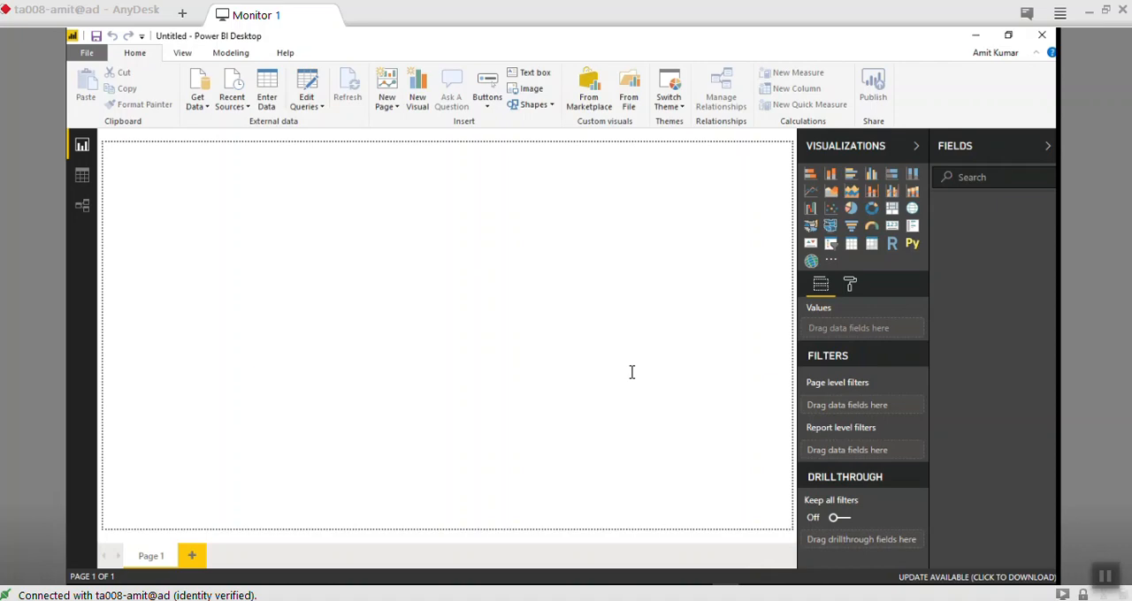
- Switch to the desktop, open the SuperStoreUS_2015.xlsx workbook in Excel and dismiss the Office activation wizard
{"action": "left_click", "coordinate": [976, 35]}
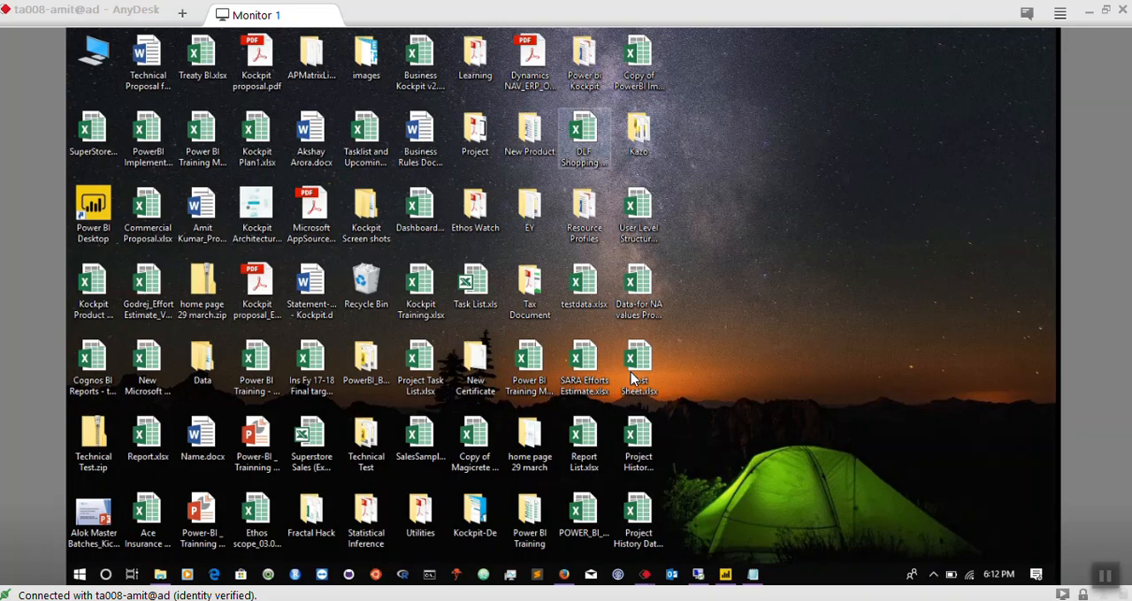
{"action": "left_click", "coordinate": [93, 138]}
{"action": "double_click", "coordinate": [94, 138]}
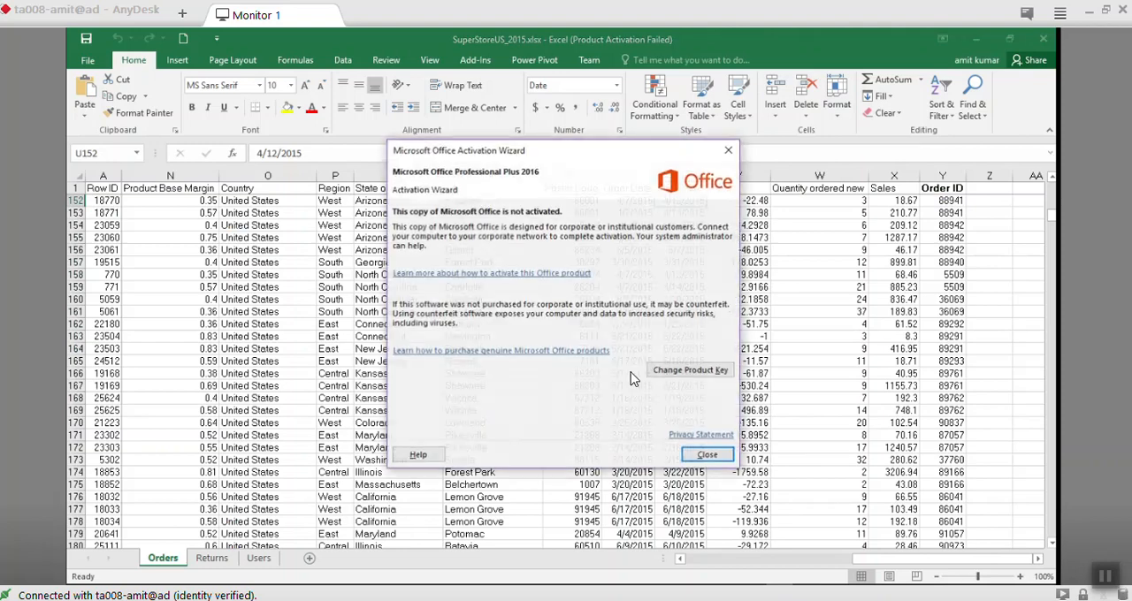
{"action": "left_click", "coordinate": [708, 454]}
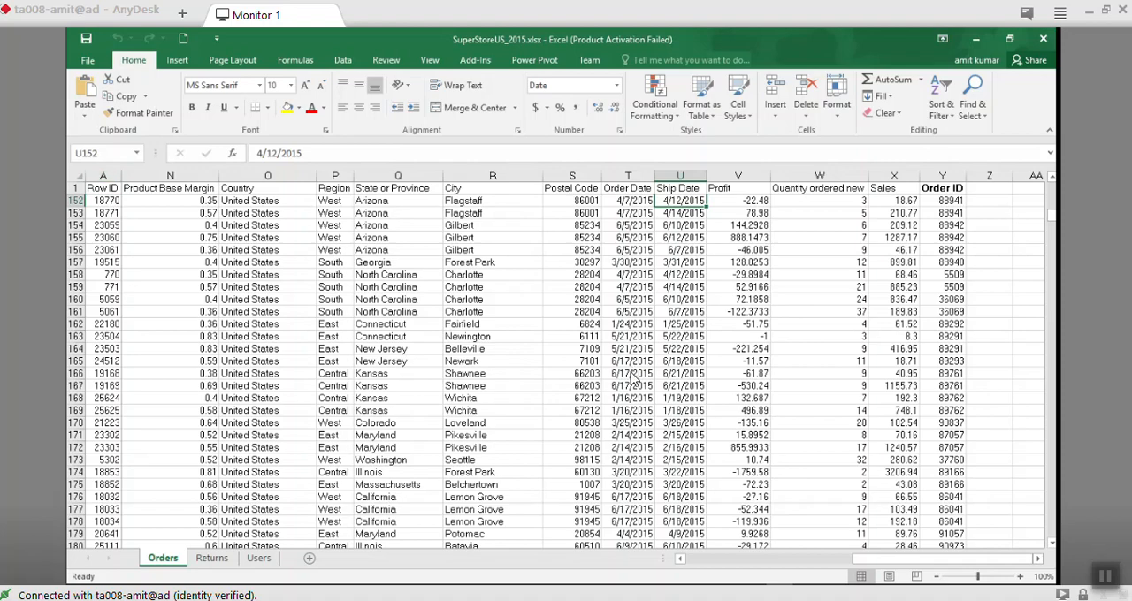
- Review the Returns, Users and Orders sheets of the workbook, including the Order ID column in Orders
{"action": "key", "text": "ctrl+Page_Down"}
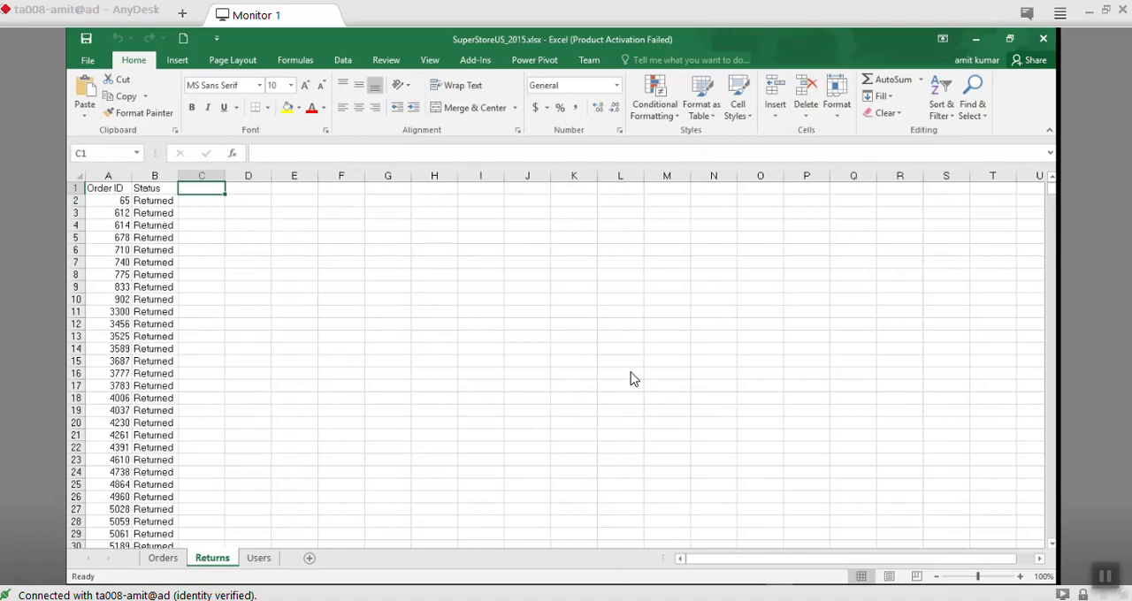
{"action": "key", "text": "ctrl+Page_Down"}
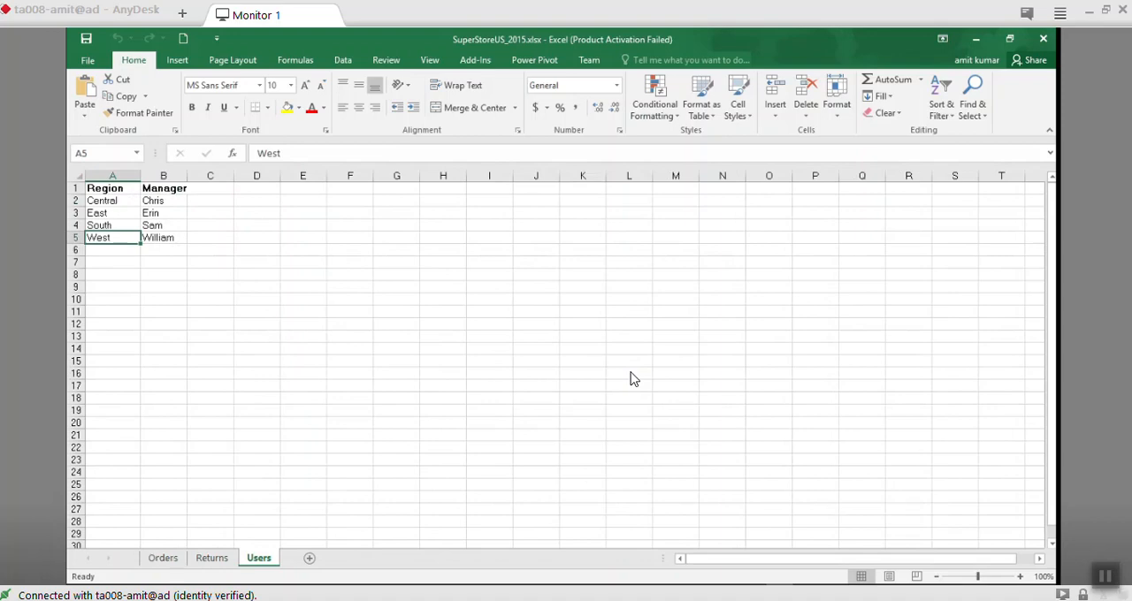
{"action": "key", "text": "ctrl+Page_Up"}
{"action": "key", "text": "ctrl+Page_Up"}
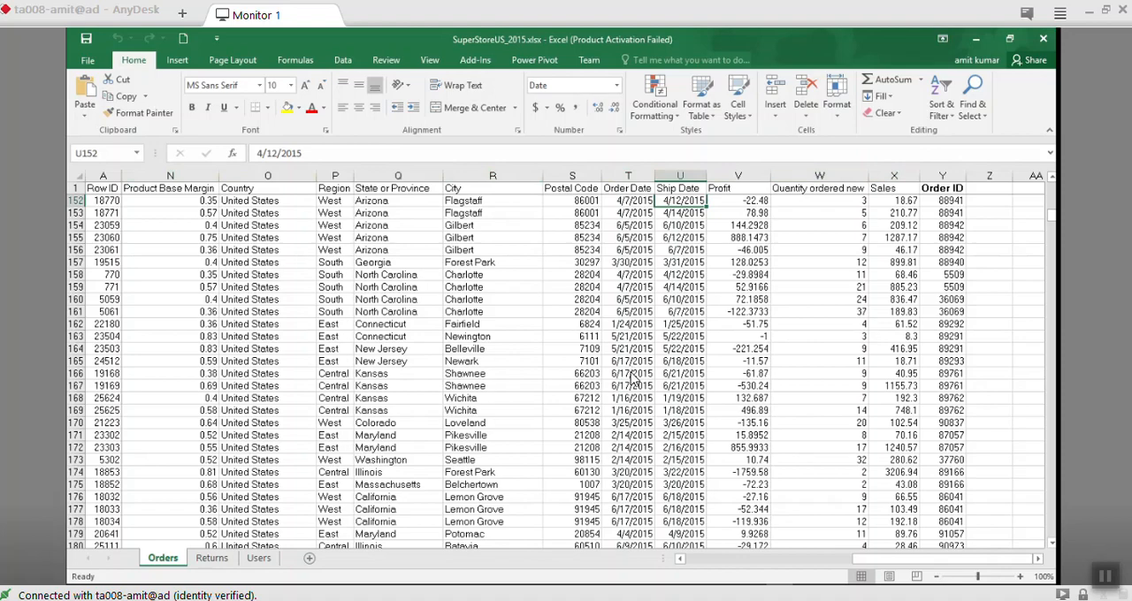
{"action": "key", "text": "ctrl+Right"}
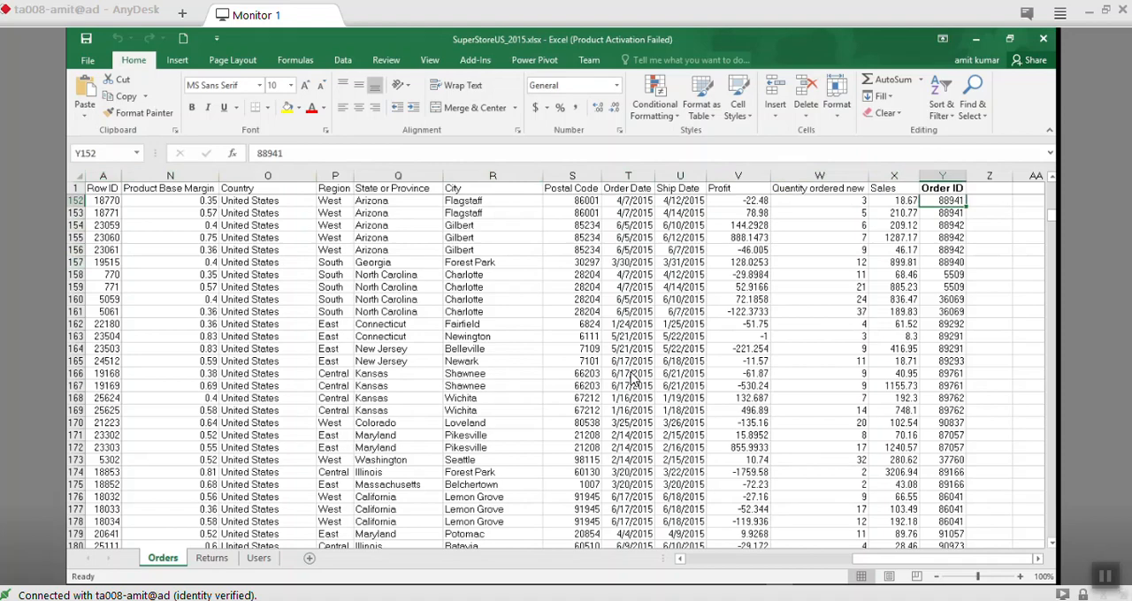
{"action": "key", "text": "ctrl+Left"}
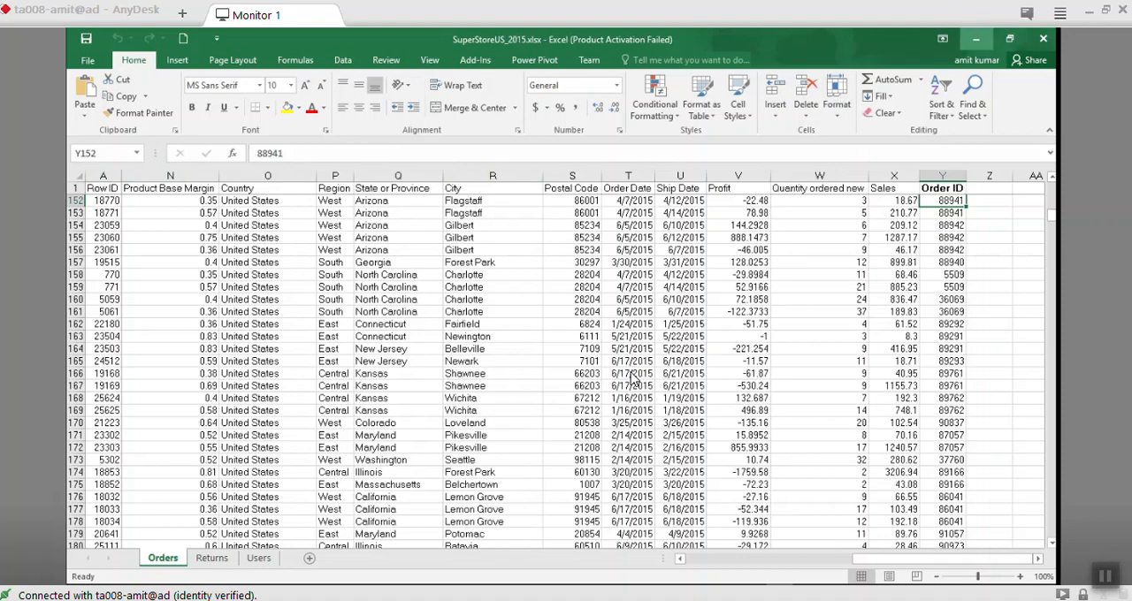
{"action": "key", "text": "super+d"}
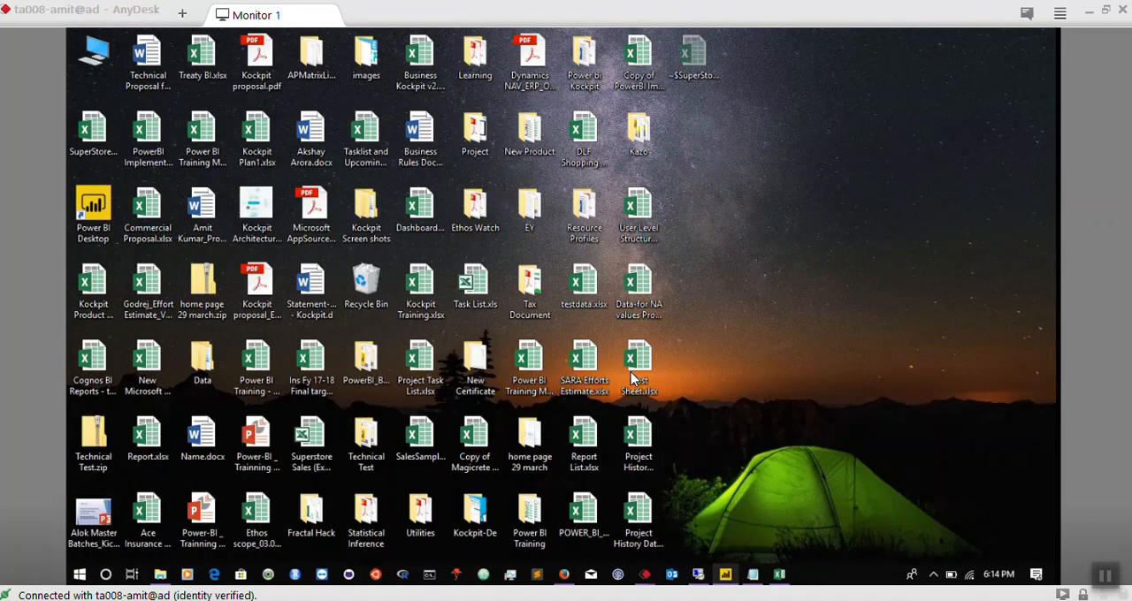
- Close the SuperStoreUS_2015.xlsx workbook in Excel and return to Power BI Desktop
{"action": "left_click", "coordinate": [726, 575]}
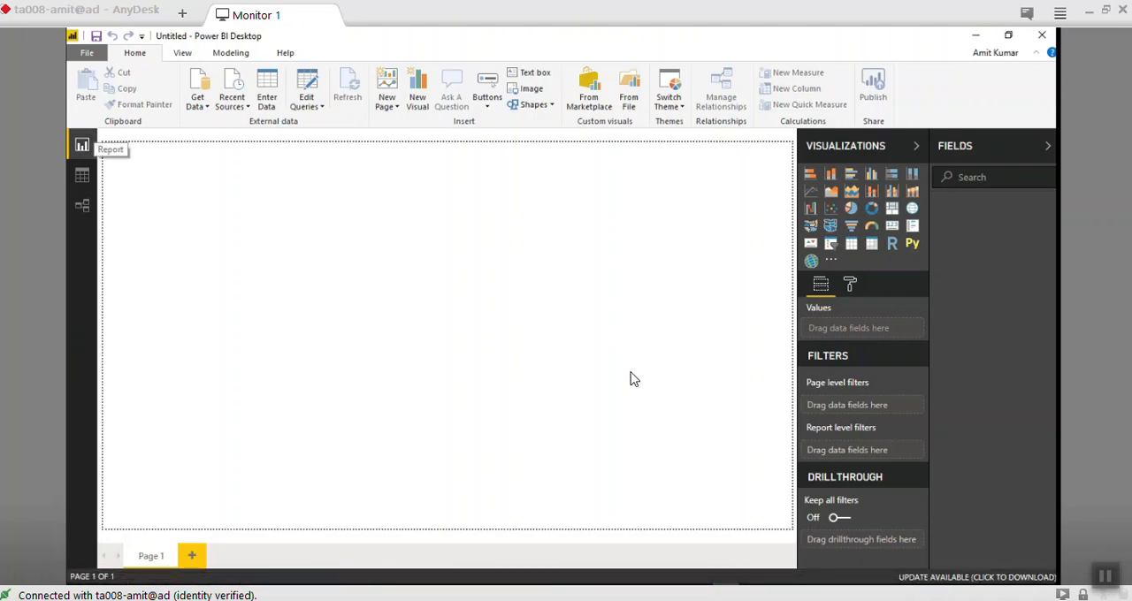
{"action": "left_click", "coordinate": [198, 97]}
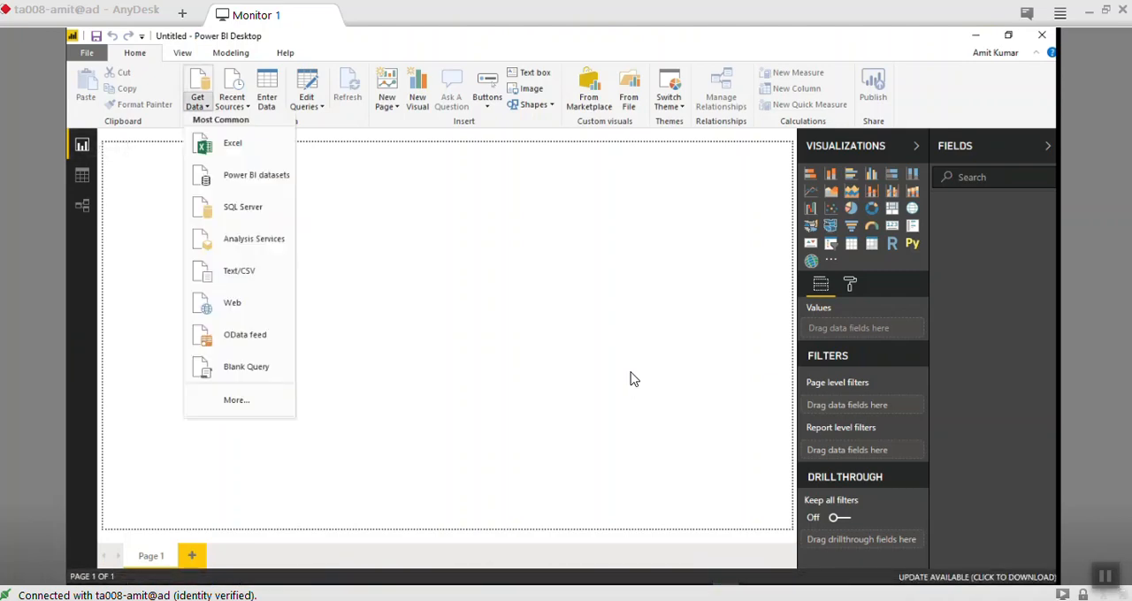
{"action": "left_click", "coordinate": [779, 575]}
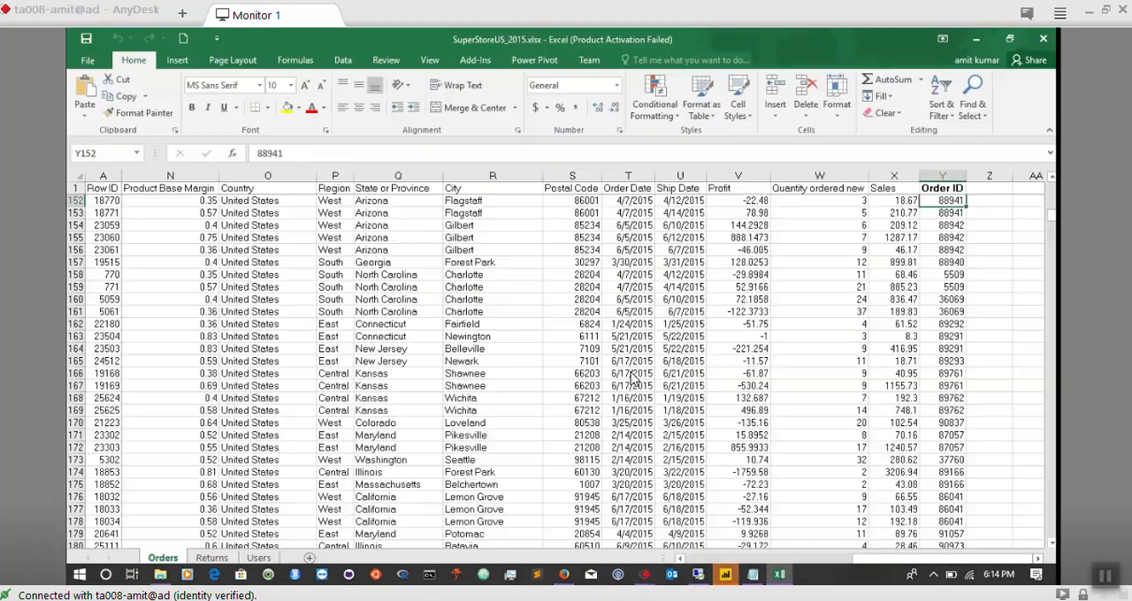
{"action": "left_click", "coordinate": [1043, 38]}
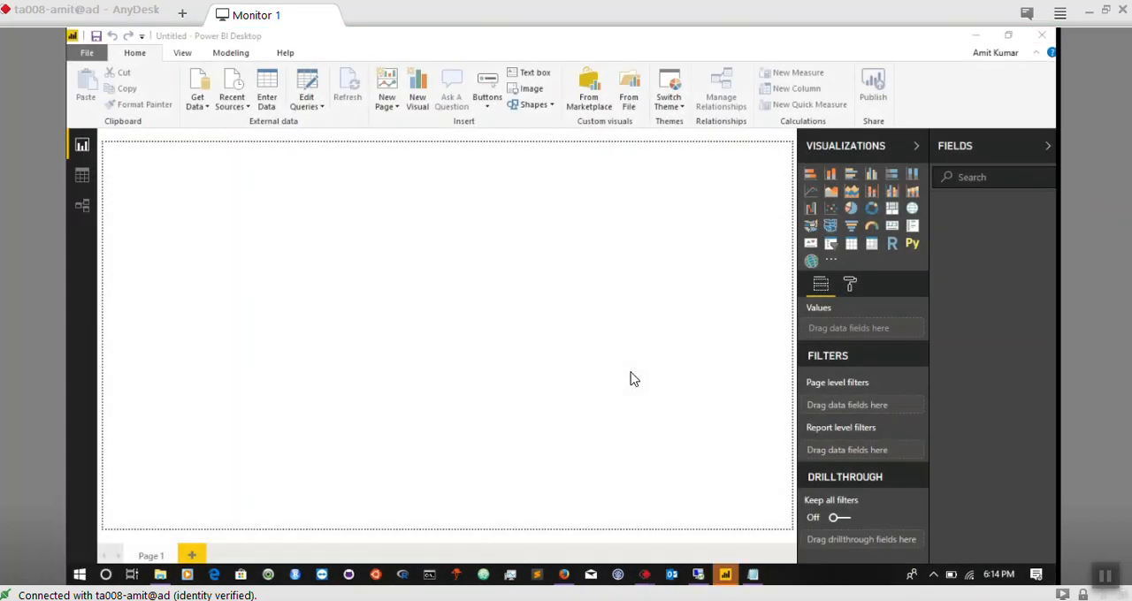
- Connect to the Excel file SuperStoreUS_2015.xlsx from the Desktop folder as a new data source
{"action": "left_click", "coordinate": [197, 97]}
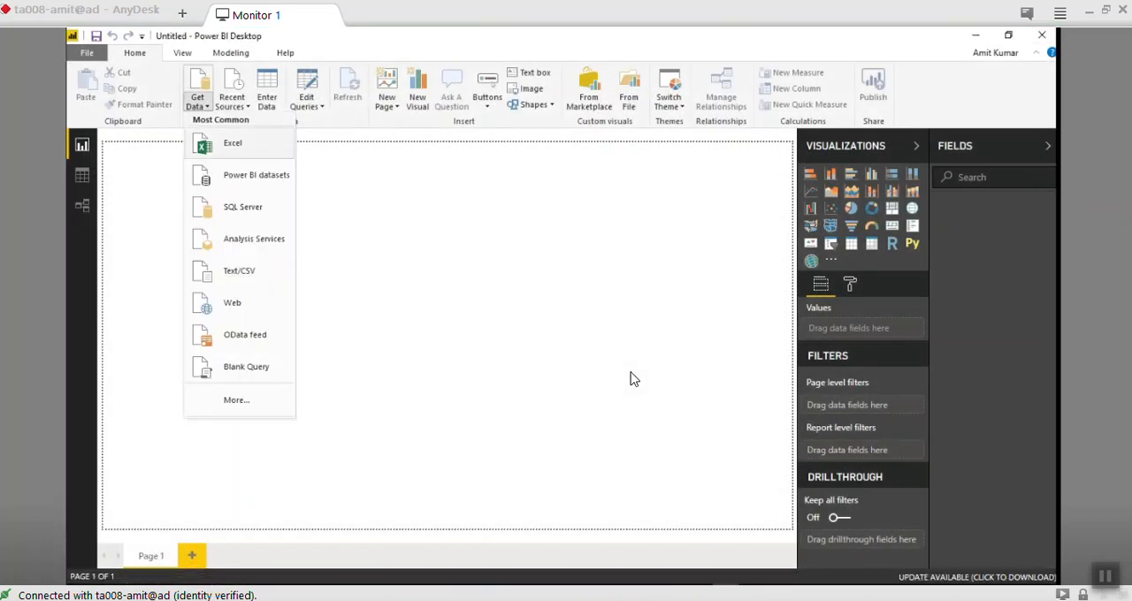
{"action": "left_click", "coordinate": [223, 145]}
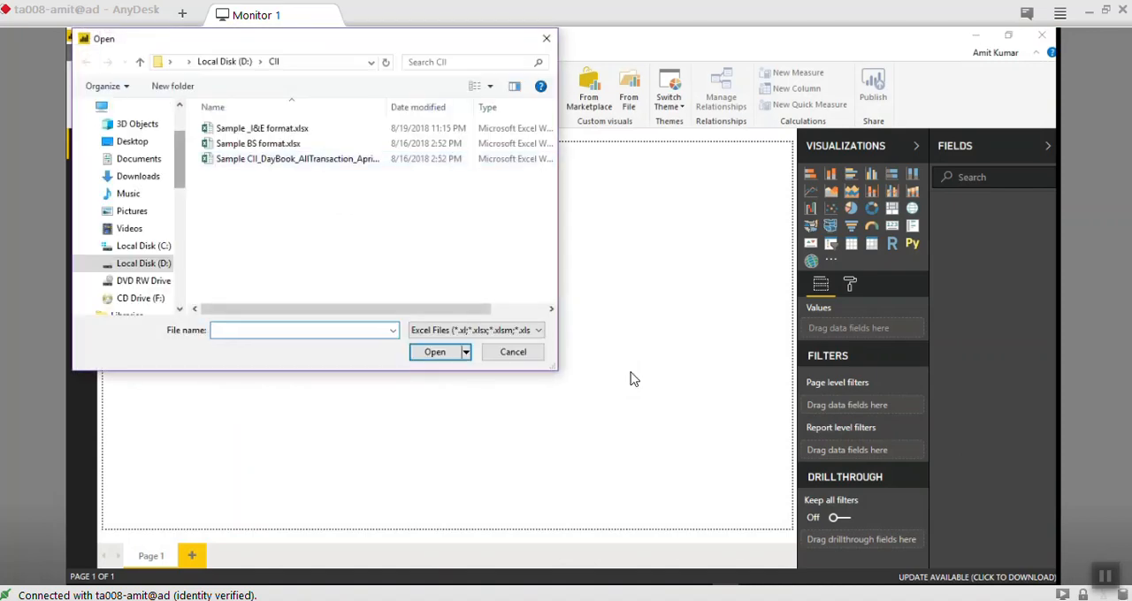
{"action": "left_click", "coordinate": [133, 141]}
{"action": "left_click", "coordinate": [260, 128]}
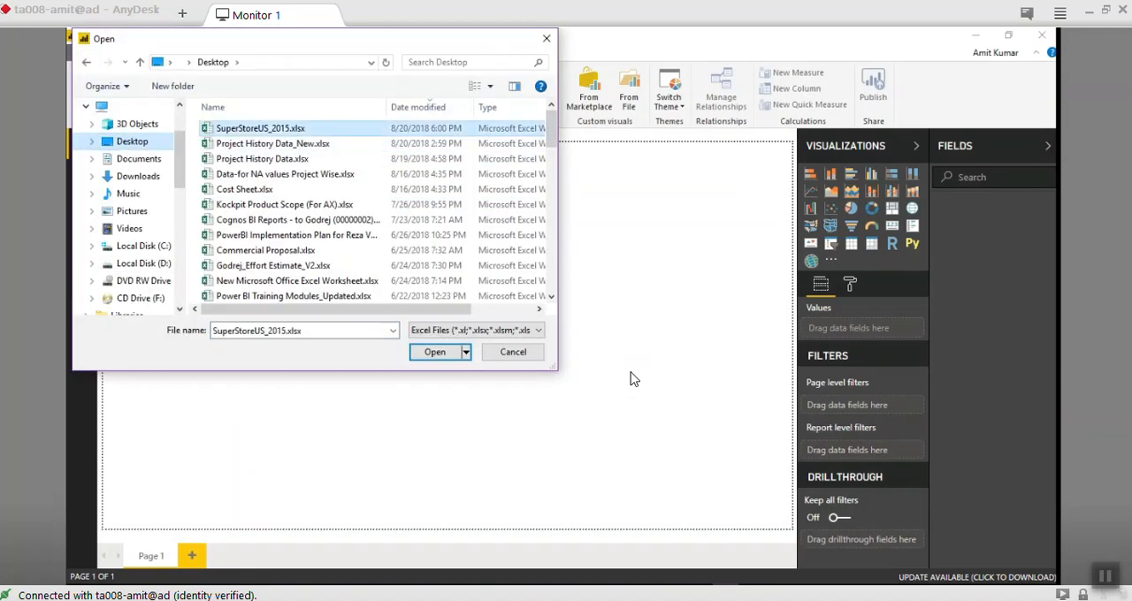
{"action": "left_click", "coordinate": [434, 352]}
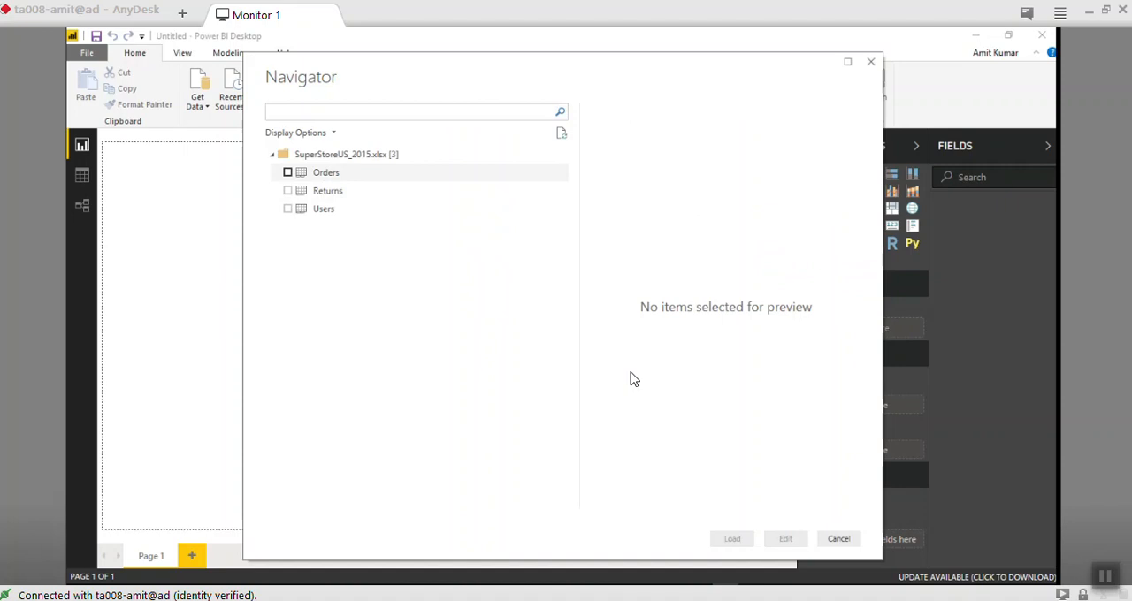
- Select the Orders, Returns and Users tables and bring them into the Power Query Editor for editing
{"action": "left_click", "coordinate": [287, 172]}
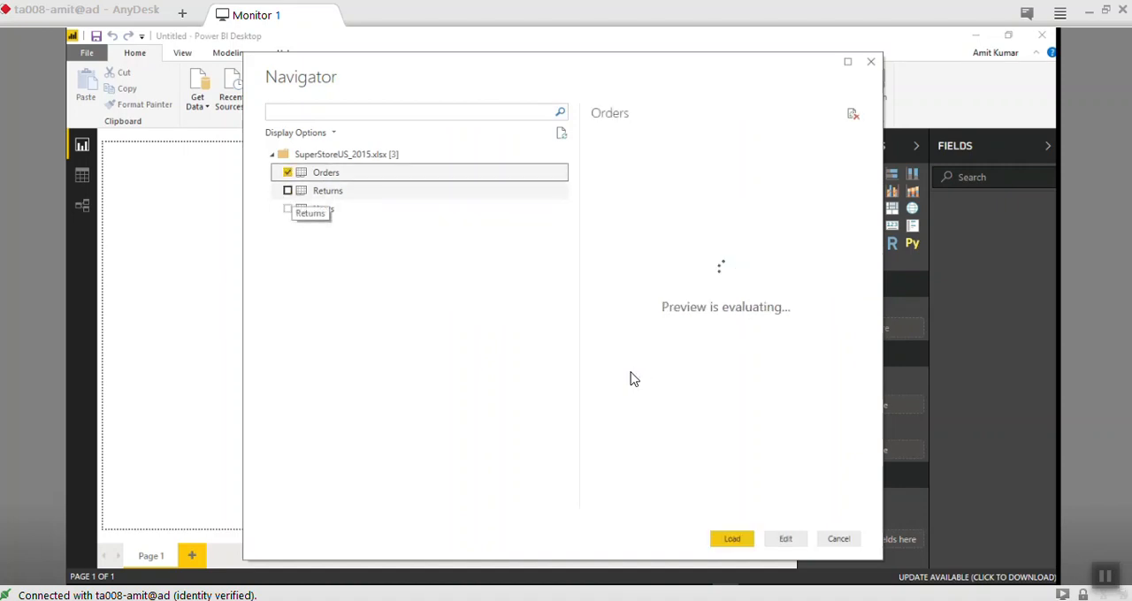
{"action": "left_click", "coordinate": [287, 191]}
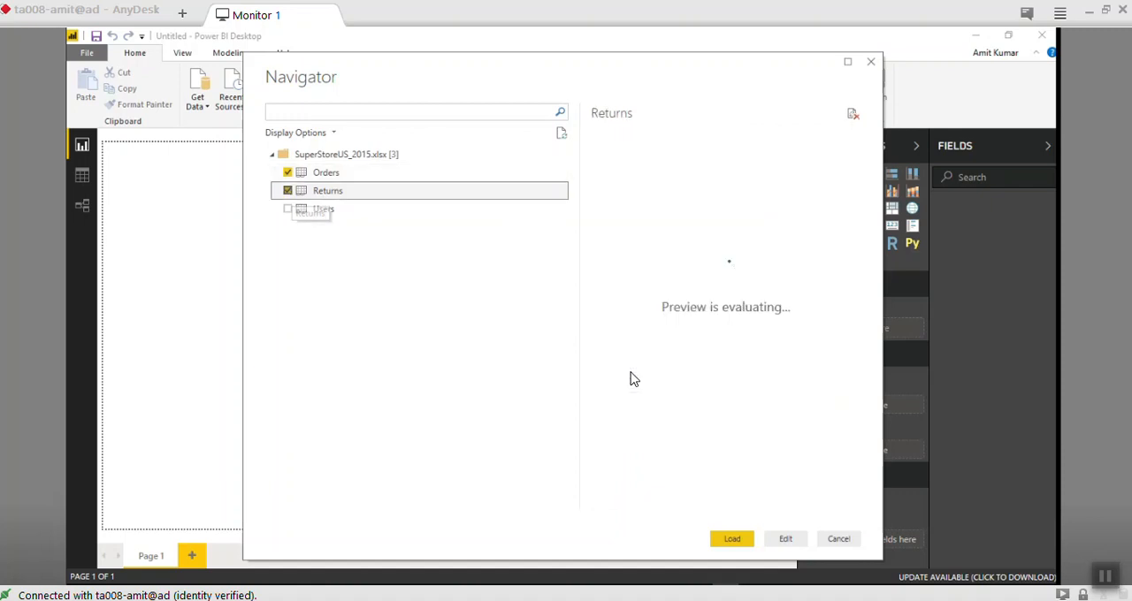
{"action": "left_click", "coordinate": [288, 209]}
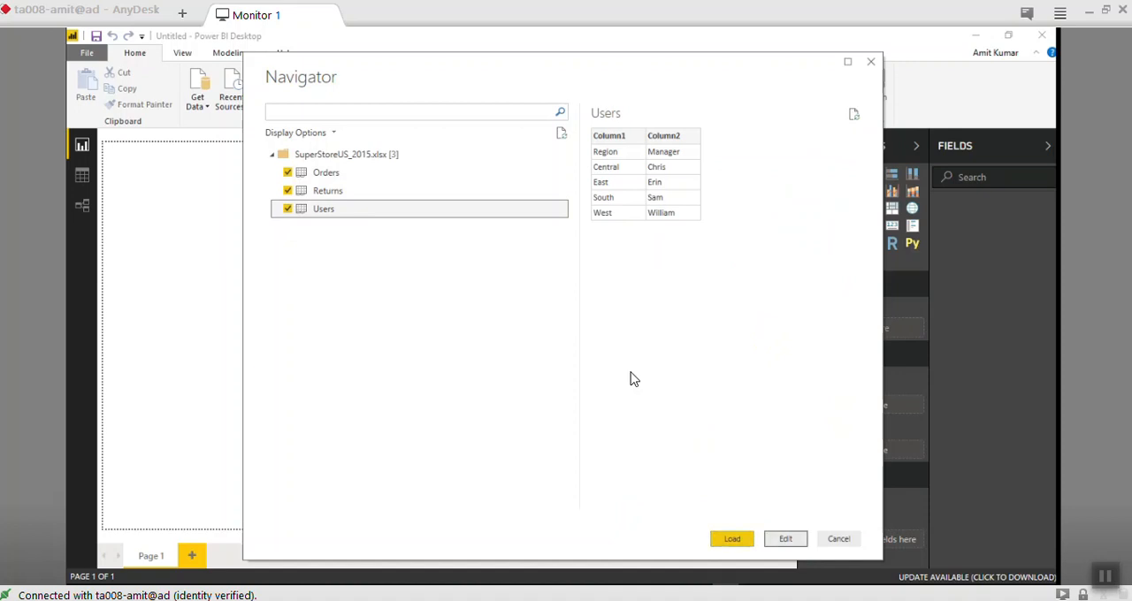
{"action": "left_click", "coordinate": [785, 540]}
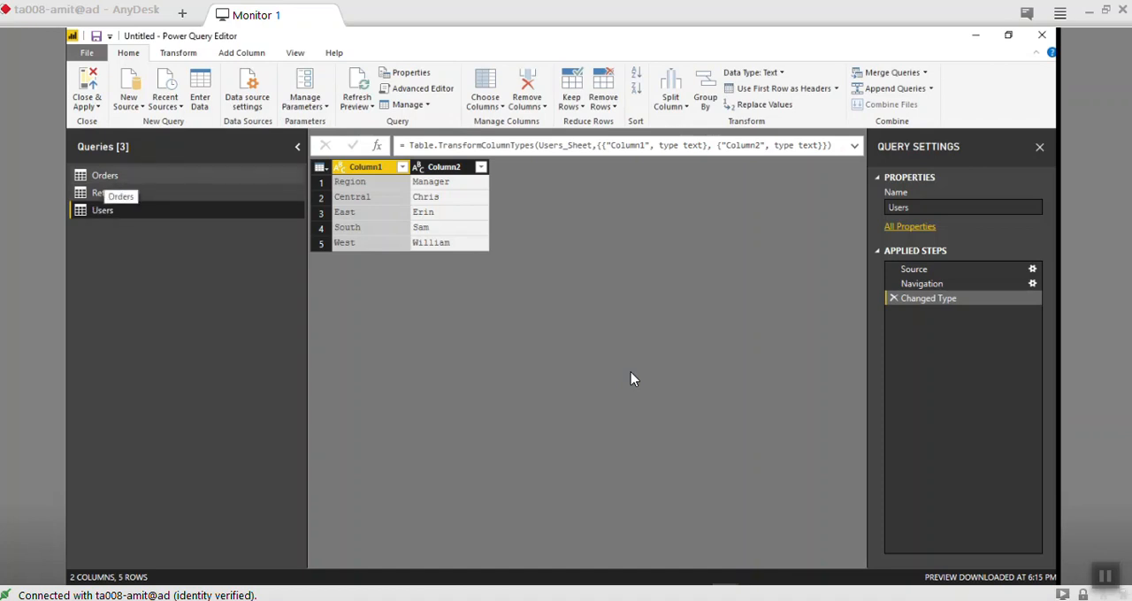
- Look through the Orders, Returns and Users queries, ending on the Orders query
{"action": "left_click", "coordinate": [105, 176]}
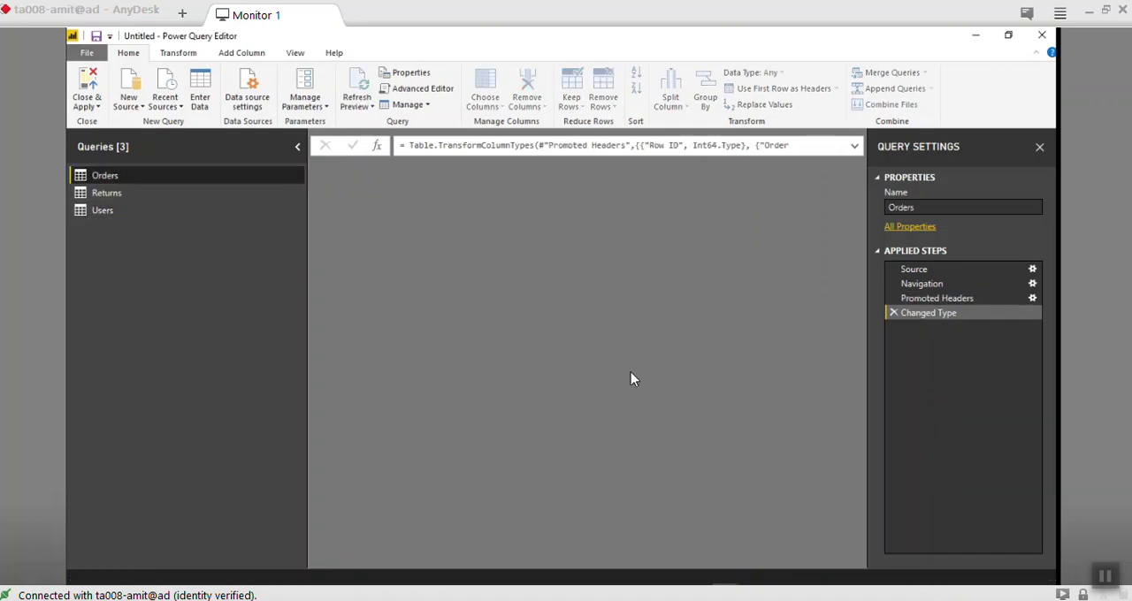
{"action": "left_click", "coordinate": [107, 193]}
{"action": "key", "text": "Down"}
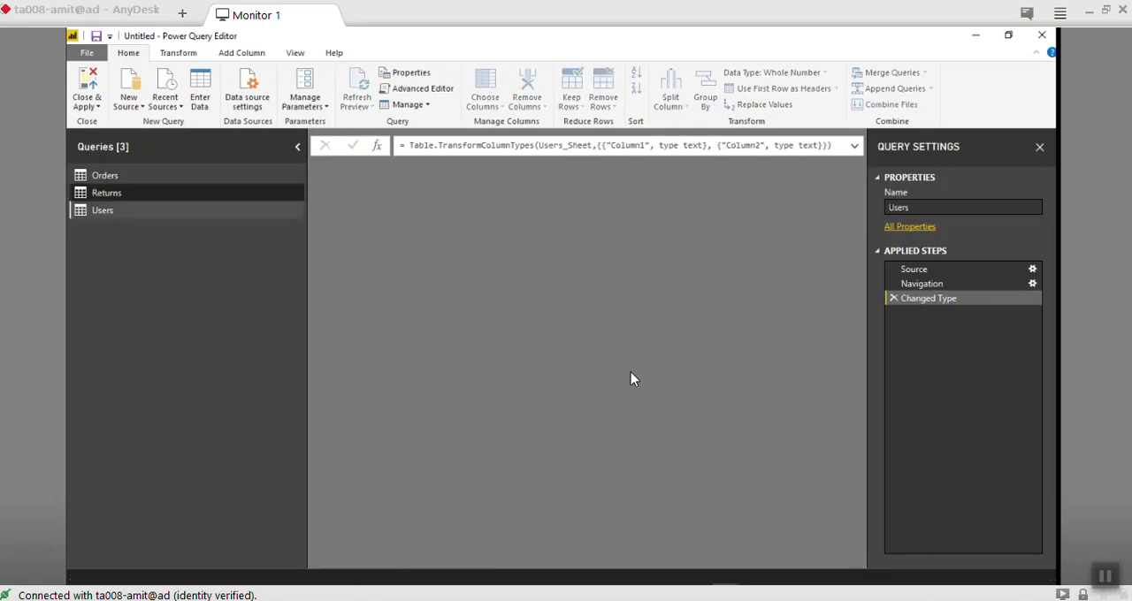
{"action": "key", "text": "Up"}
{"action": "key", "text": "Up"}
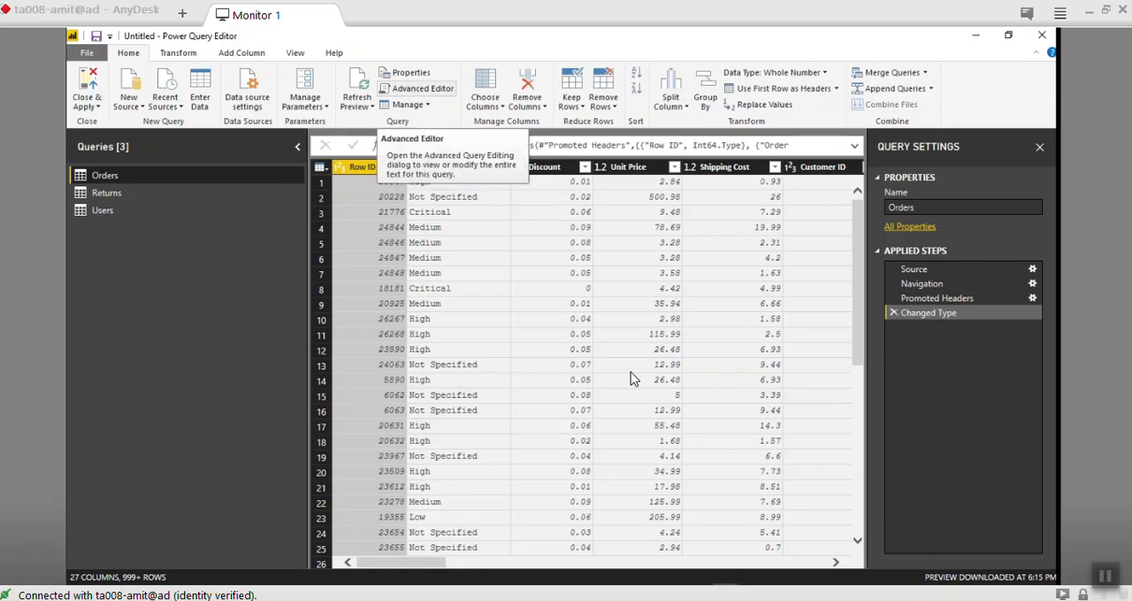
- Open the Orders query's code in the Advanced Editor and highlight the Source step name
{"action": "left_click", "coordinate": [415, 88]}
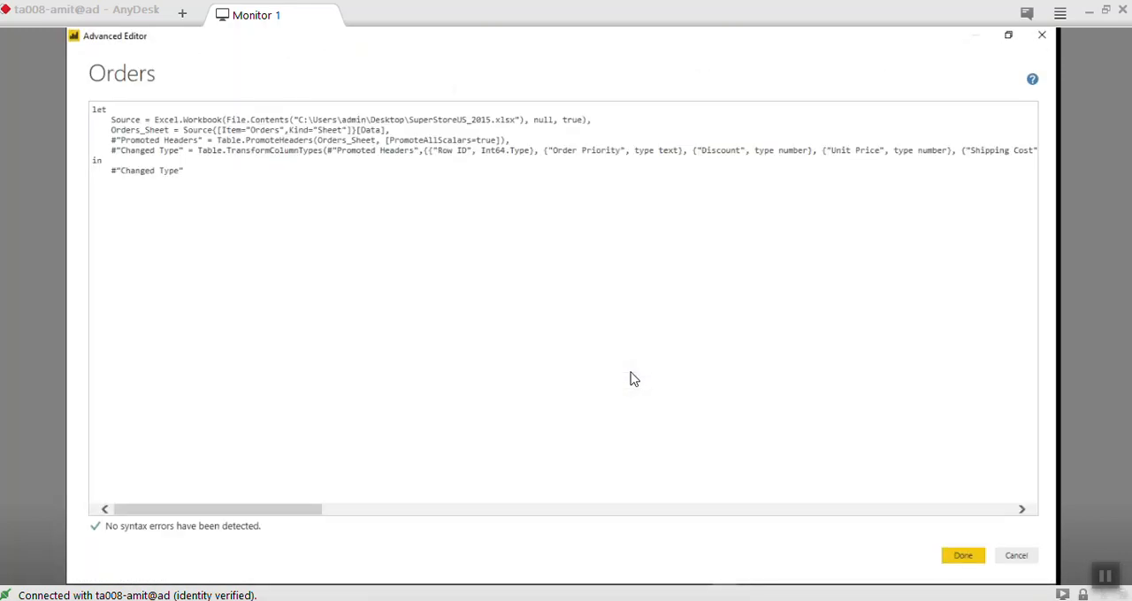
{"action": "key", "text": "ctrl+a"}
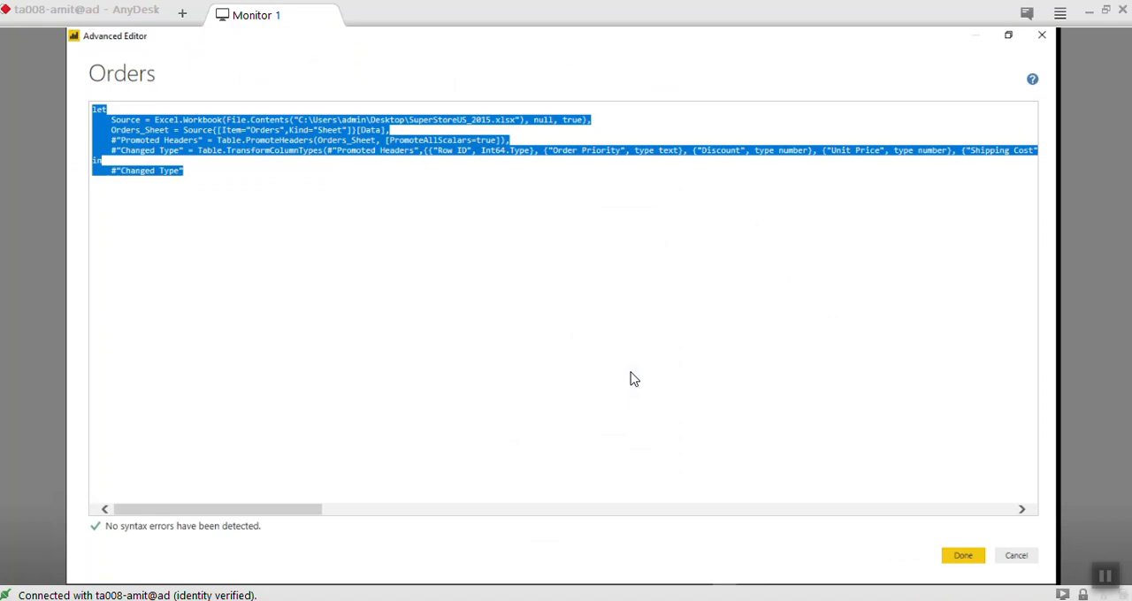
{"action": "left_click", "coordinate": [634, 379]}
{"action": "left_click_drag", "start_coordinate": [111, 120], "coordinate": [131, 121]}
{"action": "key", "text": "shift+Right"}
{"action": "key", "text": "shift+Right"}
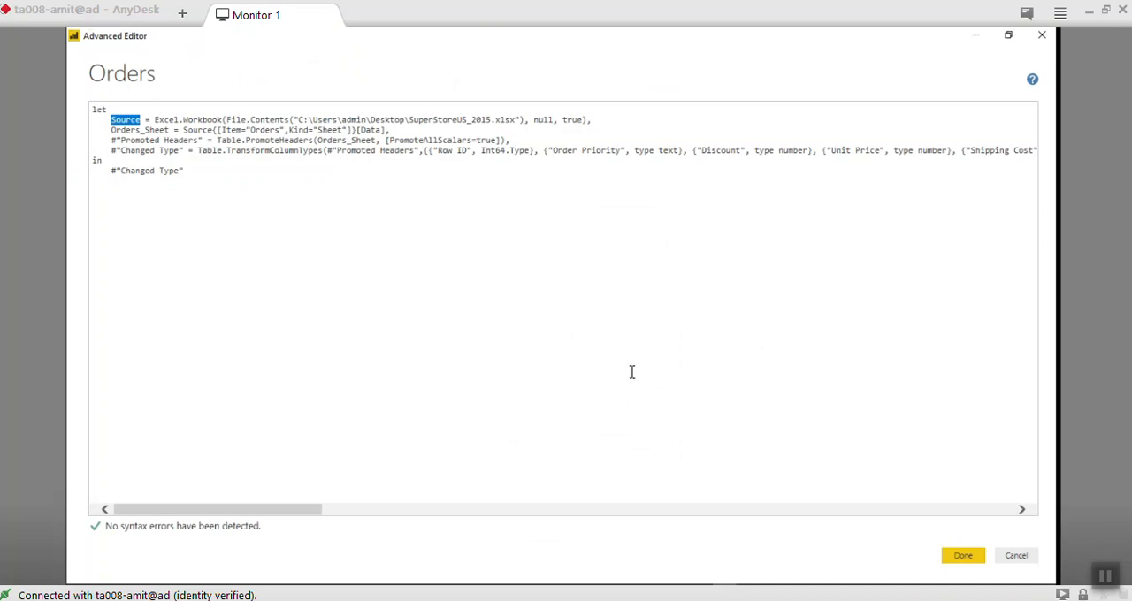
- Highlight the Excel.Workbook function in the Source line of the query code
{"action": "key", "text": "Left"}
{"action": "key", "text": "Left"}
{"action": "key", "text": "Home"}
{"action": "key", "text": "shift+Right"}
{"action": "key", "text": "shift+Right"}
{"action": "key", "text": "shift+Right"}
{"action": "key", "text": "shift+Right"}
{"action": "key", "text": "shift+Right"}
{"action": "key", "text": "shift+Right"}
{"action": "key", "text": "ctrl+Right"}
{"action": "key", "text": "ctrl+Right"}
{"action": "key", "text": "ctrl+shift+Right"}
{"action": "key", "text": "ctrl+shift+Right"}
{"action": "key", "text": "ctrl+shift+Right"}
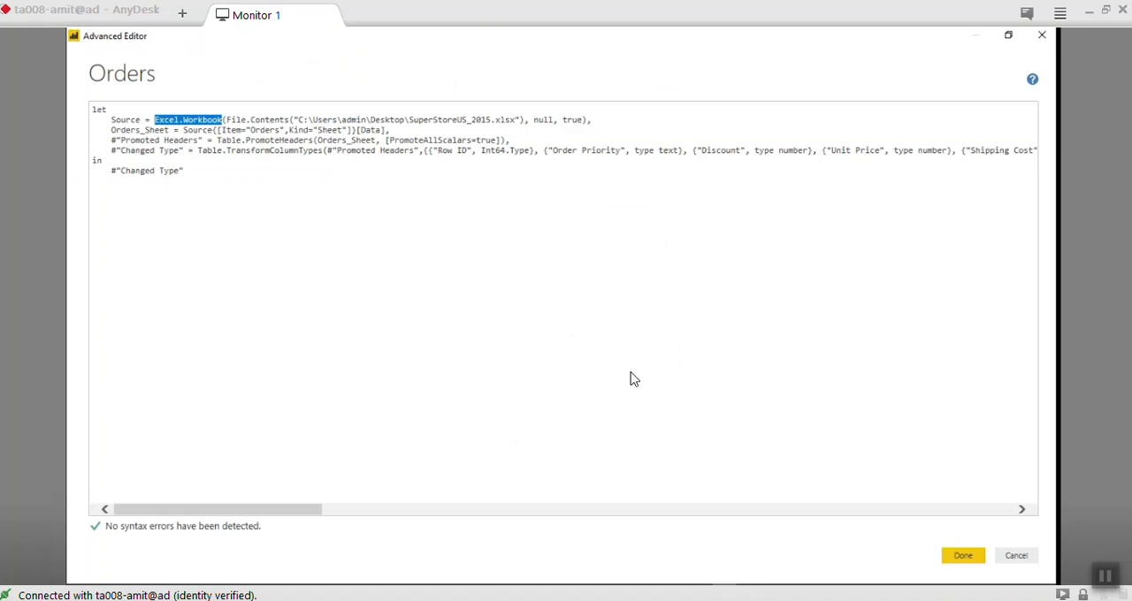
- Examine the SuperStoreUS_2015.xlsx file path inside File.Contents in the Source line
{"action": "key", "text": "ctrl+Right"}
{"action": "key", "text": "ctrl+Right"}
{"action": "key", "text": "ctrl+Right"}
{"action": "key", "text": "ctrl+Right"}
{"action": "key", "text": "ctrl+shift+Right"}
{"action": "key", "text": "ctrl+shift+Right"}
{"action": "key", "text": "ctrl+shift+Right"}
{"action": "key", "text": "ctrl+shift+Right"}
{"action": "key", "text": "ctrl+shift+Right"}
{"action": "key", "text": "ctrl+shift+Right"}
{"action": "key", "text": "ctrl+shift+Right"}
{"action": "key", "text": "ctrl+shift+Right"}
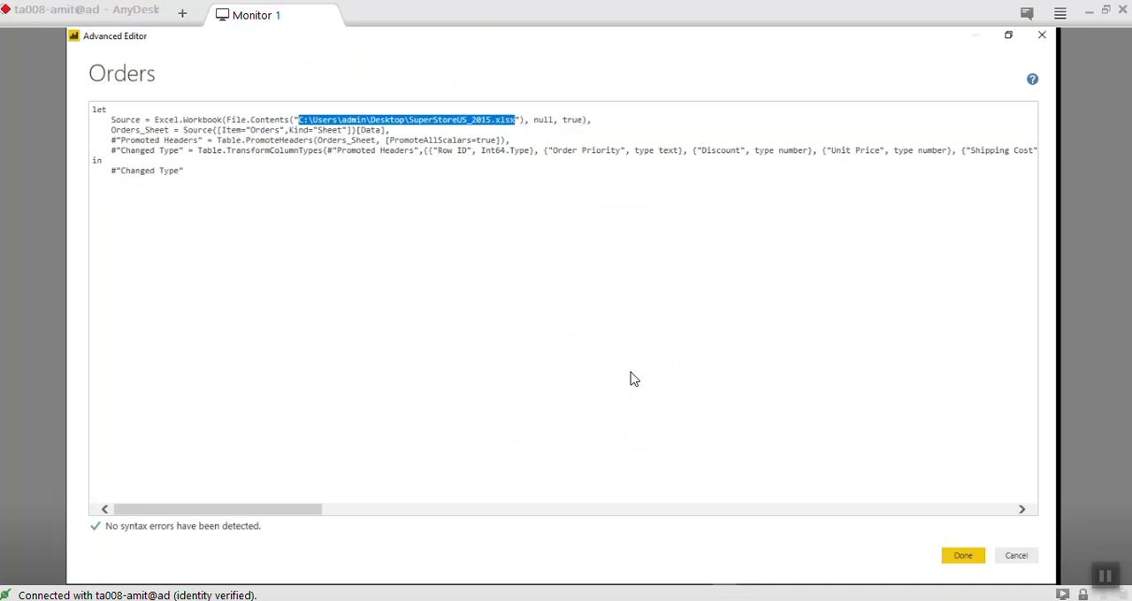
{"action": "key", "text": "ctrl+shift+Right"}
{"action": "left_click", "coordinate": [510, 119]}
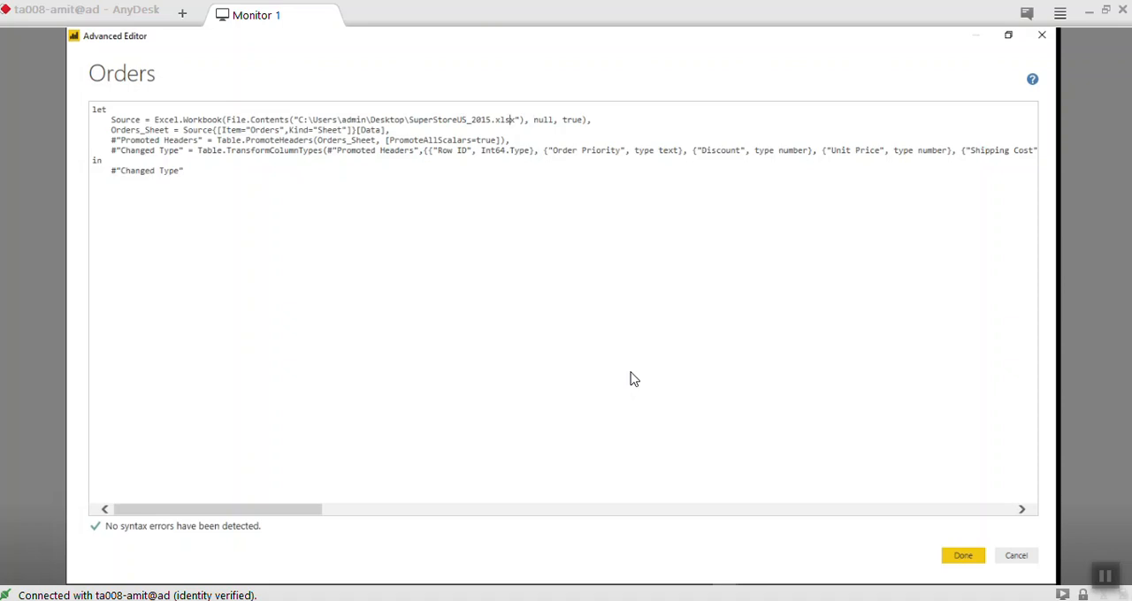
- Highlight the Orders_Sheet step name in the query code
{"action": "key", "text": "Down"}
{"action": "key", "text": "Home"}
{"action": "key", "text": "ctrl+shift+Right"}
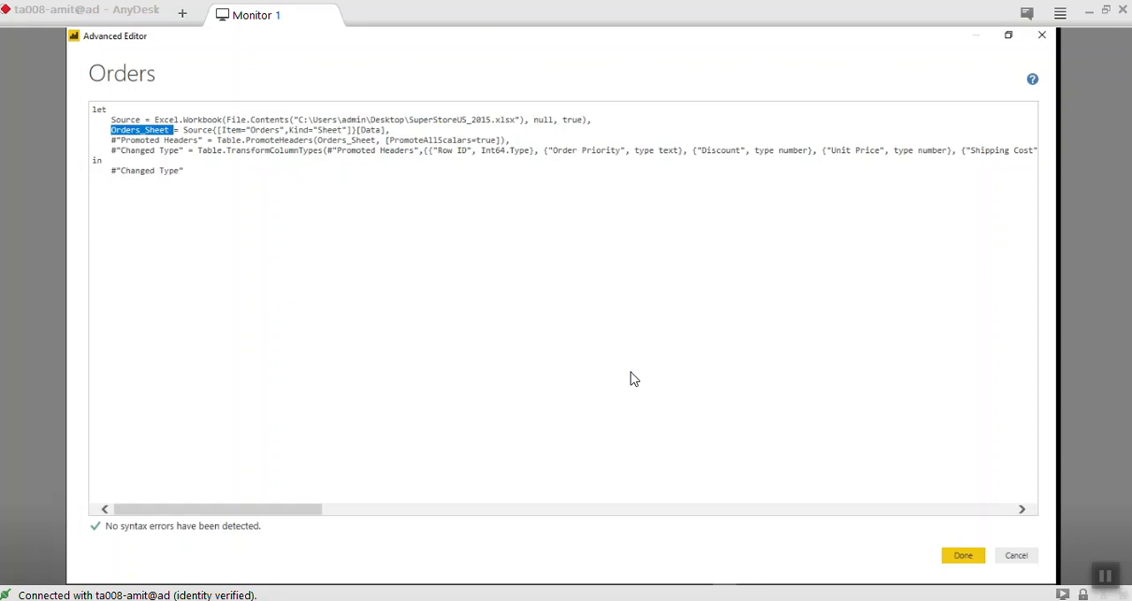
- Examine the column names and data types listed in the Changed Type line, starting from Row ID
{"action": "left_click", "coordinate": [633, 378]}
{"action": "double_click", "coordinate": [443, 150]}
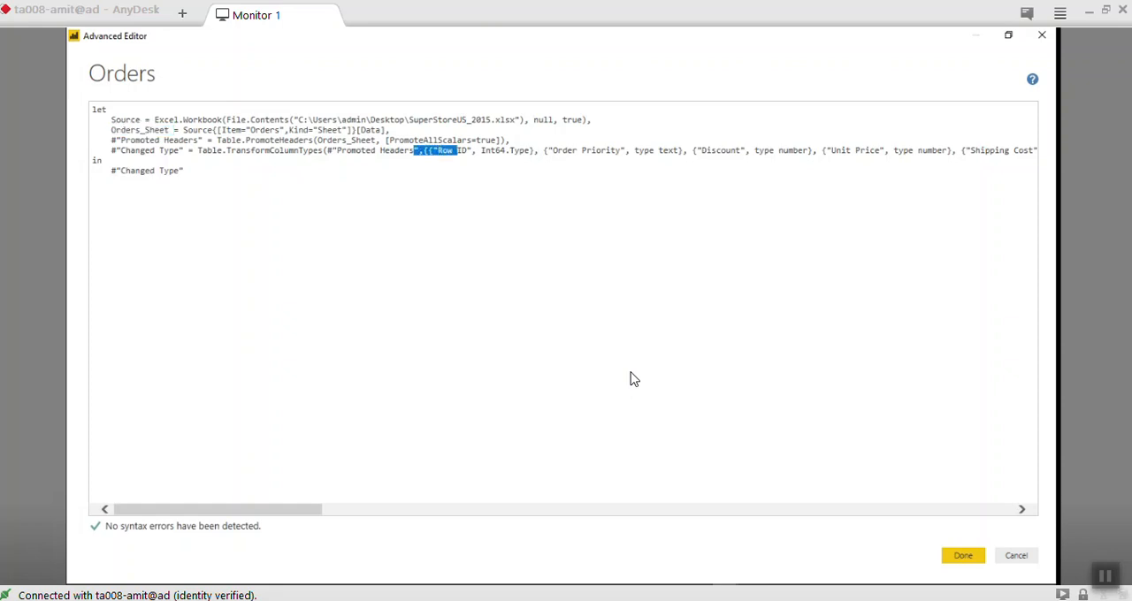
{"action": "left_click", "coordinate": [634, 379]}
{"action": "key", "text": "ctrl+shift+Right"}
{"action": "key", "text": "ctrl+shift+Right"}
{"action": "key", "text": "ctrl+shift+Right"}
{"action": "key", "text": "ctrl+shift+Right"}
{"action": "key", "text": "ctrl+shift+Right"}
{"action": "key", "text": "ctrl+shift+Right"}
{"action": "key", "text": "ctrl+shift+Right"}
{"action": "key", "text": "ctrl+shift+Right"}
{"action": "key", "text": "ctrl+shift+Right"}
{"action": "key", "text": "ctrl+shift+Right"}
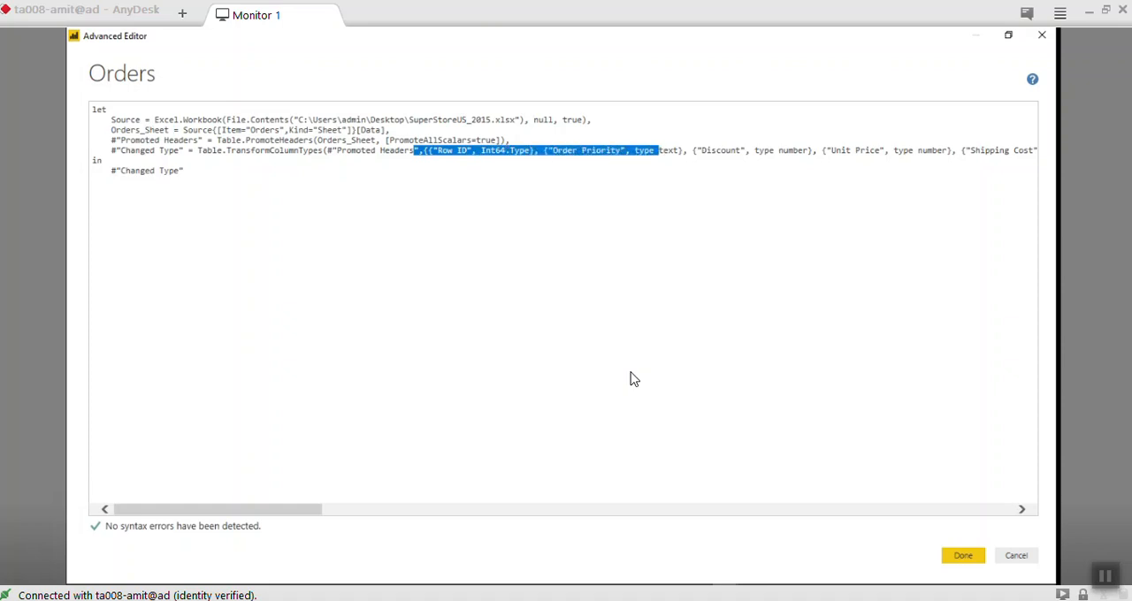
{"action": "key", "text": "ctrl+shift+Right"}
{"action": "key", "text": "ctrl+shift+Right"}
{"action": "key", "text": "ctrl+shift+Right"}
{"action": "key", "text": "ctrl+shift+Right"}
{"action": "key", "text": "ctrl+shift+Right"}
{"action": "key", "text": "ctrl+shift+Right"}
{"action": "key", "text": "shift+Down"}
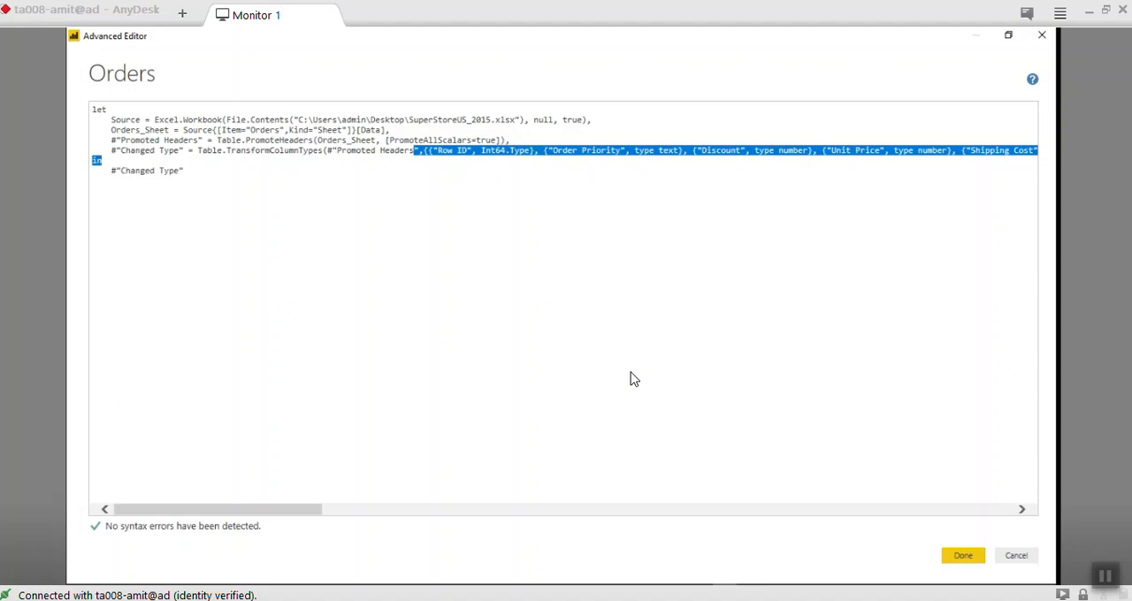
{"action": "scroll", "coordinate": [630, 379], "scroll_direction": "right", "scroll_amount": 10}
{"action": "scroll", "coordinate": [631, 378], "scroll_direction": "left", "scroll_amount": 5}
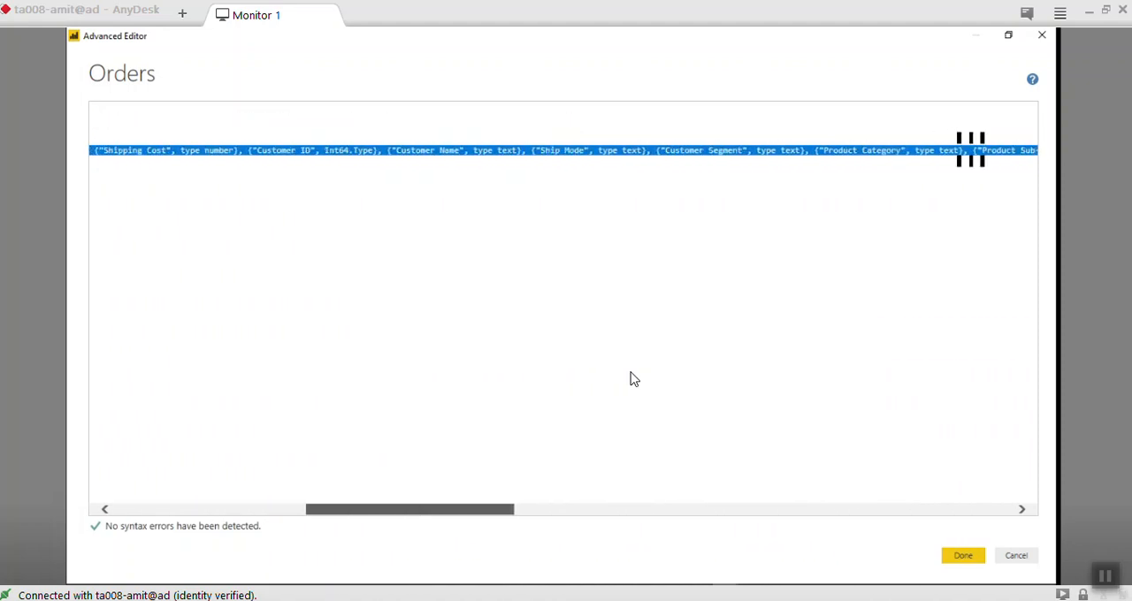
- Close the Advanced Editor with the Orders code kept, and preview the Returns and Users queries before returning to Orders
{"action": "scroll", "coordinate": [631, 379], "scroll_direction": "left", "scroll_amount": 6}
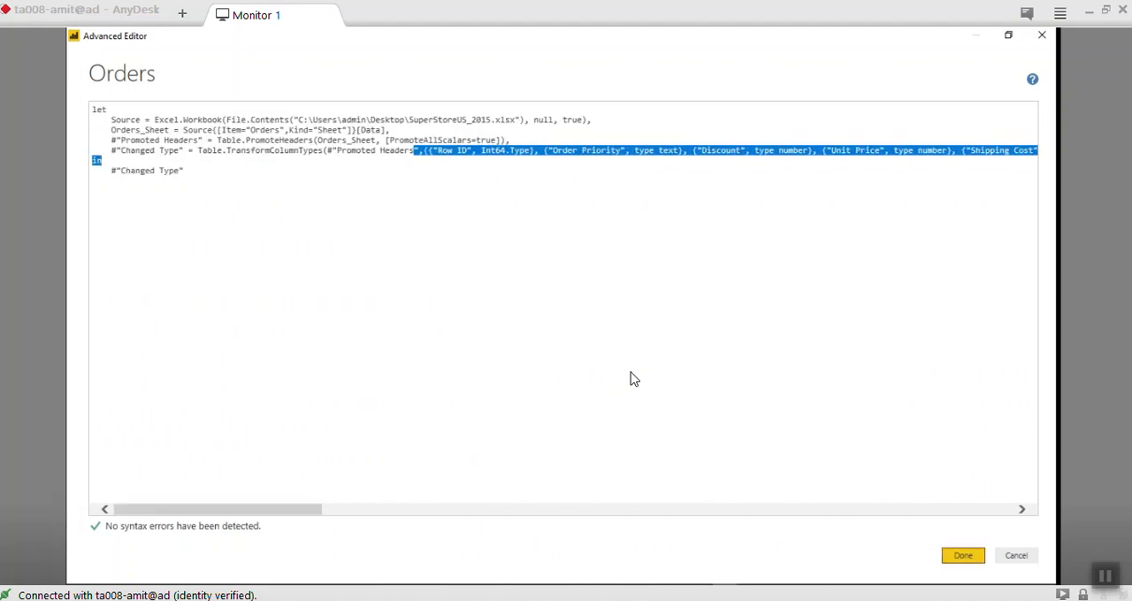
{"action": "key", "text": "Return"}
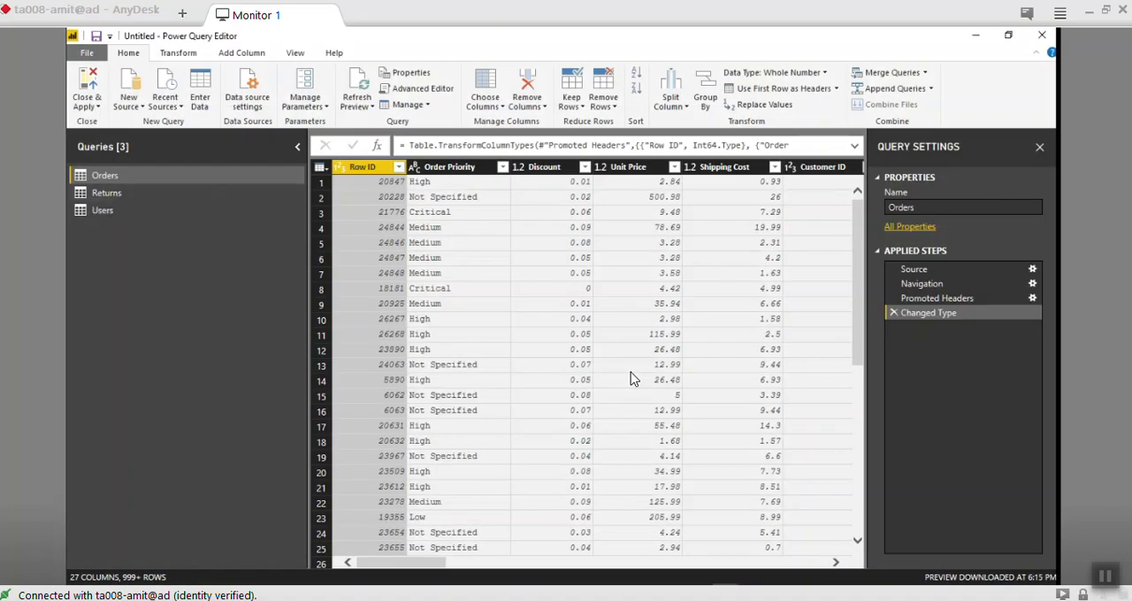
{"action": "key", "text": "Down"}
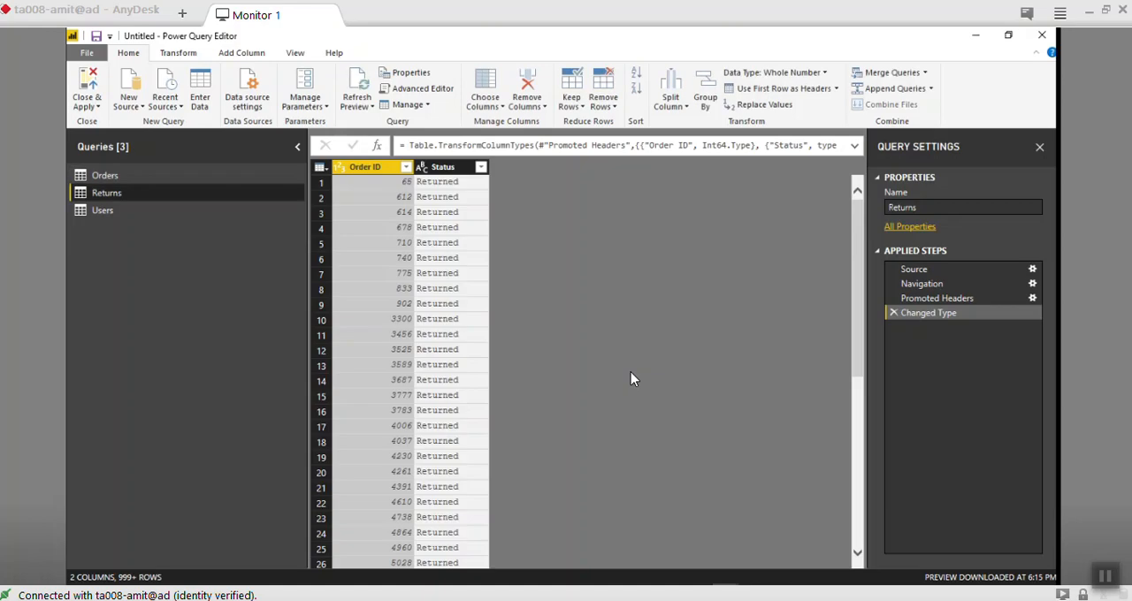
{"action": "key", "text": "Down"}
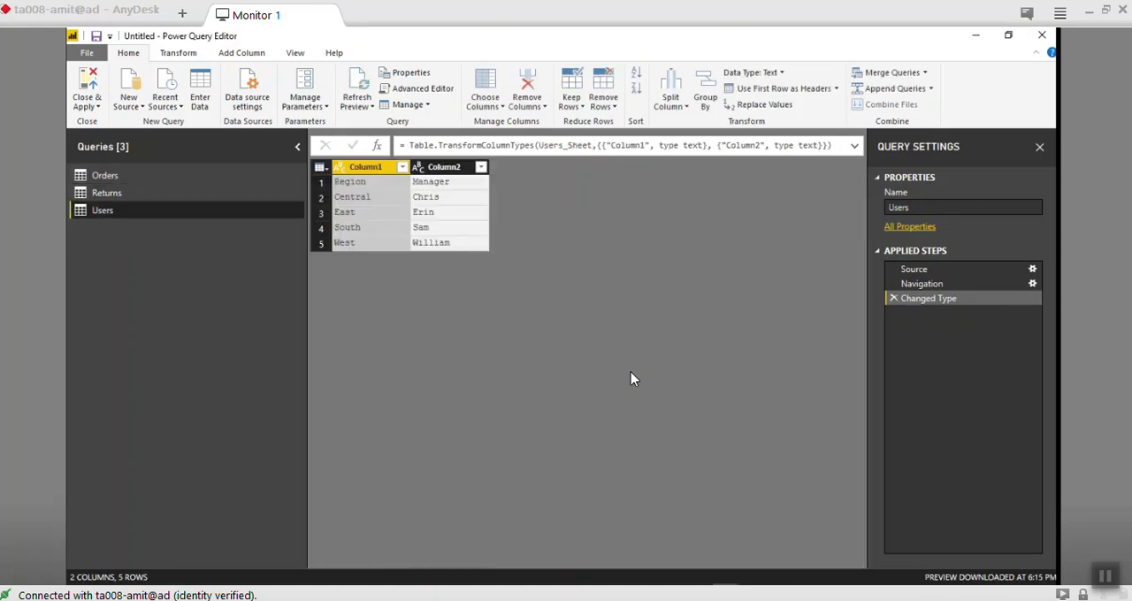
{"action": "key", "text": "Up"}
{"action": "key", "text": "Up"}
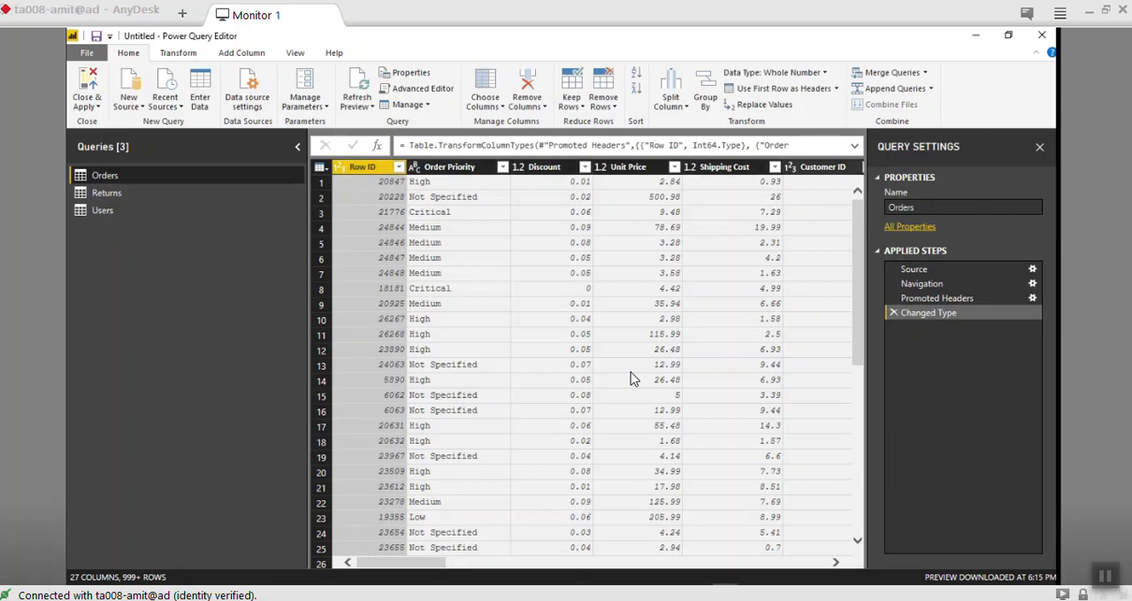
- Look over the Orders table and examine the data types available for the Row ID column
{"action": "scroll", "coordinate": [634, 379], "scroll_direction": "right", "scroll_amount": 20}
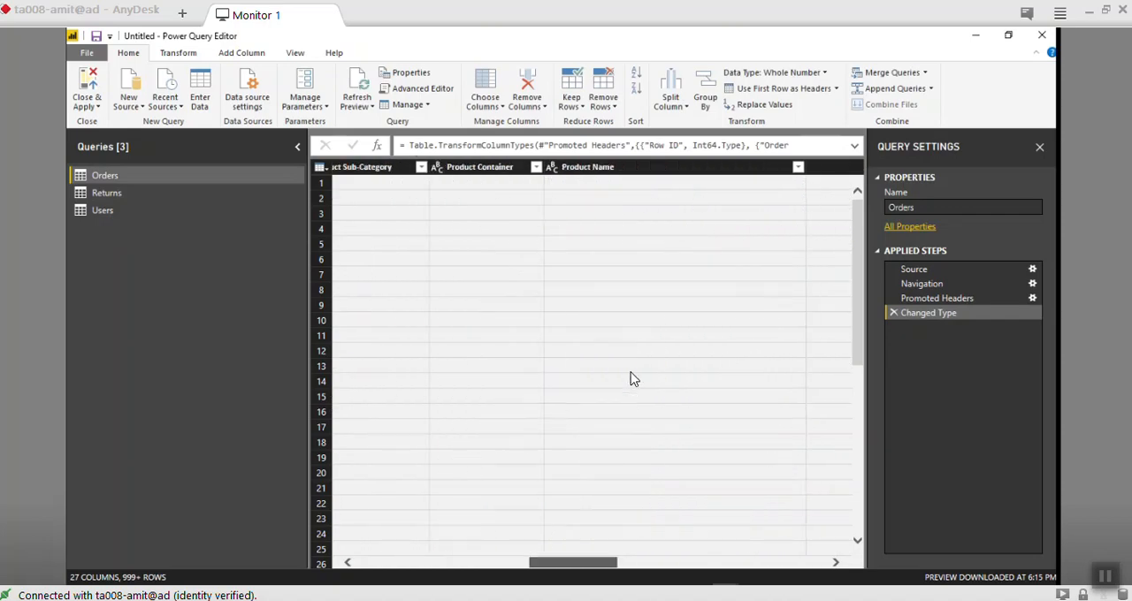
{"action": "scroll", "coordinate": [633, 380], "scroll_direction": "left", "scroll_amount": 9}
{"action": "scroll", "coordinate": [634, 380], "scroll_direction": "left", "scroll_amount": 10}
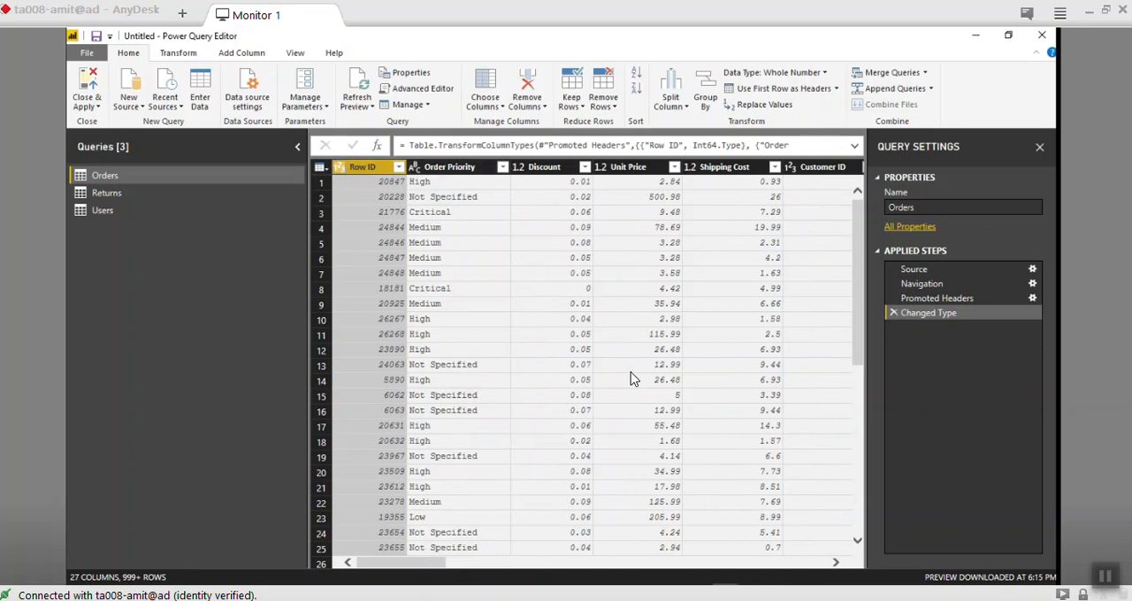
{"action": "left_click", "coordinate": [340, 167]}
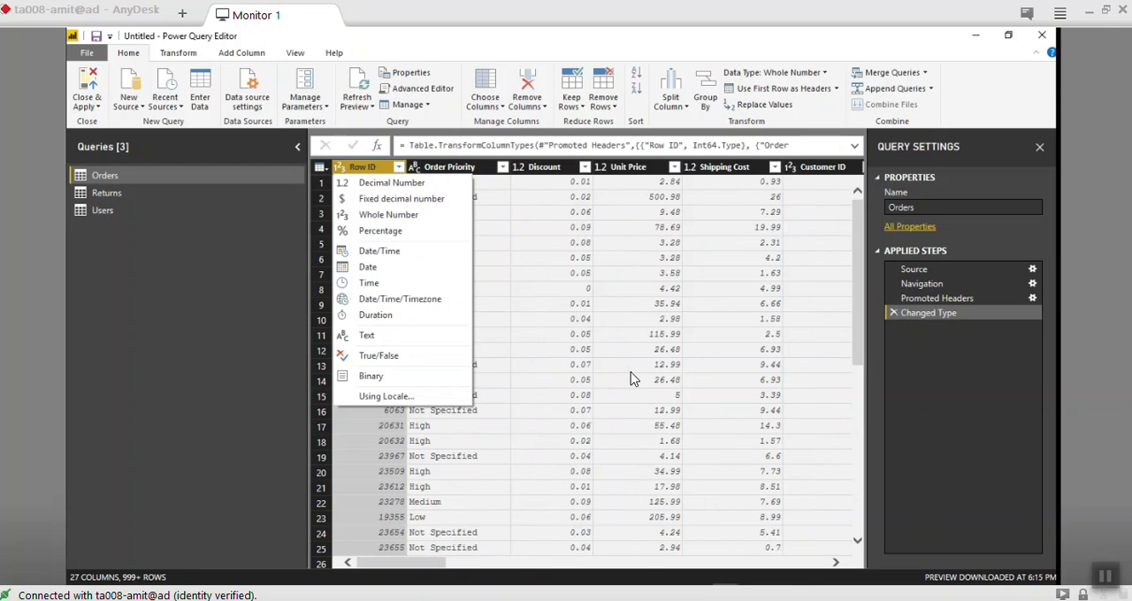
{"action": "left_click", "coordinate": [340, 167]}
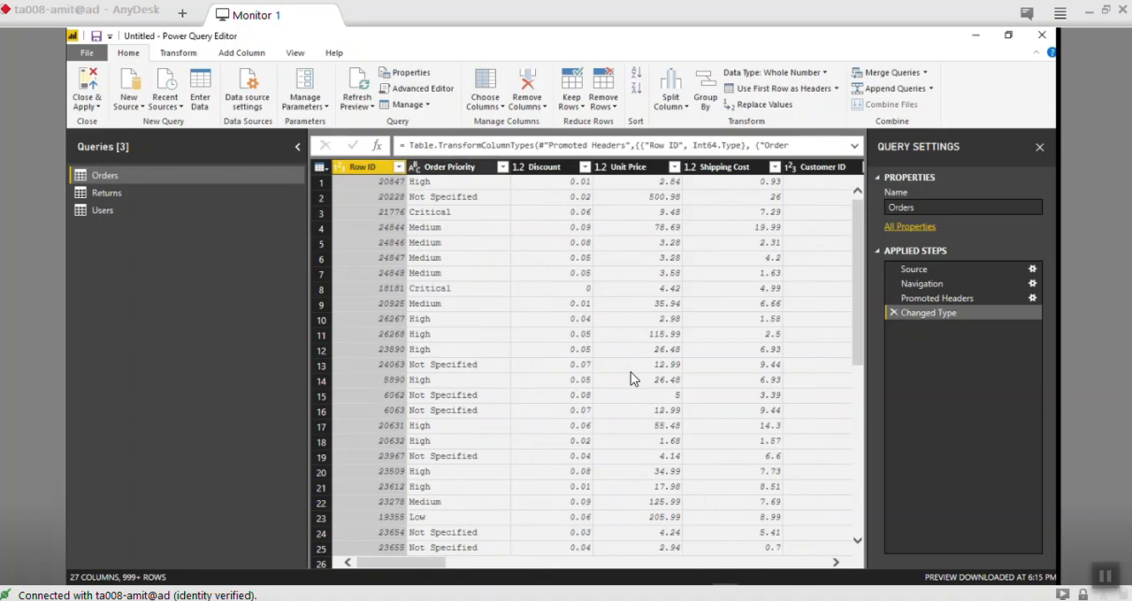
- Review the Orders columns and their data types up to Profit, including the type options for Order Date
{"action": "scroll", "coordinate": [631, 379], "scroll_direction": "right", "scroll_amount": 5}
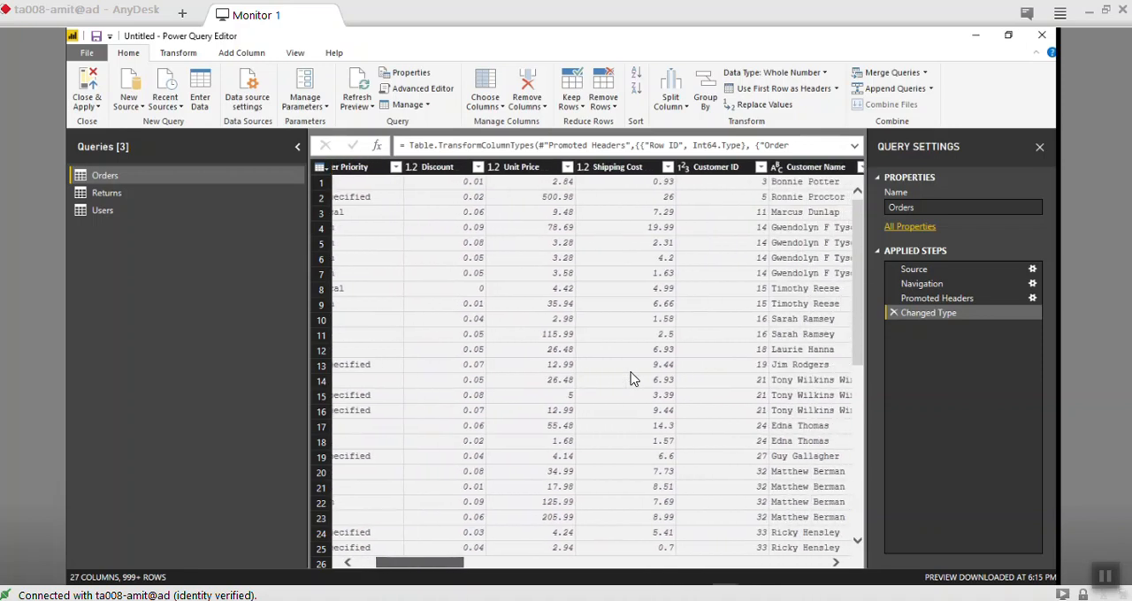
{"action": "scroll", "coordinate": [632, 379], "scroll_direction": "right", "scroll_amount": 5}
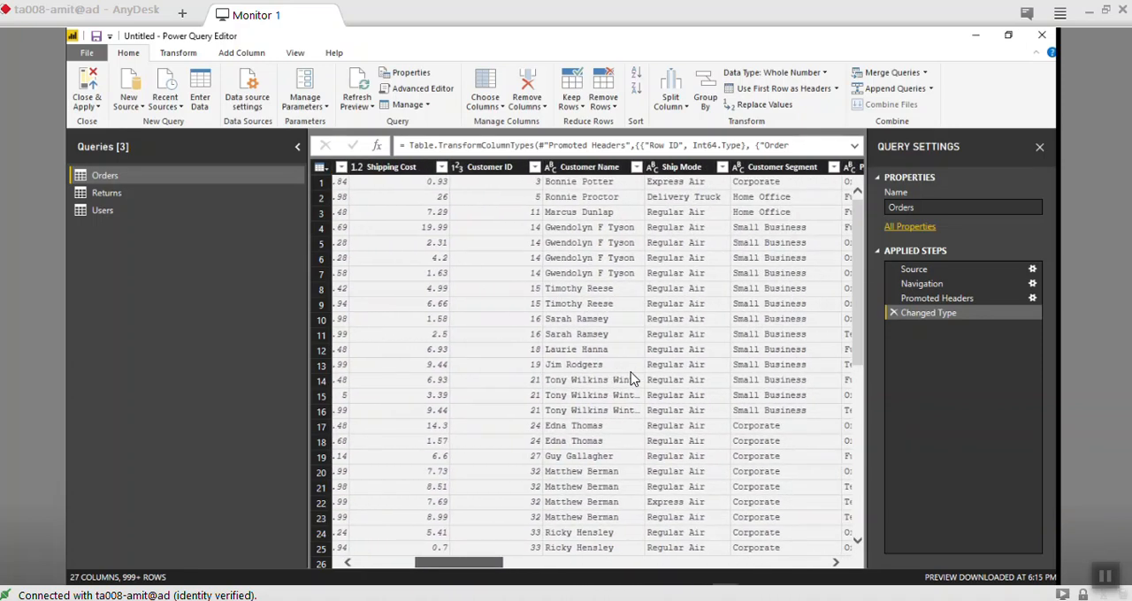
{"action": "scroll", "coordinate": [631, 378], "scroll_direction": "right", "scroll_amount": 5}
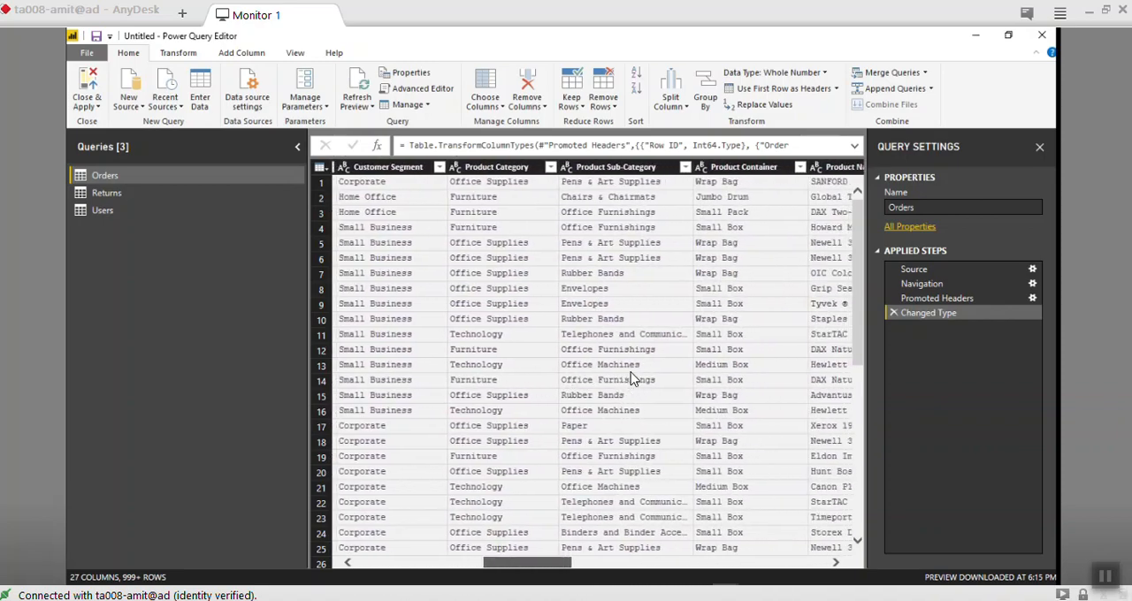
{"action": "scroll", "coordinate": [631, 378], "scroll_direction": "right", "scroll_amount": 5}
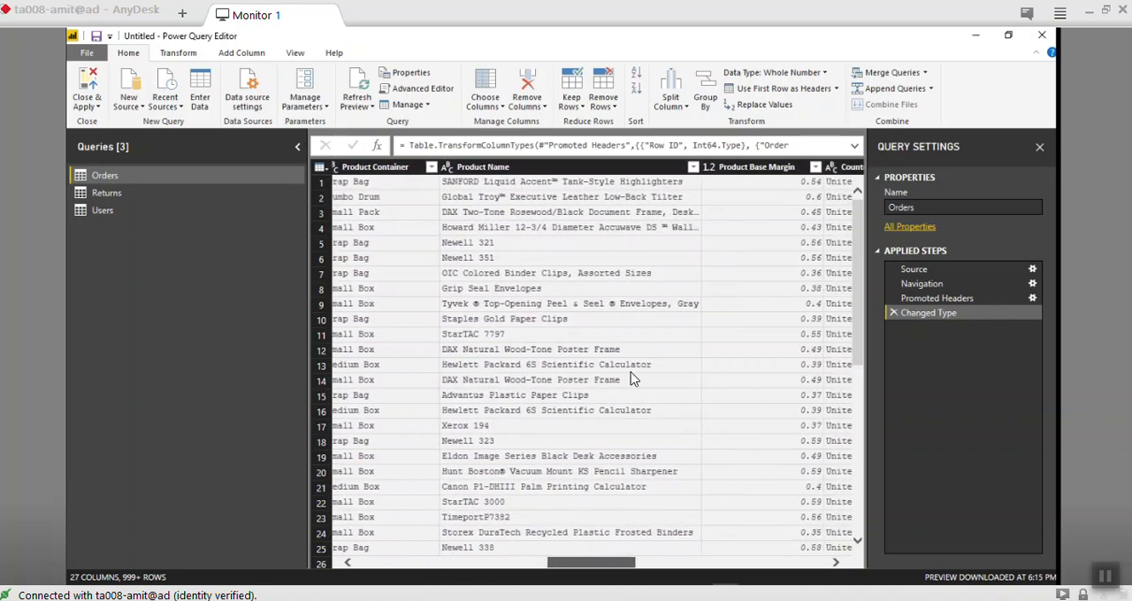
{"action": "scroll", "coordinate": [631, 379], "scroll_direction": "right", "scroll_amount": 5}
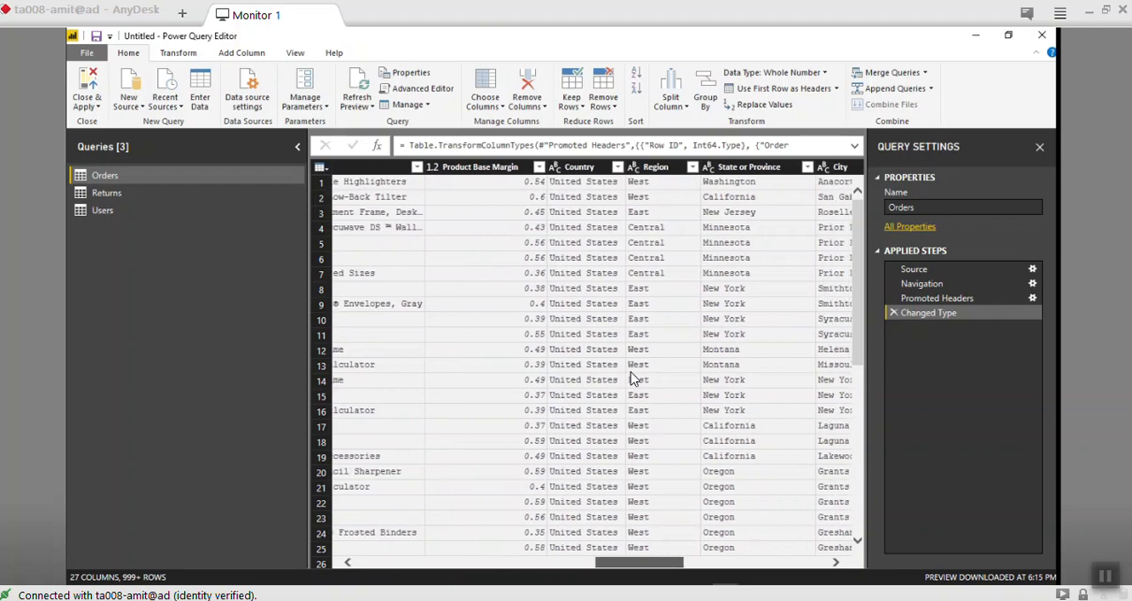
{"action": "scroll", "coordinate": [631, 379], "scroll_direction": "right", "scroll_amount": 3}
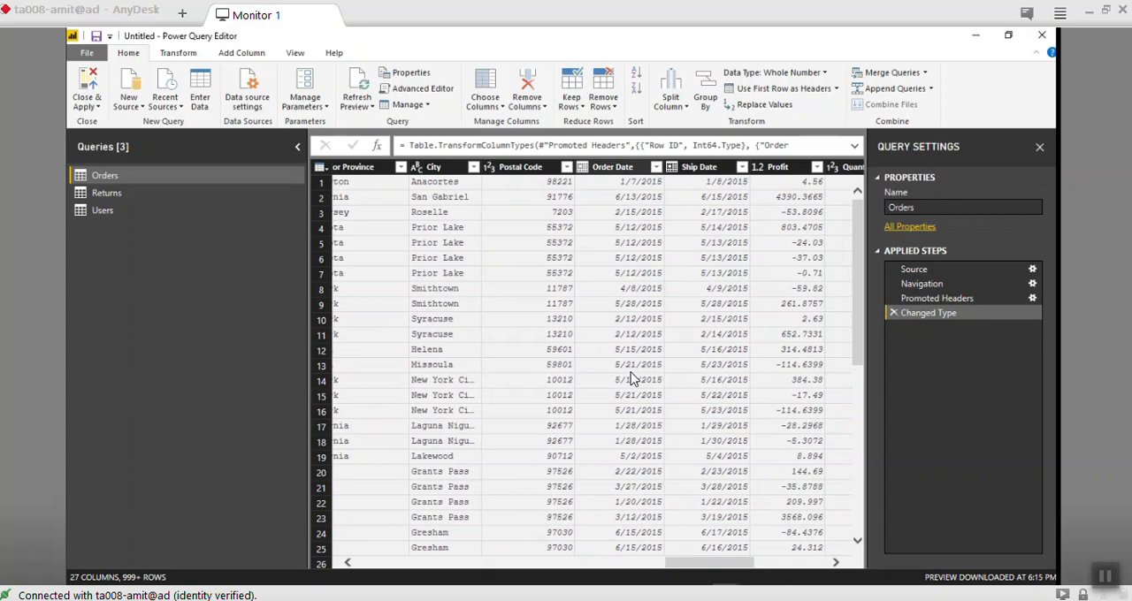
{"action": "left_click", "coordinate": [583, 167]}
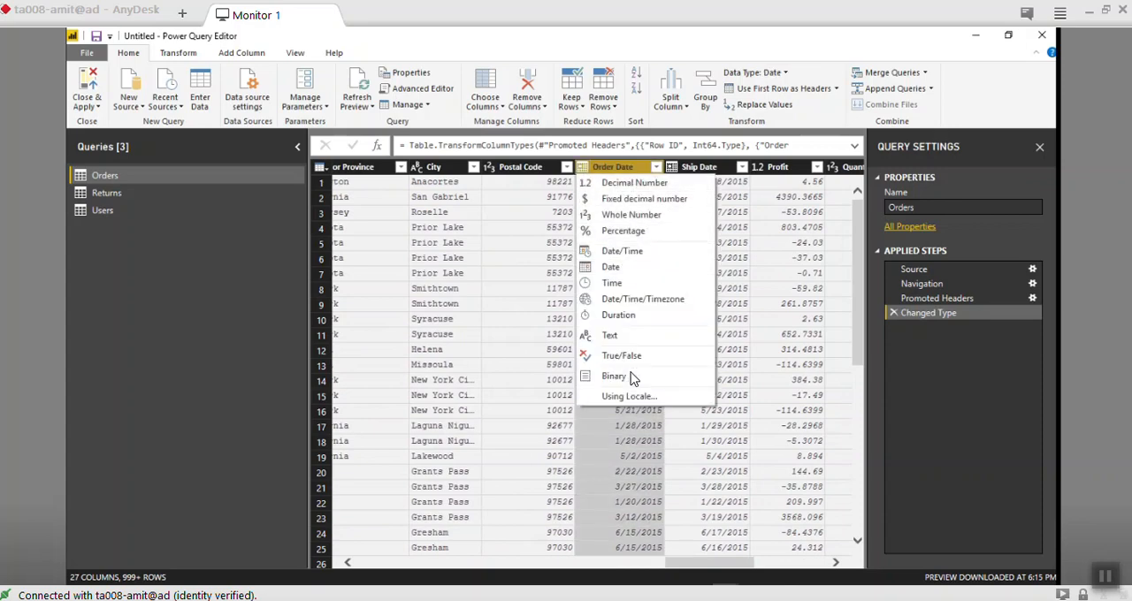
{"action": "key", "text": "Escape"}
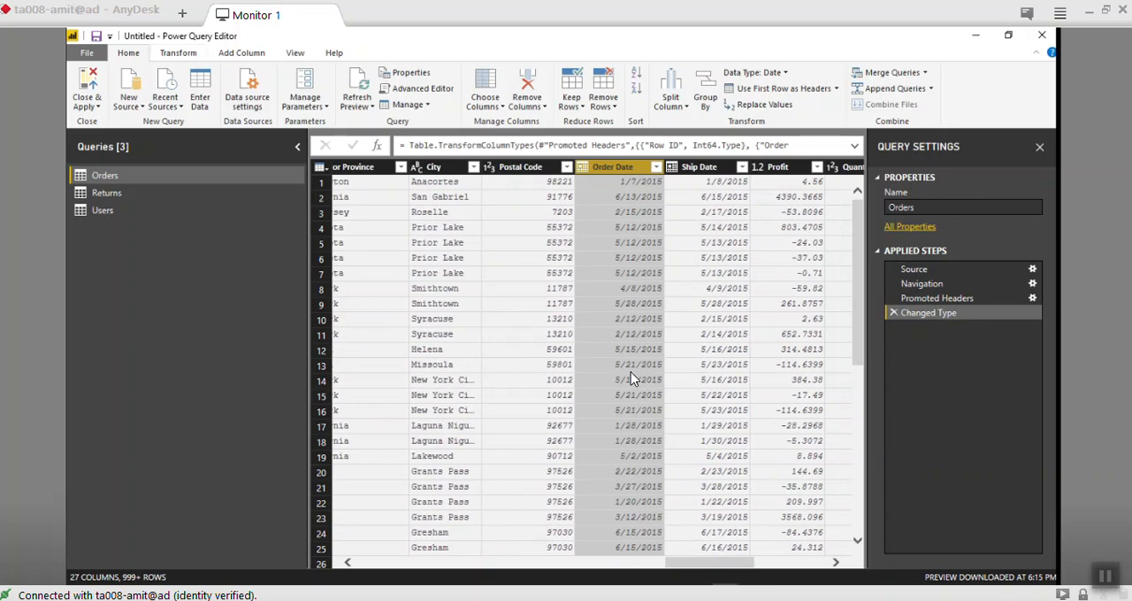
{"action": "left_click", "coordinate": [178, 53]}
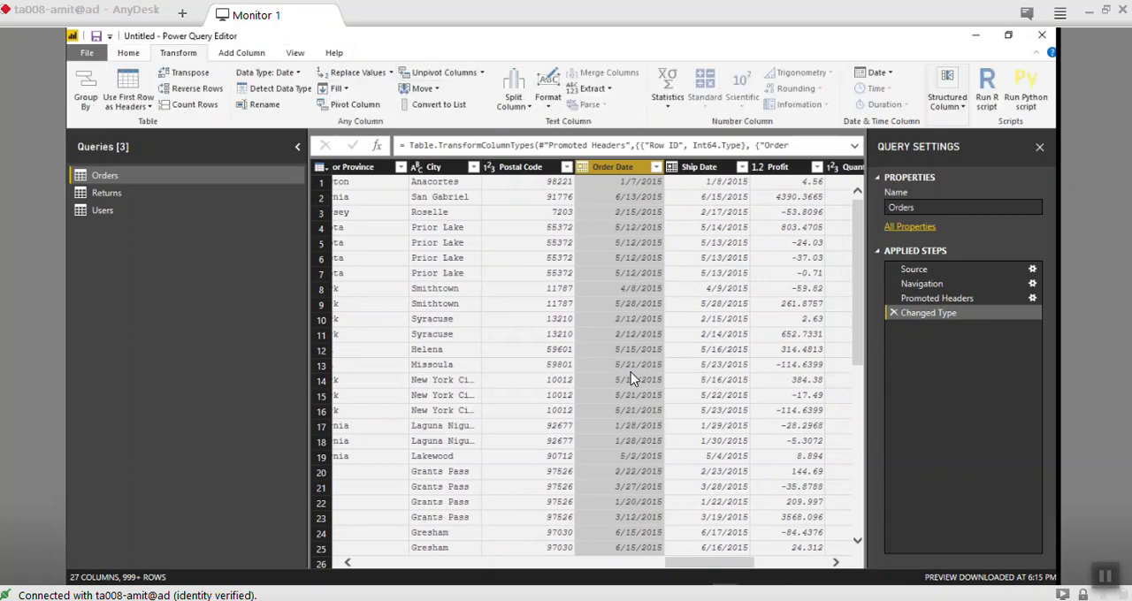
{"action": "left_click", "coordinate": [242, 53]}
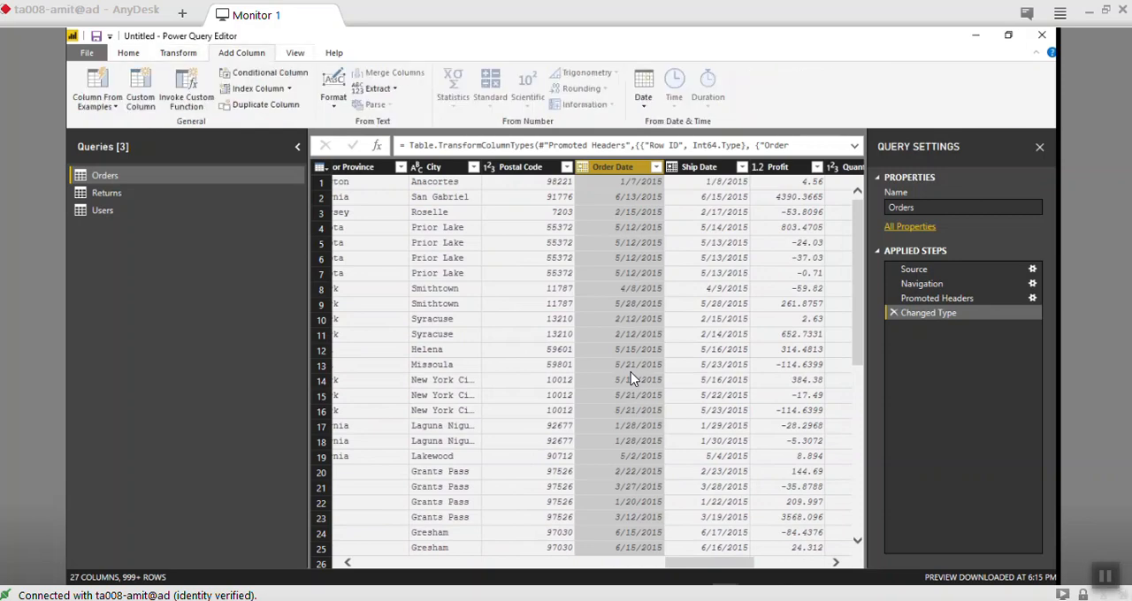
{"action": "left_click", "coordinate": [295, 53]}
{"action": "left_click", "coordinate": [334, 53]}
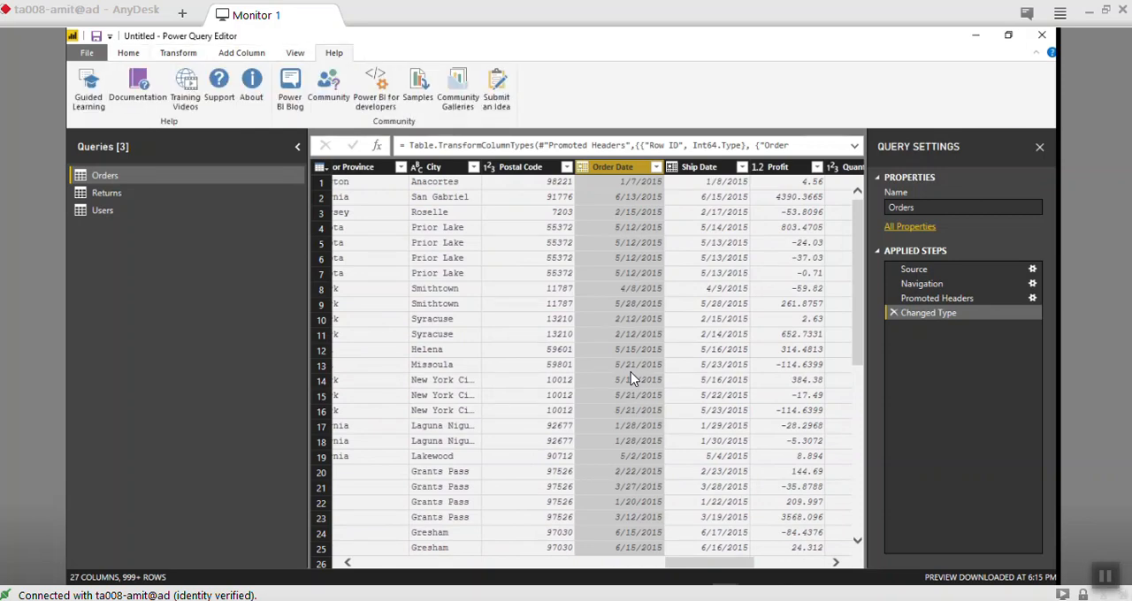
{"action": "left_click", "coordinate": [128, 53]}
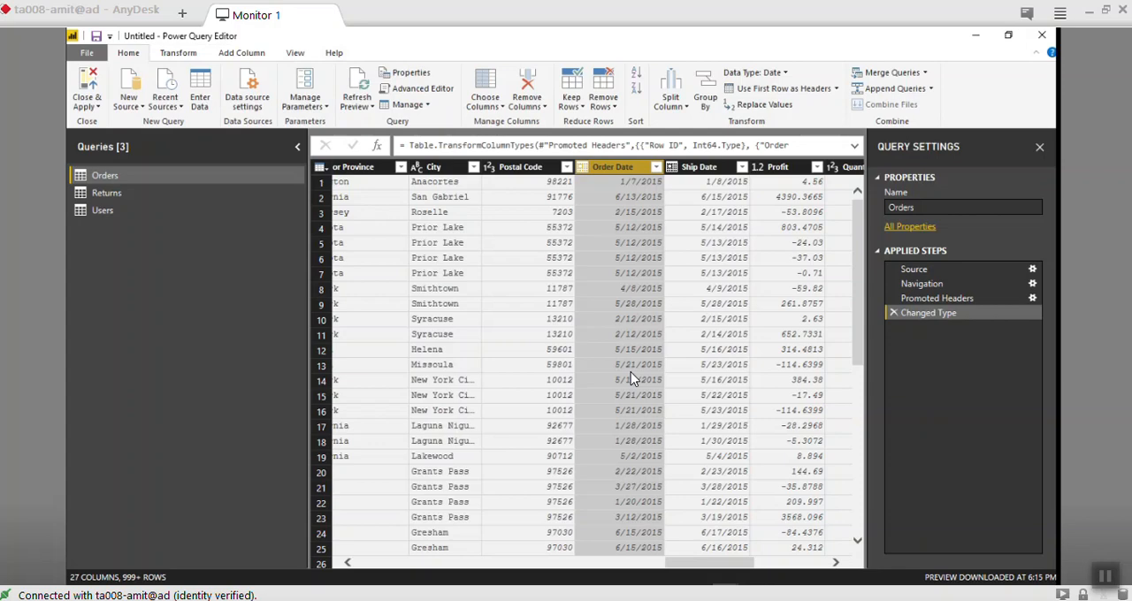
- Set the Order Date column's data type to Date
{"action": "left_click", "coordinate": [583, 167]}
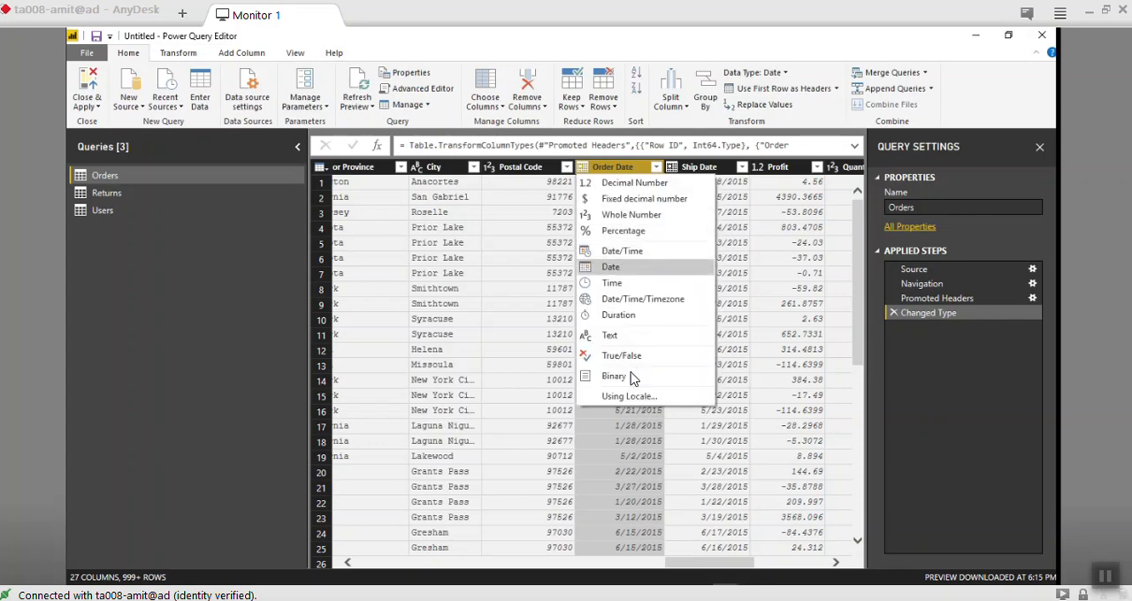
{"action": "left_click", "coordinate": [612, 267]}
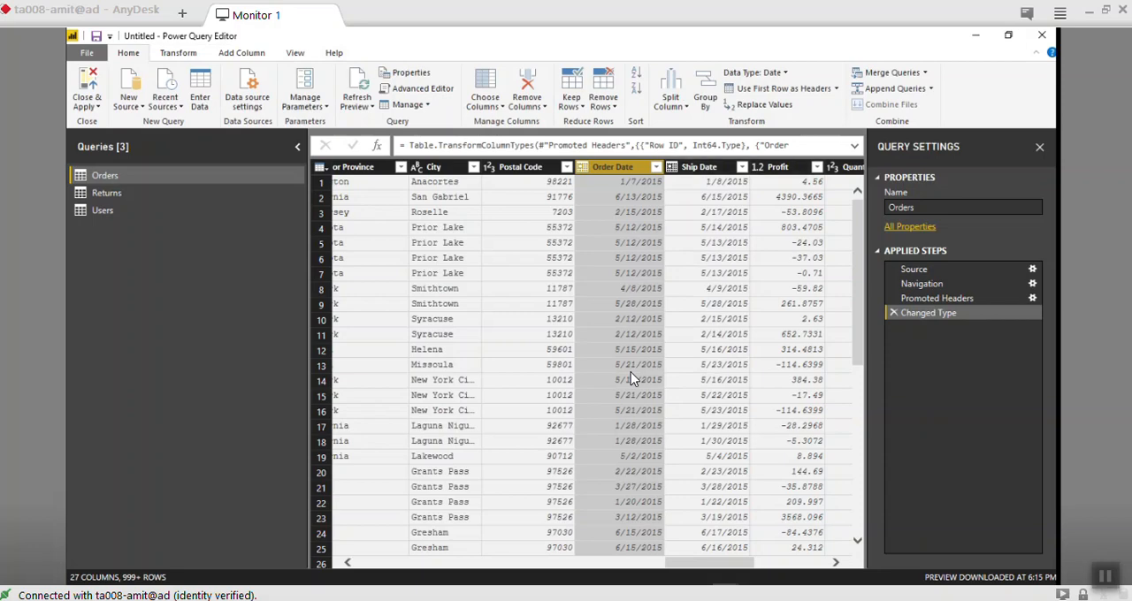
- Remove the empty Column26 and Column27 from the Orders query
{"action": "scroll", "coordinate": [632, 379], "scroll_direction": "right", "scroll_amount": 5}
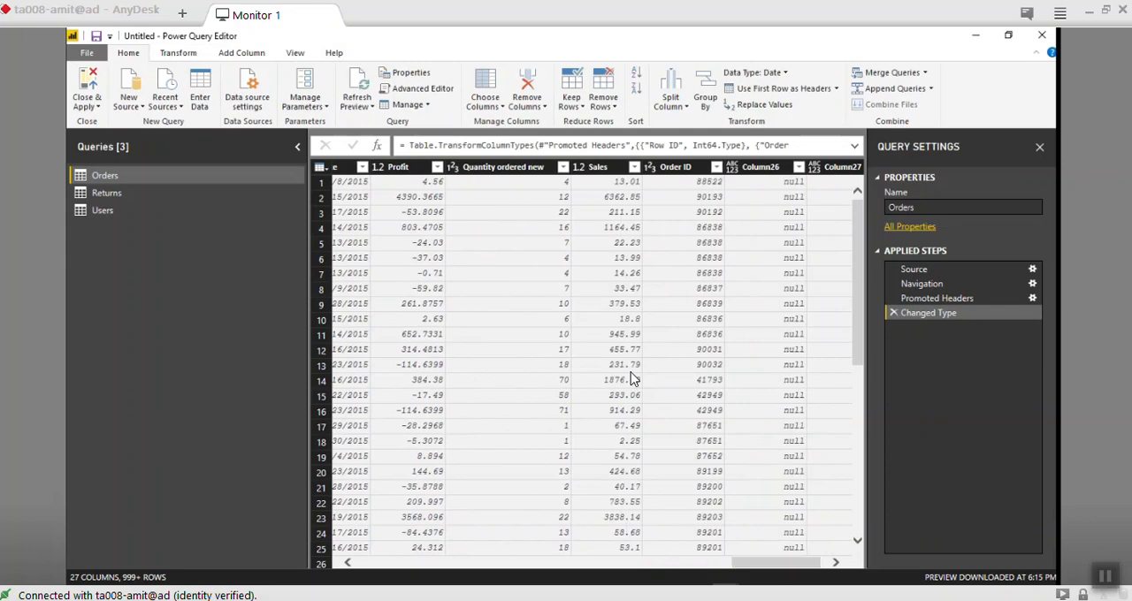
{"action": "scroll", "coordinate": [632, 378], "scroll_direction": "right", "scroll_amount": 1}
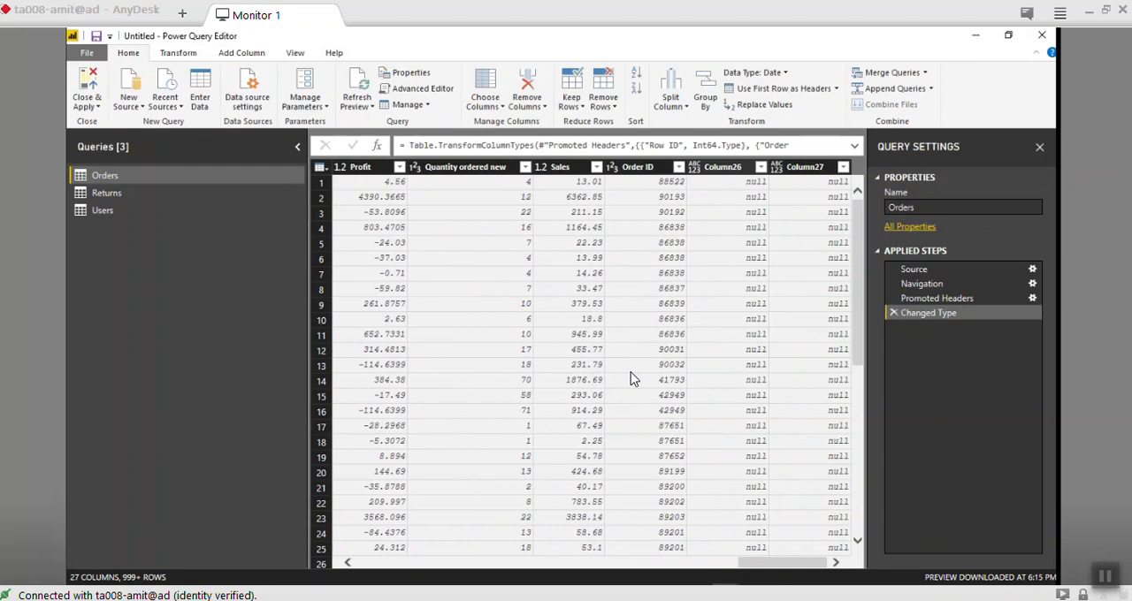
{"action": "left_click", "coordinate": [723, 167]}
{"action": "left_click", "coordinate": [805, 167], "text": "shift"}
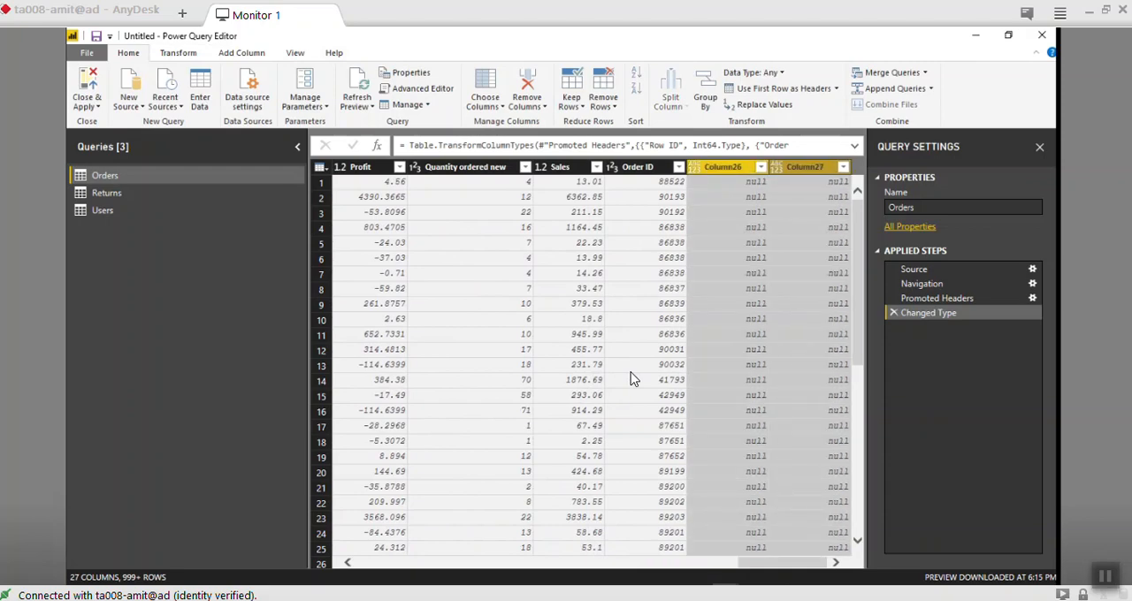
{"action": "right_click", "coordinate": [720, 169]}
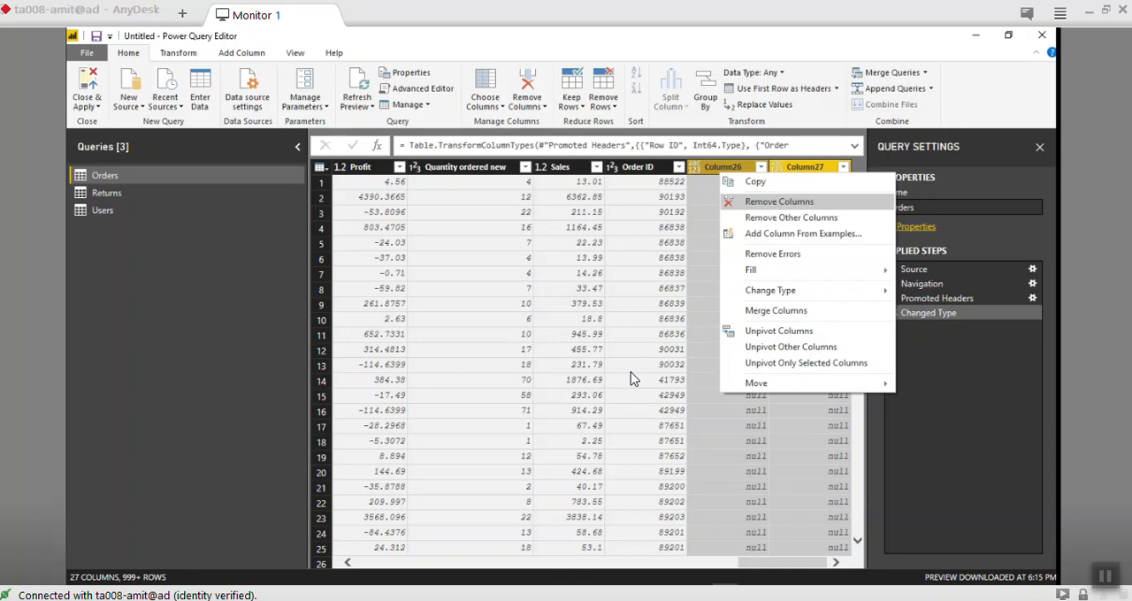
{"action": "key", "text": "Down"}
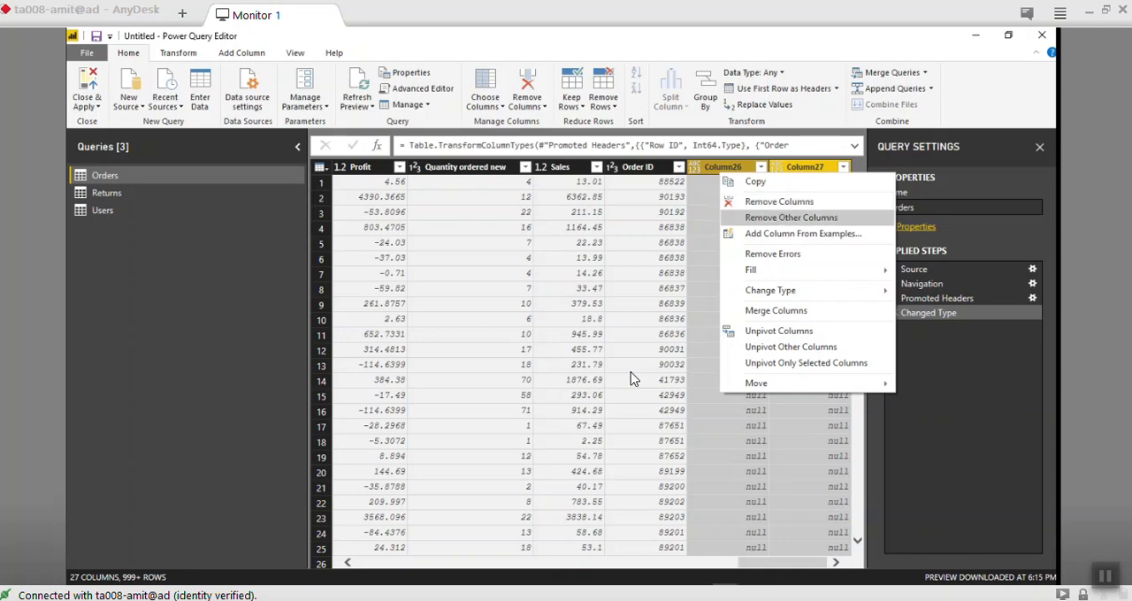
{"action": "key", "text": "Up"}
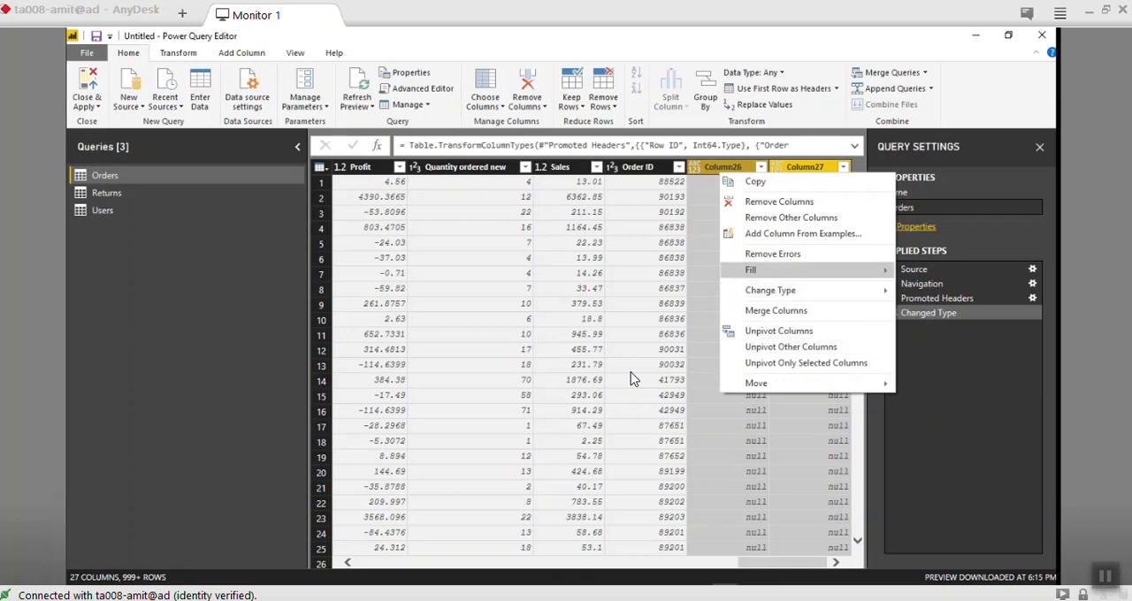
{"action": "mouse_move", "coordinate": [778, 271]}
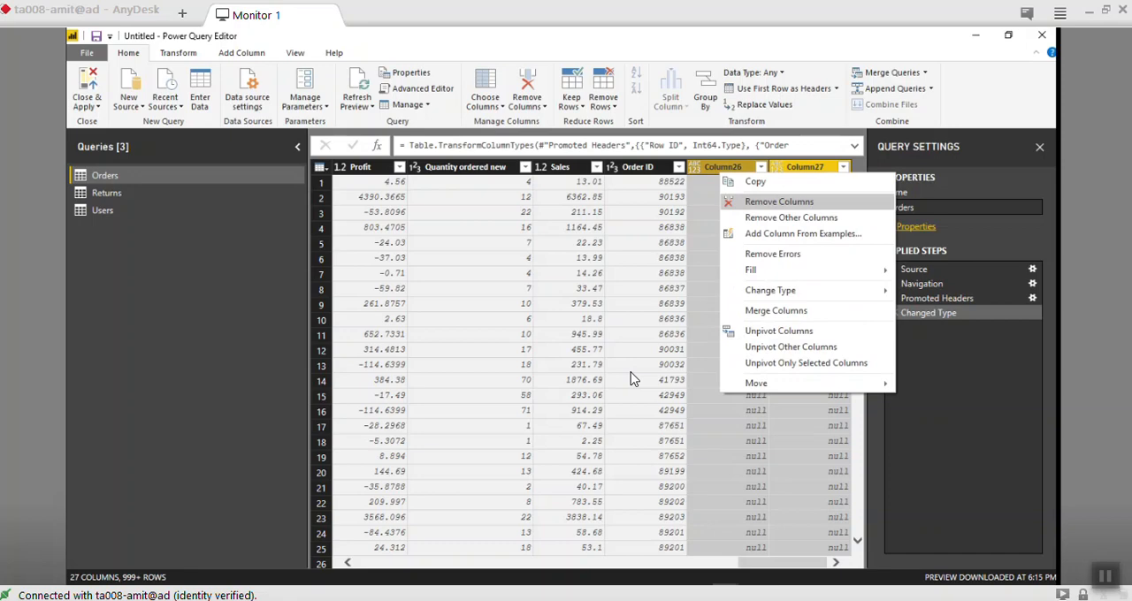
{"action": "key", "text": "Return"}
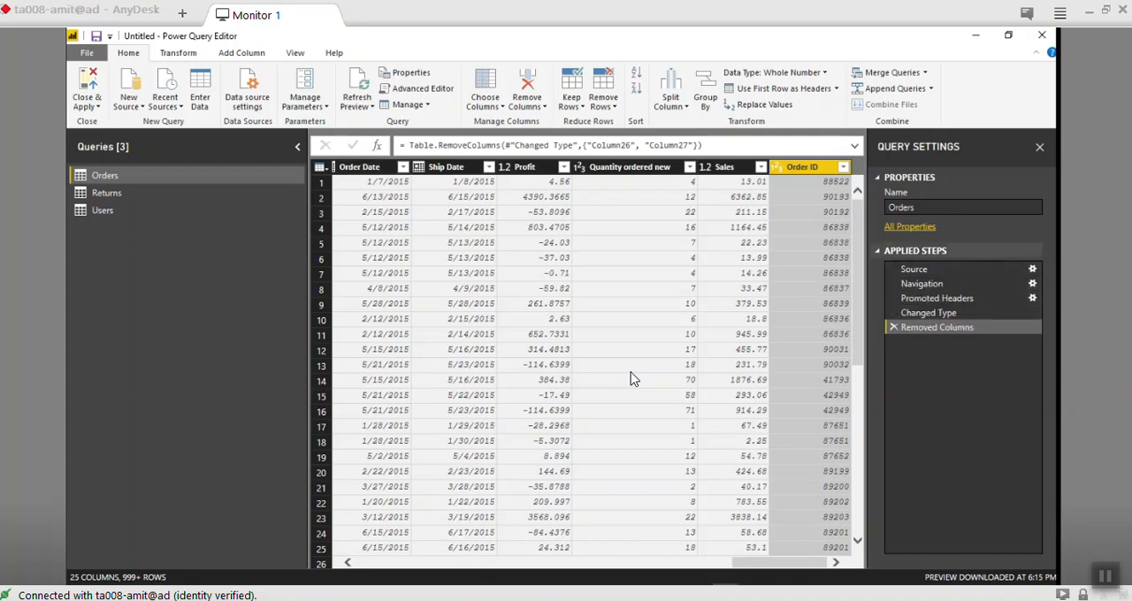
- Review the Orders query's applied steps from Source through Removed Columns, checking Column26 and Column27 at the Changed Type step
{"action": "left_click", "coordinate": [913, 269]}
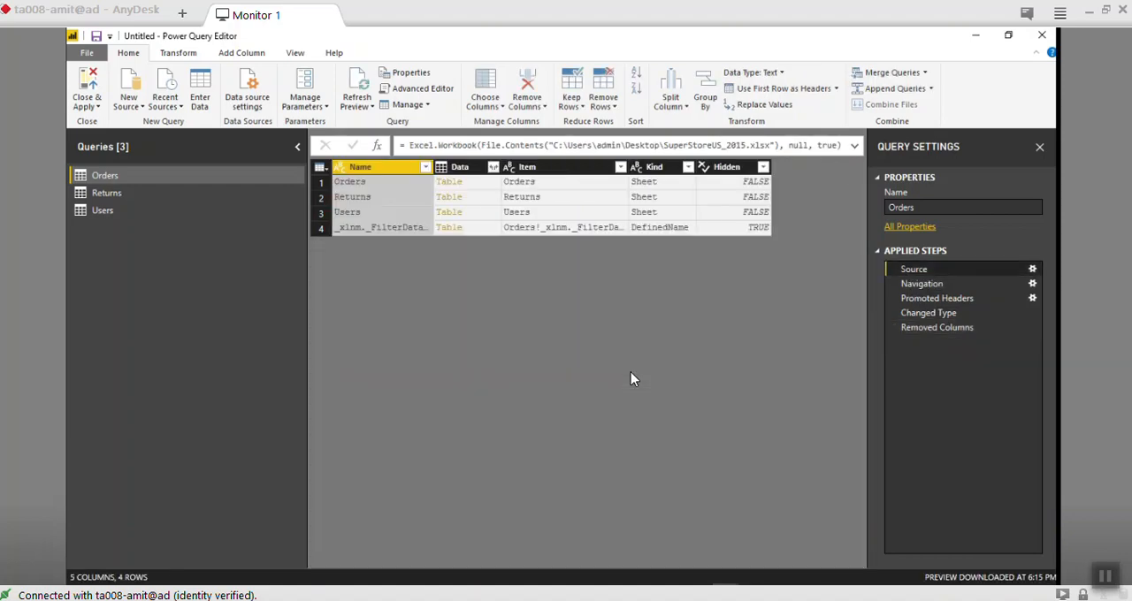
{"action": "left_click", "coordinate": [922, 283]}
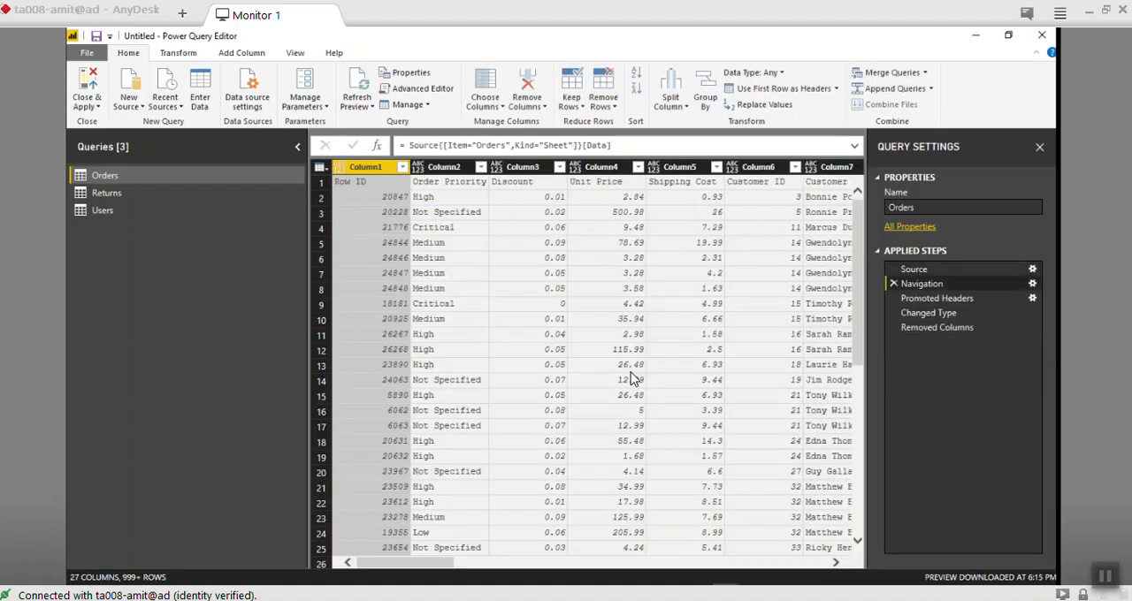
{"action": "left_click", "coordinate": [937, 298]}
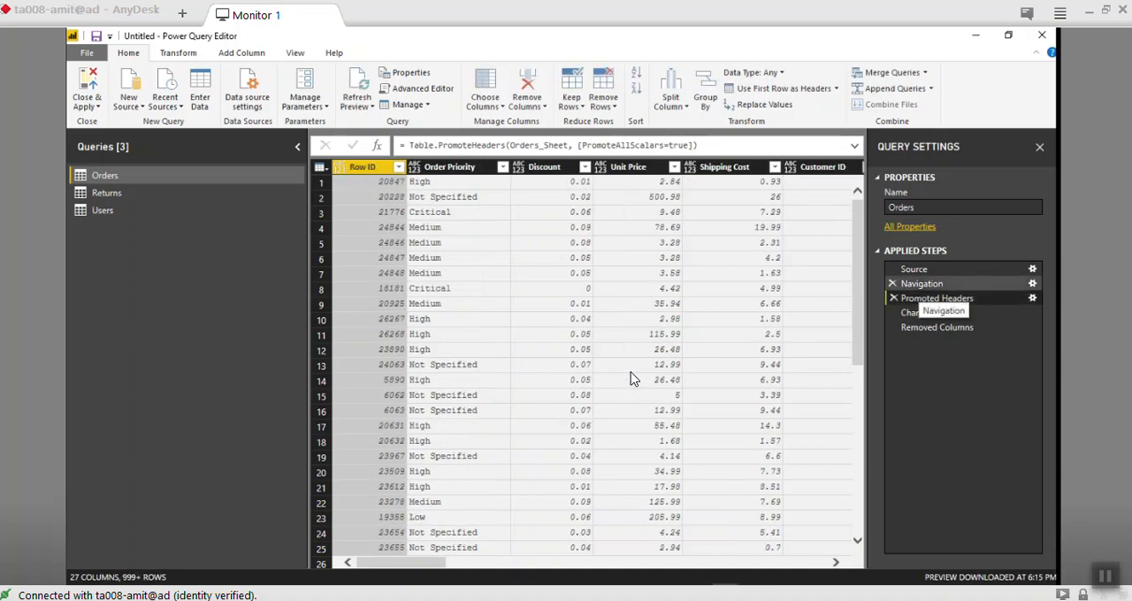
{"action": "left_click", "coordinate": [929, 313]}
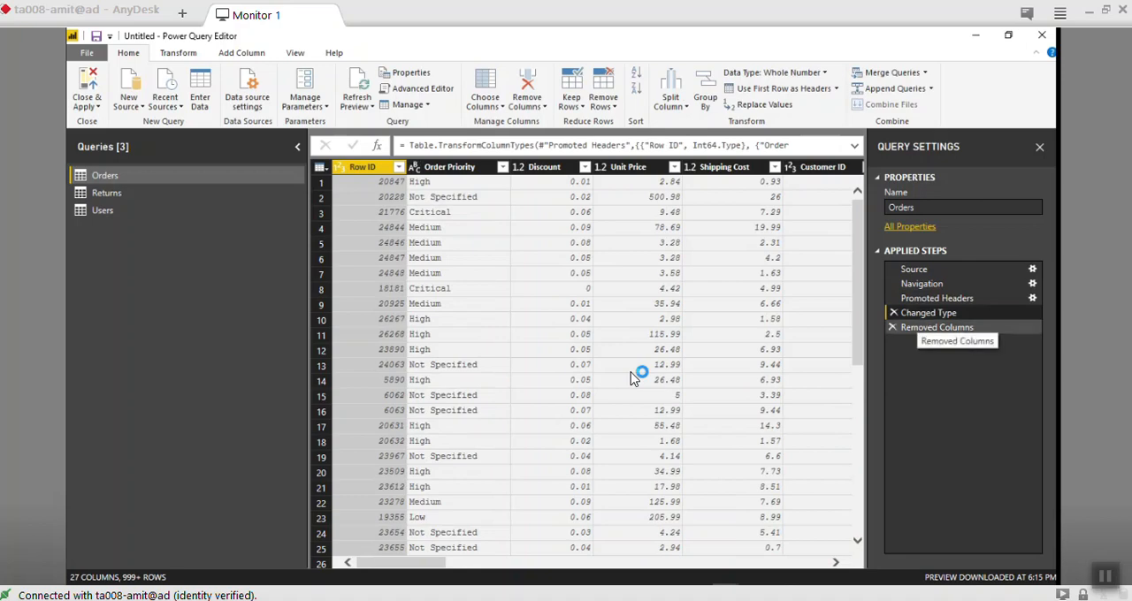
{"action": "left_click", "coordinate": [937, 327]}
{"action": "key", "text": "Up"}
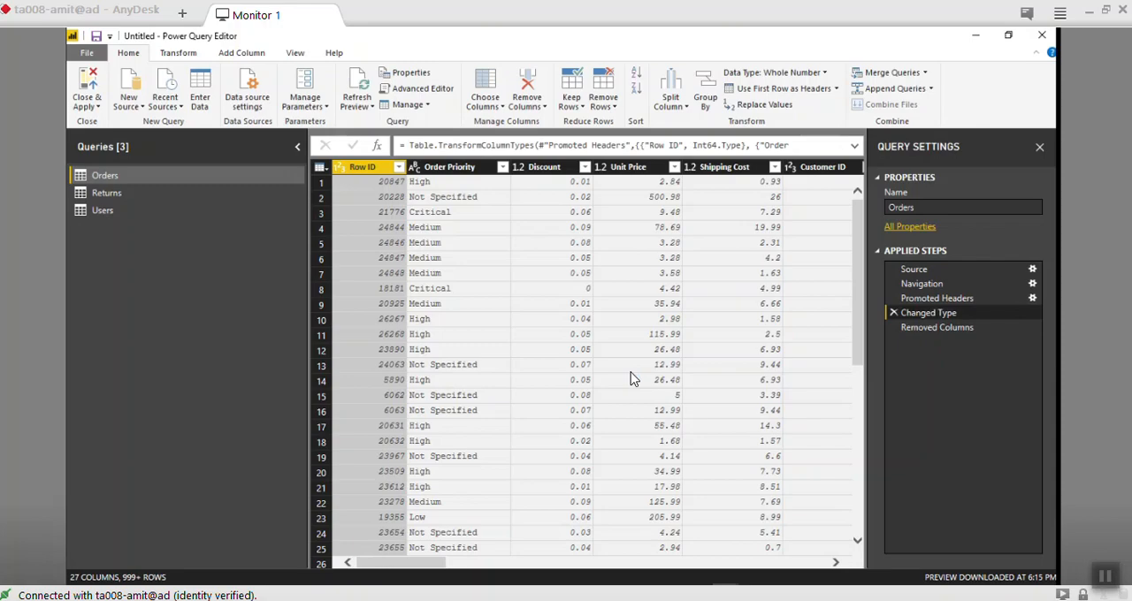
{"action": "scroll", "coordinate": [631, 379], "scroll_direction": "right", "scroll_amount": 10}
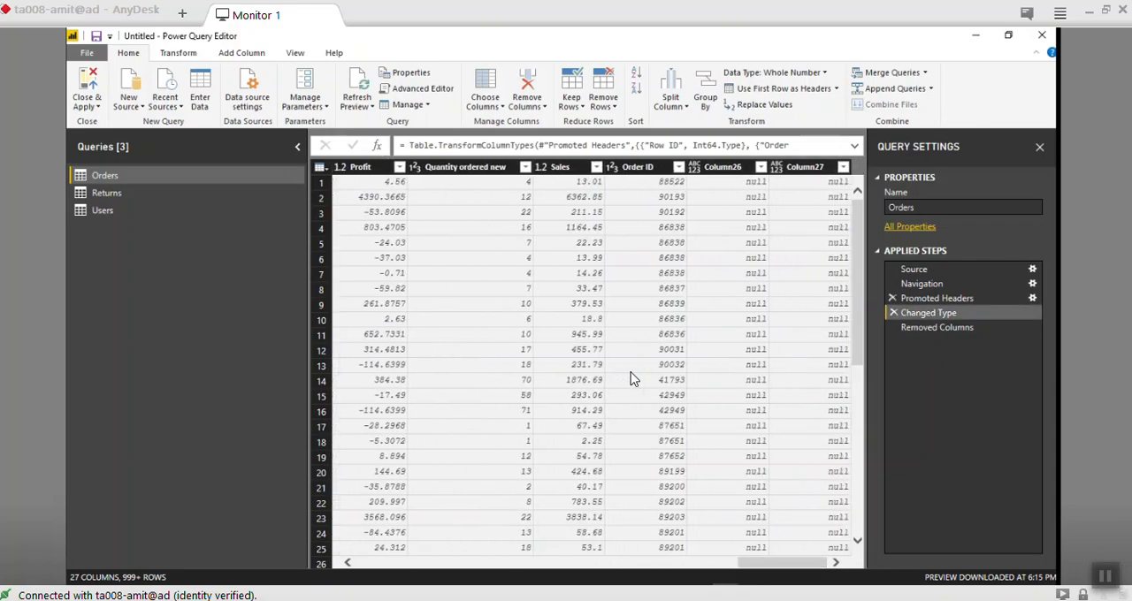
{"action": "left_click", "coordinate": [937, 327]}
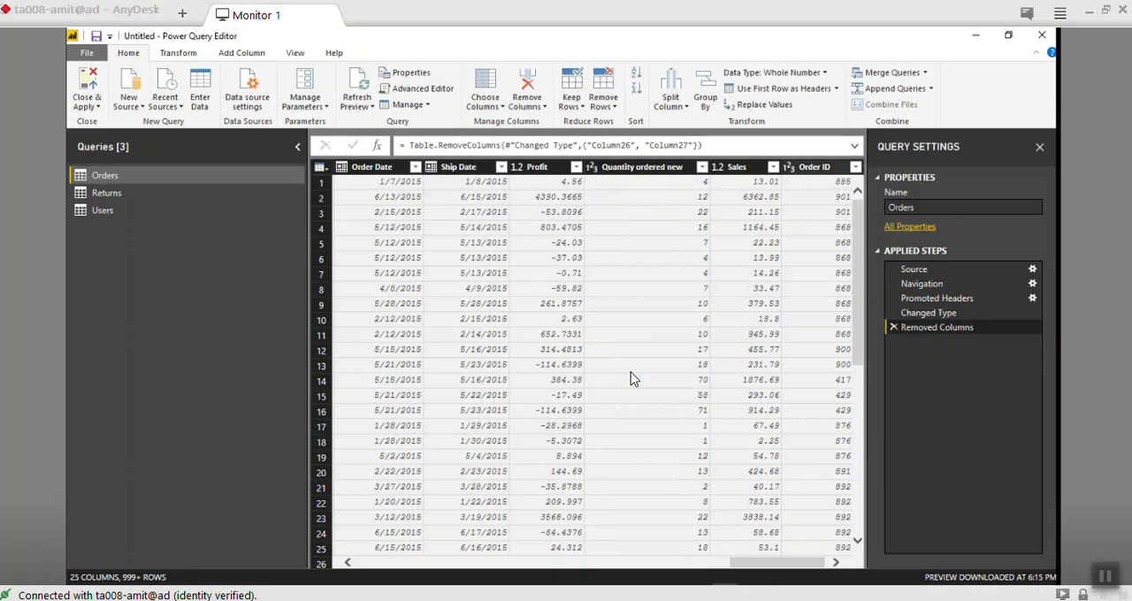
- Remove the Order ID column from the Orders query
{"action": "right_click", "coordinate": [808, 167]}
{"action": "left_click", "coordinate": [832, 196]}
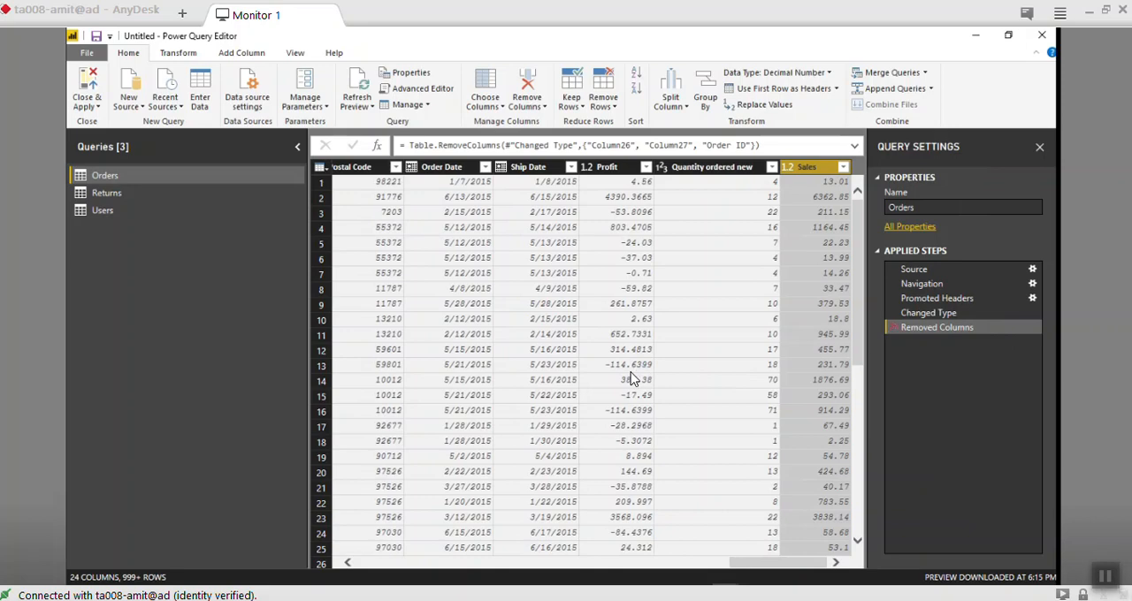
- Restore the Order ID column by deleting its name from the Removed Columns step's formula, leaving only Column26 and Column27
{"action": "key", "text": "ctrl+shift+u"}
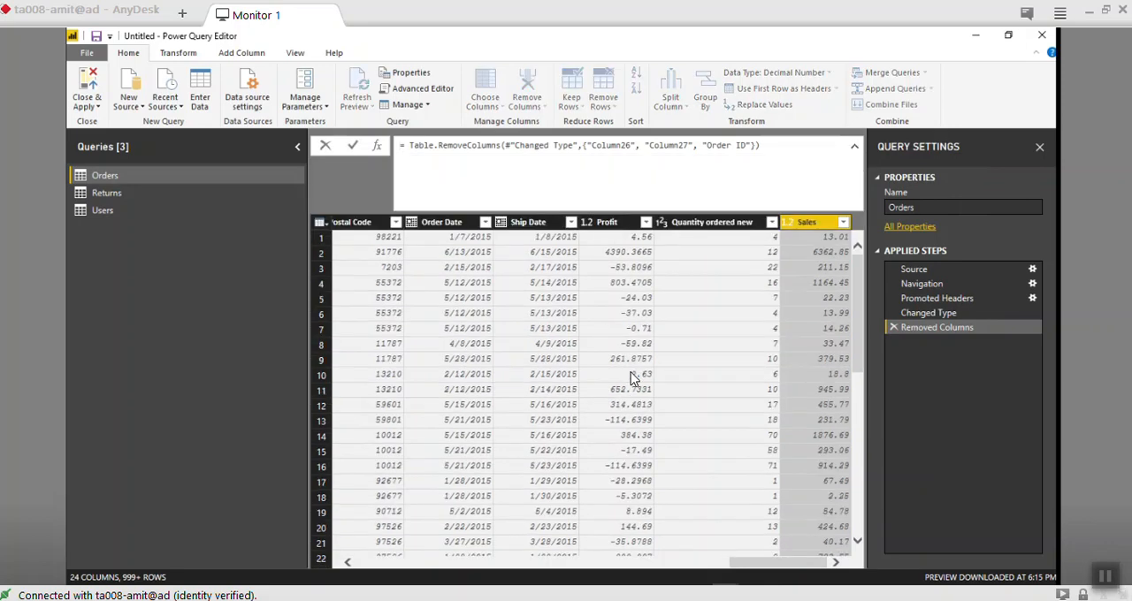
{"action": "key", "text": "shift+Right"}
{"action": "key", "text": "shift+Right"}
{"action": "key", "text": "shift+Right"}
{"action": "key", "text": "shift+Right"}
{"action": "key", "text": "shift+Right"}
{"action": "key", "text": "shift+Right"}
{"action": "key", "text": "shift+Right"}
{"action": "key", "text": "shift+Right"}
{"action": "key", "text": "shift+Right"}
{"action": "key", "text": "shift+Right"}
{"action": "key", "text": "shift+Right"}
{"action": "key", "text": "shift+Right"}
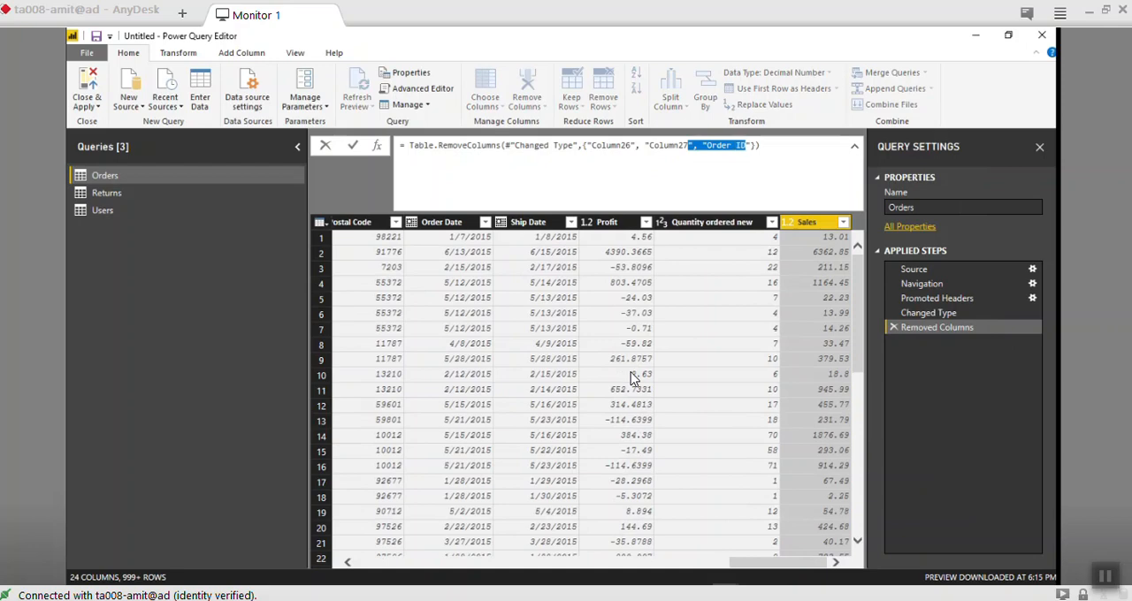
{"action": "key", "text": "Right"}
{"action": "key", "text": "BackSpace"}
{"action": "key", "text": "BackSpace"}
{"action": "key", "text": "BackSpace"}
{"action": "key", "text": "BackSpace"}
{"action": "key", "text": "BackSpace"}
{"action": "key", "text": "BackSpace"}
{"action": "key", "text": "BackSpace"}
{"action": "key", "text": "BackSpace"}
{"action": "key", "text": "BackSpace"}
{"action": "key", "text": "BackSpace"}
{"action": "key", "text": "BackSpace"}
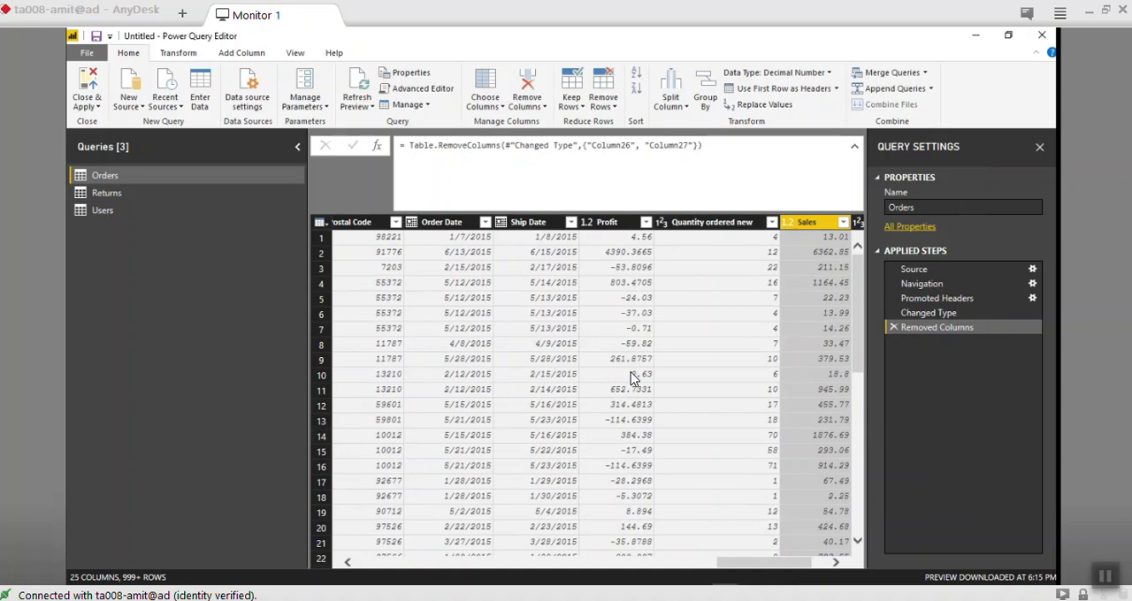
{"action": "scroll", "coordinate": [634, 378], "scroll_direction": "right", "scroll_amount": 2}
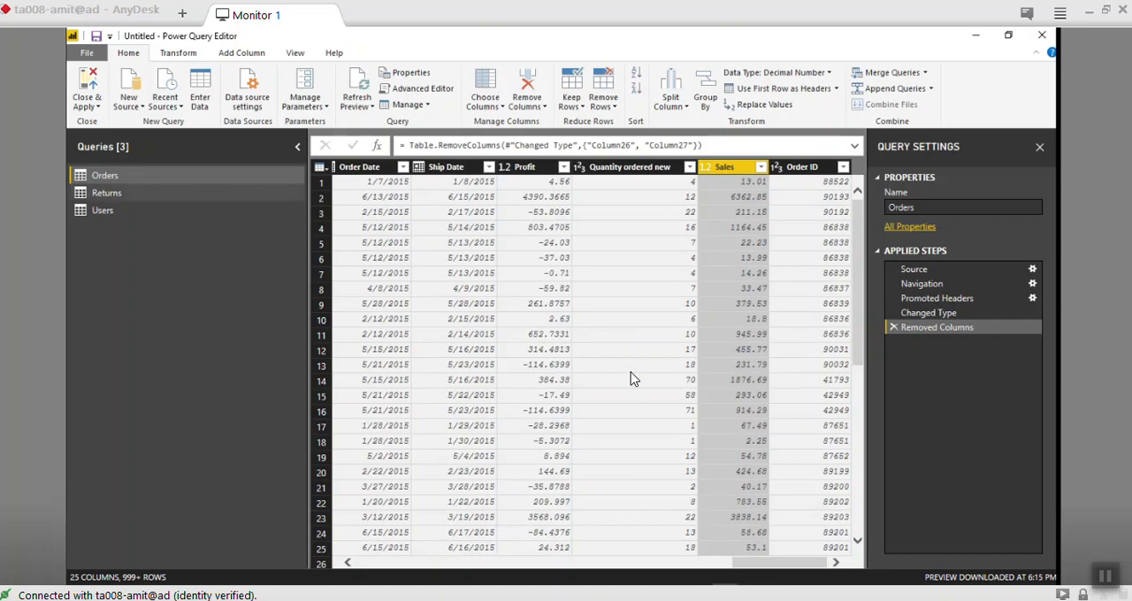
- Look through the Returns, Users and Orders queries to compare their columns
{"action": "left_click", "coordinate": [107, 193]}
{"action": "left_click", "coordinate": [103, 211]}
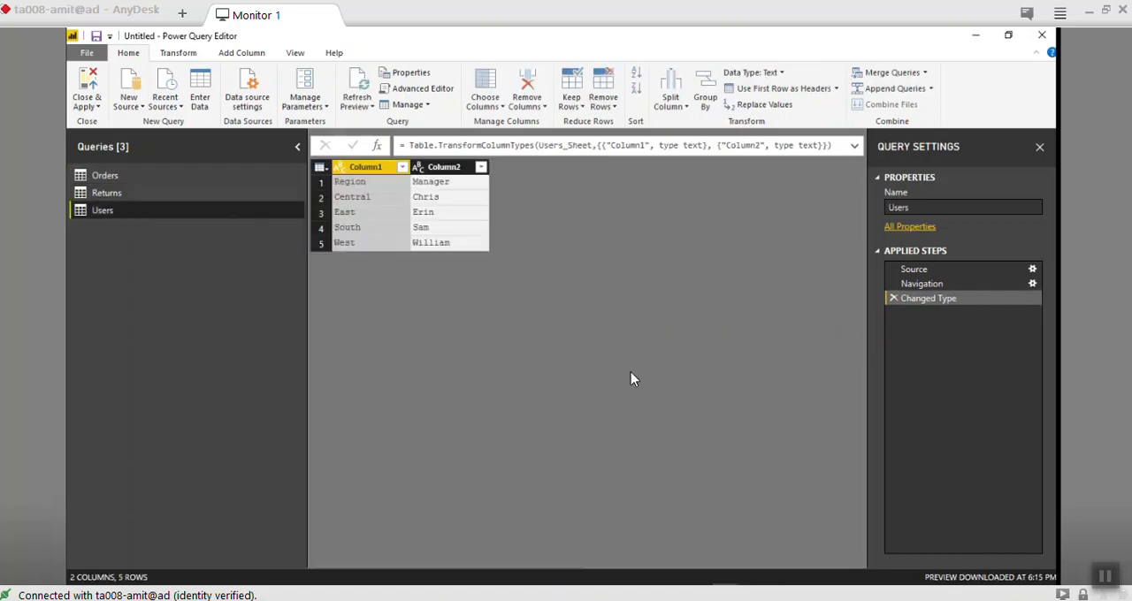
{"action": "left_click", "coordinate": [107, 193]}
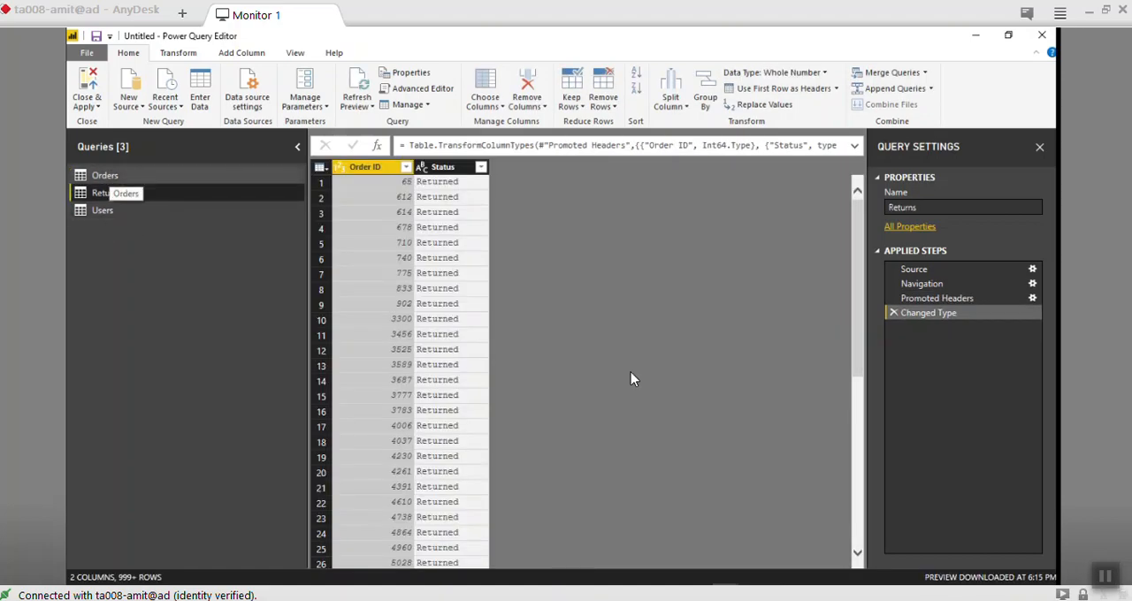
{"action": "left_click", "coordinate": [104, 175]}
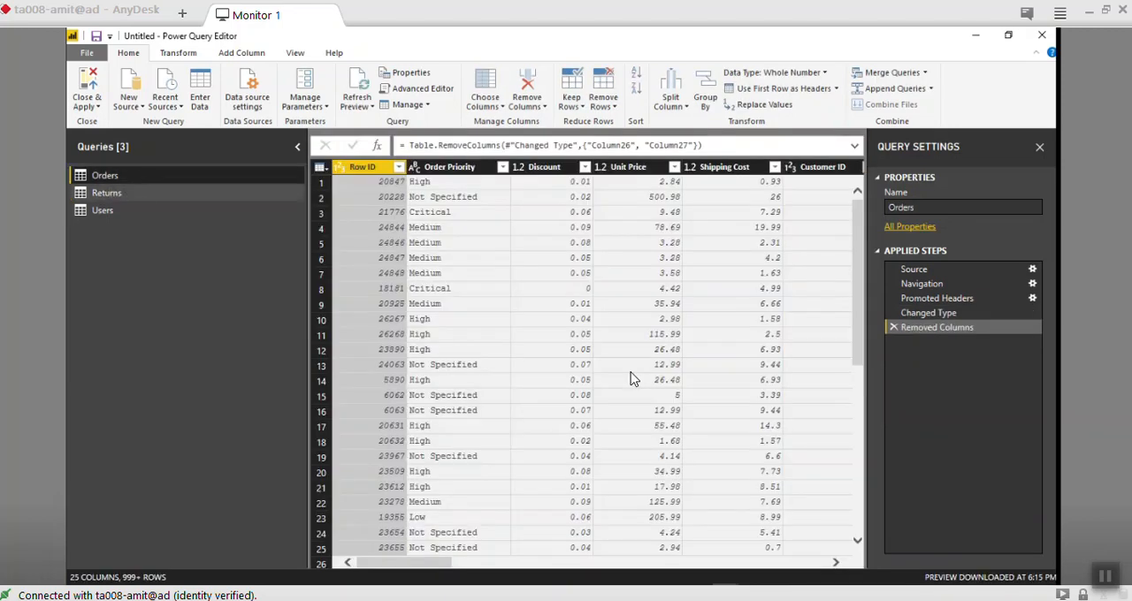
{"action": "left_click", "coordinate": [107, 193]}
{"action": "left_click", "coordinate": [105, 175]}
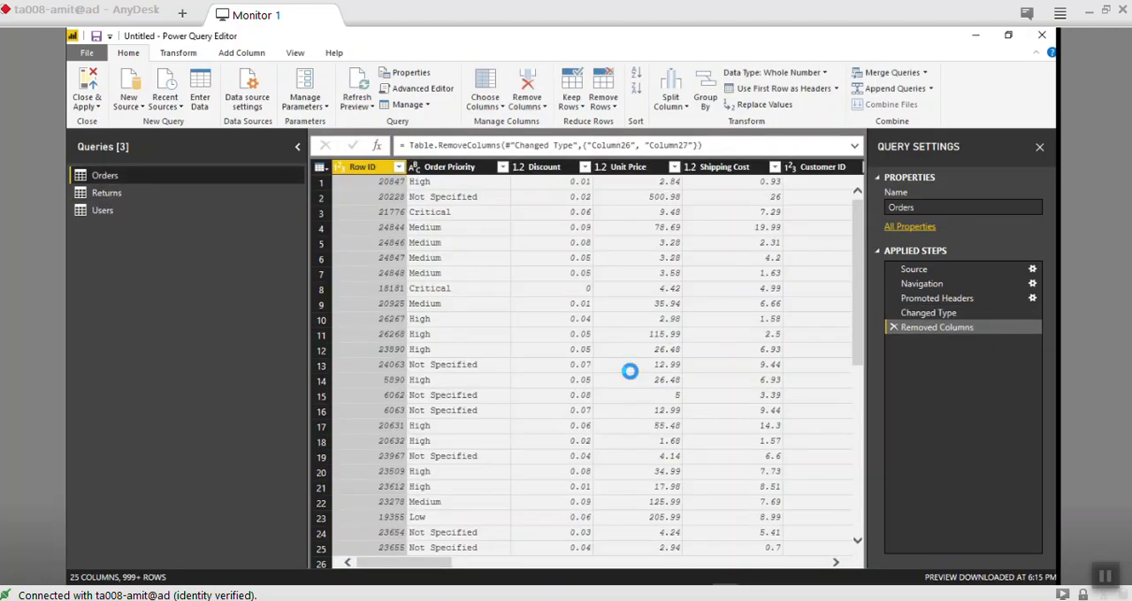
{"action": "left_click", "coordinate": [107, 193]}
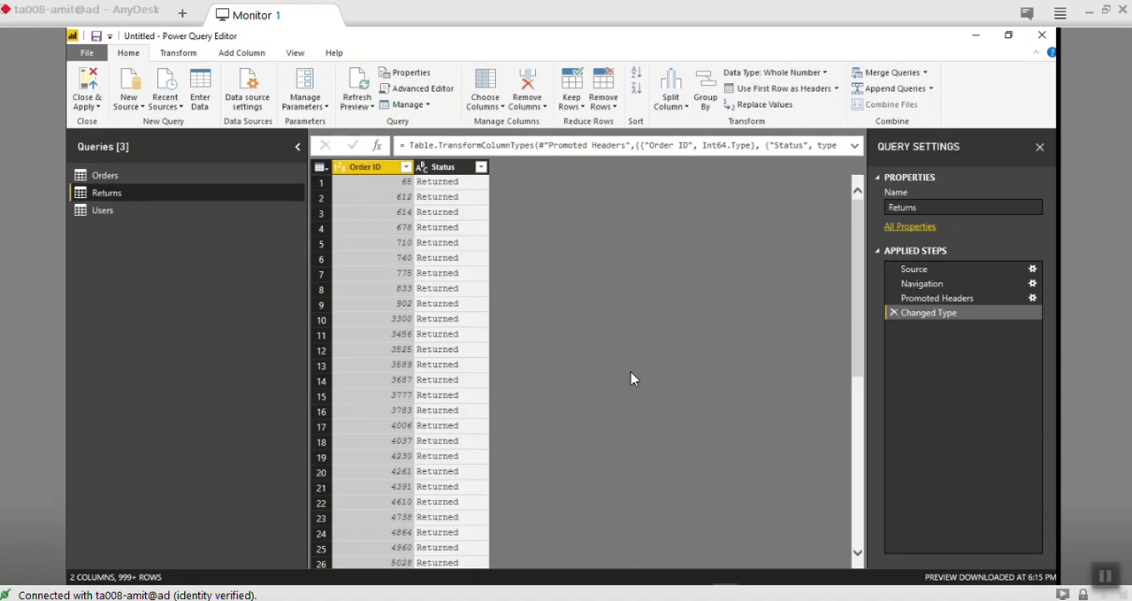
- Examine the Status column's filter values and text filter options in the Returns query, loading the complete value list
{"action": "key", "text": "Right"}
{"action": "key", "text": "alt+Down"}
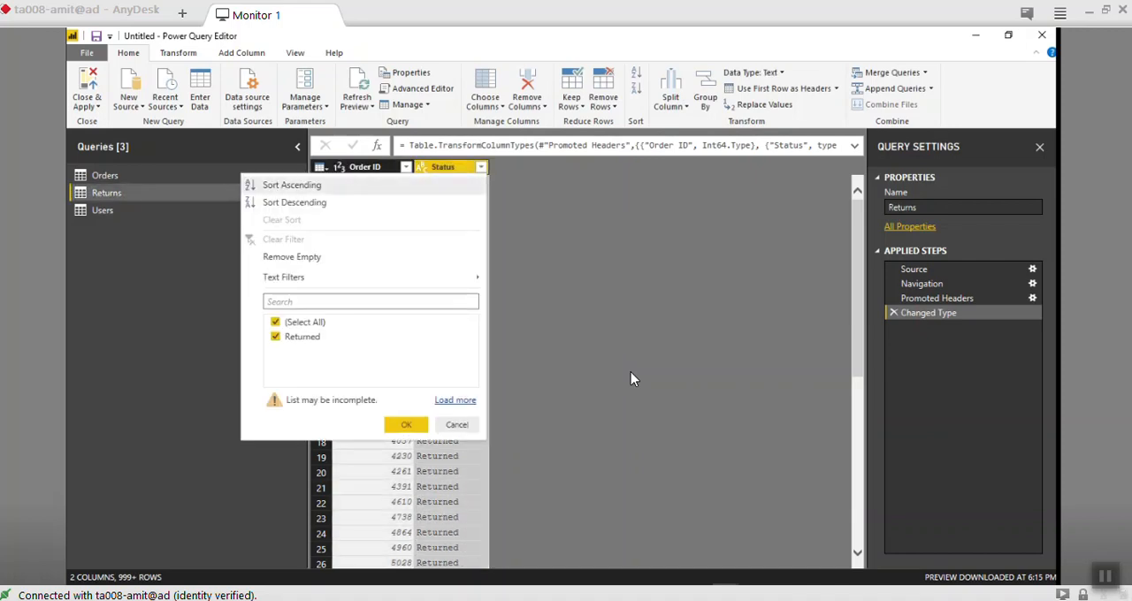
{"action": "key", "text": "Return"}
{"action": "key", "text": "Escape"}
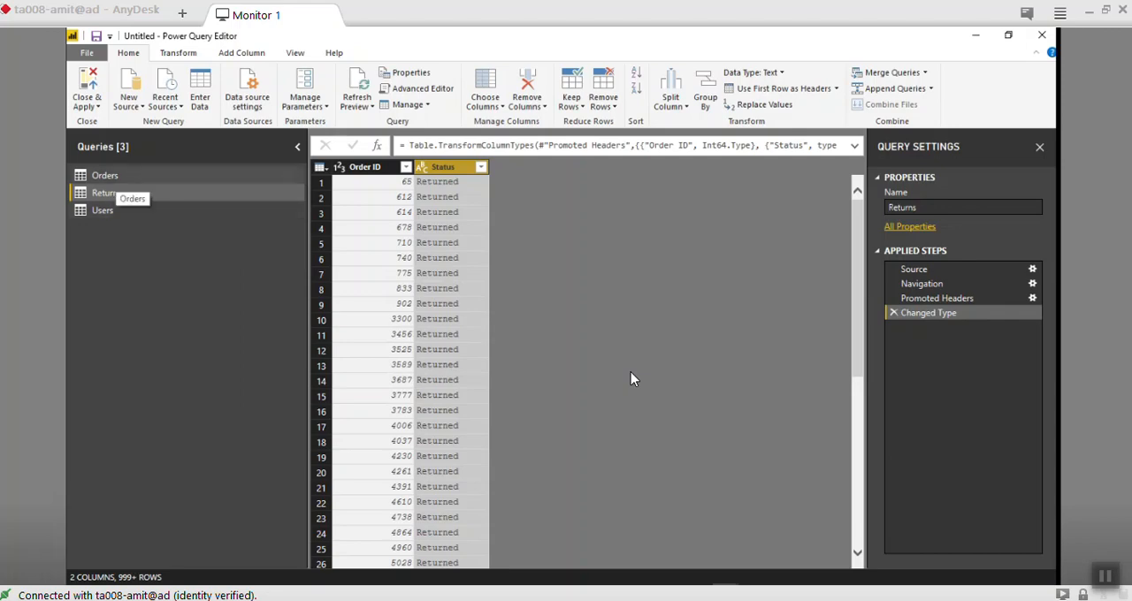
{"action": "left_click", "coordinate": [116, 176]}
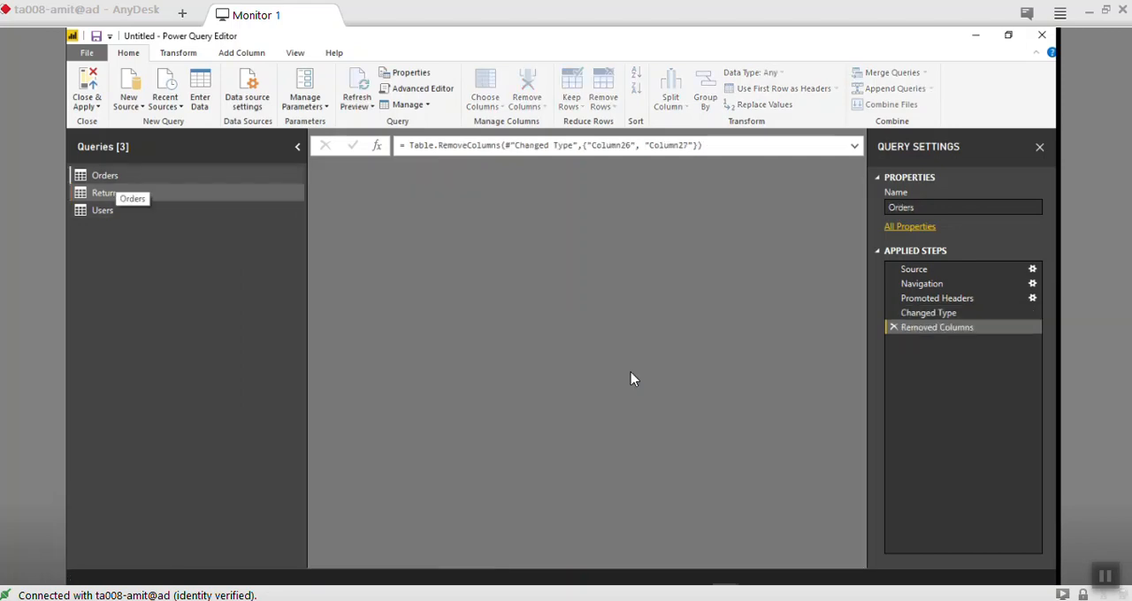
{"action": "left_click", "coordinate": [127, 193]}
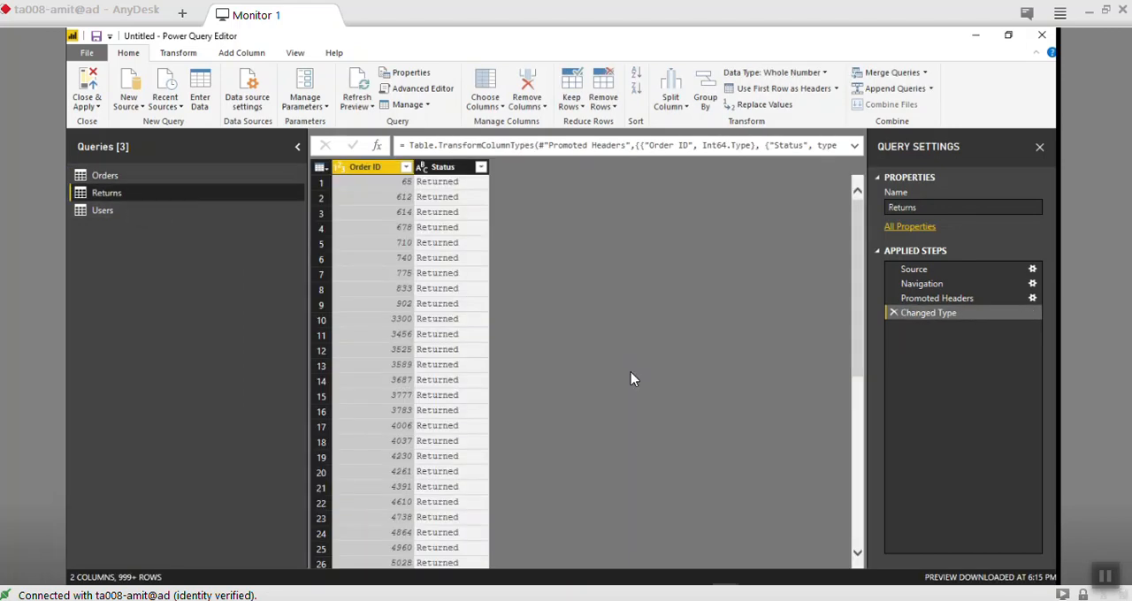
{"action": "left_click", "coordinate": [480, 167]}
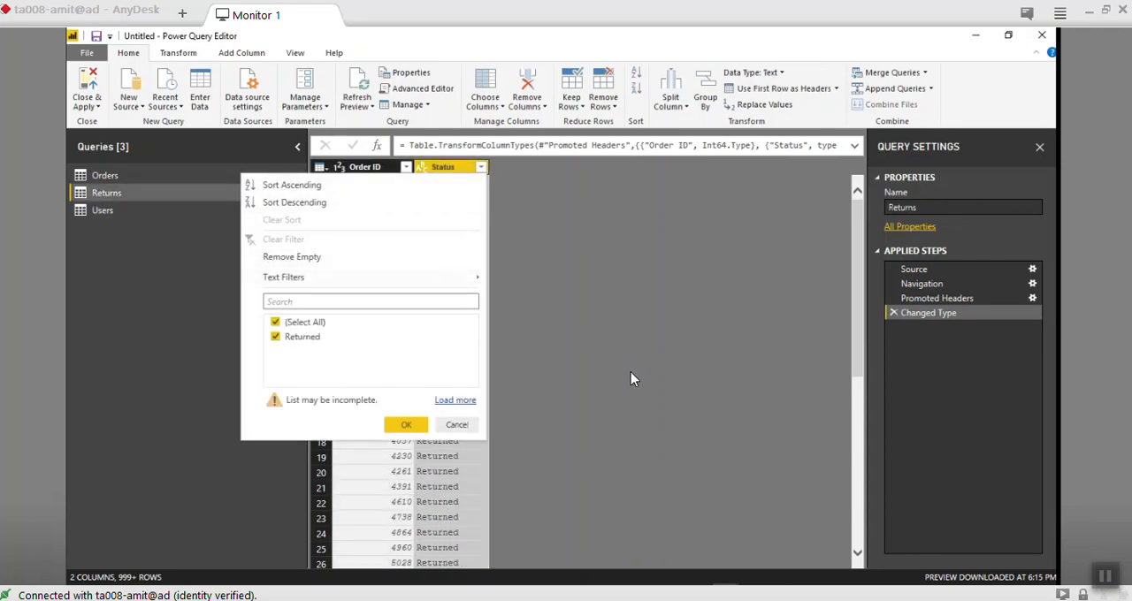
{"action": "mouse_move", "coordinate": [364, 278]}
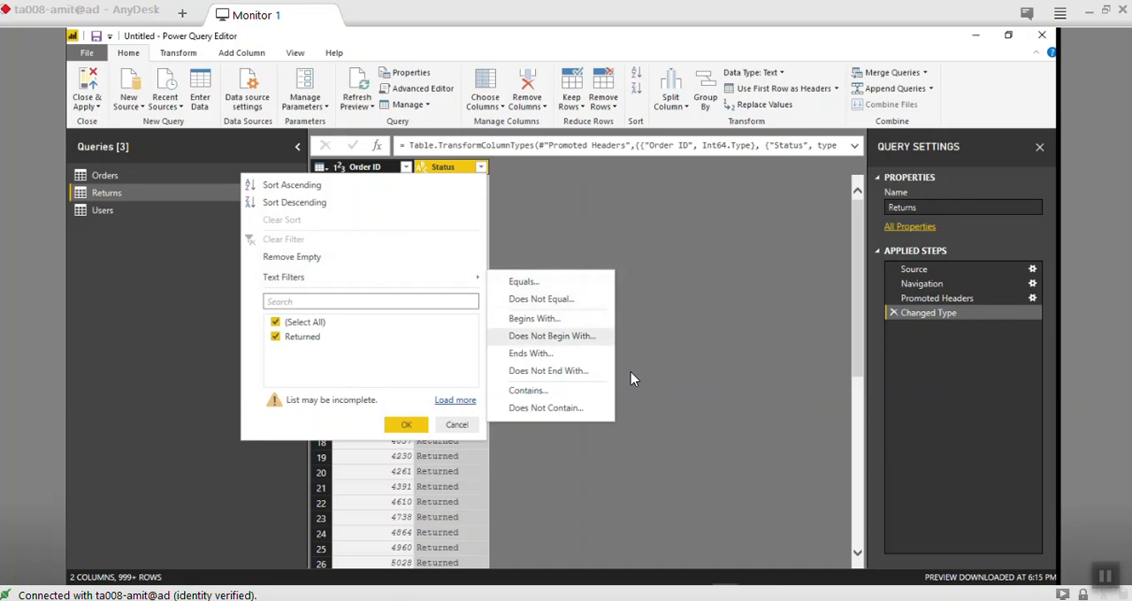
{"action": "left_click", "coordinate": [456, 400]}
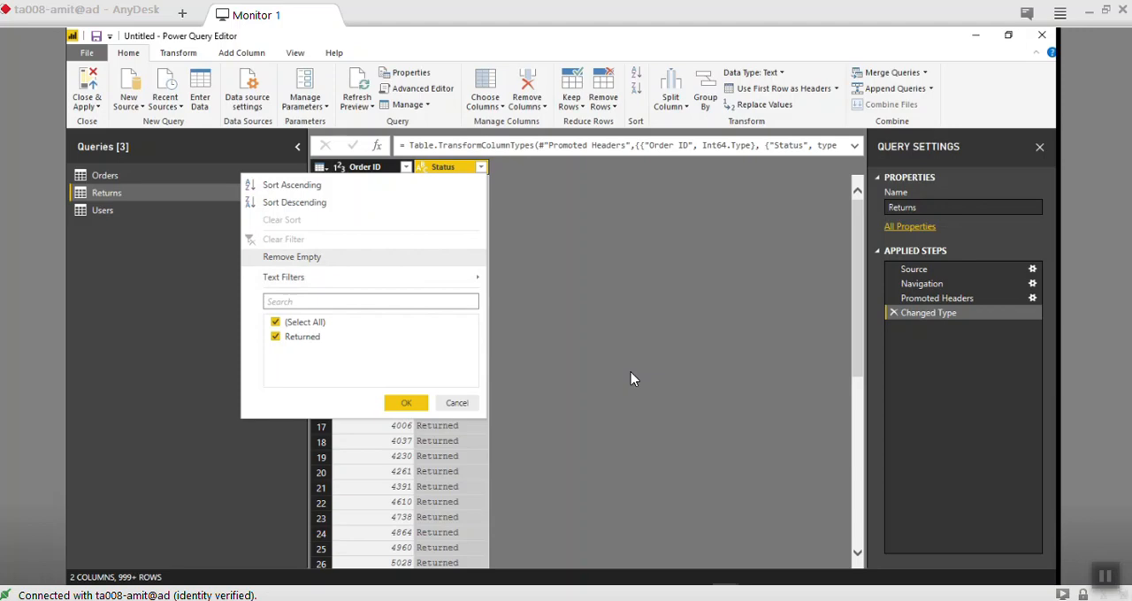
{"action": "left_click", "coordinate": [630, 379]}
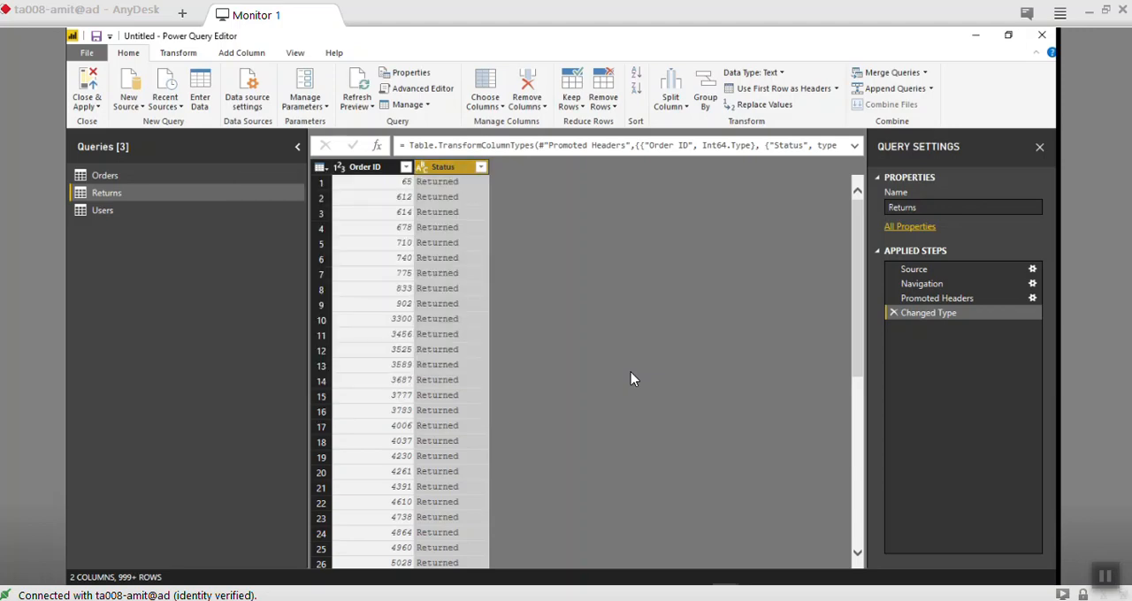
- Compare the Order ID column in the Orders query with the one in the Returns query
{"action": "left_click", "coordinate": [131, 175]}
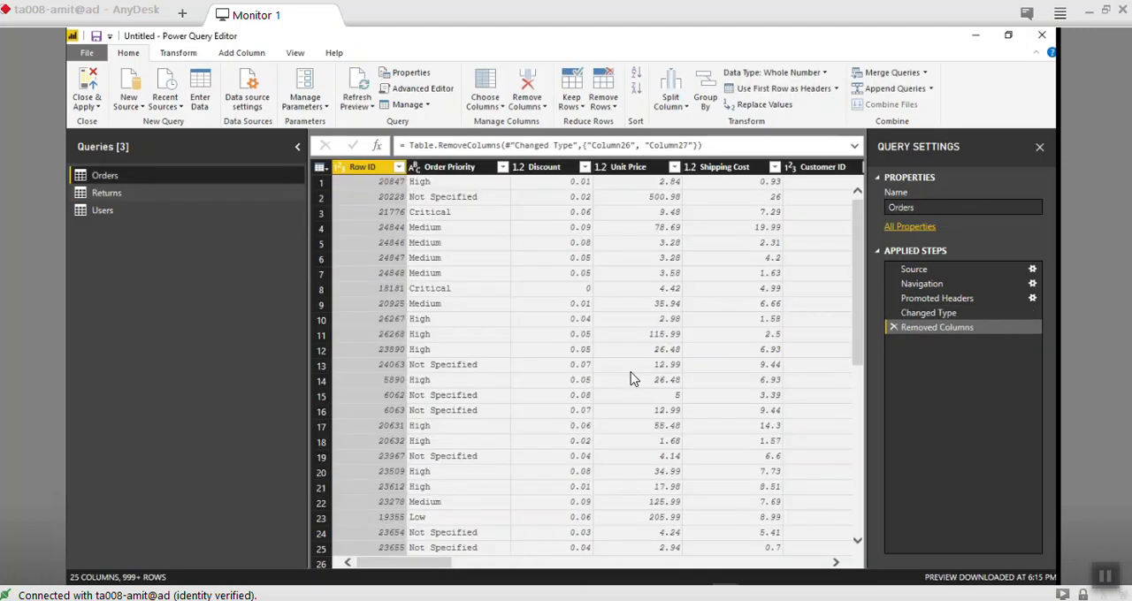
{"action": "left_click_drag", "start_coordinate": [404, 563], "coordinate": [779, 562]}
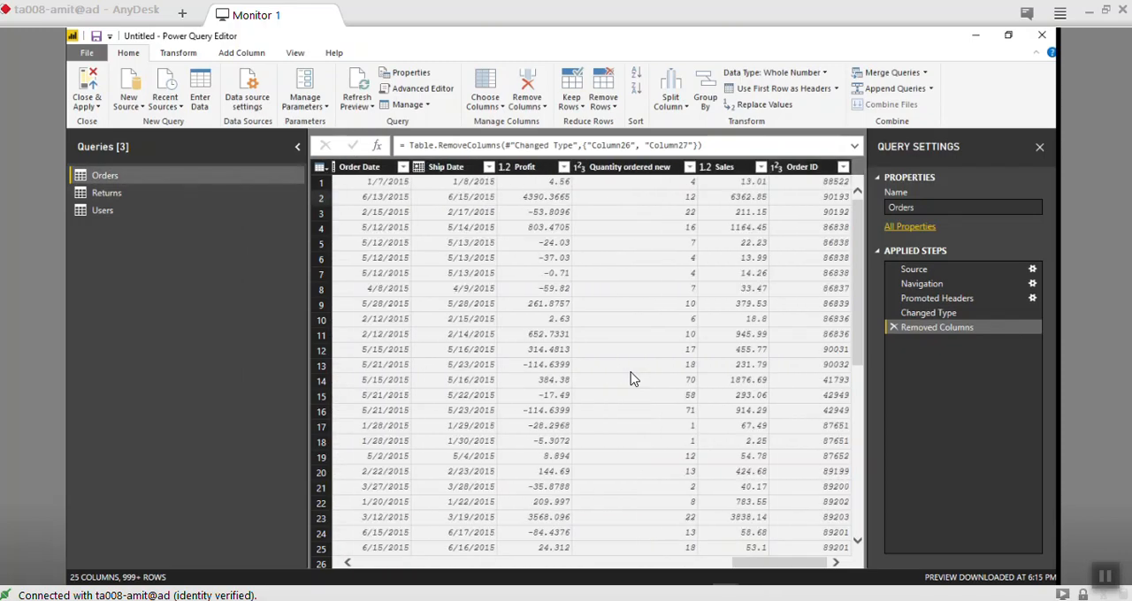
{"action": "left_click", "coordinate": [106, 192]}
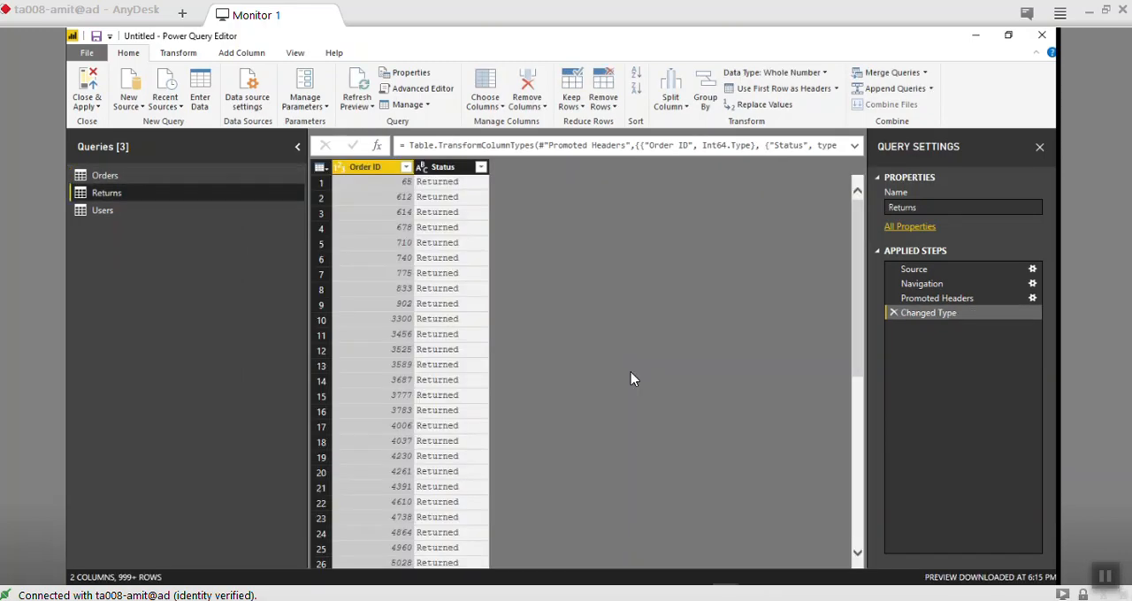
{"action": "left_click", "coordinate": [104, 175]}
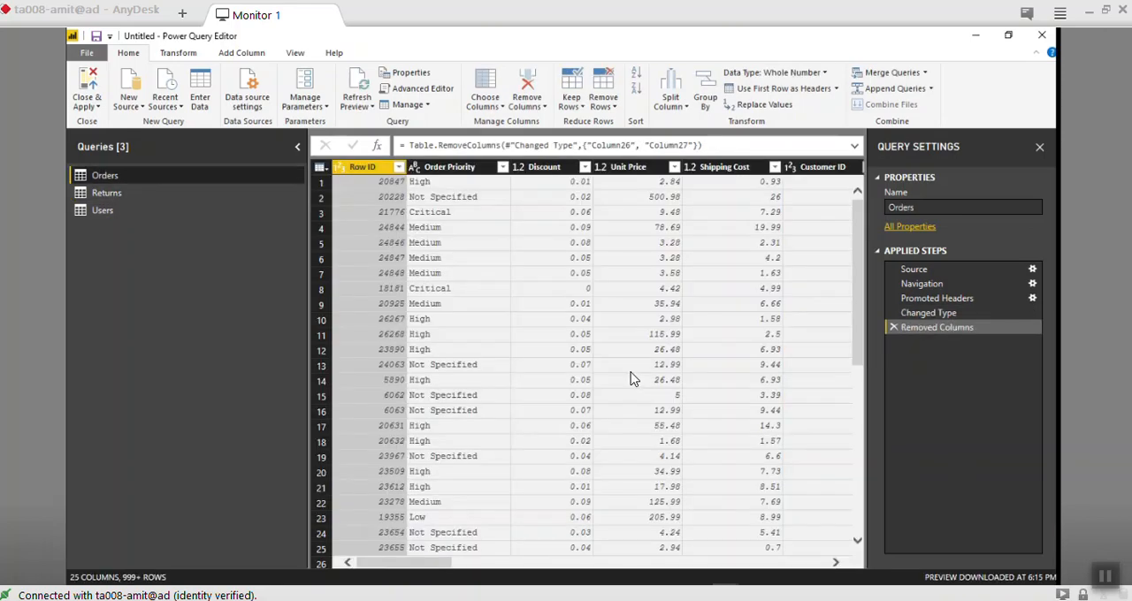
{"action": "scroll", "coordinate": [633, 379], "scroll_direction": "right", "scroll_amount": 10}
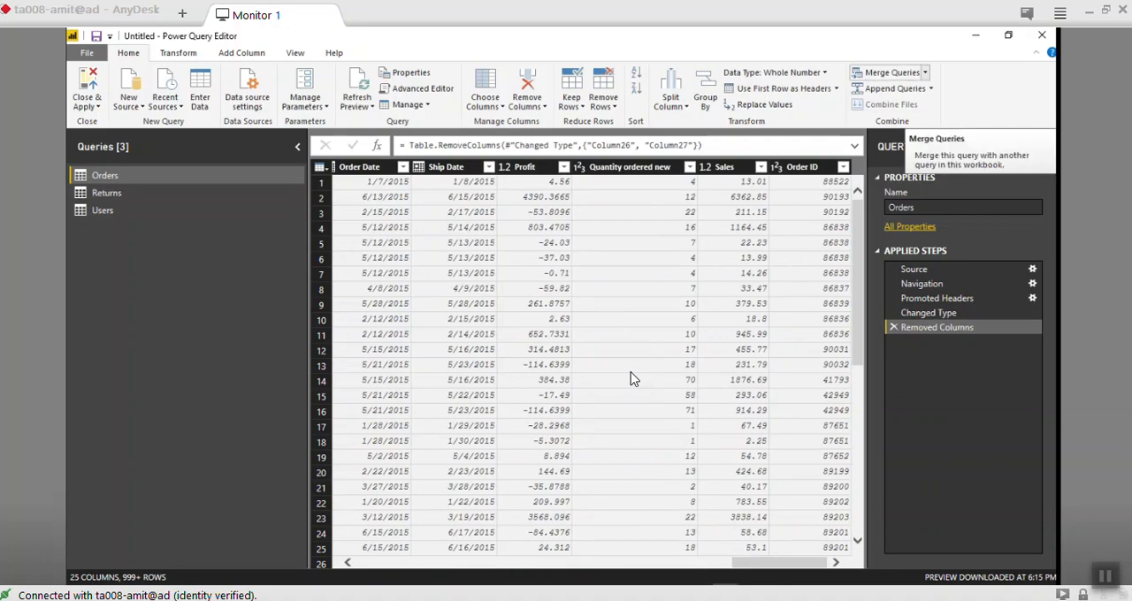
- Set up a merge of the Orders query with Returns, matching the Order ID column in both tables
{"action": "left_click", "coordinate": [925, 72]}
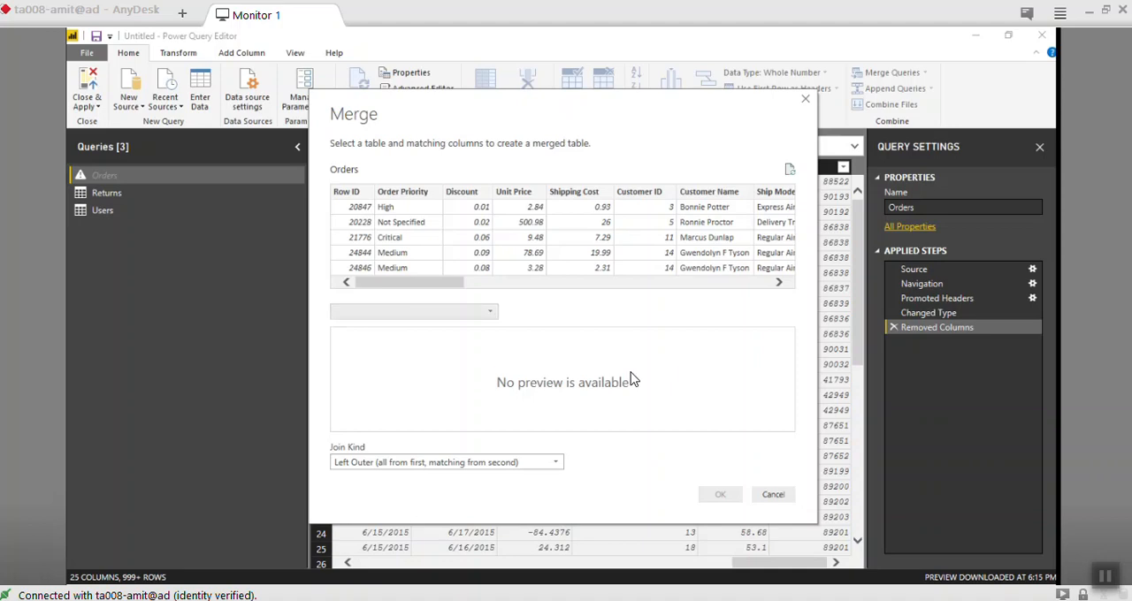
{"action": "left_click", "coordinate": [490, 312]}
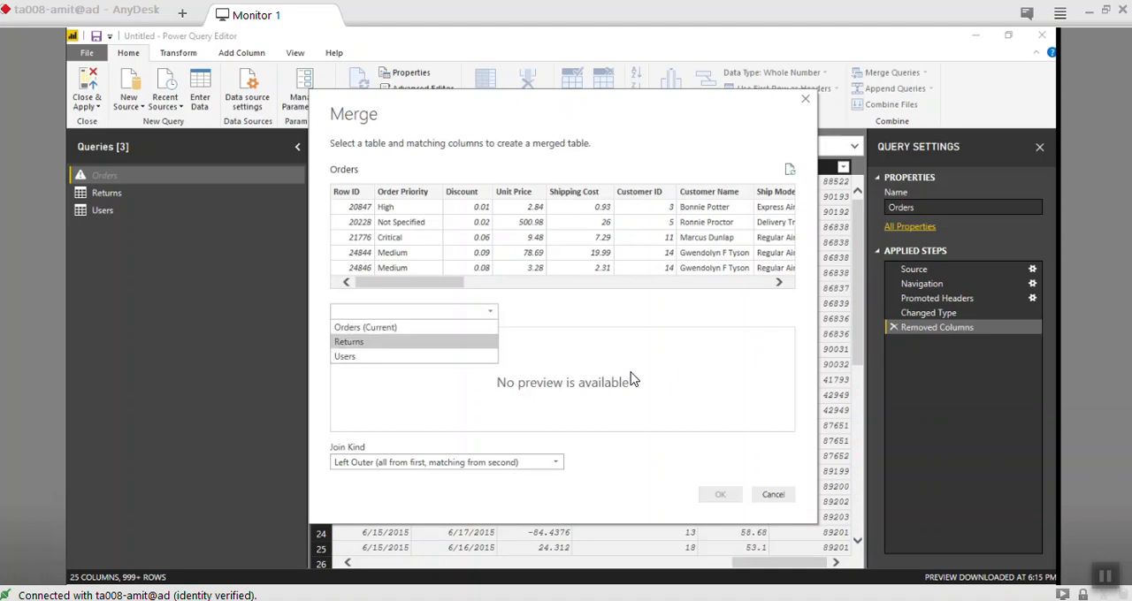
{"action": "left_click", "coordinate": [349, 342]}
{"action": "left_click_drag", "start_coordinate": [410, 283], "coordinate": [719, 282]}
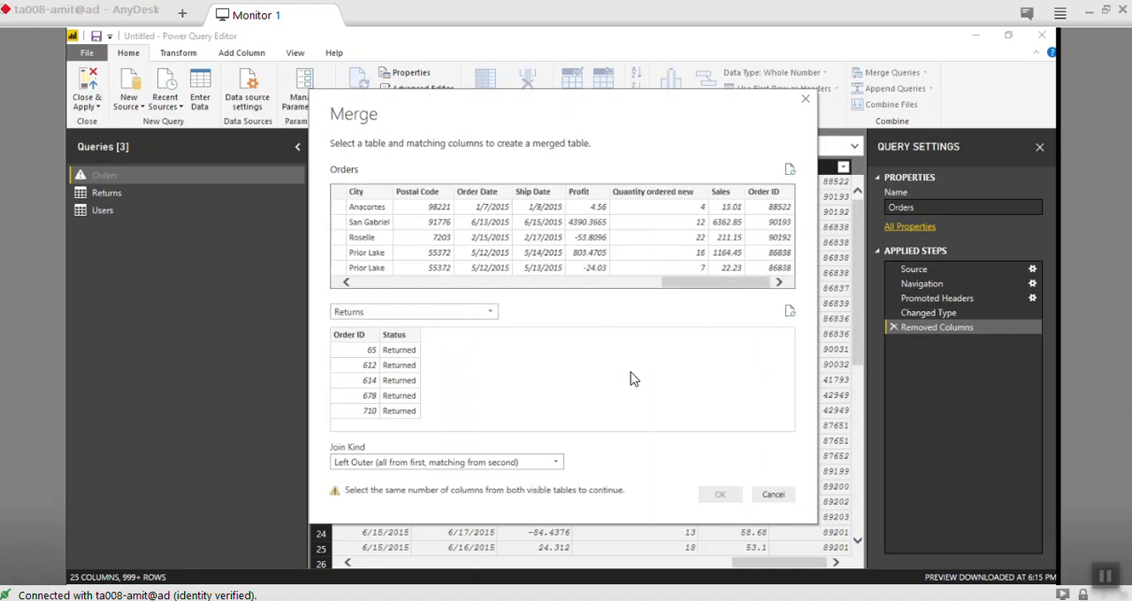
{"action": "left_click", "coordinate": [764, 192]}
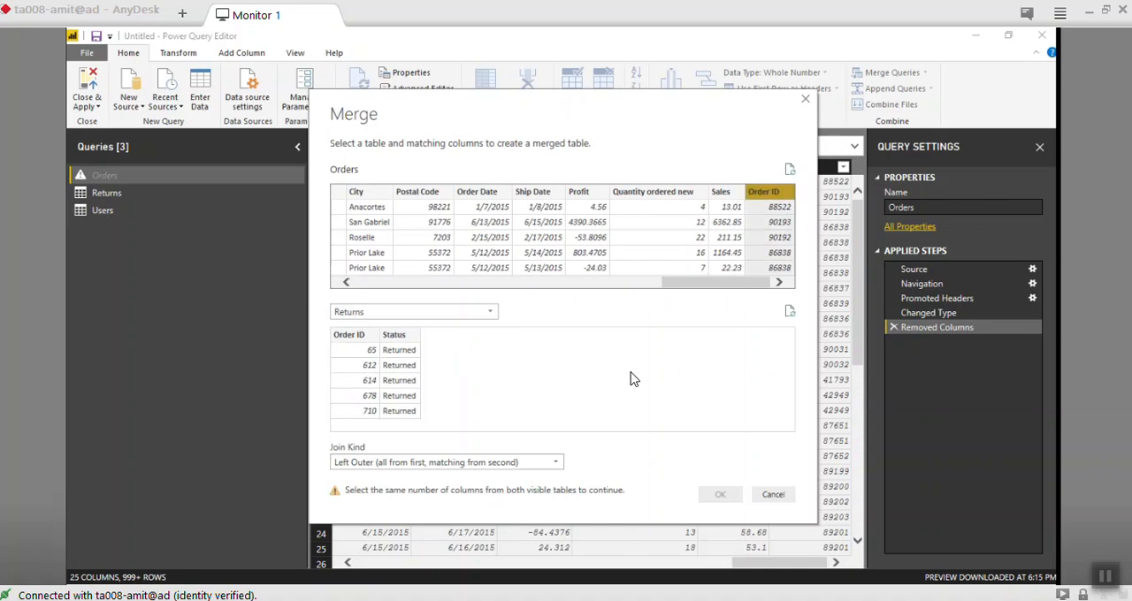
{"action": "left_click", "coordinate": [349, 334]}
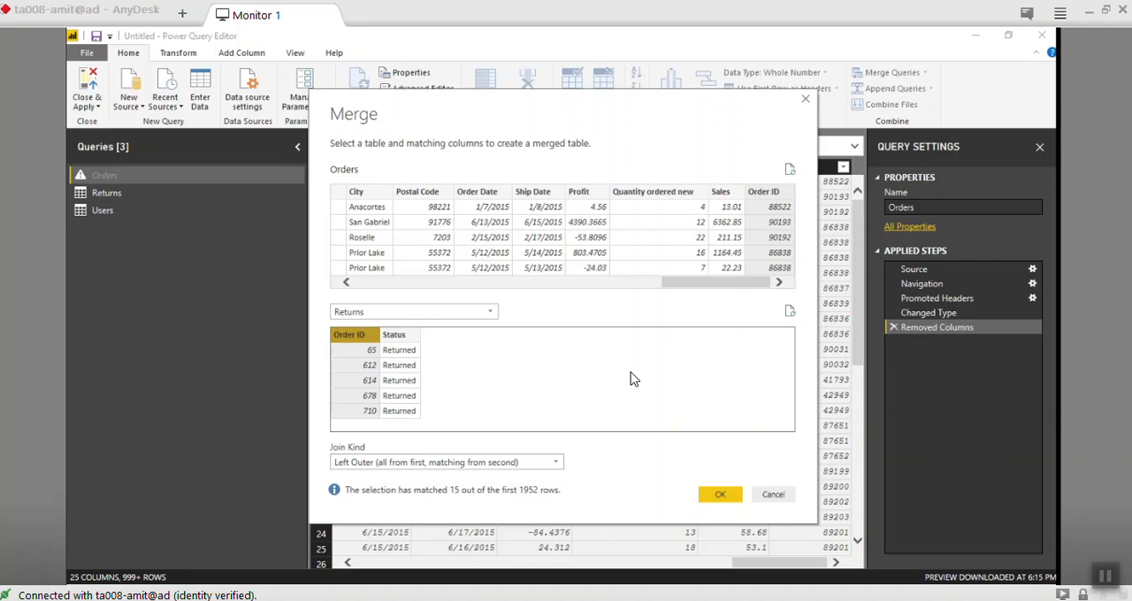
{"action": "left_click", "coordinate": [631, 373]}
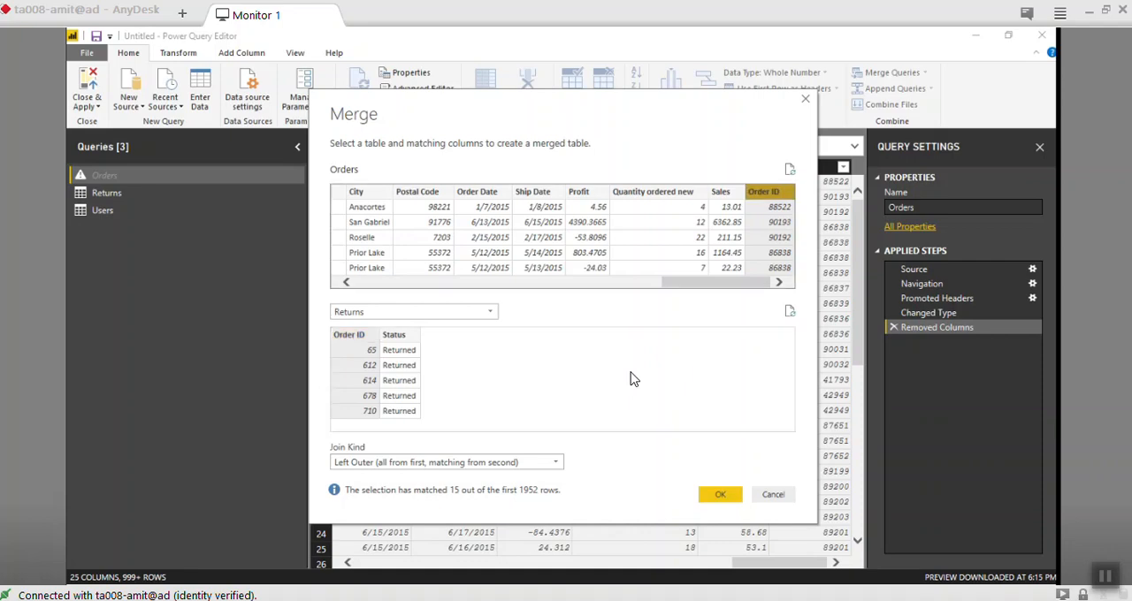
{"action": "left_click", "coordinate": [631, 378]}
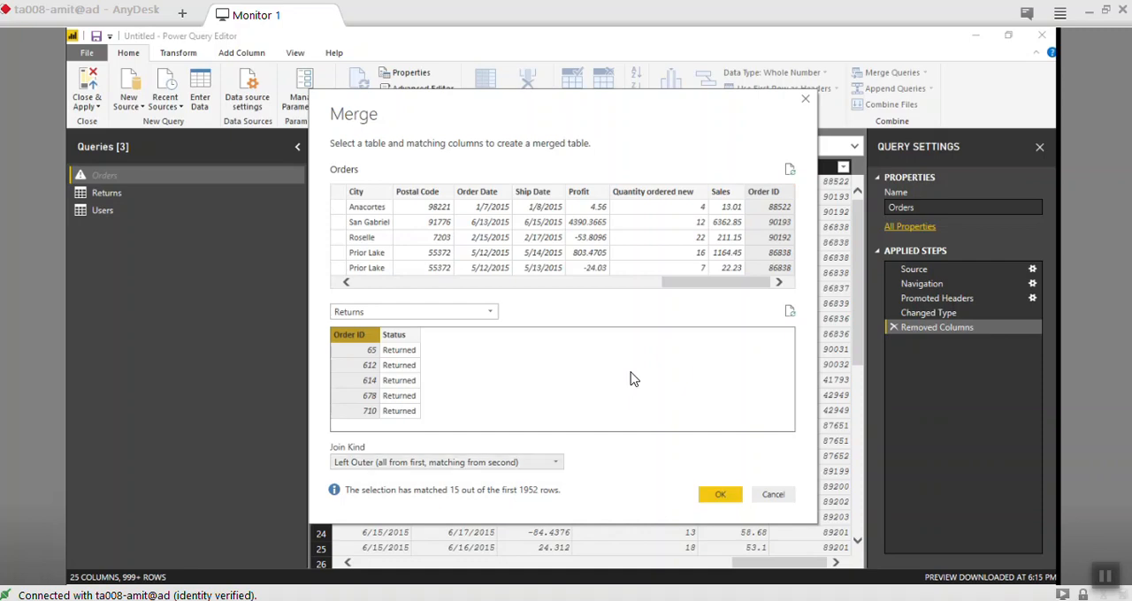
{"action": "left_click", "coordinate": [631, 378]}
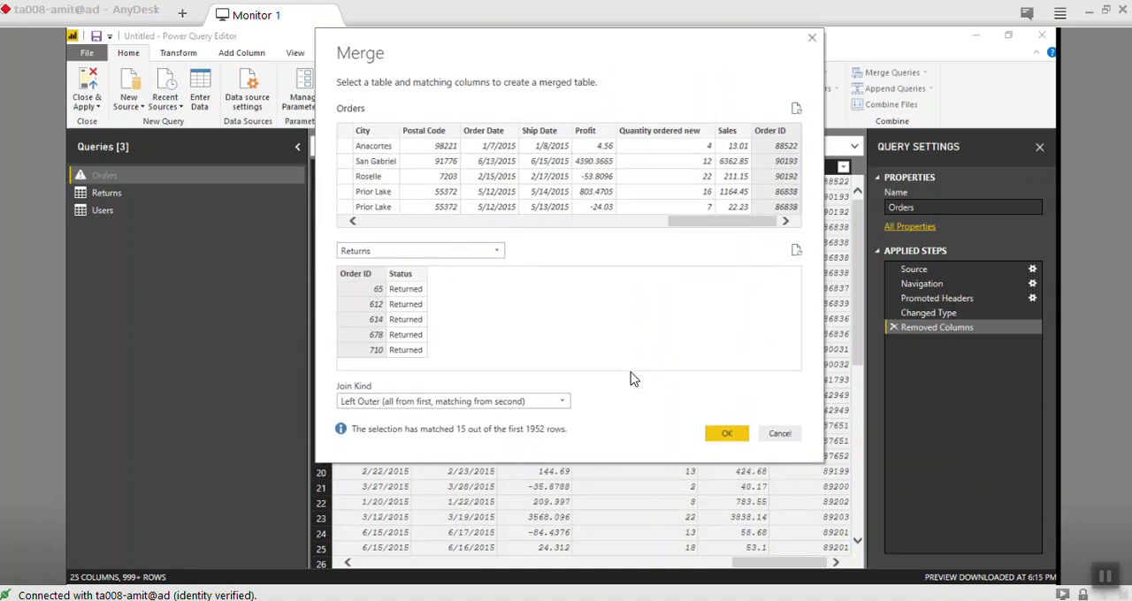
- Review the available join kinds for the merge, from Left Outer through Right Anti
{"action": "key", "text": "alt+Down"}
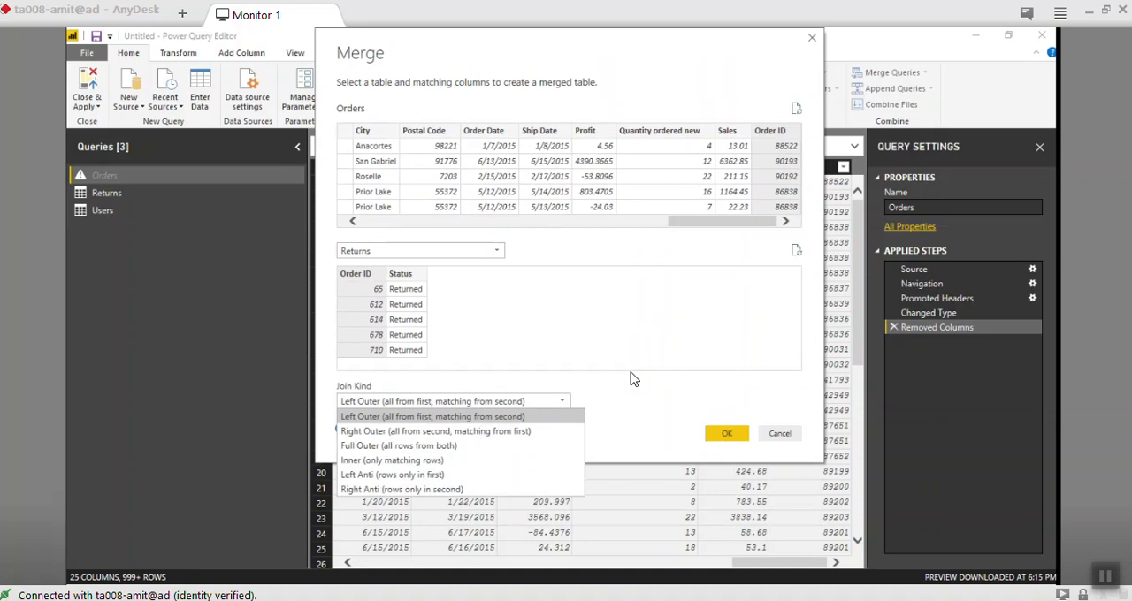
{"action": "key", "text": "Down"}
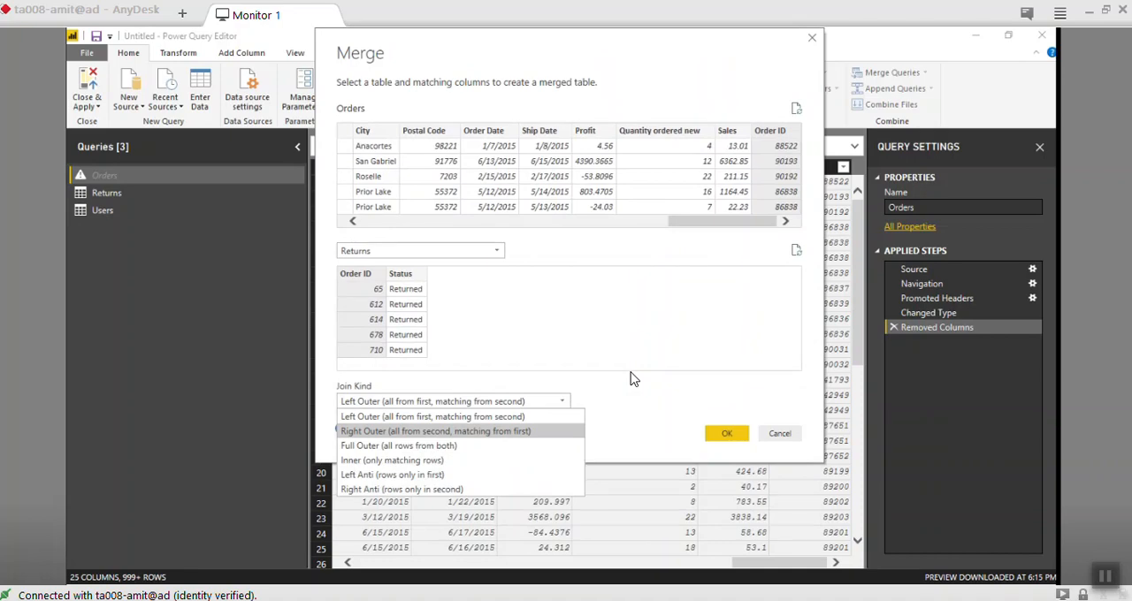
{"action": "key", "text": "Down"}
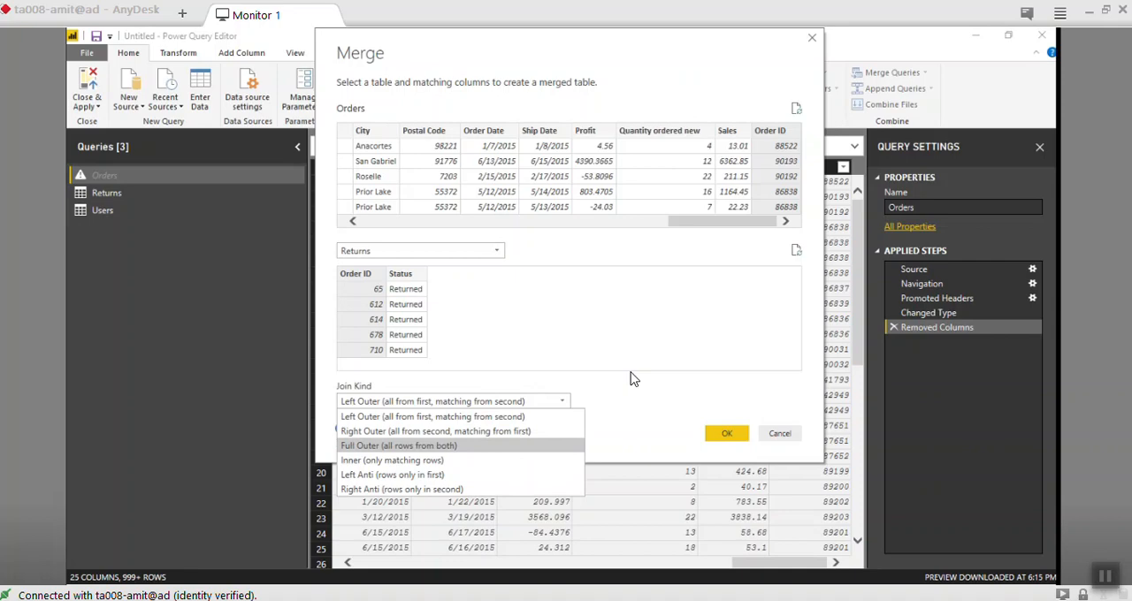
{"action": "key", "text": "Down"}
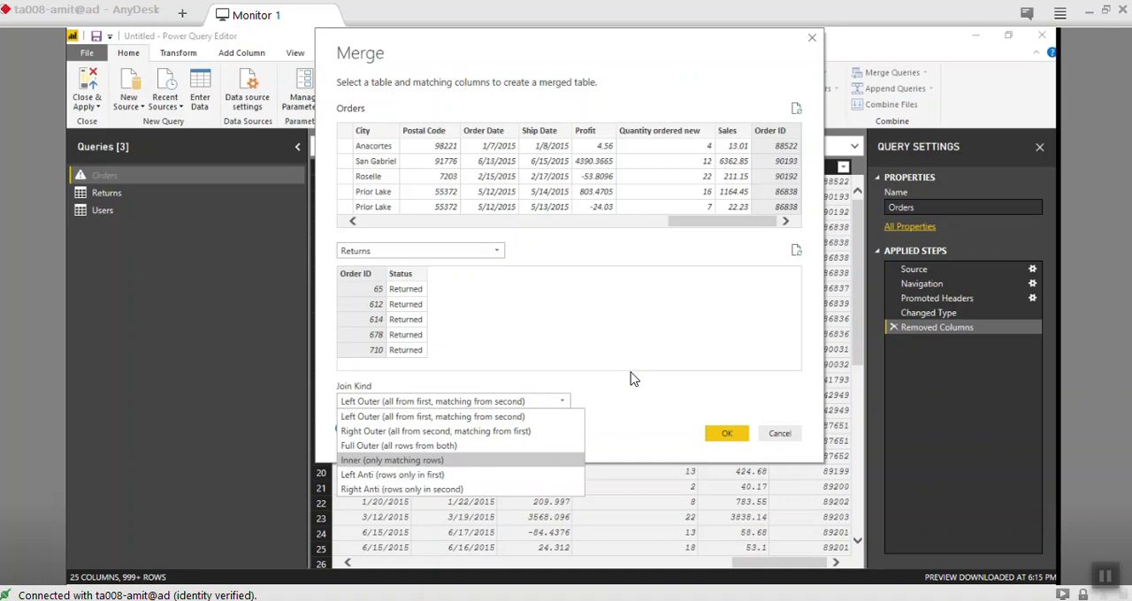
{"action": "key", "text": "Up"}
{"action": "key", "text": "Down"}
{"action": "key", "text": "Down"}
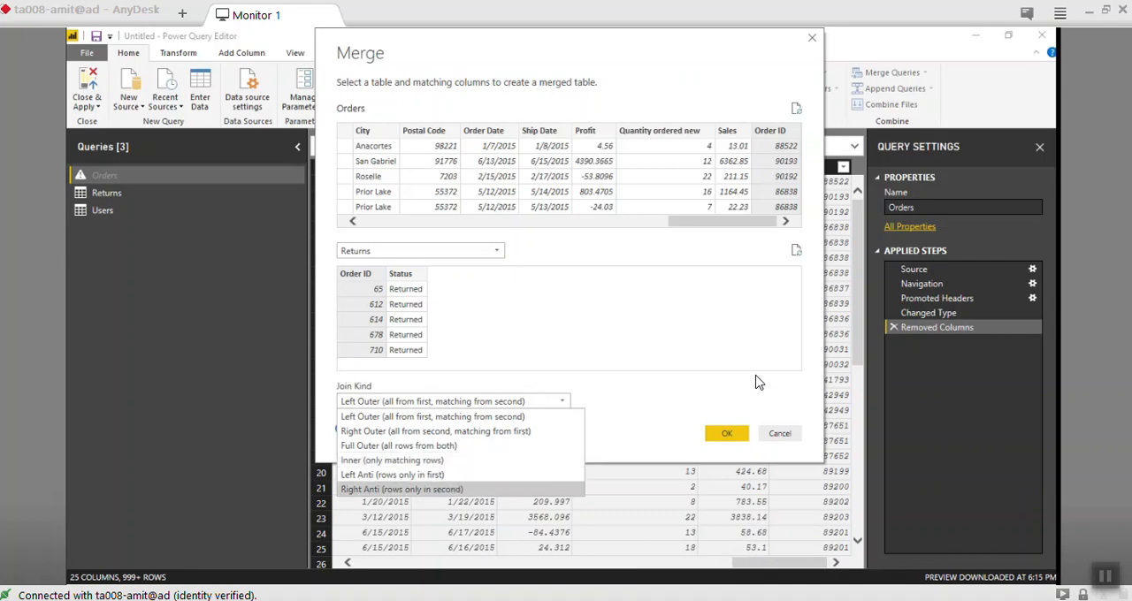
{"action": "key", "text": "Up"}
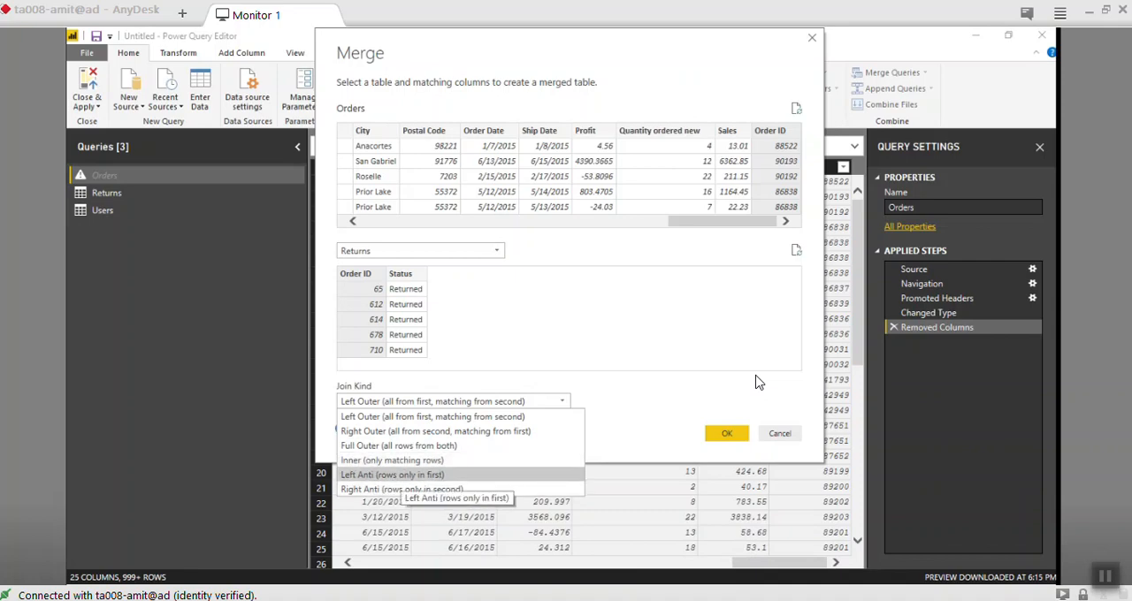
{"action": "key", "text": "Down"}
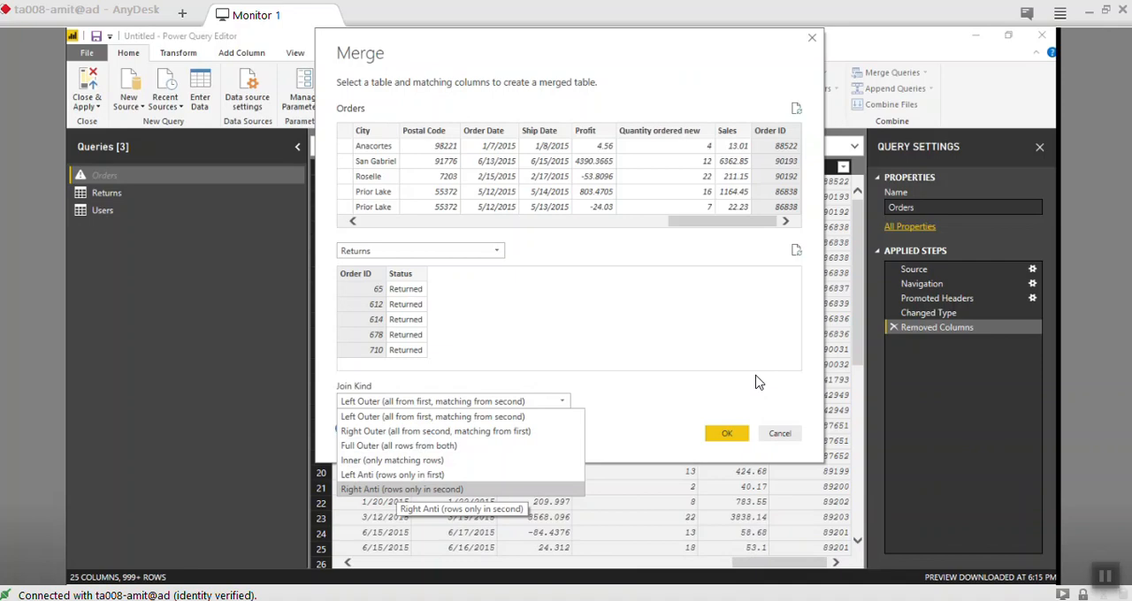
- Keep Left Outer (all from first, matching from second) as the join kind and run the merge
{"action": "key", "text": "Up"}
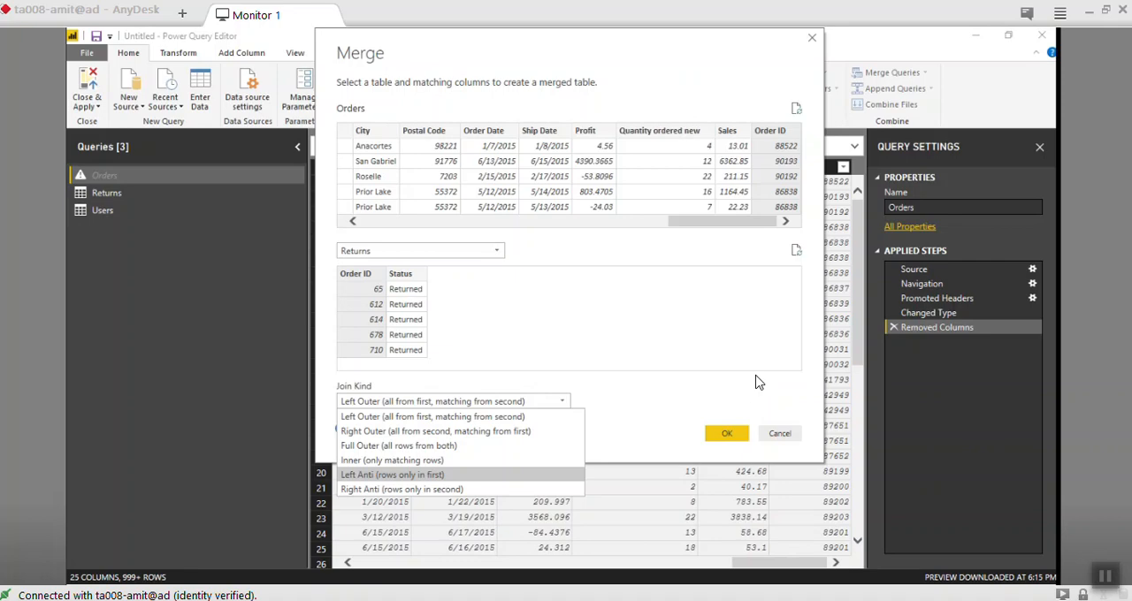
{"action": "key", "text": "Up"}
{"action": "key", "text": "Up"}
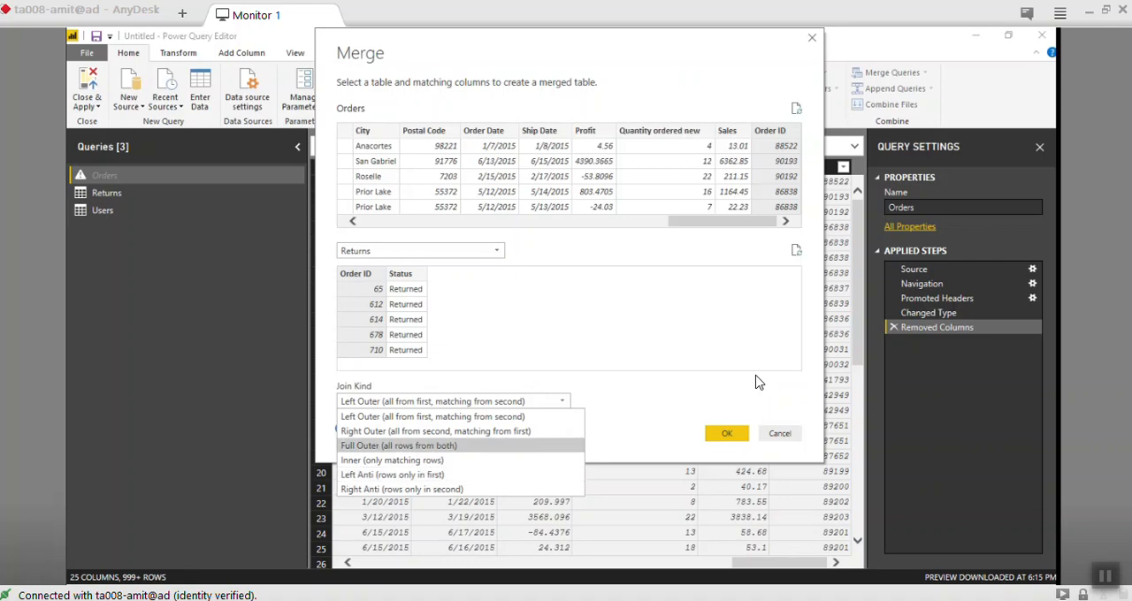
{"action": "key", "text": "Up"}
{"action": "key", "text": "Up"}
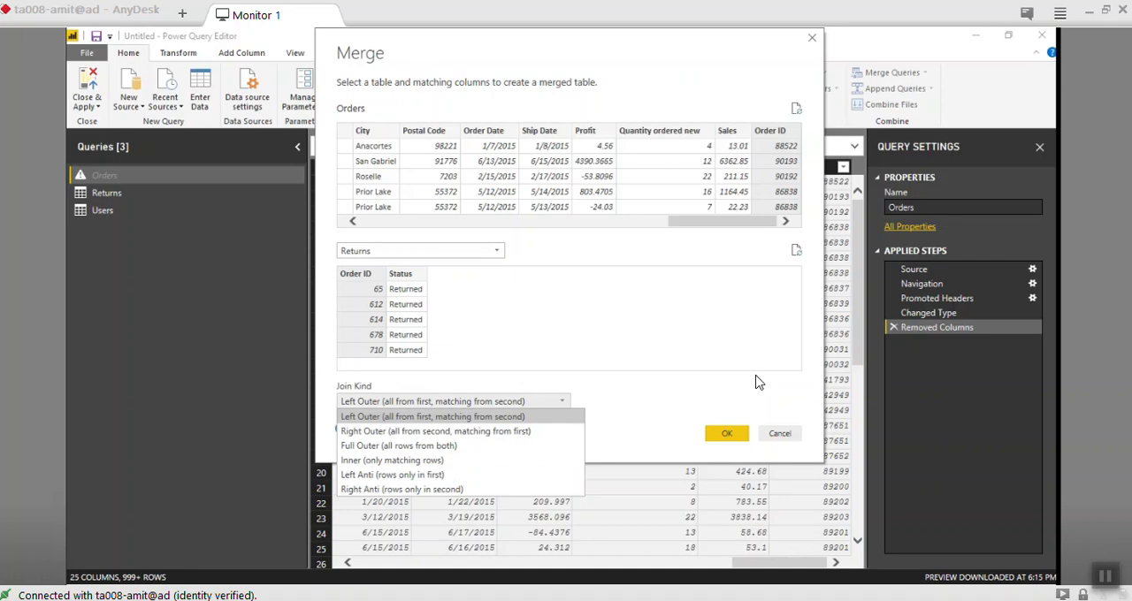
{"action": "left_click", "coordinate": [757, 382]}
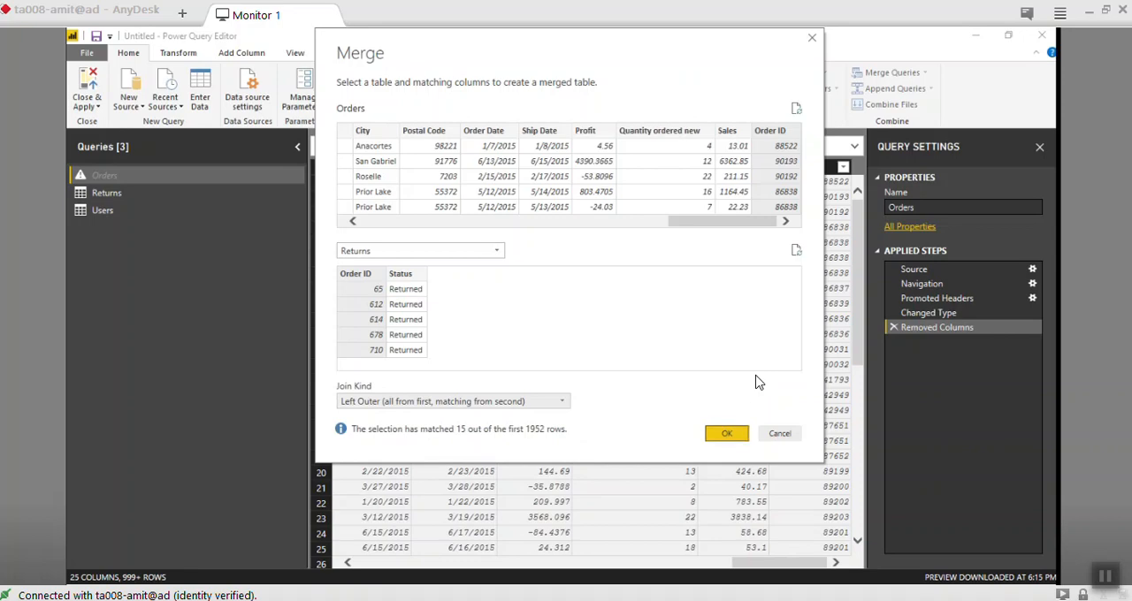
{"action": "key", "text": "Return"}
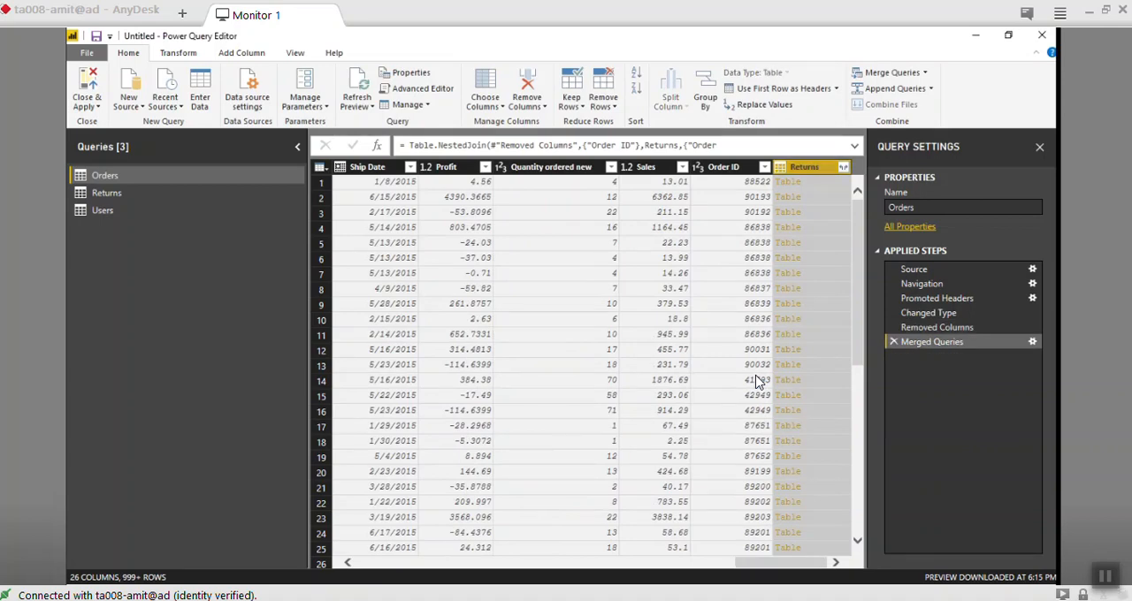
- Expand the merged Returns column to include only Status, leaving out Order ID and keeping the original column name as prefix
{"action": "key", "text": "alt+Down"}
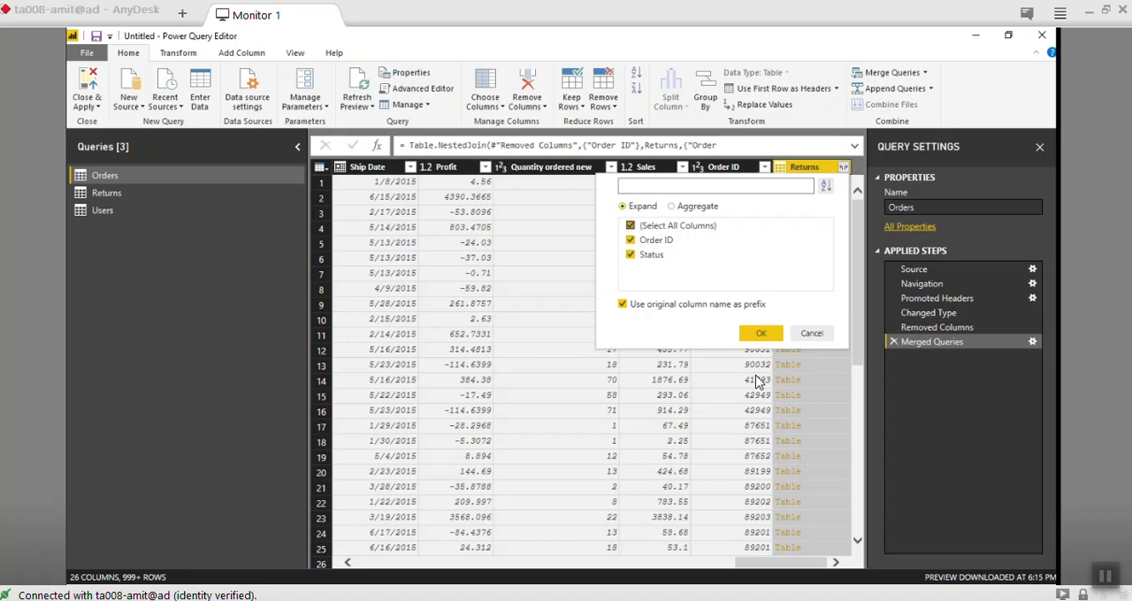
{"action": "left_click", "coordinate": [631, 226]}
{"action": "key", "text": "Down"}
{"action": "key", "text": "Down"}
{"action": "key", "text": "space"}
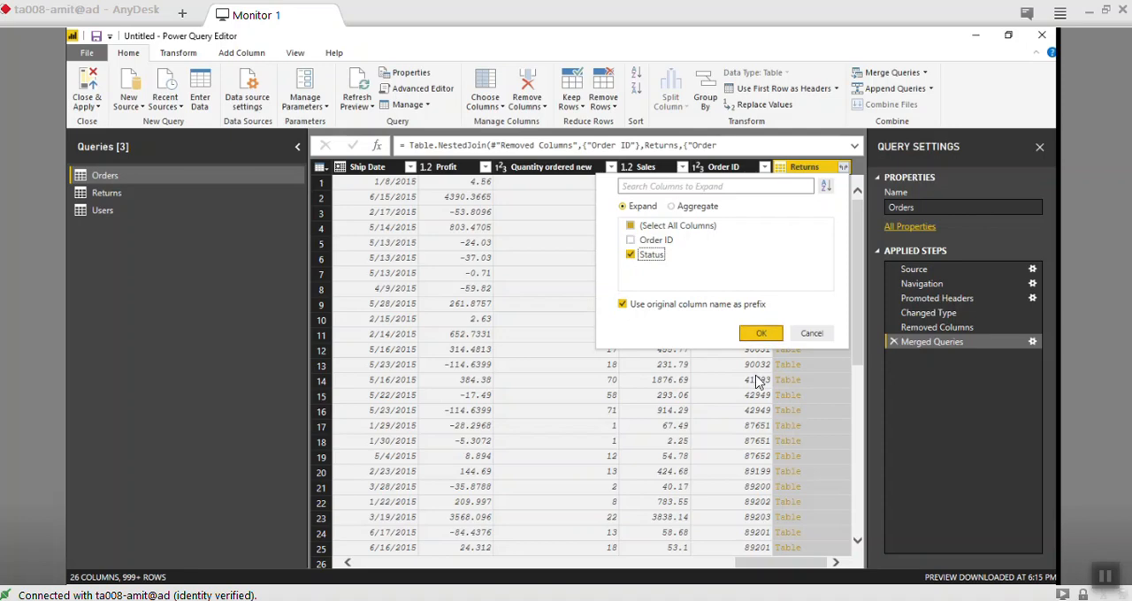
{"action": "key", "text": "Return"}
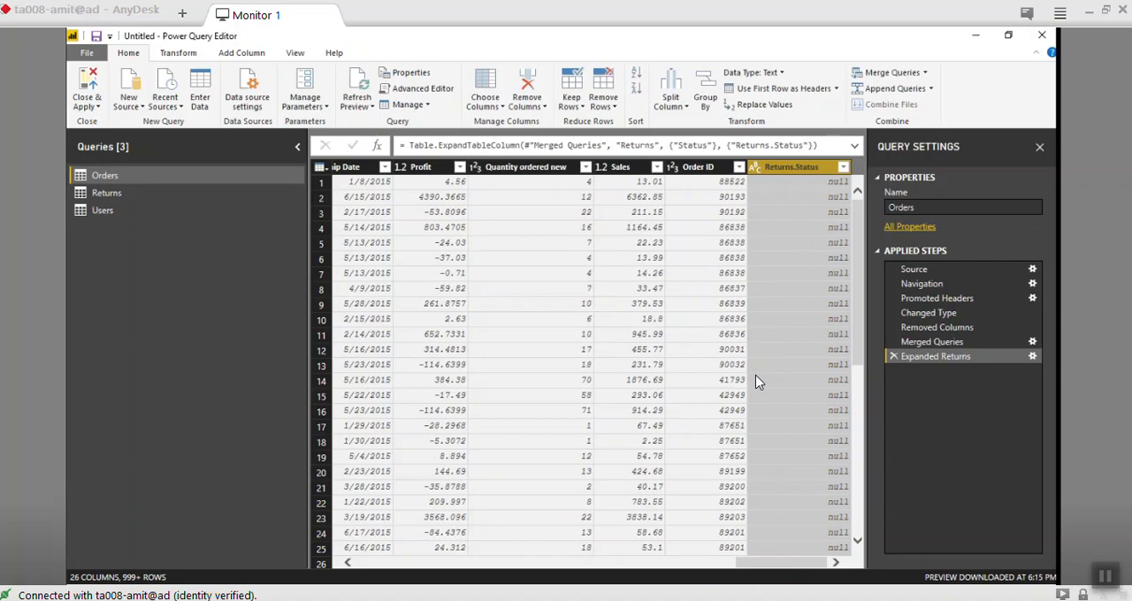
- Check the expanded Returns.Status values in the Orders query and rename that column to Status
{"action": "scroll", "coordinate": [756, 382], "scroll_direction": "down", "scroll_amount": 15}
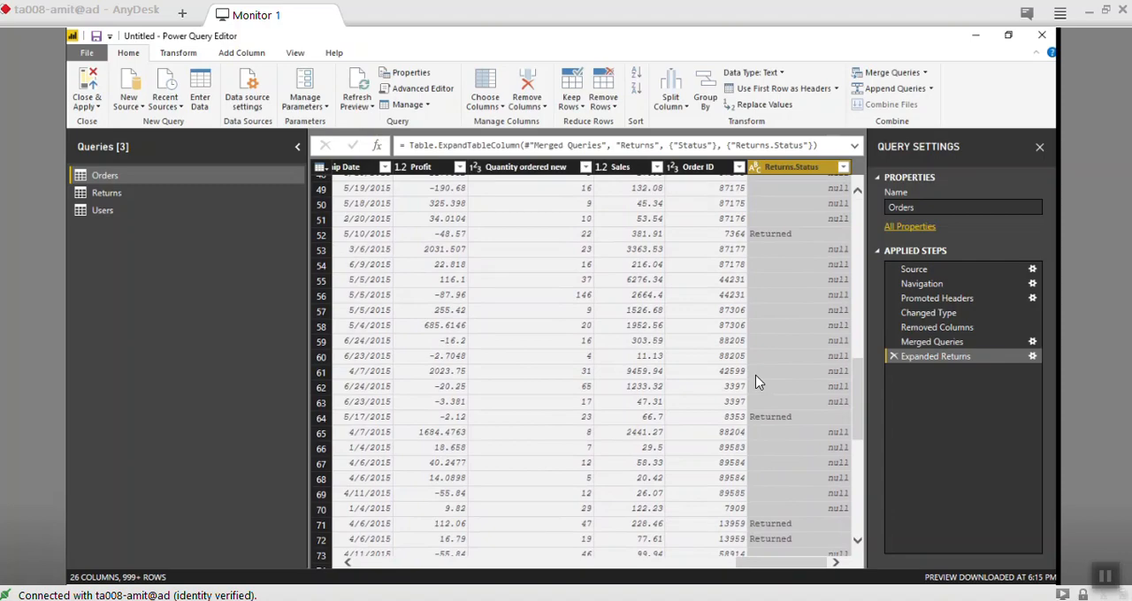
{"action": "scroll", "coordinate": [756, 382], "scroll_direction": "down", "scroll_amount": 6}
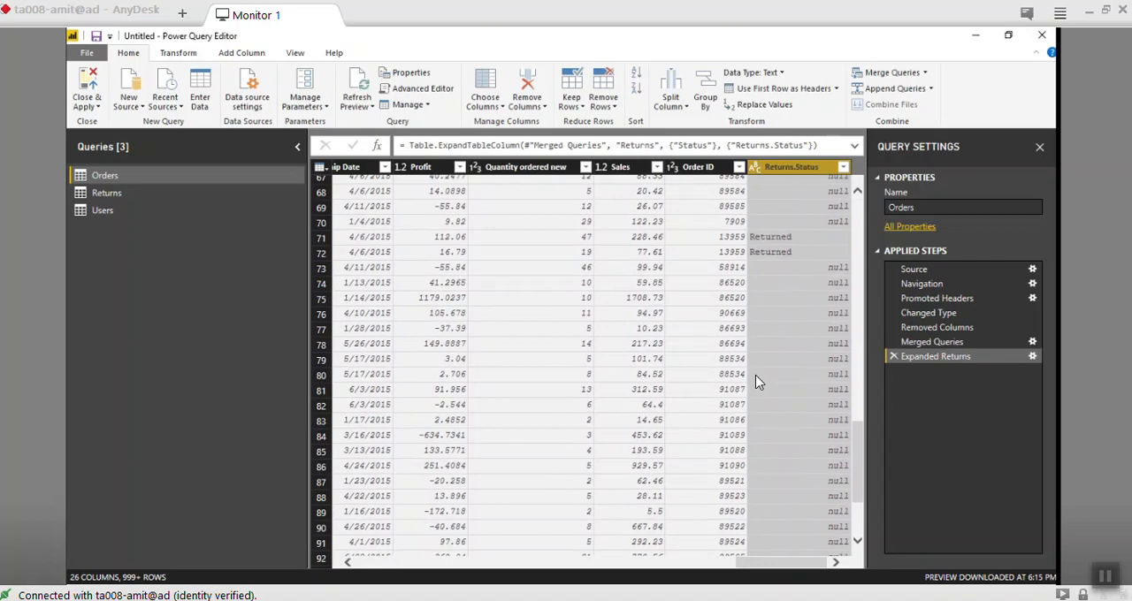
{"action": "scroll", "coordinate": [757, 382], "scroll_direction": "down", "scroll_amount": 20}
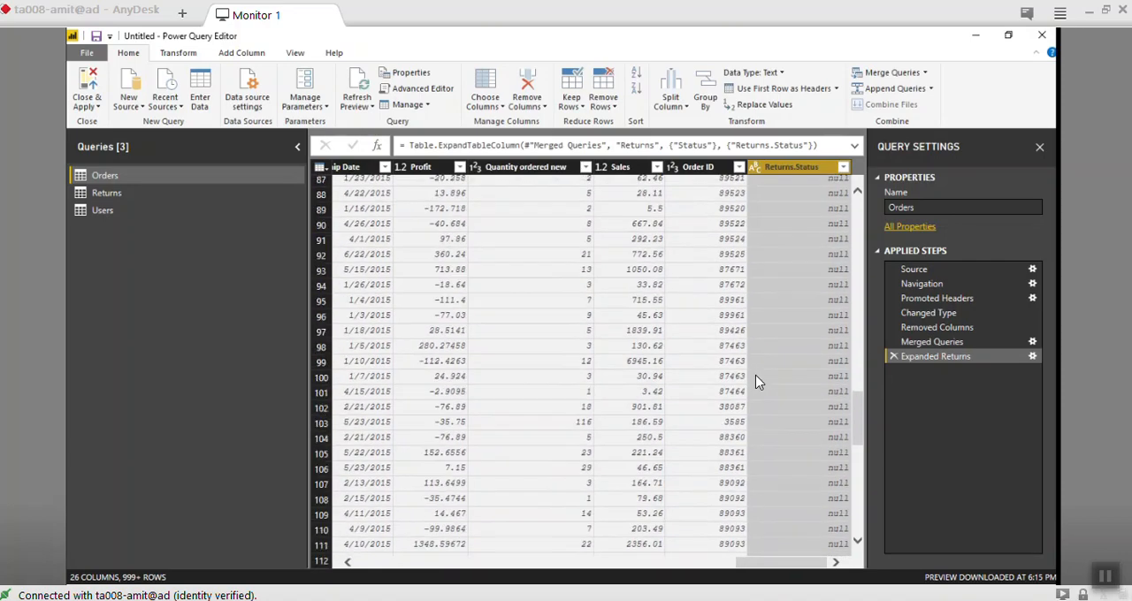
{"action": "scroll", "coordinate": [756, 382], "scroll_direction": "up", "scroll_amount": 20}
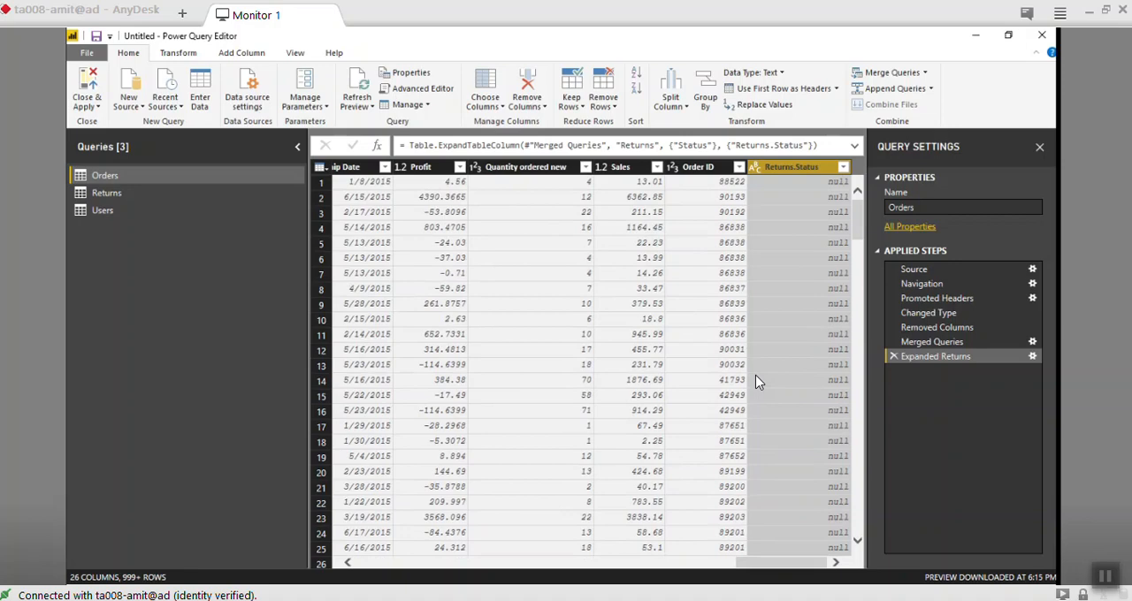
{"action": "key", "text": "F2"}
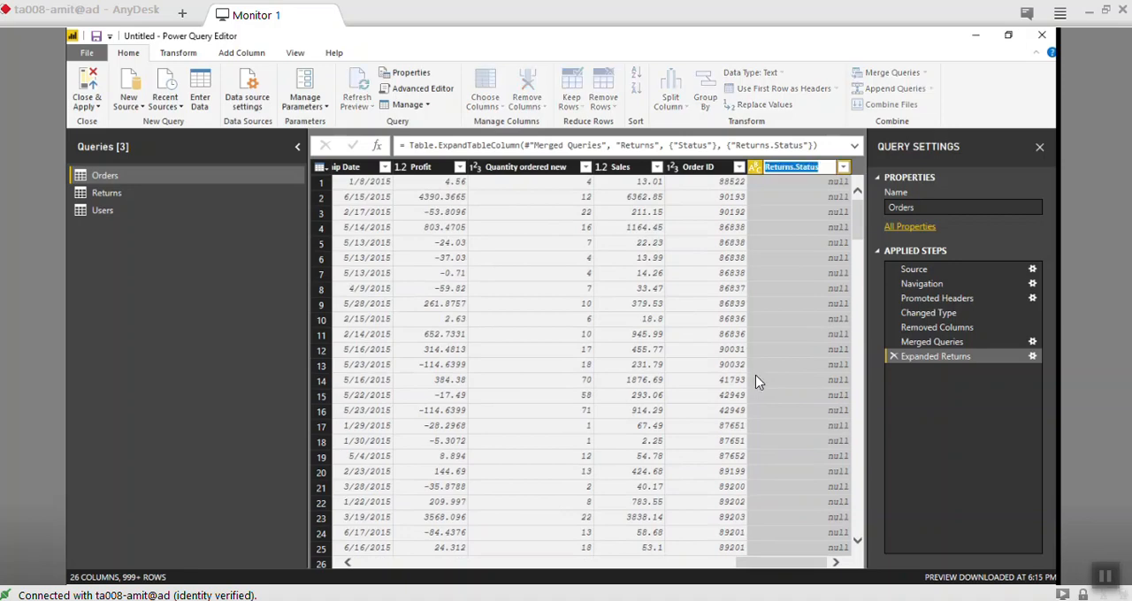
{"action": "key", "text": "ctrl+Left"}
{"action": "key", "text": "BackSpace"}
{"action": "key", "text": "BackSpace"}
{"action": "key", "text": "BackSpace"}
{"action": "key", "text": "BackSpace"}
{"action": "key", "text": "BackSpace"}
{"action": "key", "text": "BackSpace"}
{"action": "key", "text": "BackSpace"}
{"action": "key", "text": "BackSpace"}
{"action": "key", "text": "Return"}
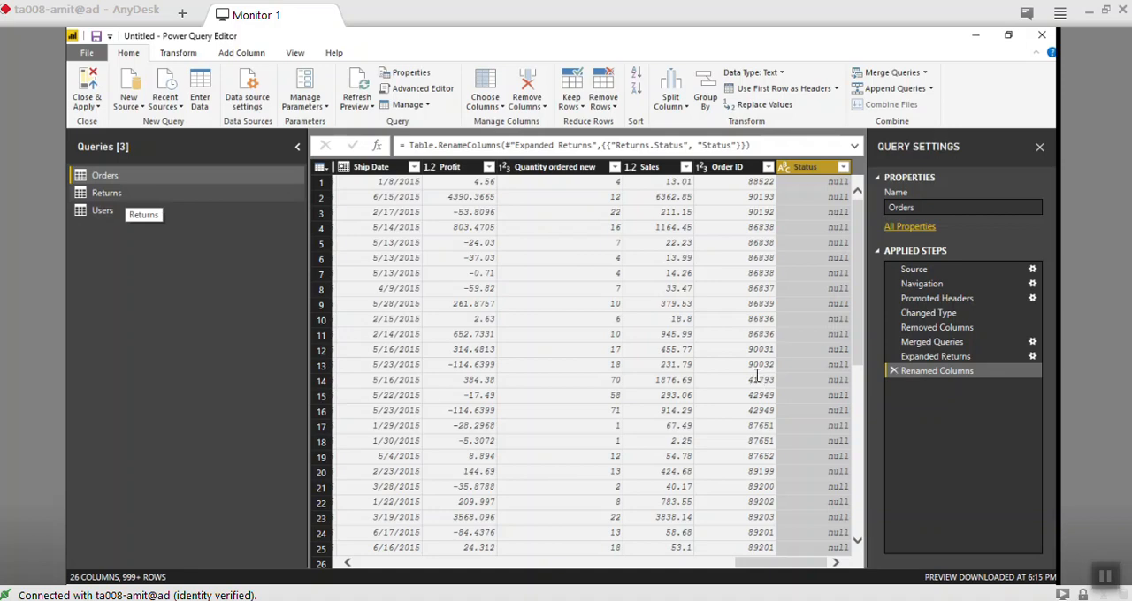
- Examine the Returns query's load and report refresh settings and the available preview refresh options
{"action": "left_click", "coordinate": [115, 193]}
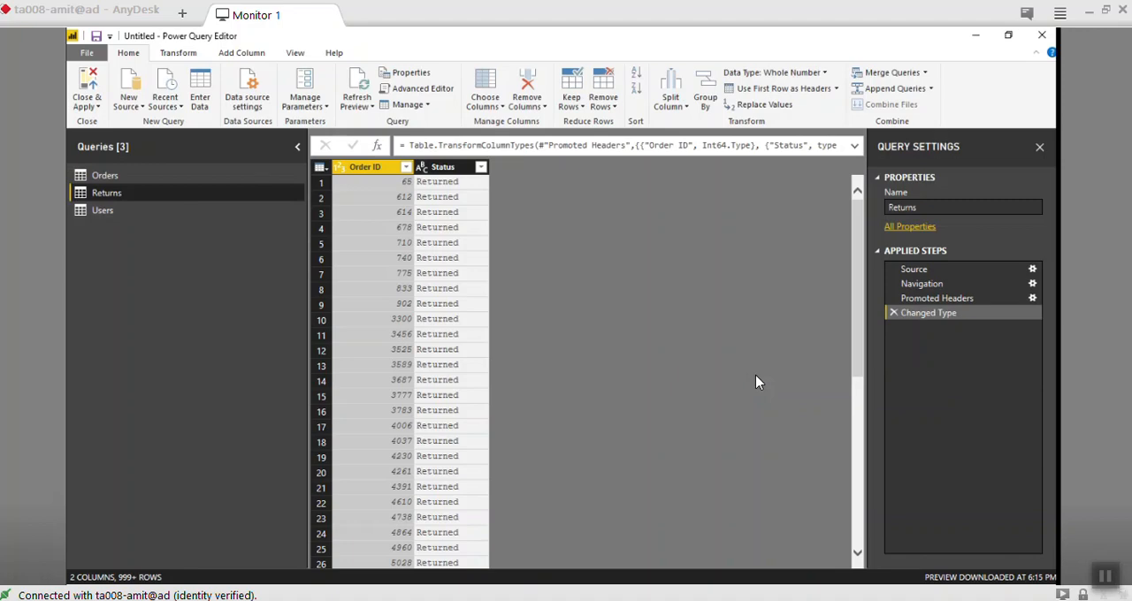
{"action": "right_click", "coordinate": [116, 193]}
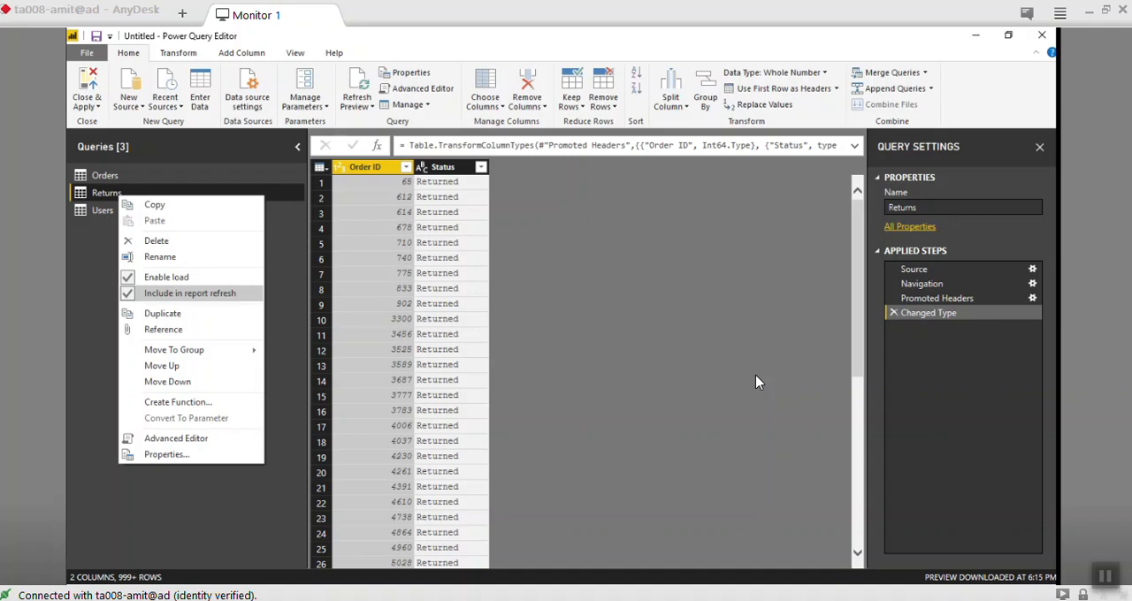
{"action": "key", "text": "Up"}
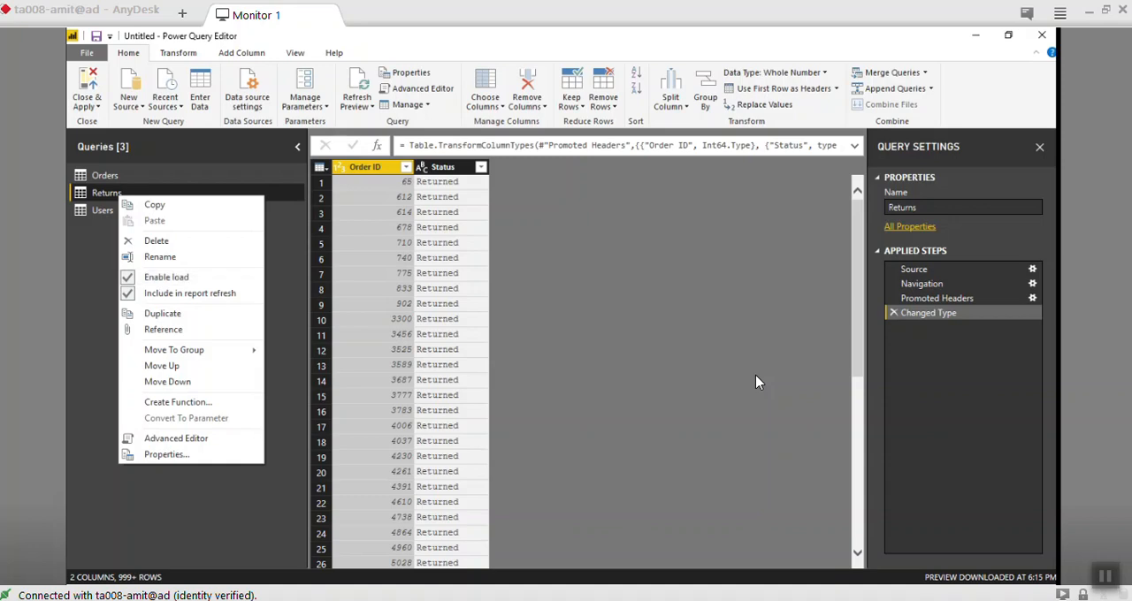
{"action": "key", "text": "Escape"}
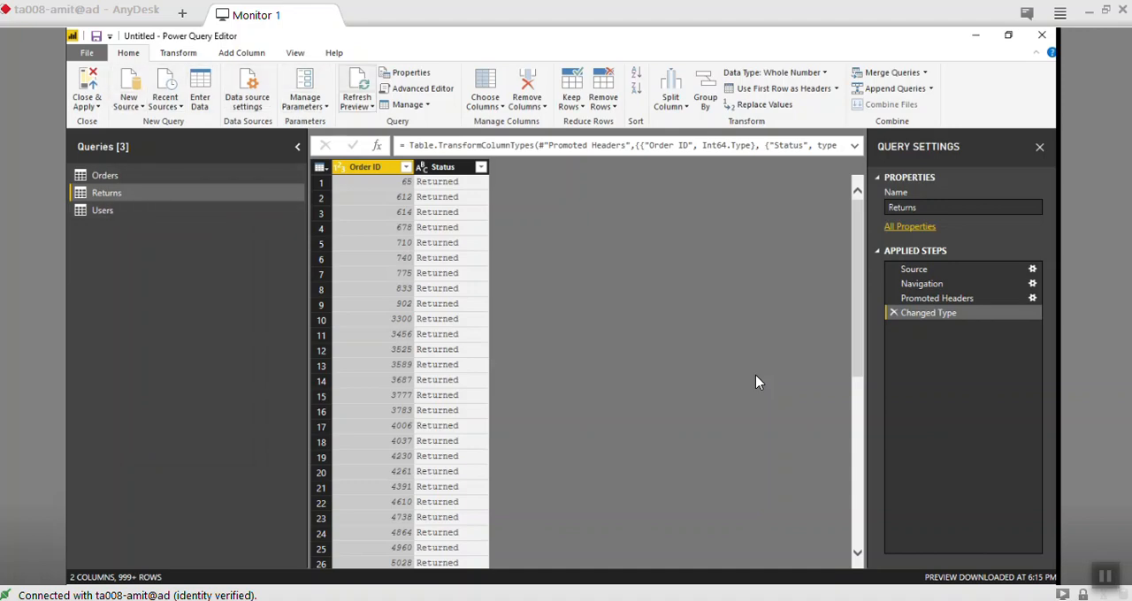
{"action": "left_click", "coordinate": [357, 106]}
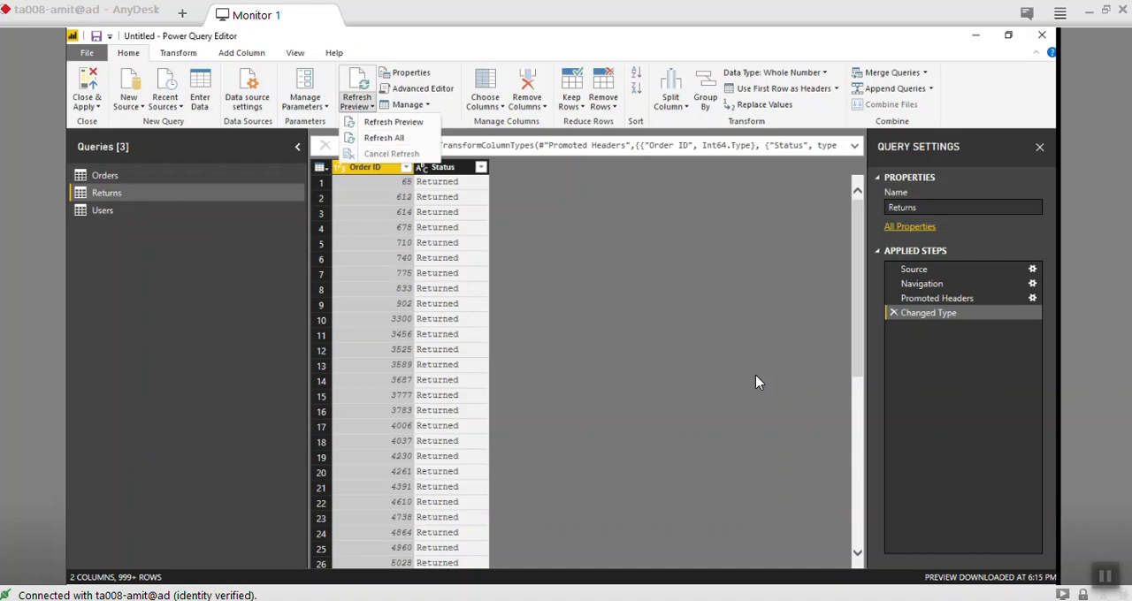
{"action": "key", "text": "Escape"}
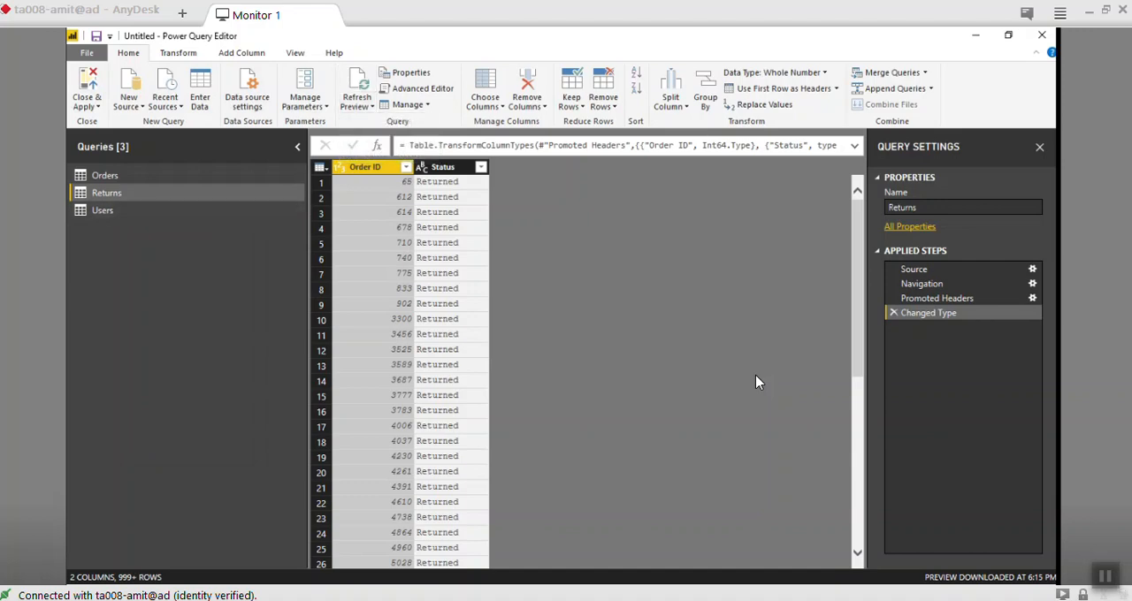
- Disable loading of the Returns query and re-enable it
{"action": "right_click", "coordinate": [107, 196]}
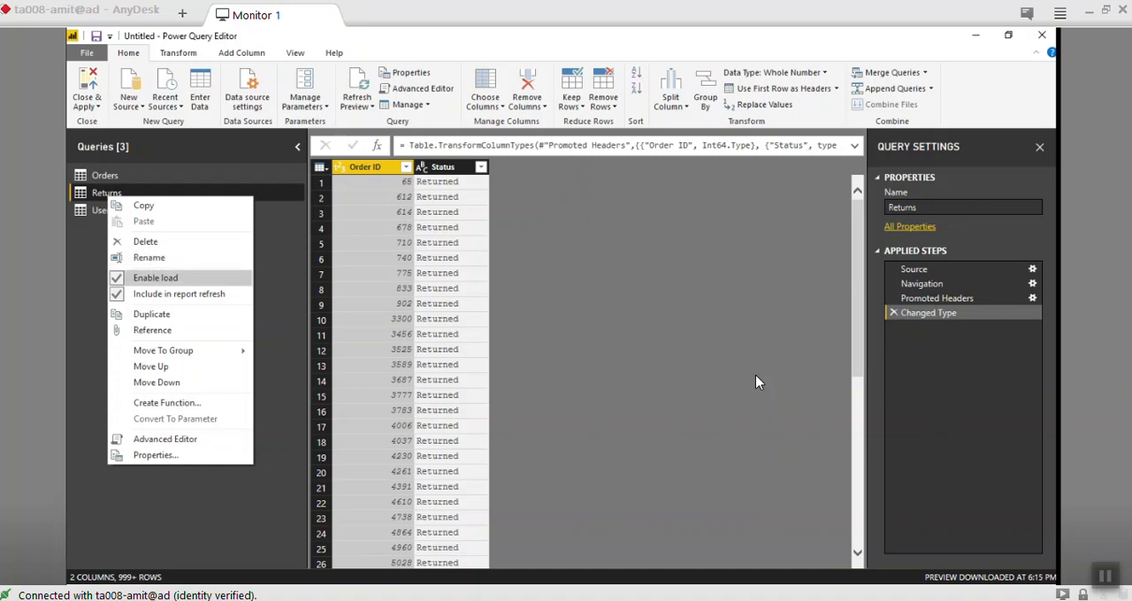
{"action": "key", "text": "Return"}
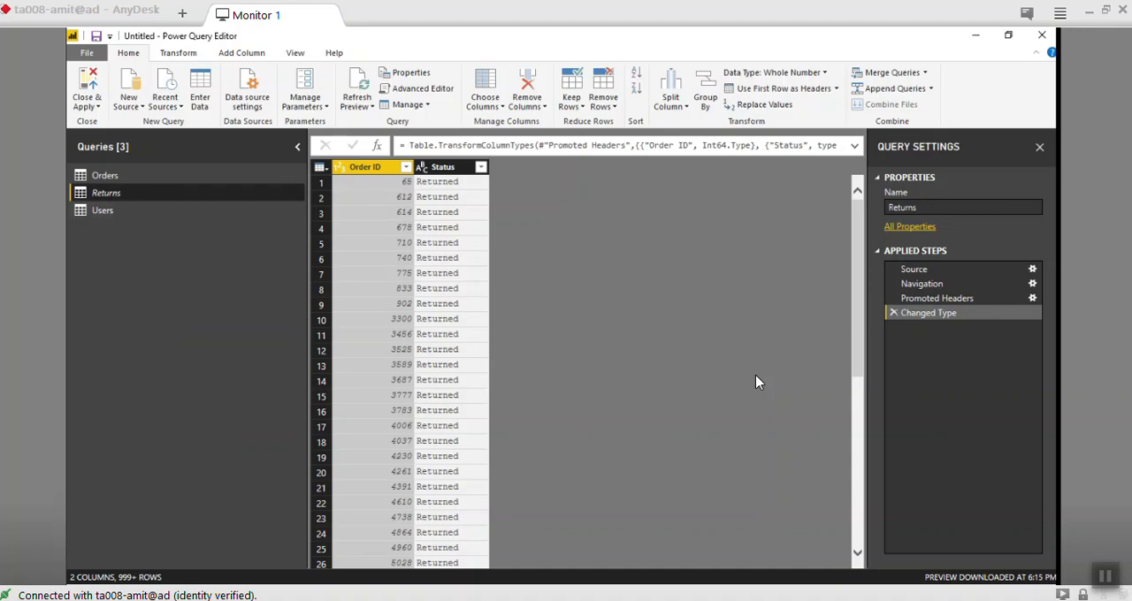
{"action": "right_click", "coordinate": [115, 195]}
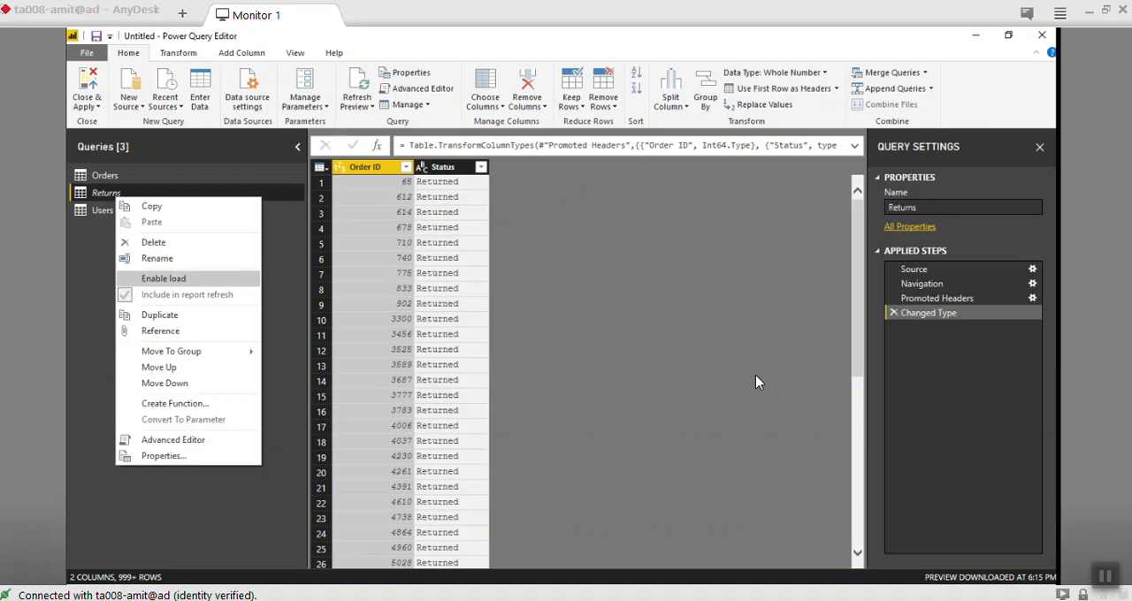
{"action": "left_click", "coordinate": [163, 279]}
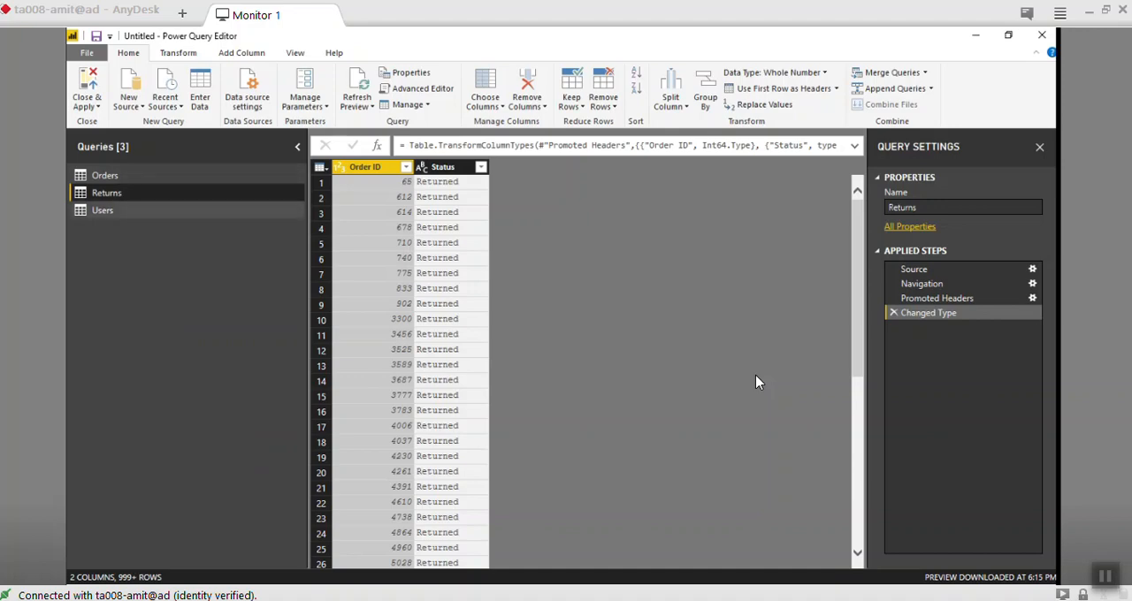
- Apply the query changes to the Orders, Returns and Users tables and close the query editor
{"action": "left_click", "coordinate": [87, 80]}
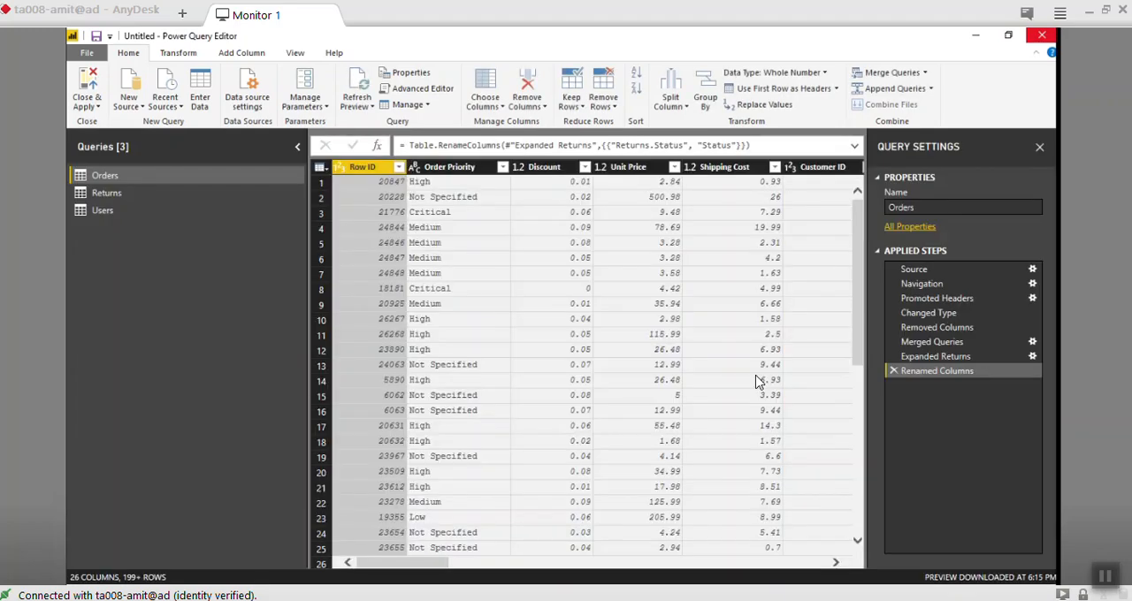
{"action": "left_click", "coordinate": [1042, 36]}
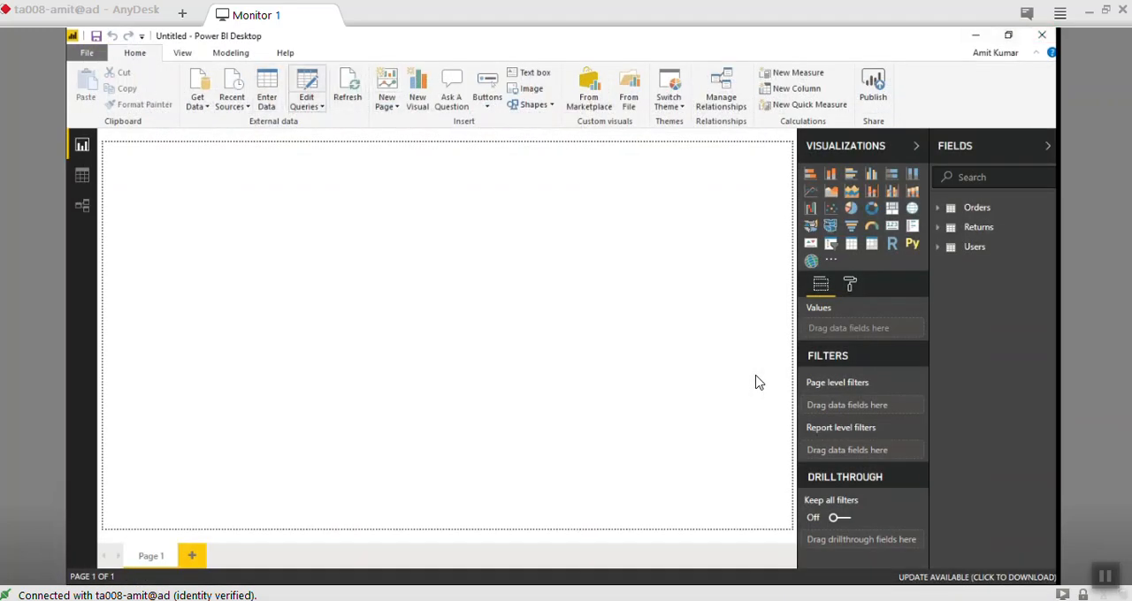
- Examine the Basic and Advanced file path options and the file type for SuperStoreUS_2015.xlsx in the data source settings
{"action": "left_click", "coordinate": [307, 103]}
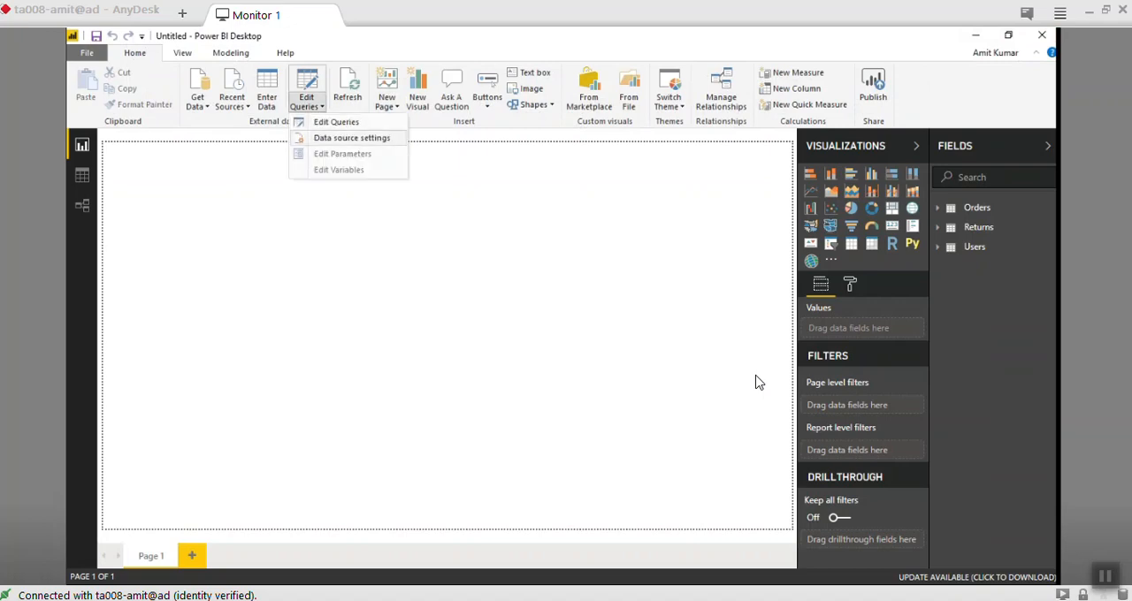
{"action": "left_click", "coordinate": [352, 138]}
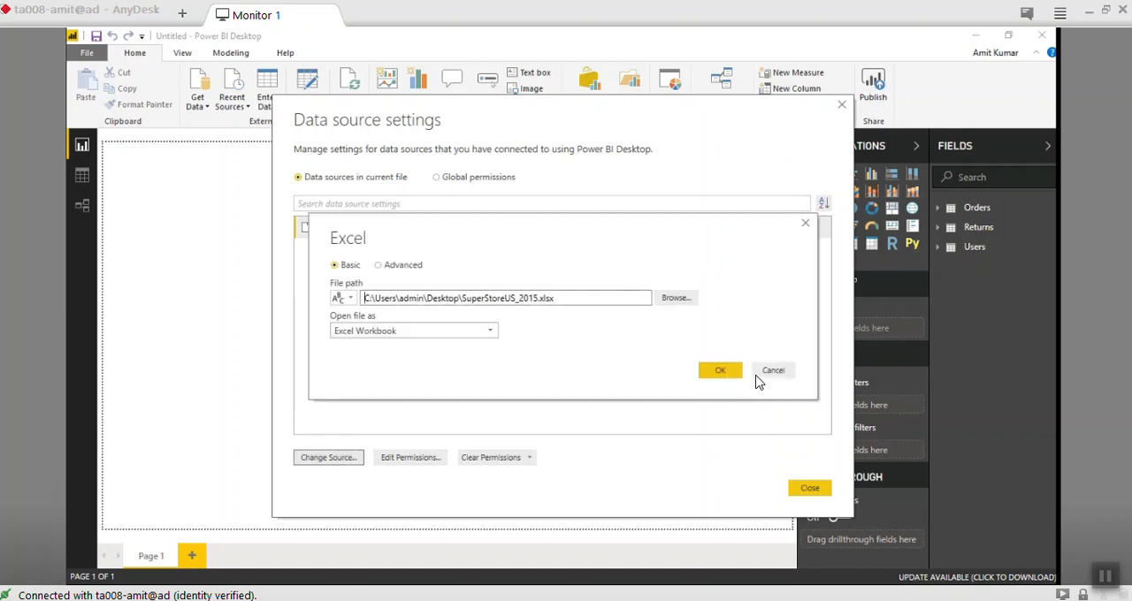
{"action": "left_click_drag", "start_coordinate": [364, 298], "coordinate": [517, 298]}
{"action": "left_click", "coordinate": [378, 264]}
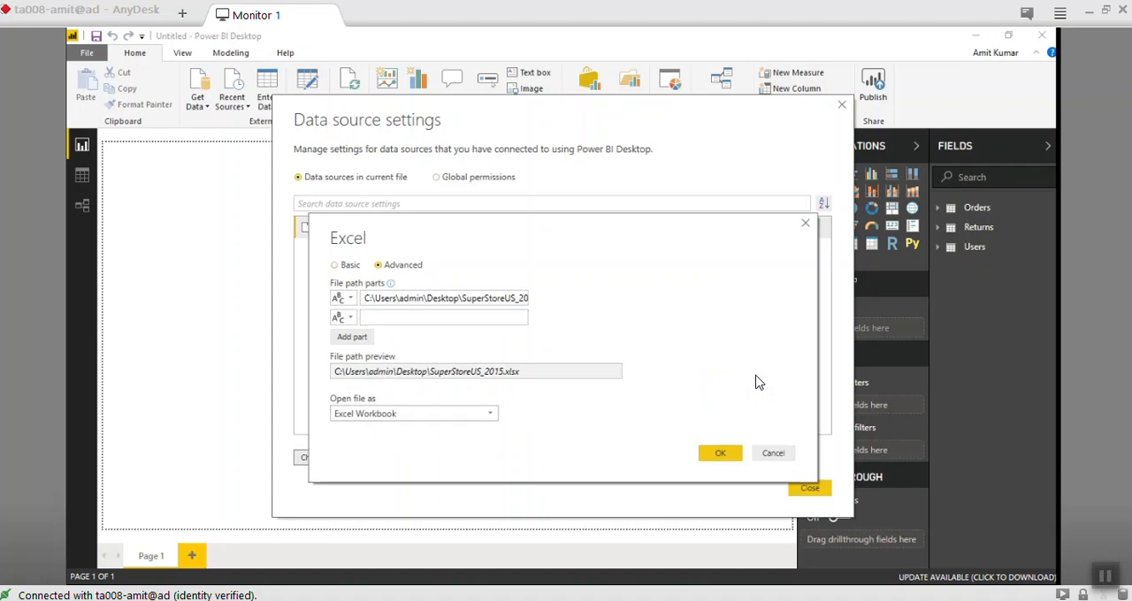
{"action": "left_click", "coordinate": [335, 266]}
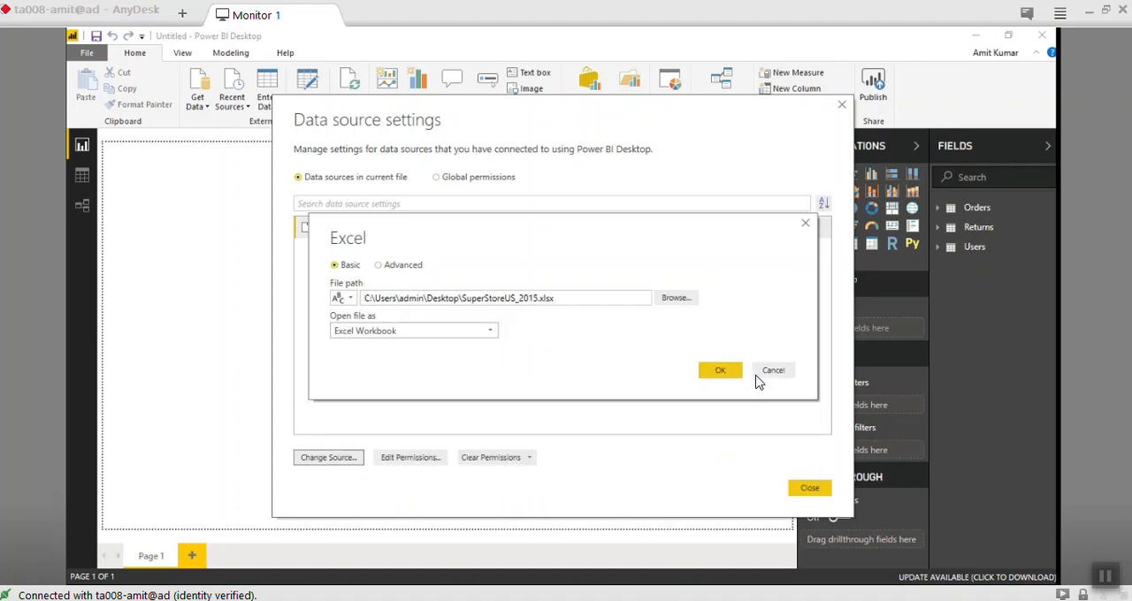
{"action": "left_click", "coordinate": [414, 331]}
{"action": "left_click", "coordinate": [414, 331]}
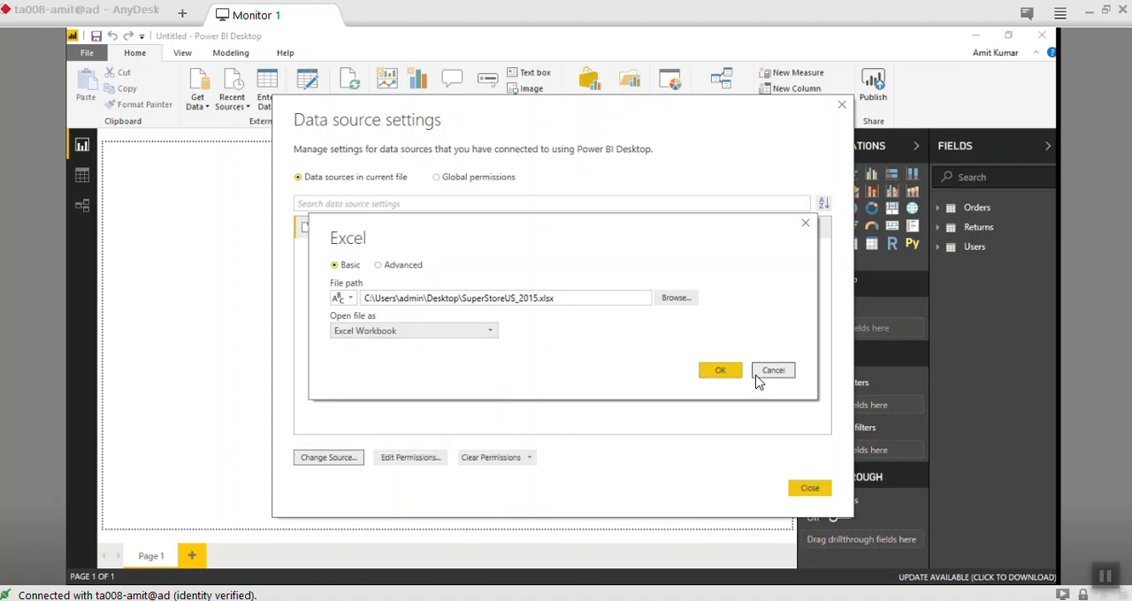
{"action": "left_click", "coordinate": [772, 372]}
{"action": "left_click", "coordinate": [809, 488]}
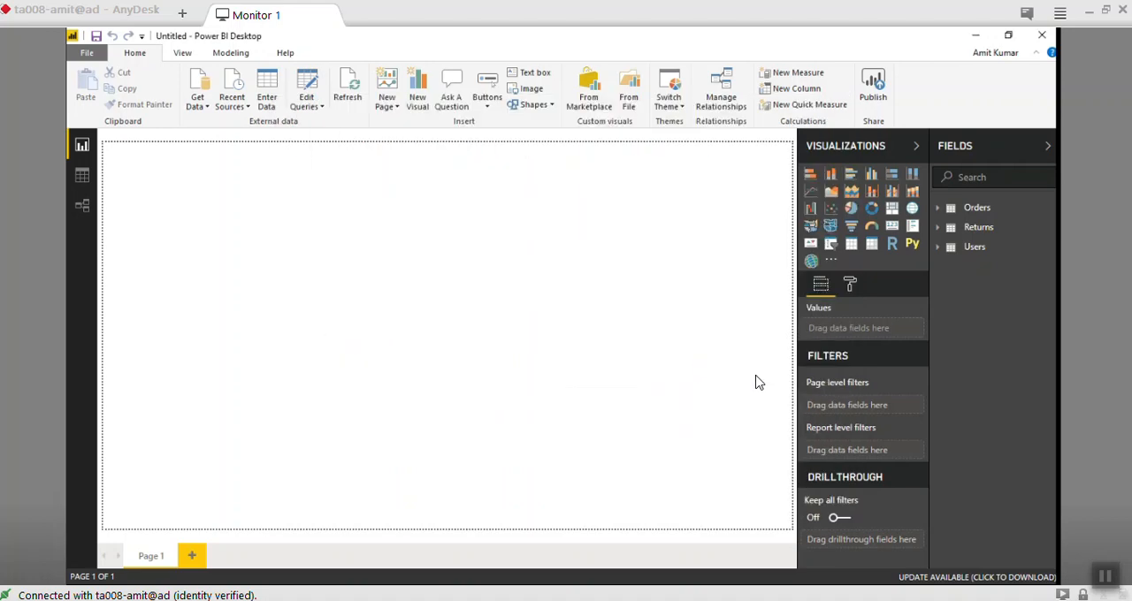
- Disable loading of the Returns query, accept the table's removal from the report, and apply the changes
{"action": "left_click", "coordinate": [307, 89]}
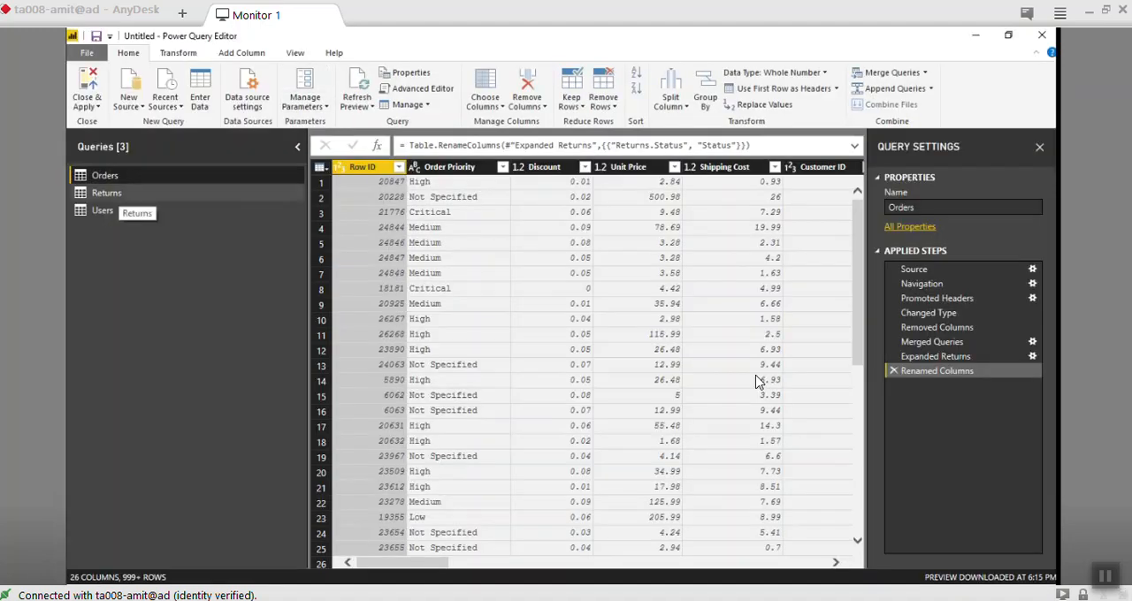
{"action": "left_click", "coordinate": [111, 193]}
{"action": "right_click", "coordinate": [118, 194]}
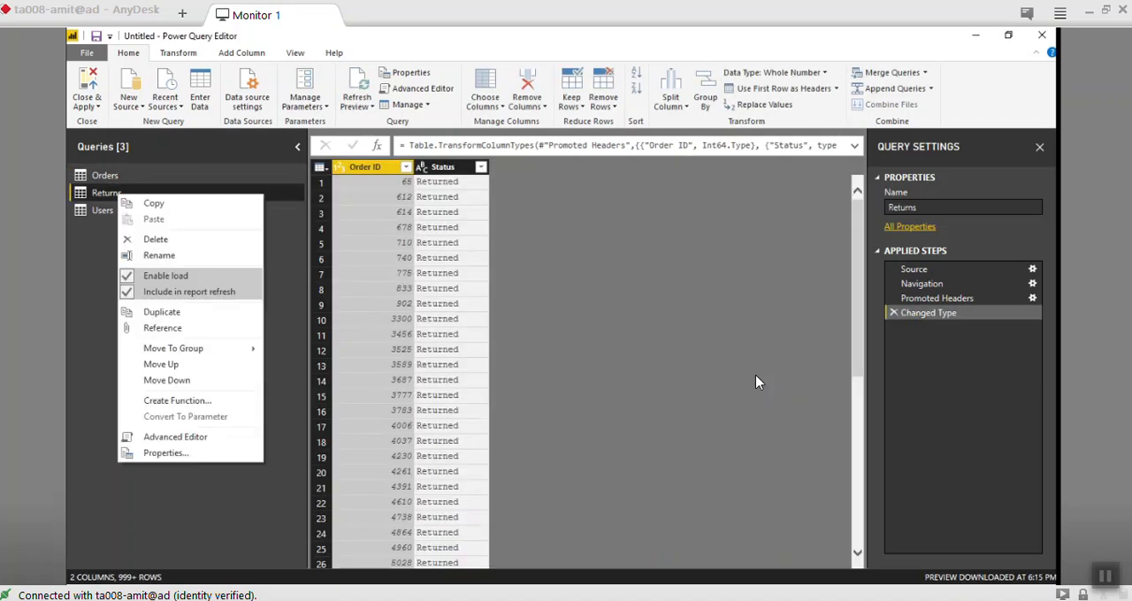
{"action": "left_click", "coordinate": [166, 275]}
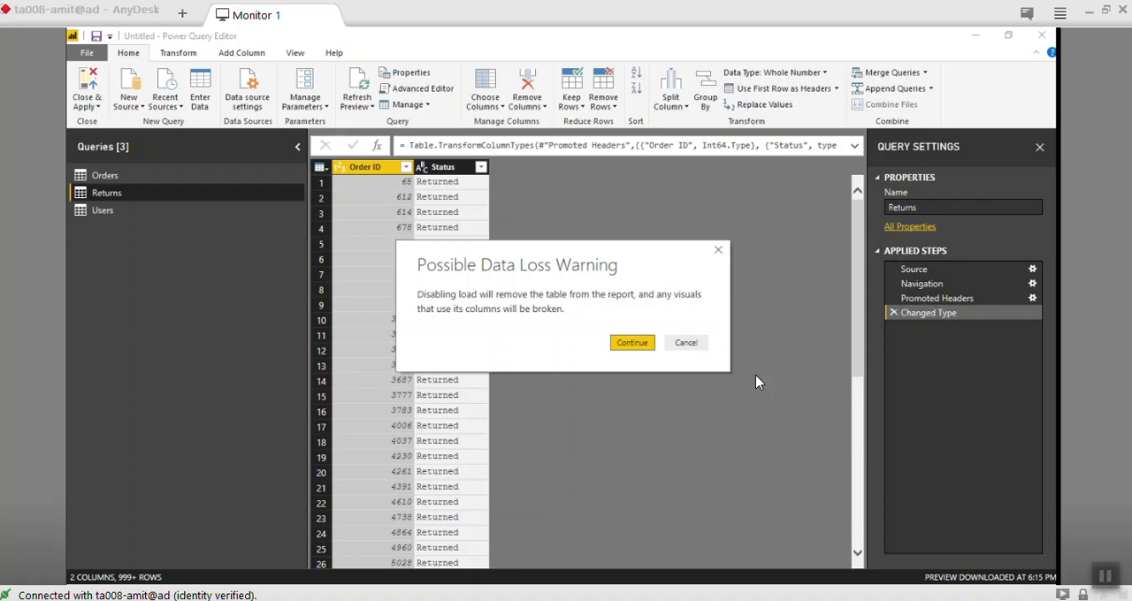
{"action": "key", "text": "Return"}
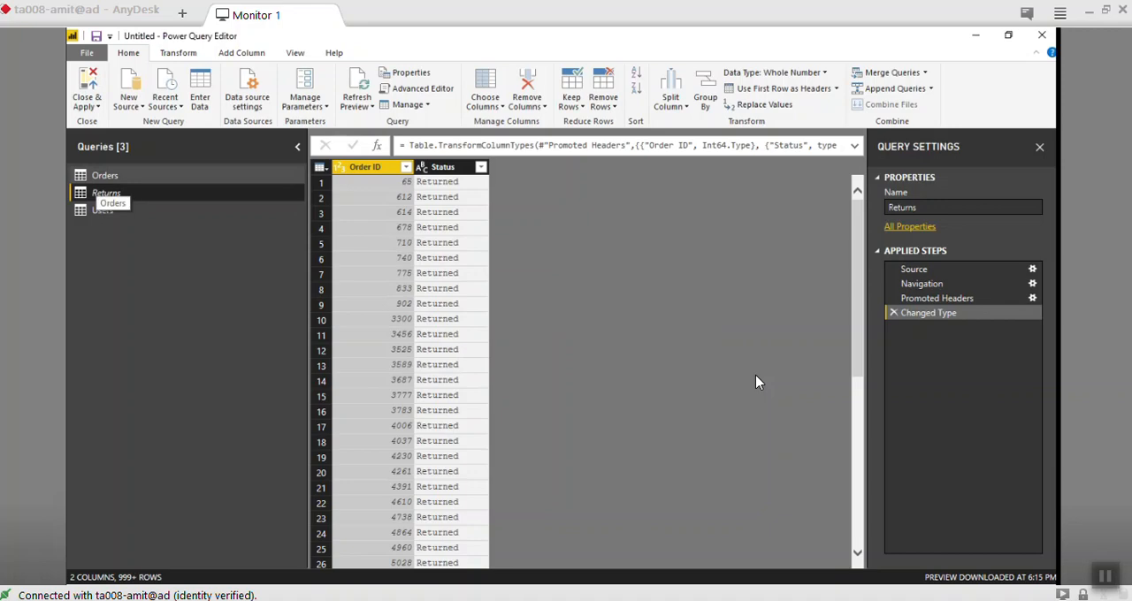
{"action": "left_click", "coordinate": [87, 84]}
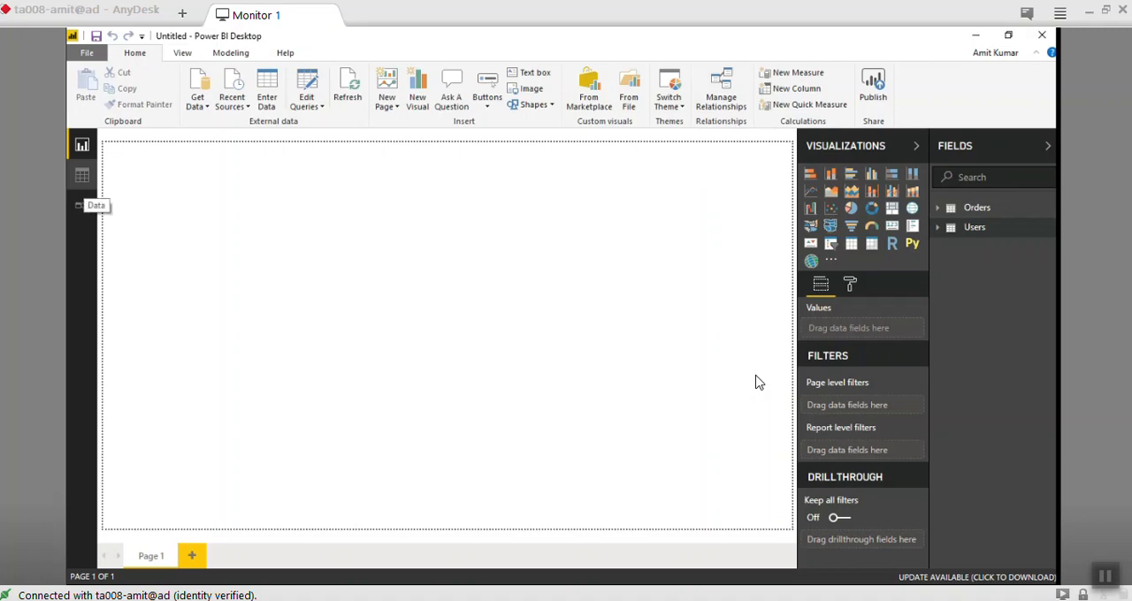
- Examine the loaded Orders table's data across all its columns, from Row ID through to the merged Status column
{"action": "left_click", "coordinate": [82, 176]}
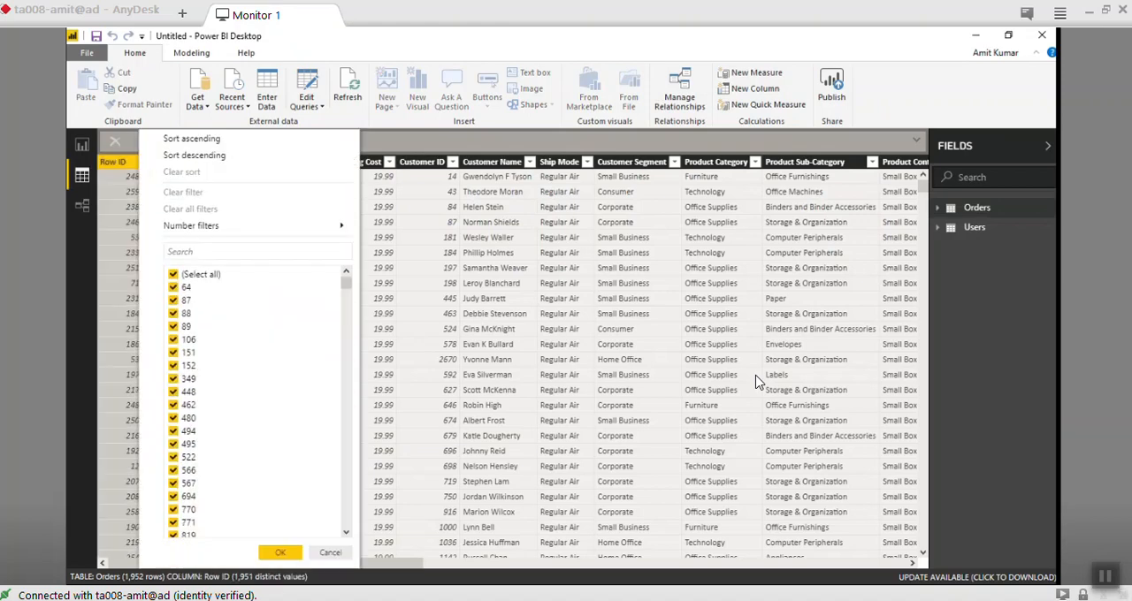
{"action": "scroll", "coordinate": [256, 402], "scroll_direction": "down", "scroll_amount": 3}
{"action": "scroll", "coordinate": [257, 402], "scroll_direction": "up", "scroll_amount": 3}
{"action": "key", "text": "Escape"}
{"action": "scroll", "coordinate": [757, 383], "scroll_direction": "right", "scroll_amount": 5}
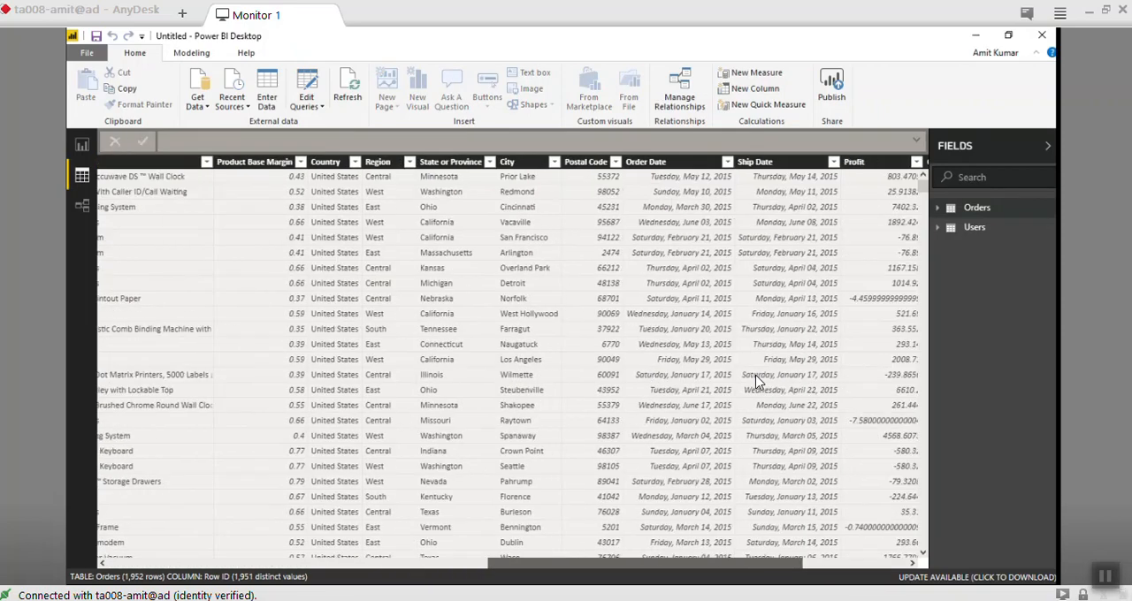
{"action": "scroll", "coordinate": [756, 383], "scroll_direction": "right", "scroll_amount": 3}
{"action": "scroll", "coordinate": [756, 382], "scroll_direction": "left", "scroll_amount": 10}
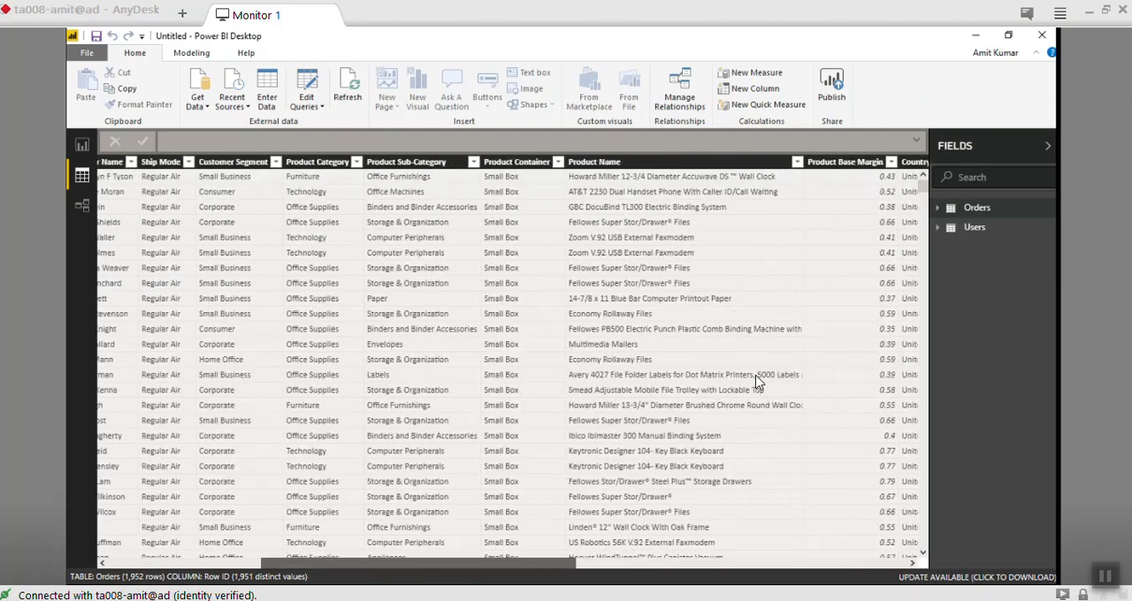
{"action": "scroll", "coordinate": [756, 382], "scroll_direction": "right", "scroll_amount": 10}
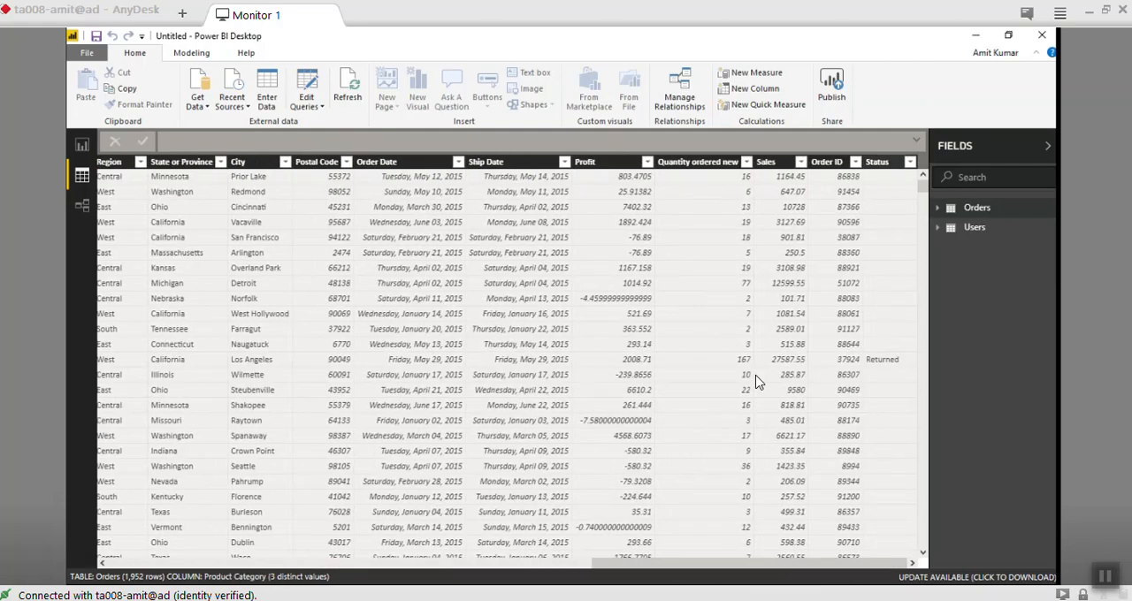
- Filter the Orders table's Status column to show only Returned rows
{"action": "left_click", "coordinate": [911, 162]}
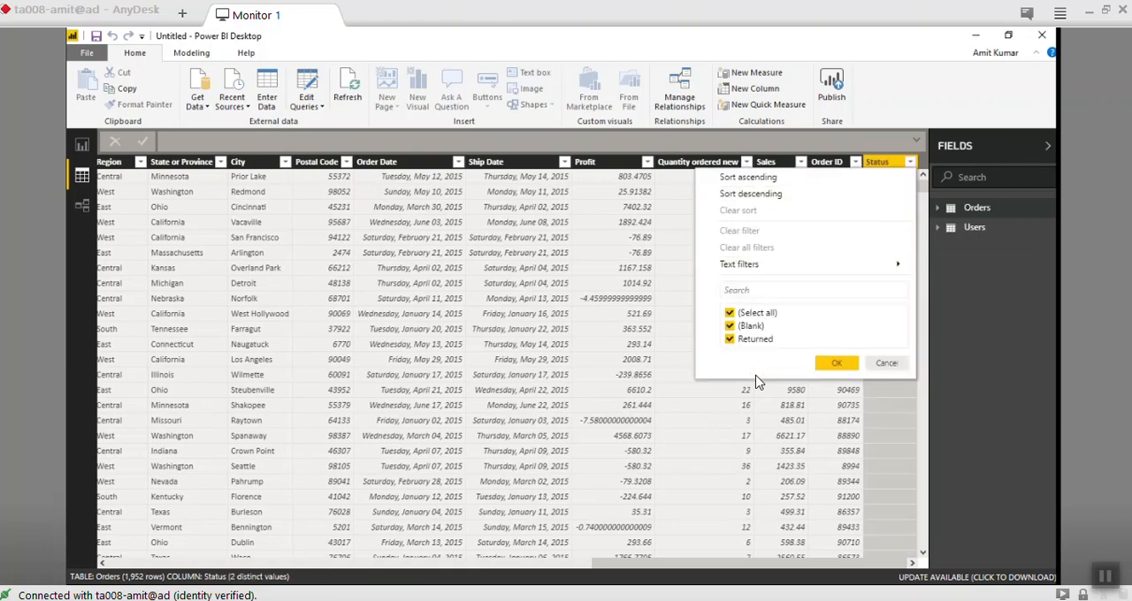
{"action": "left_click", "coordinate": [730, 312]}
{"action": "left_click", "coordinate": [730, 339]}
{"action": "left_click", "coordinate": [837, 363]}
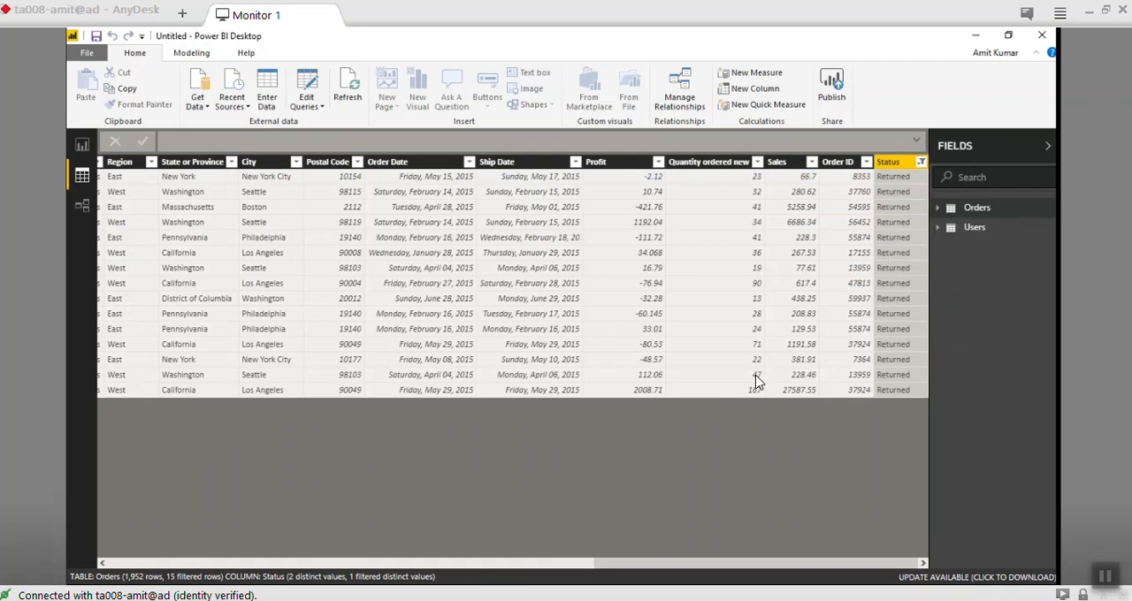
- Reset the Status filter in the Orders table by selecting all values again
{"action": "left_click", "coordinate": [921, 161]}
{"action": "left_click", "coordinate": [741, 313]}
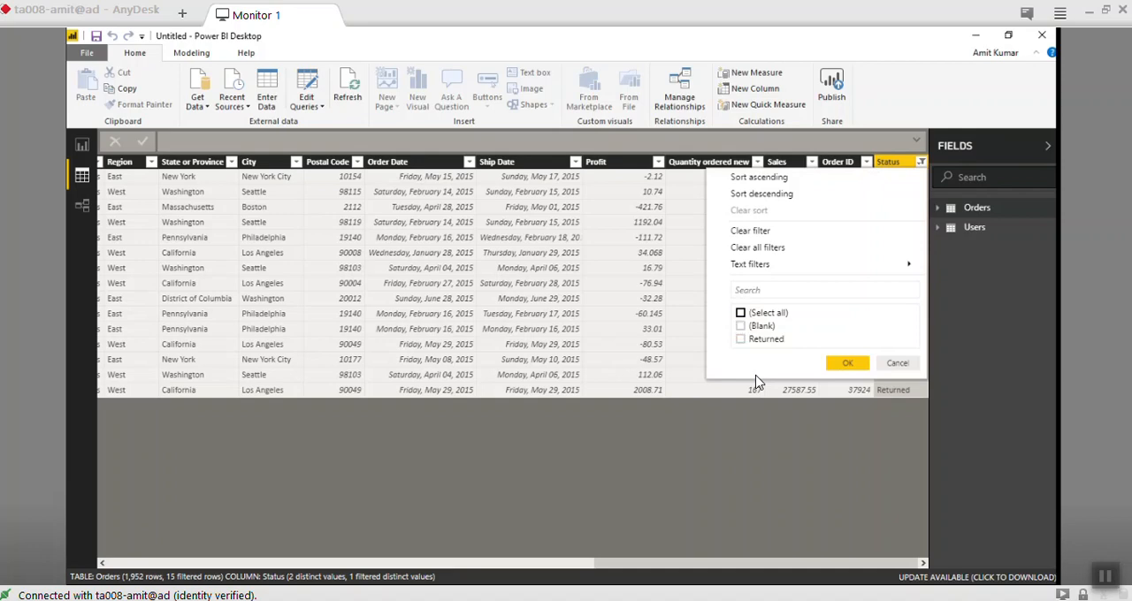
{"action": "left_click", "coordinate": [741, 313]}
{"action": "left_click", "coordinate": [847, 363]}
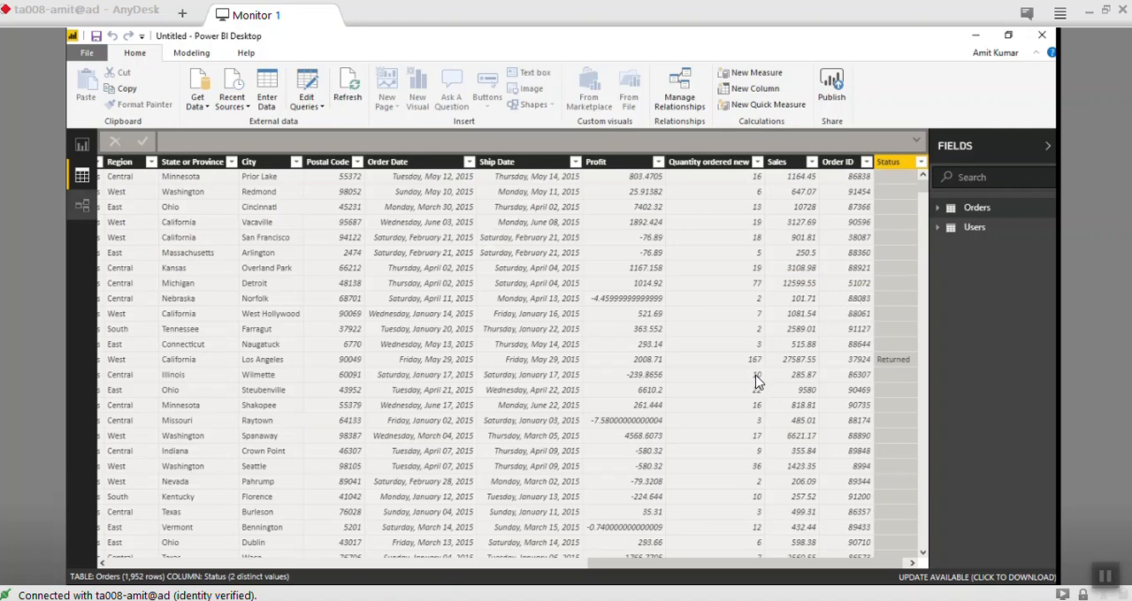
- Check the Users table's headers, promote its first row (Region, Manager) to headers in the query editor, and apply the change
{"action": "left_click", "coordinate": [975, 227]}
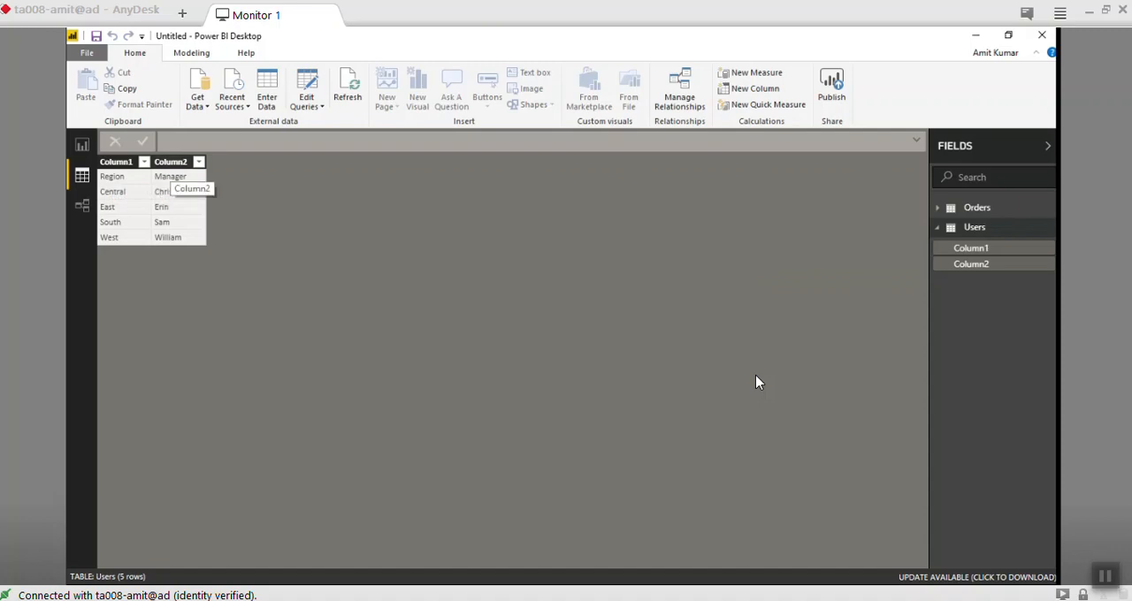
{"action": "left_click", "coordinate": [306, 81]}
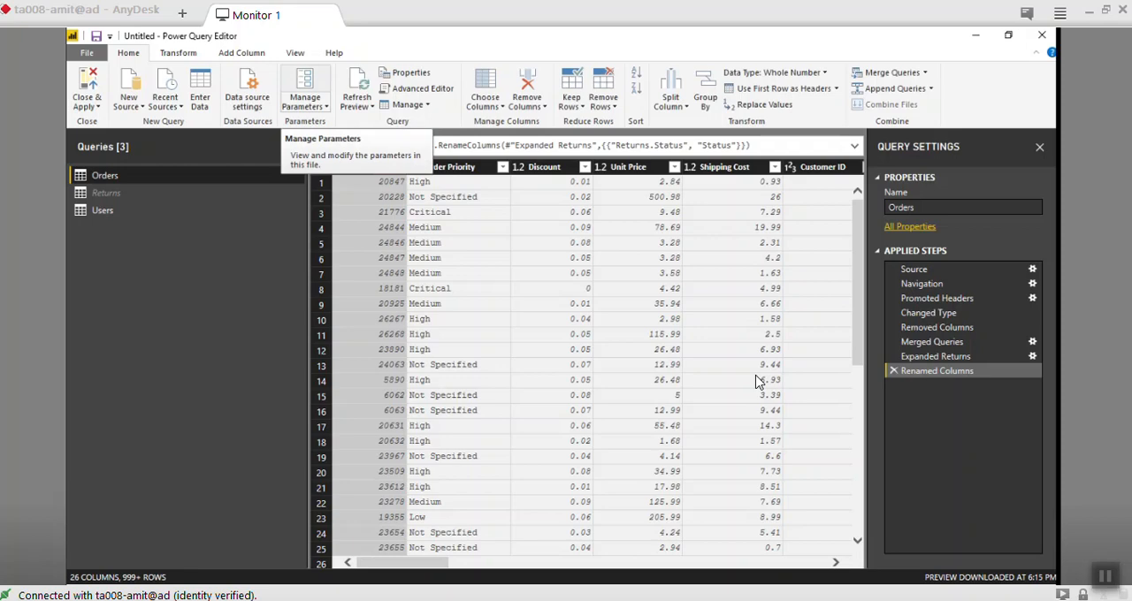
{"action": "key", "text": "Down"}
{"action": "key", "text": "Down"}
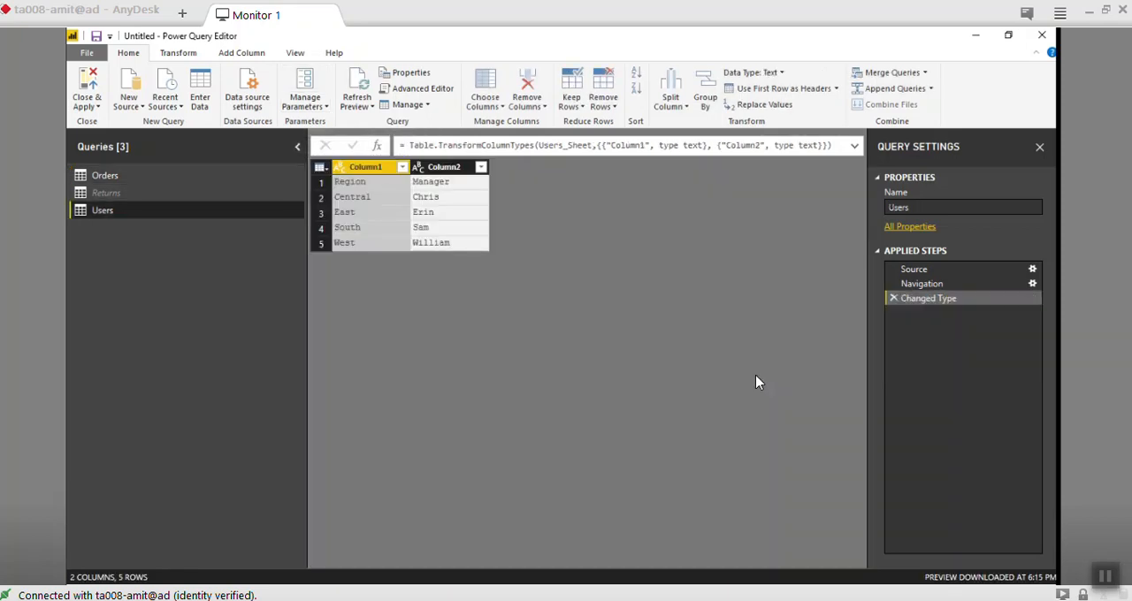
{"action": "left_click", "coordinate": [321, 167]}
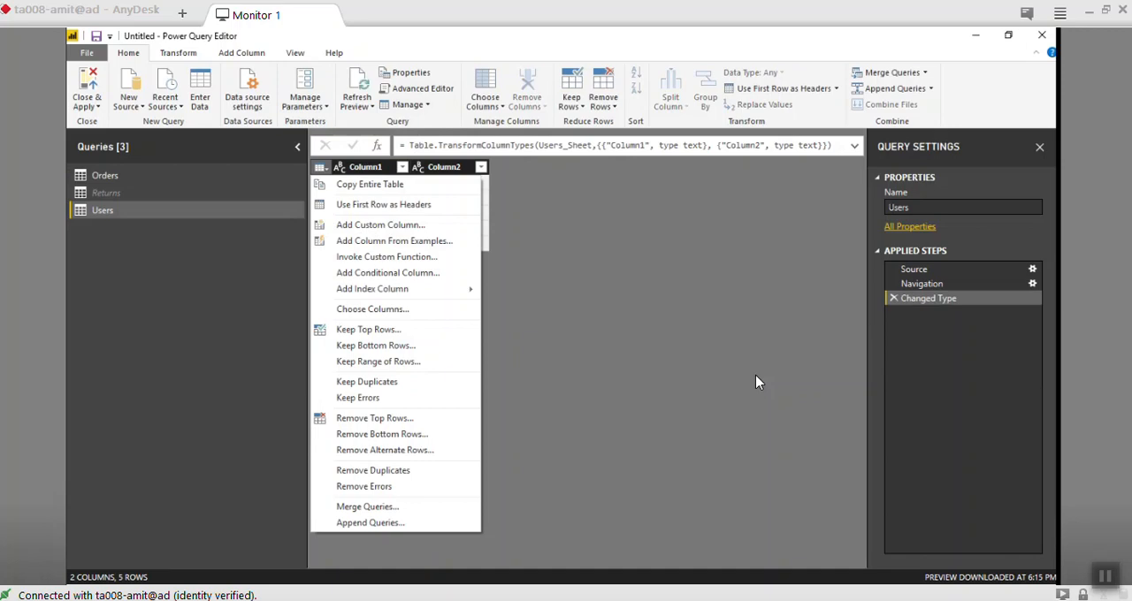
{"action": "left_click", "coordinate": [106, 193]}
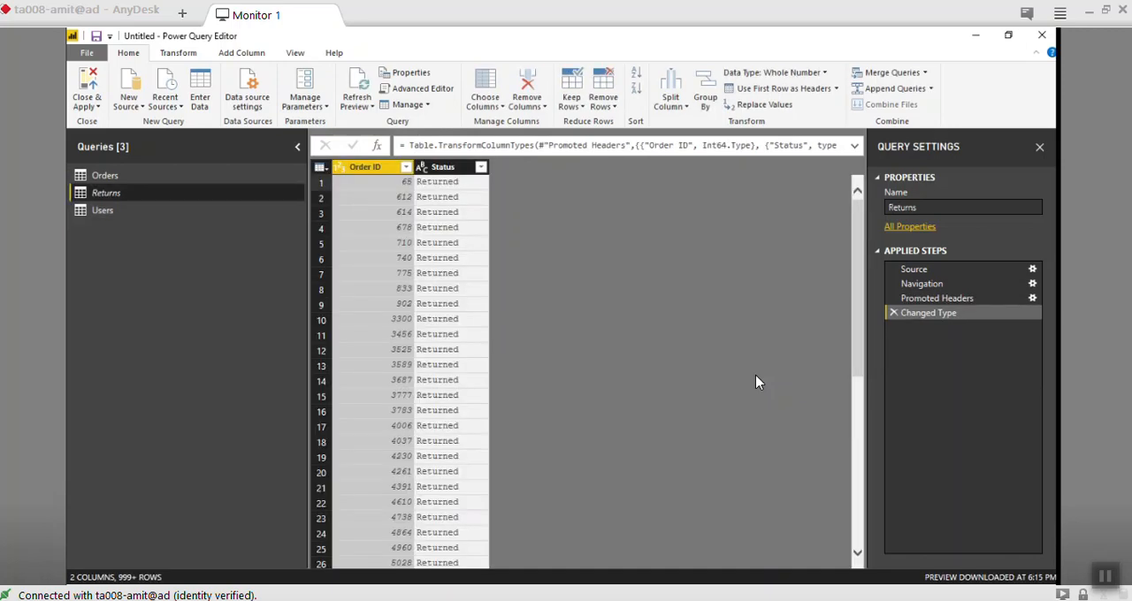
{"action": "left_click", "coordinate": [102, 210]}
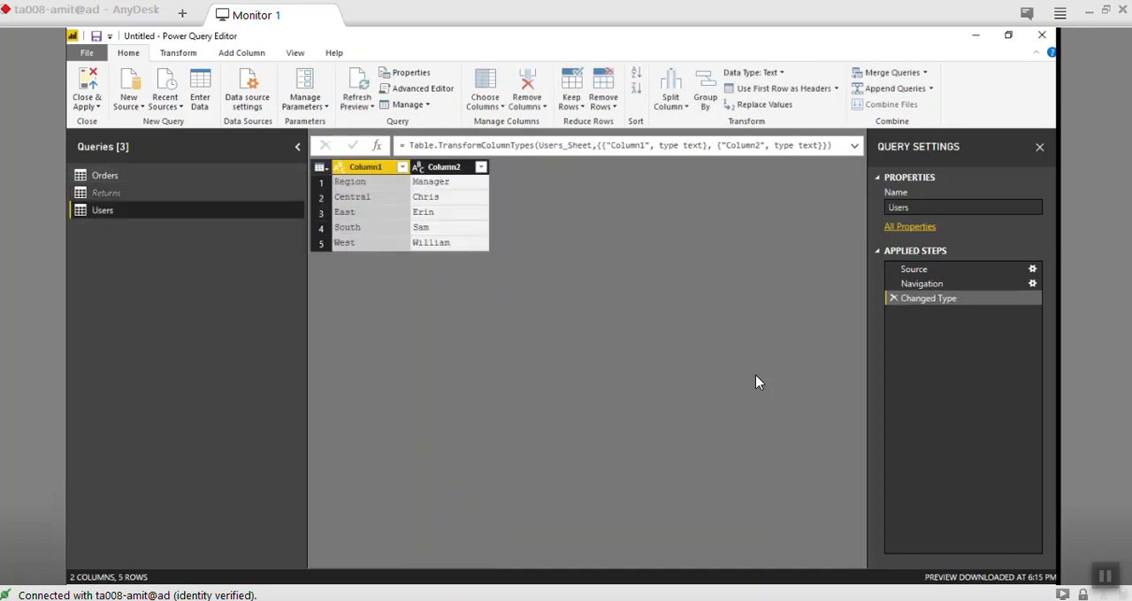
{"action": "left_click", "coordinate": [321, 168]}
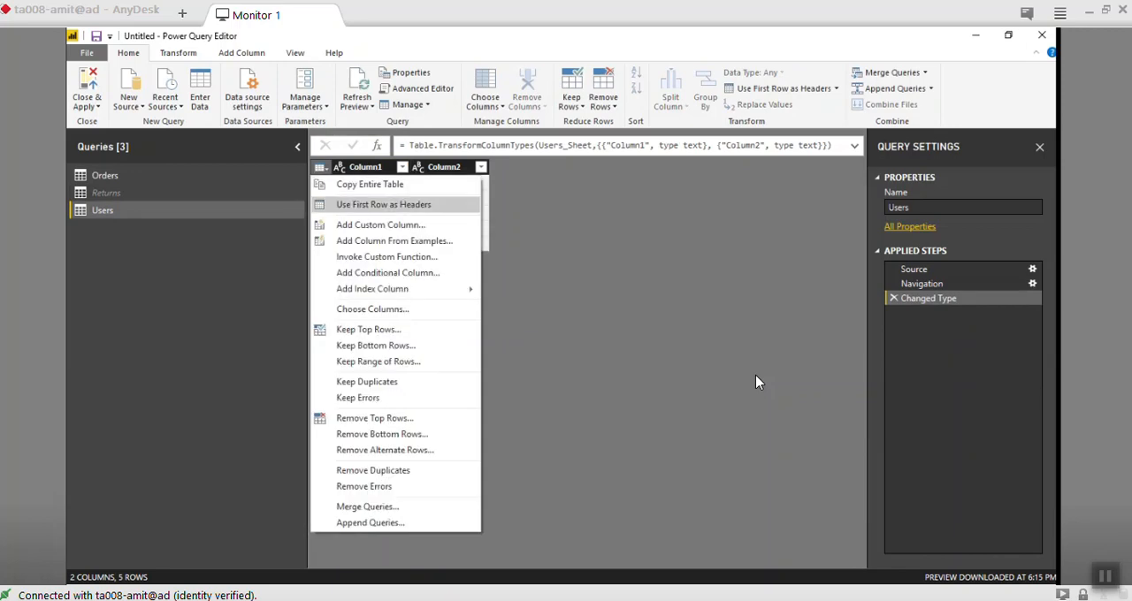
{"action": "key", "text": "Return"}
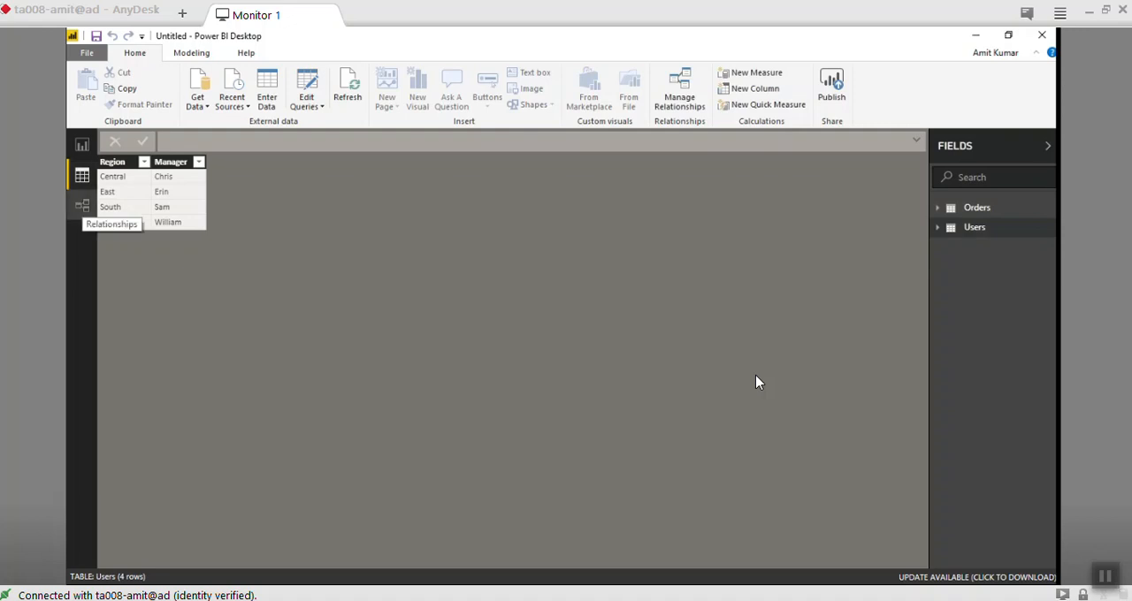
- Show the model relationships and move the Orders table closer to the Users table in the diagram
{"action": "left_click", "coordinate": [82, 205]}
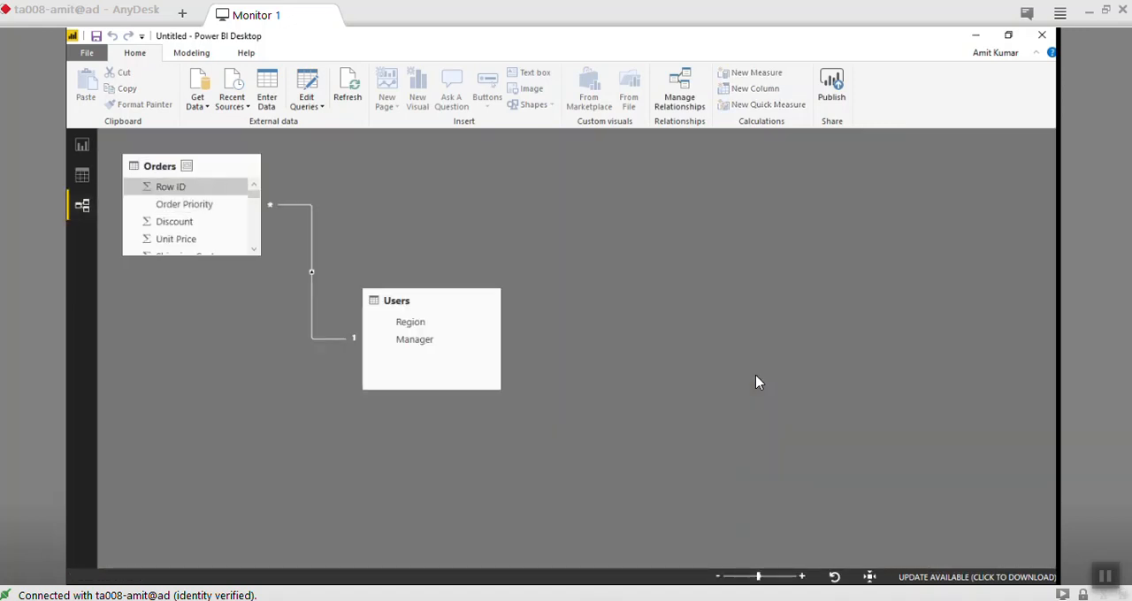
{"action": "left_click_drag", "start_coordinate": [208, 166], "coordinate": [271, 166]}
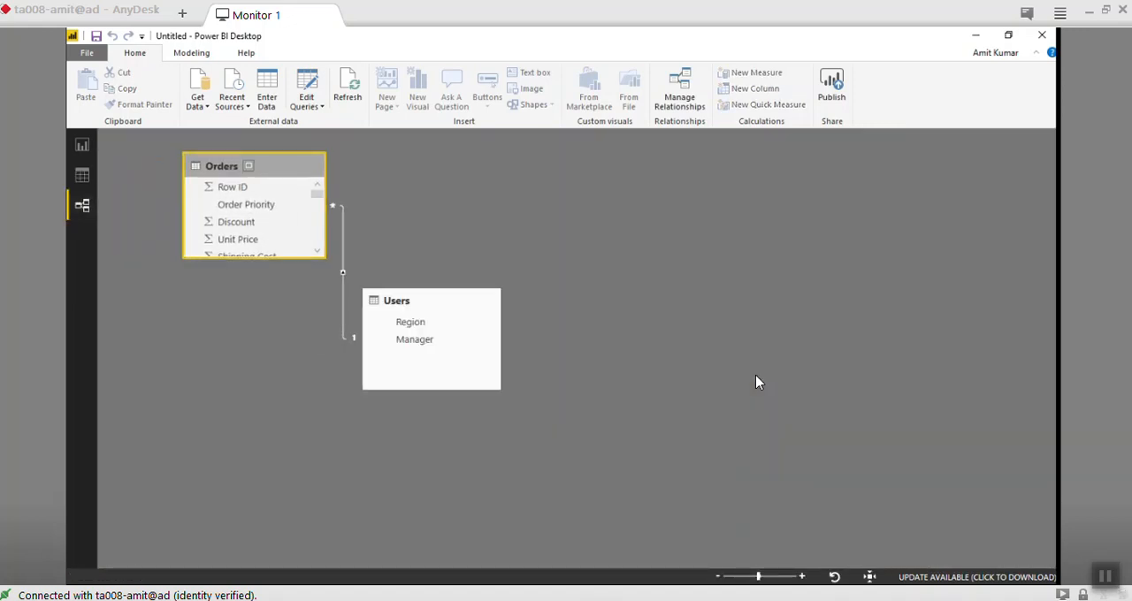
- Move the Users table farther from Orders and lengthen the Orders table in the diagram to show its fields down to Postal Code
{"action": "left_click_drag", "start_coordinate": [447, 300], "coordinate": [592, 296]}
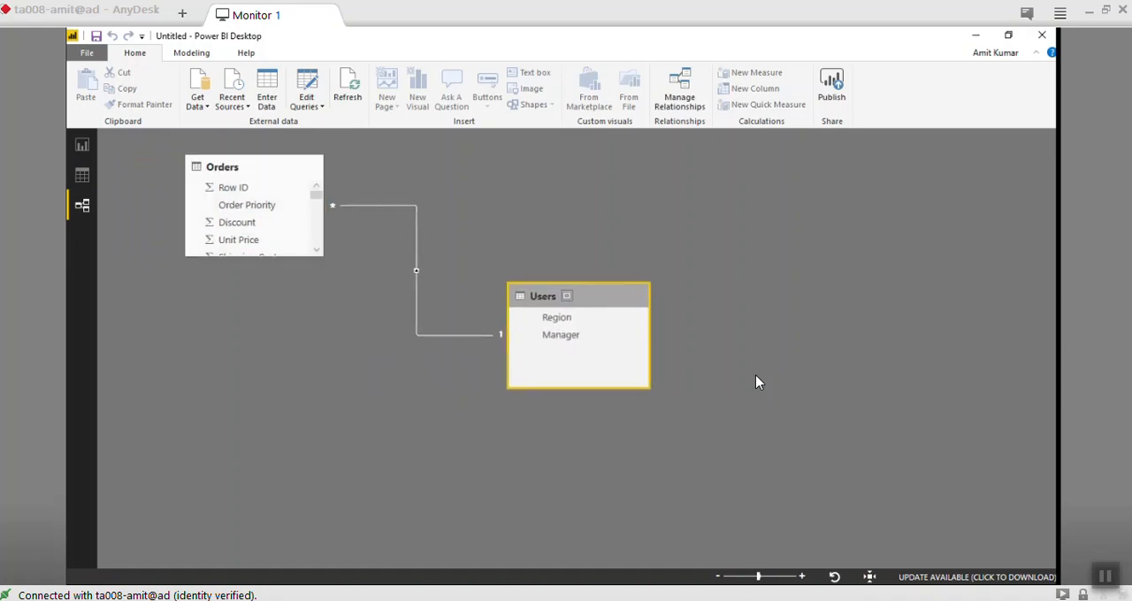
{"action": "key", "text": "ctrl+a"}
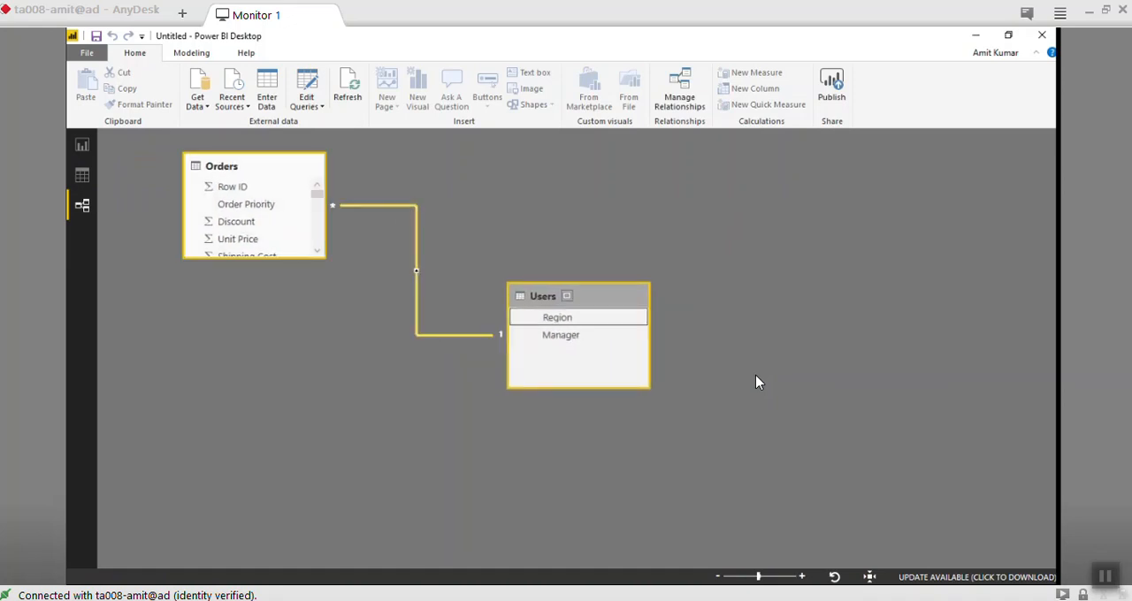
{"action": "left_click_drag", "start_coordinate": [254, 256], "coordinate": [253, 505]}
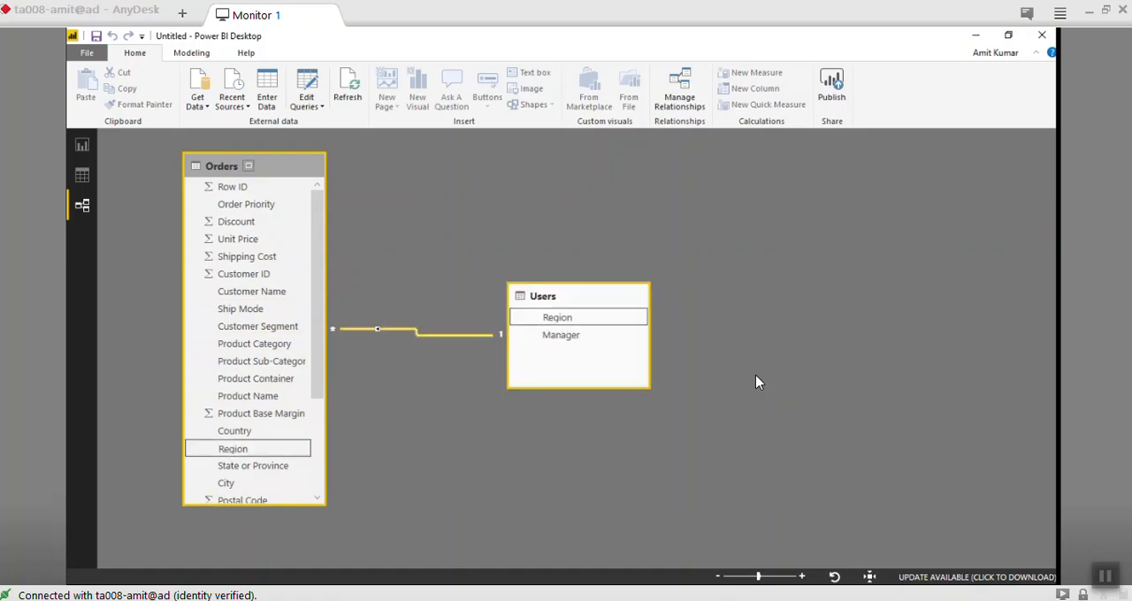
{"action": "right_click", "coordinate": [410, 329]}
{"action": "left_click", "coordinate": [445, 341]}
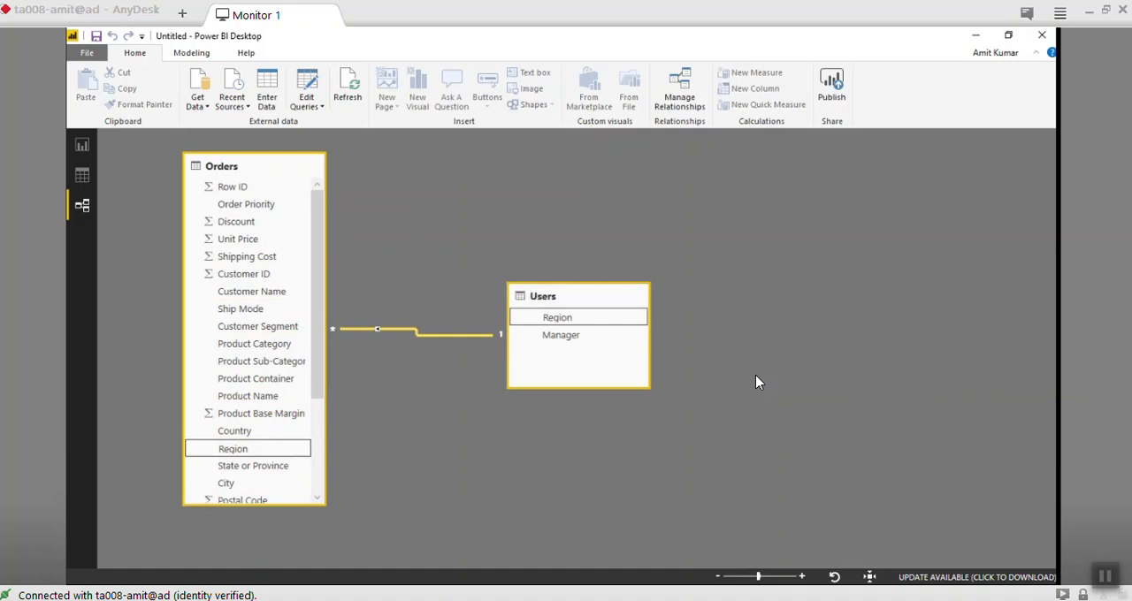
- Align the Users table with the top of the Orders table, widen Orders to fit its field names, and keep a gap between them
{"action": "left_click_drag", "start_coordinate": [543, 296], "coordinate": [524, 164]}
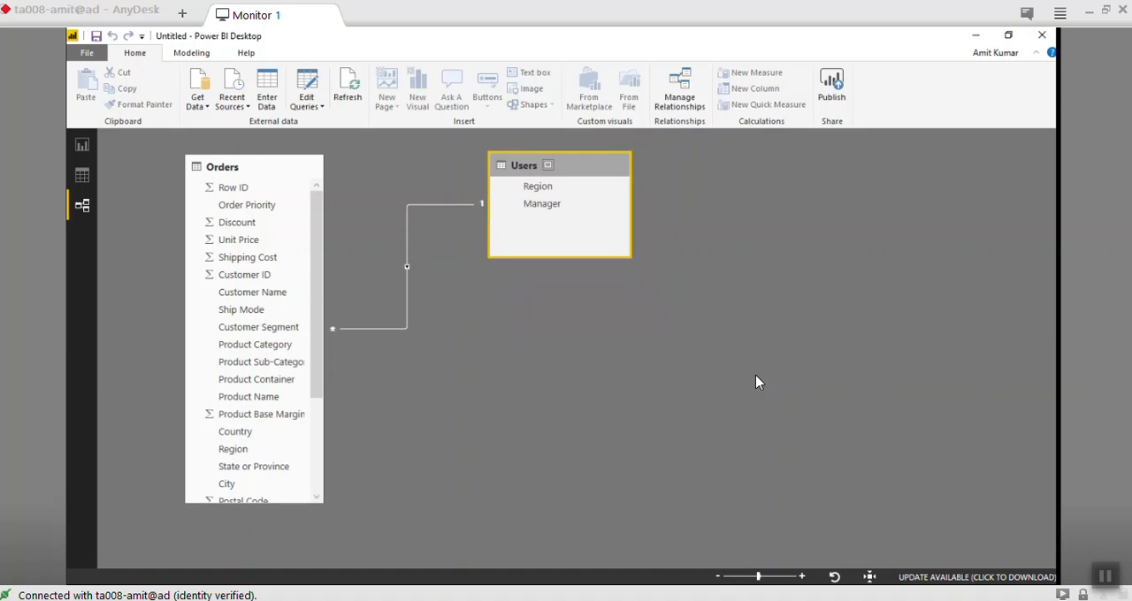
{"action": "left_click_drag", "start_coordinate": [323, 282], "coordinate": [381, 281]}
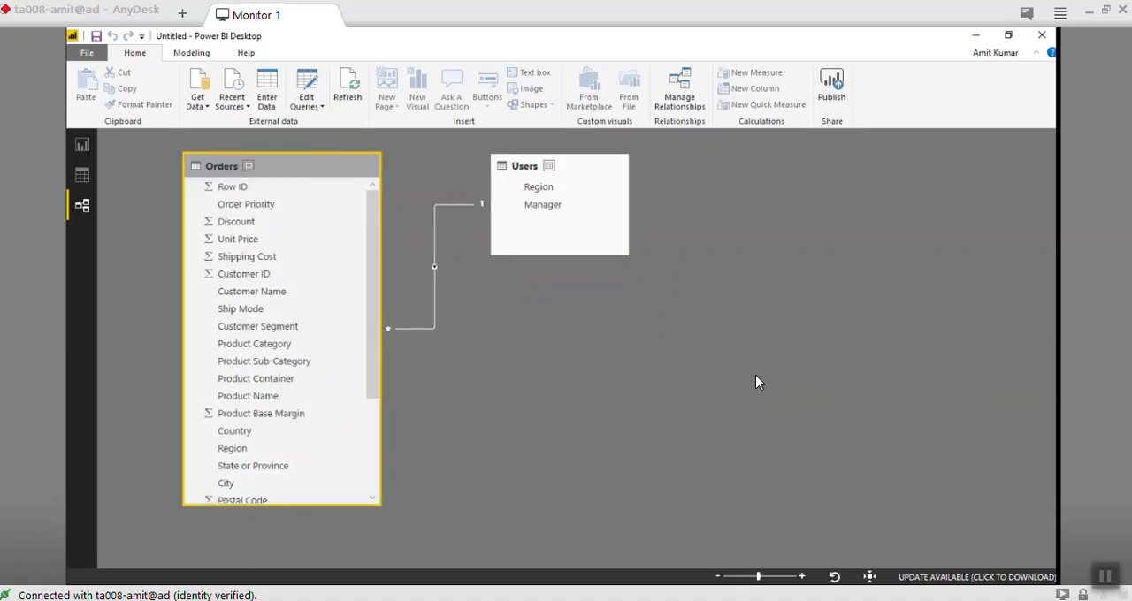
{"action": "left_click_drag", "start_coordinate": [579, 166], "coordinate": [617, 168]}
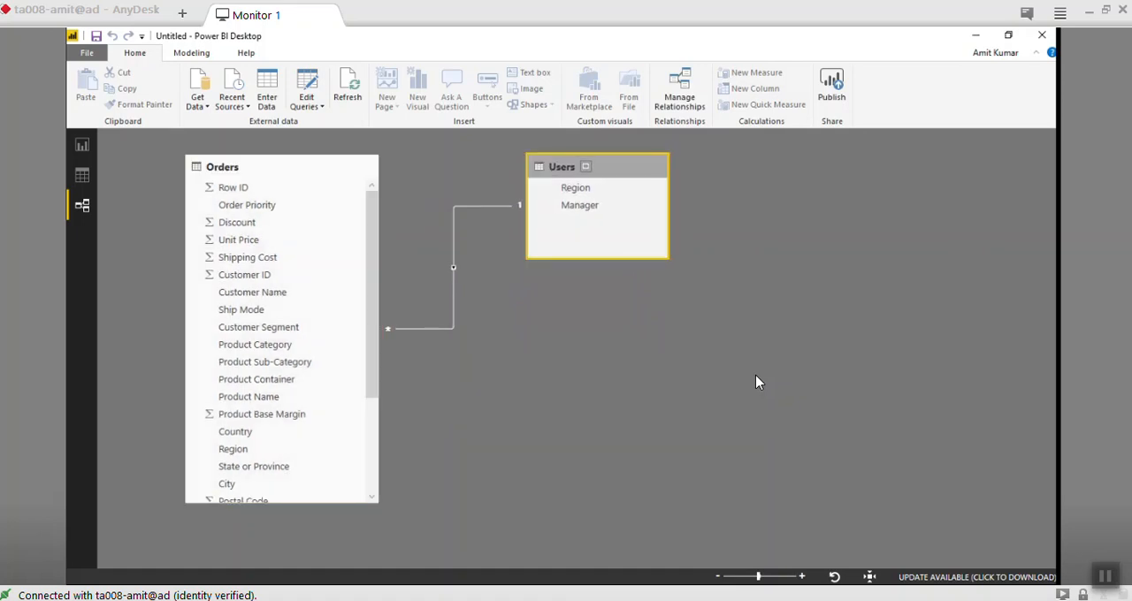
- Open the relationship between Orders (Region) and Users (Region) for editing from the list of managed relationships
{"action": "left_click", "coordinate": [680, 91]}
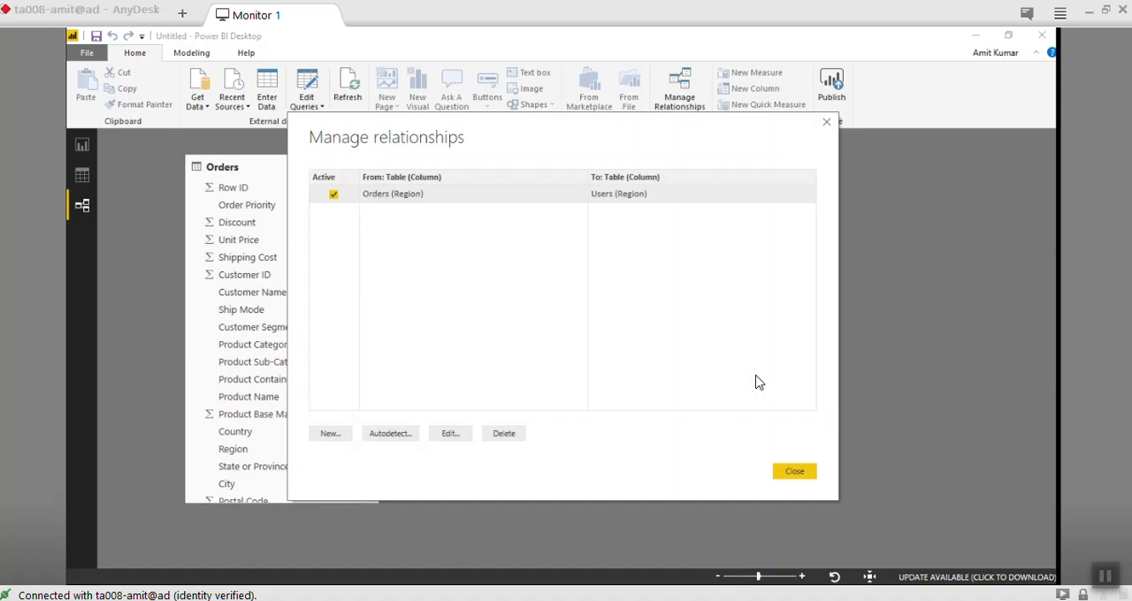
{"action": "key", "text": "Escape"}
{"action": "key", "text": "Return"}
{"action": "key", "text": "Return"}
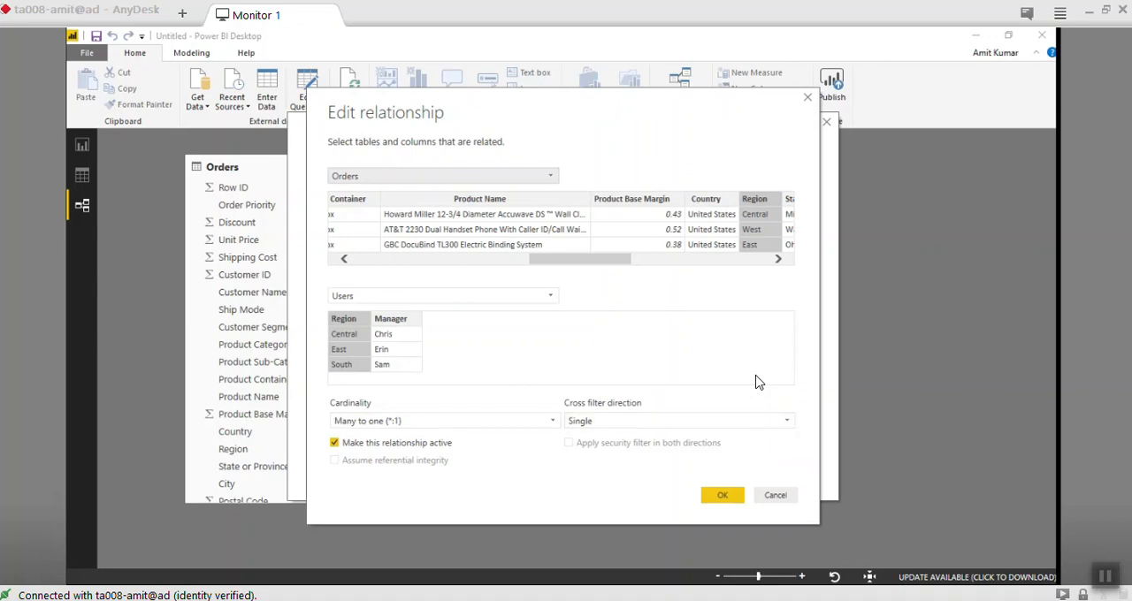
- Accept the Orders–Users relationship settings, close the relationship list, and show the blank report page
{"action": "left_click", "coordinate": [722, 495]}
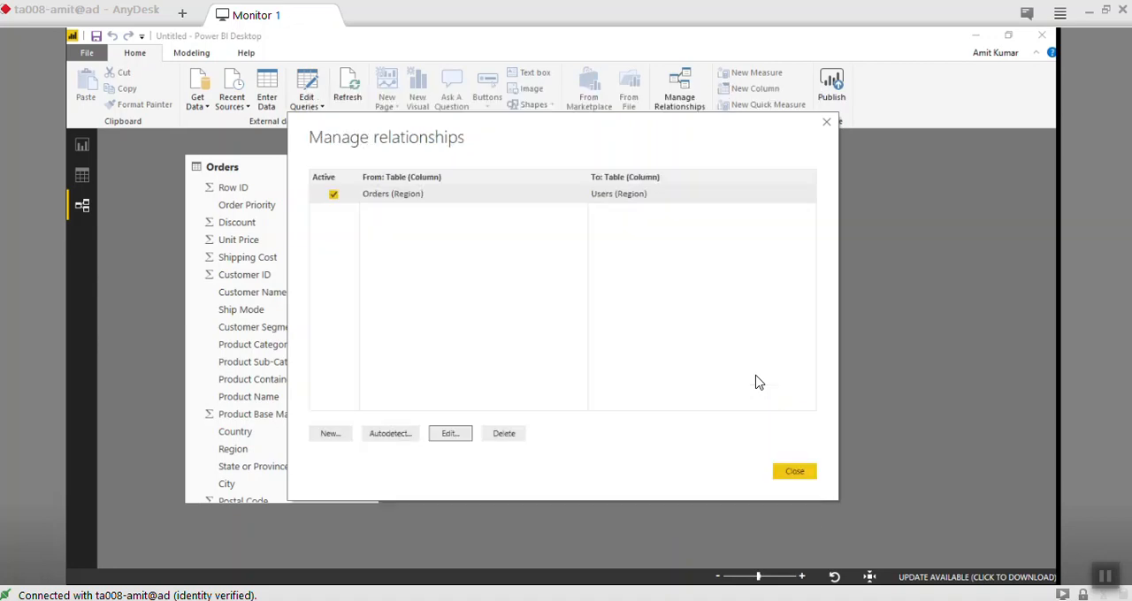
{"action": "left_click", "coordinate": [794, 471]}
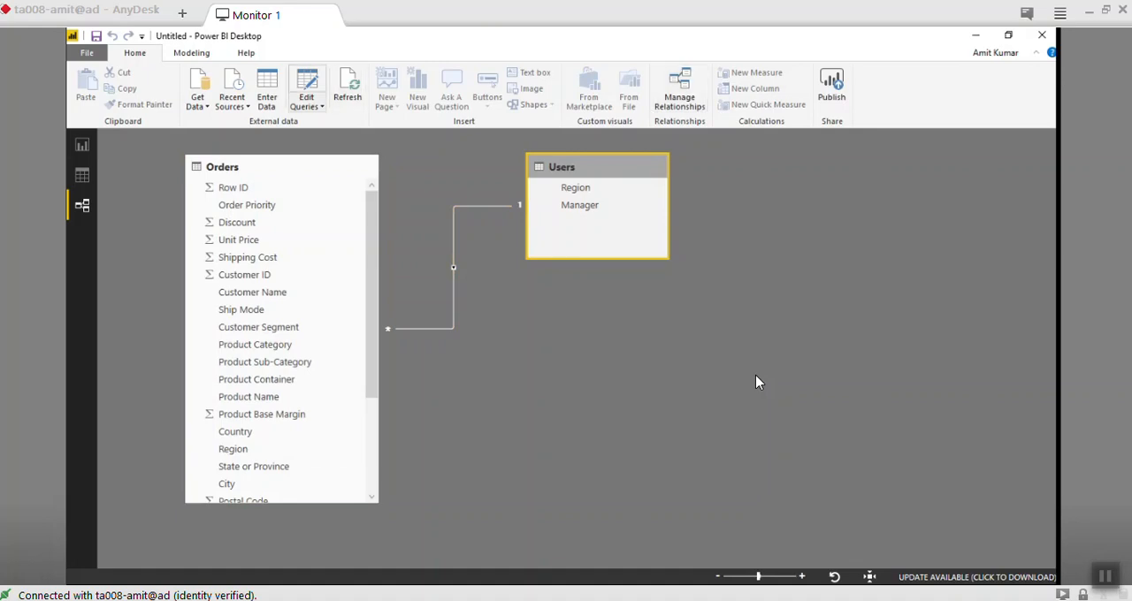
{"action": "left_click", "coordinate": [82, 175]}
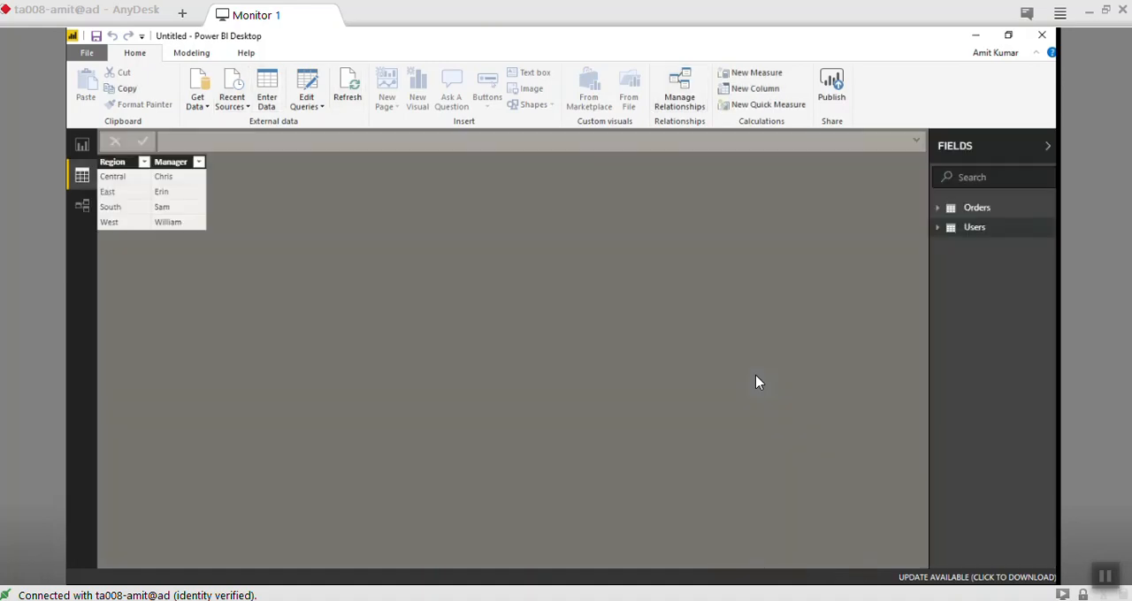
{"action": "left_click", "coordinate": [82, 145]}
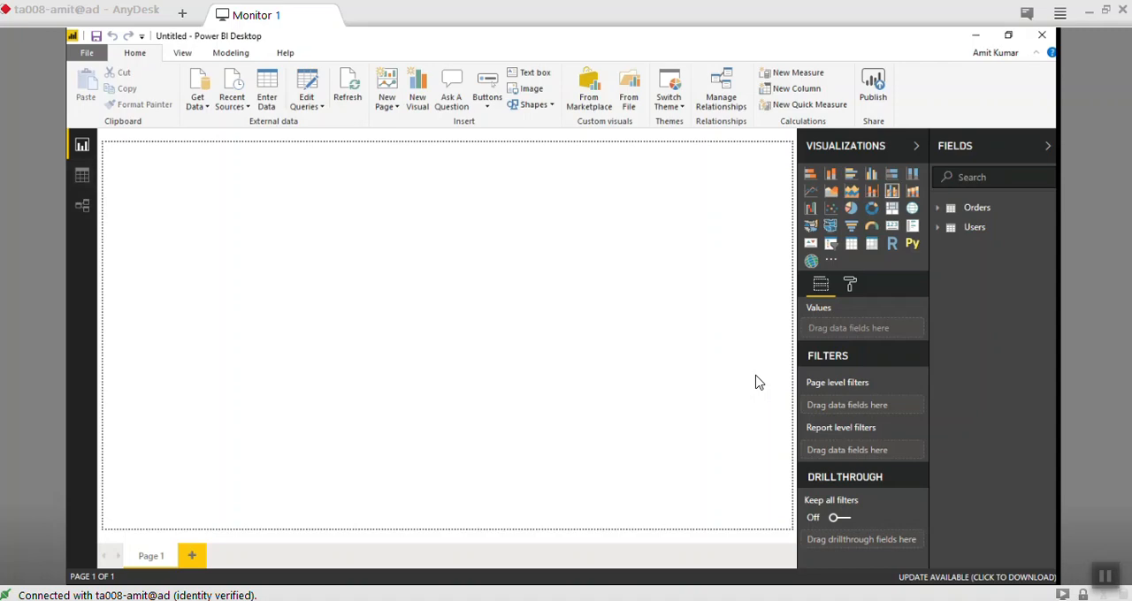
- Examine the data type and format properties of the City, Customer ID and Order Date fields in the Orders table
{"action": "left_click", "coordinate": [938, 208]}
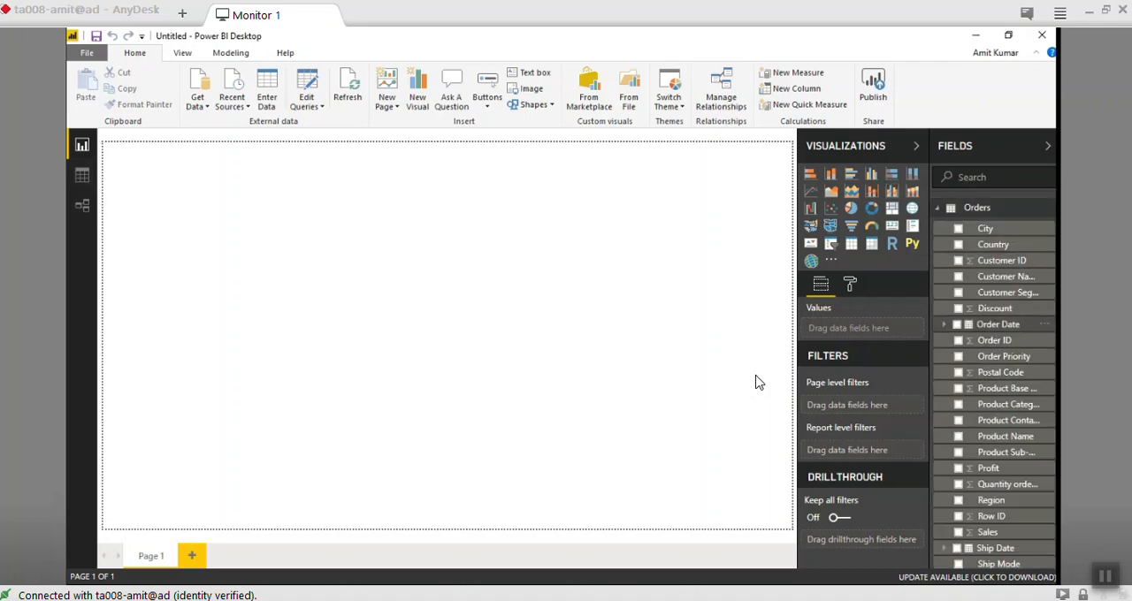
{"action": "left_click", "coordinate": [998, 325]}
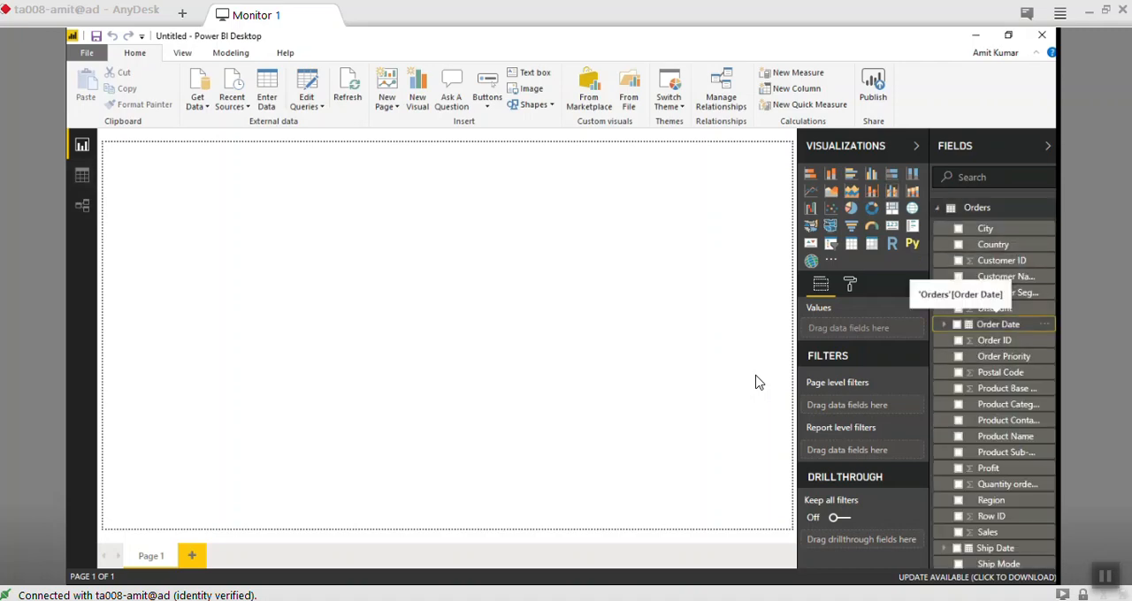
{"action": "left_click", "coordinate": [231, 53]}
{"action": "left_click", "coordinate": [135, 53]}
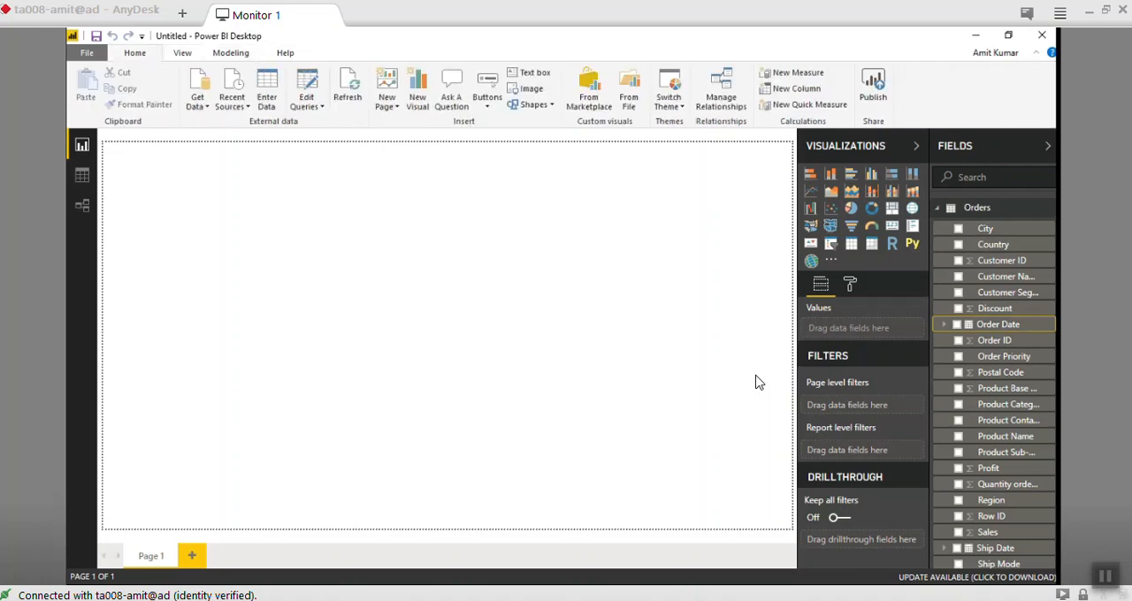
{"action": "left_click", "coordinate": [182, 53]}
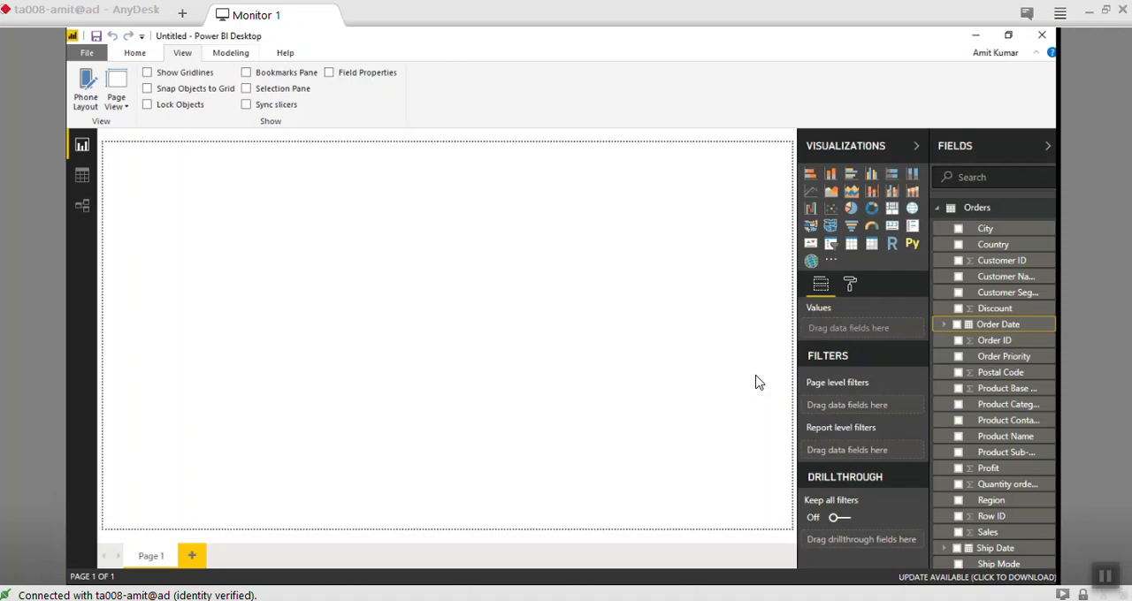
{"action": "left_click", "coordinate": [231, 53]}
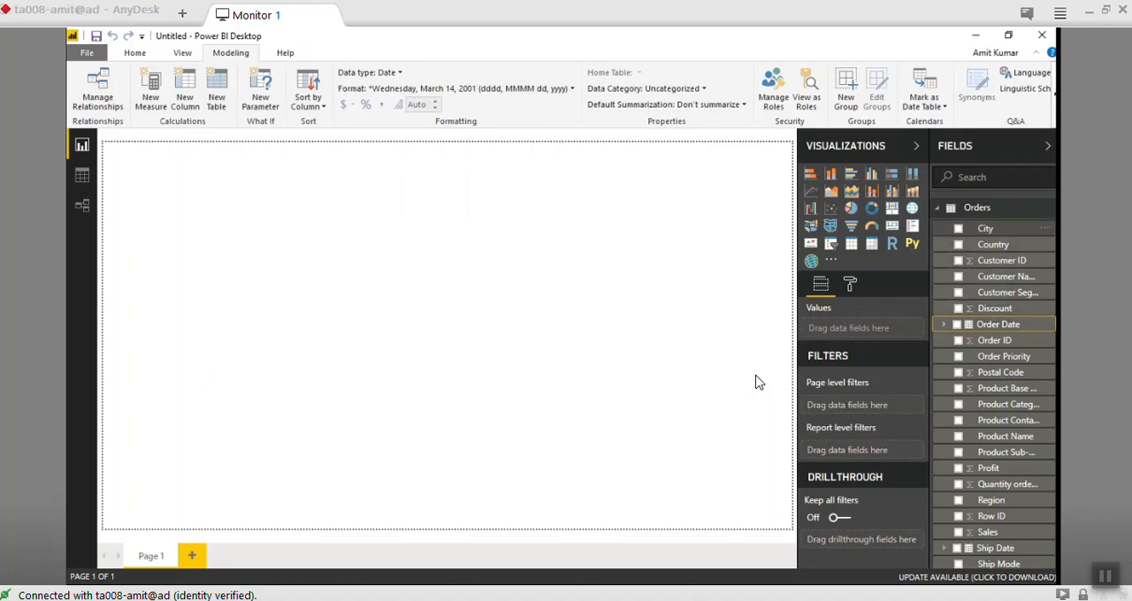
{"action": "left_click", "coordinate": [986, 228]}
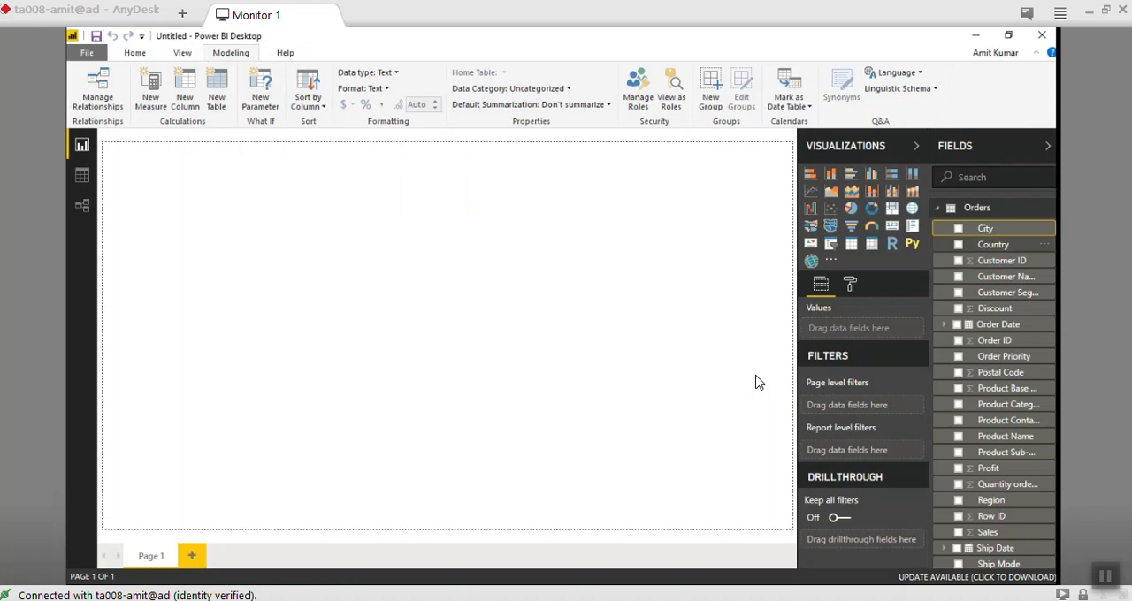
{"action": "left_click", "coordinate": [1002, 260]}
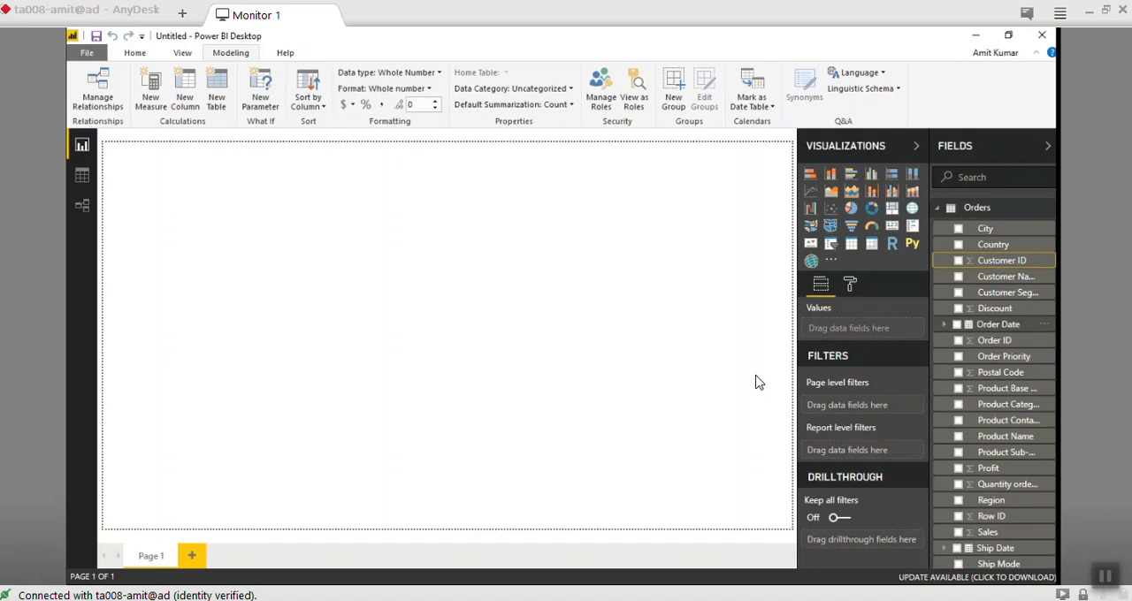
{"action": "left_click", "coordinate": [998, 325]}
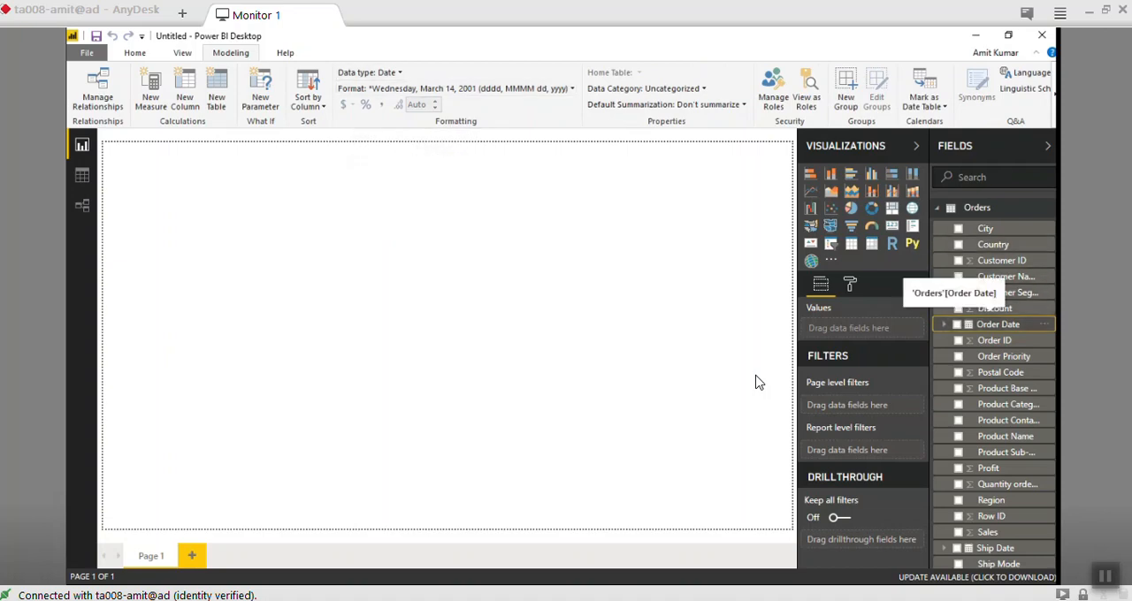
- Set the Order Date field's format to 14-Mar-01 (dd-MMM-yy)
{"action": "left_click", "coordinate": [572, 88]}
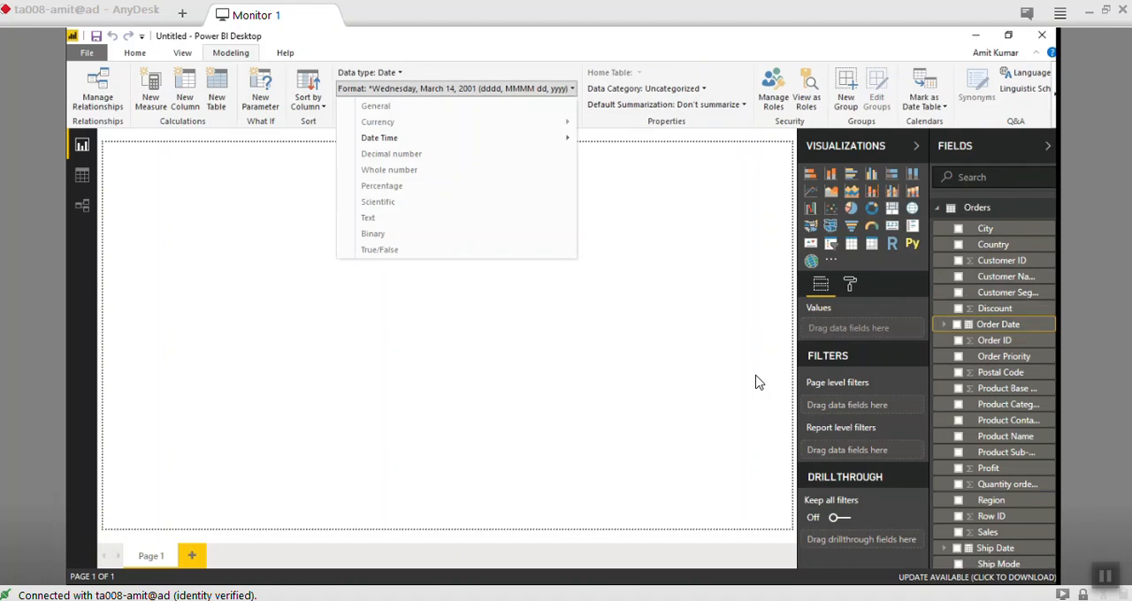
{"action": "mouse_move", "coordinate": [457, 138]}
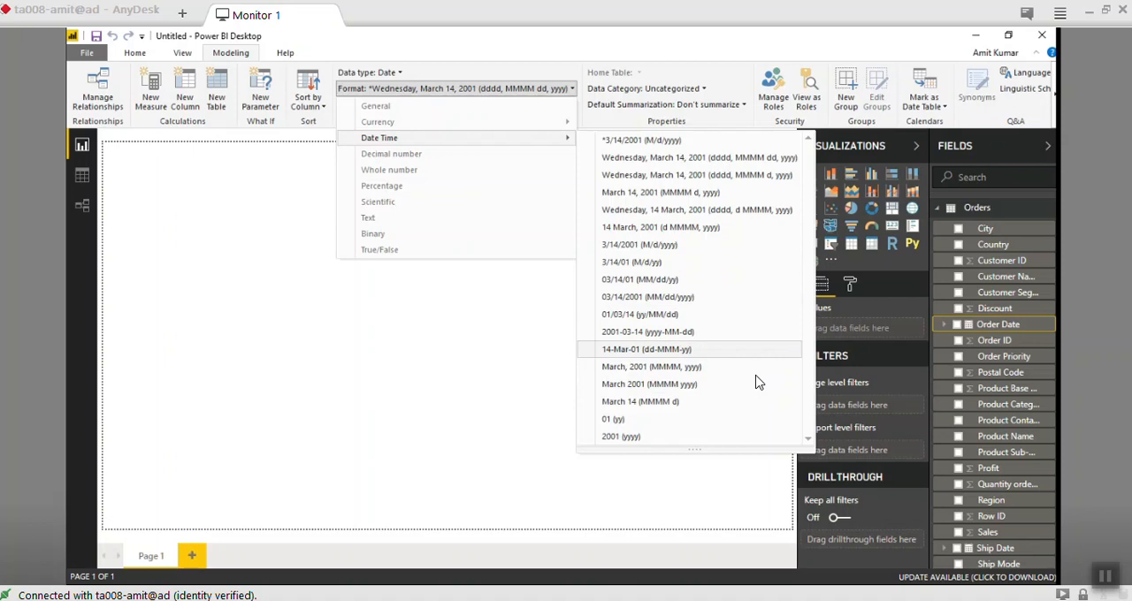
{"action": "key", "text": "Return"}
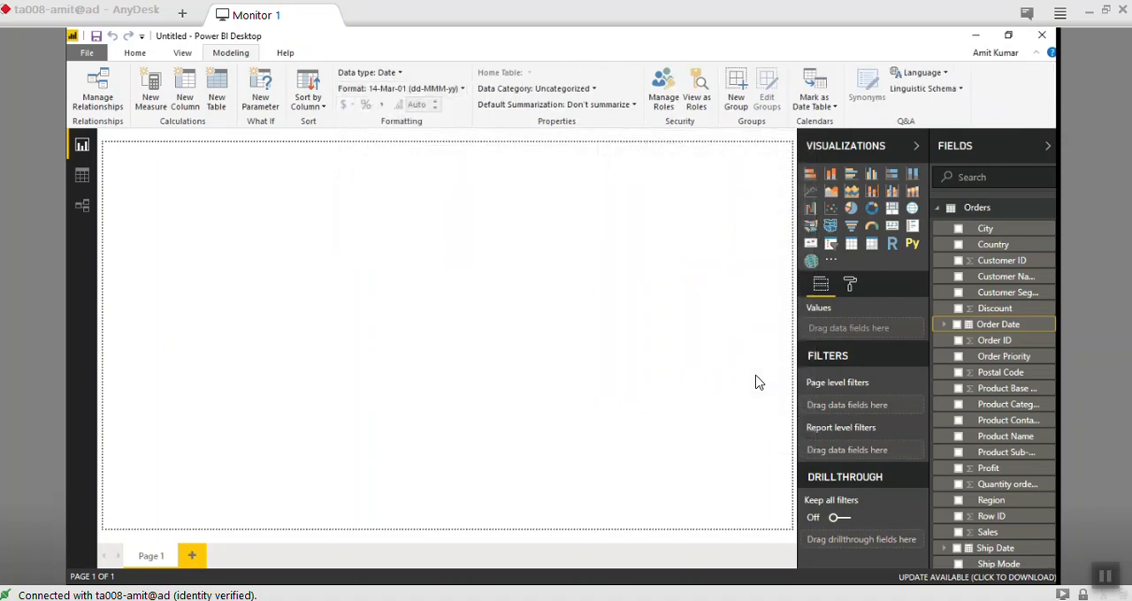
- Set the Order Date field's format to 3/14/2001 (M/d/yyyy)
{"action": "left_click", "coordinate": [402, 88]}
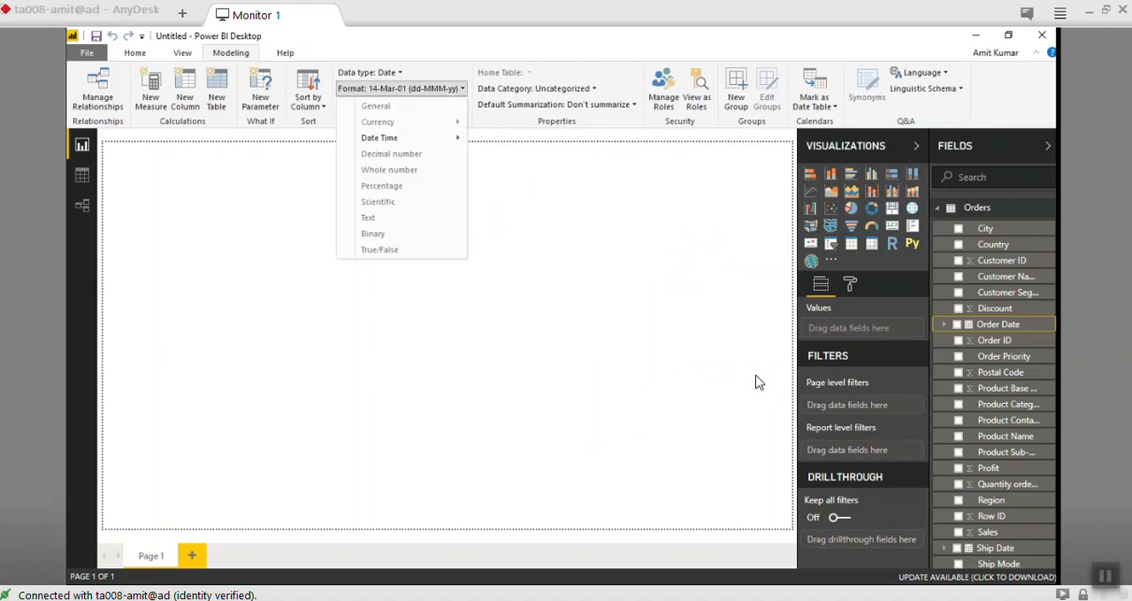
{"action": "mouse_move", "coordinate": [403, 138]}
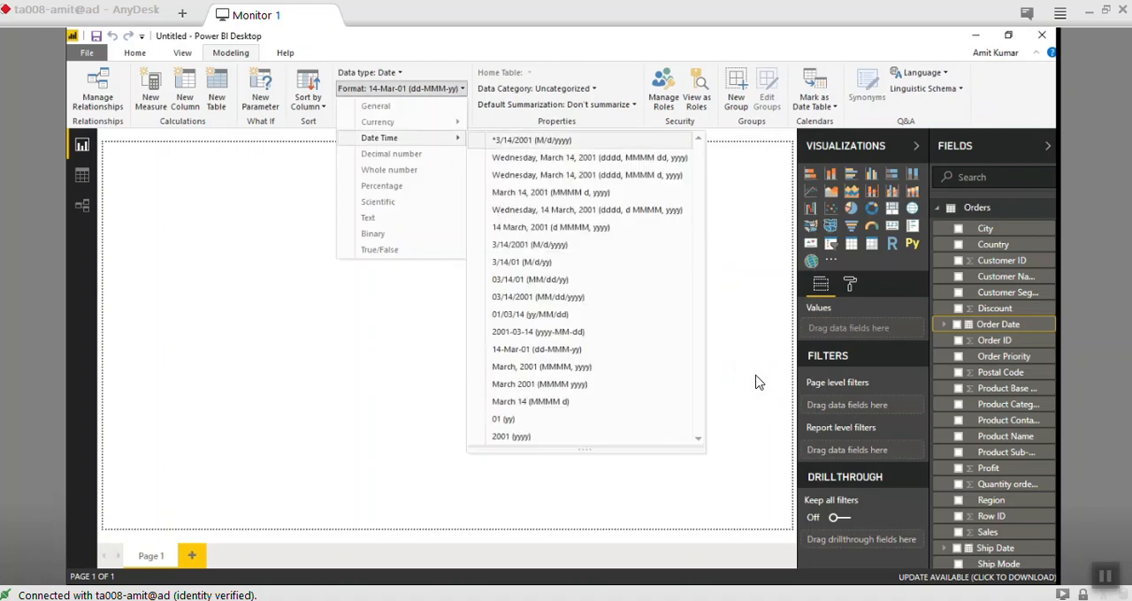
{"action": "key", "text": "Down"}
{"action": "key", "text": "Down"}
{"action": "key", "text": "Down"}
{"action": "key", "text": "Down"}
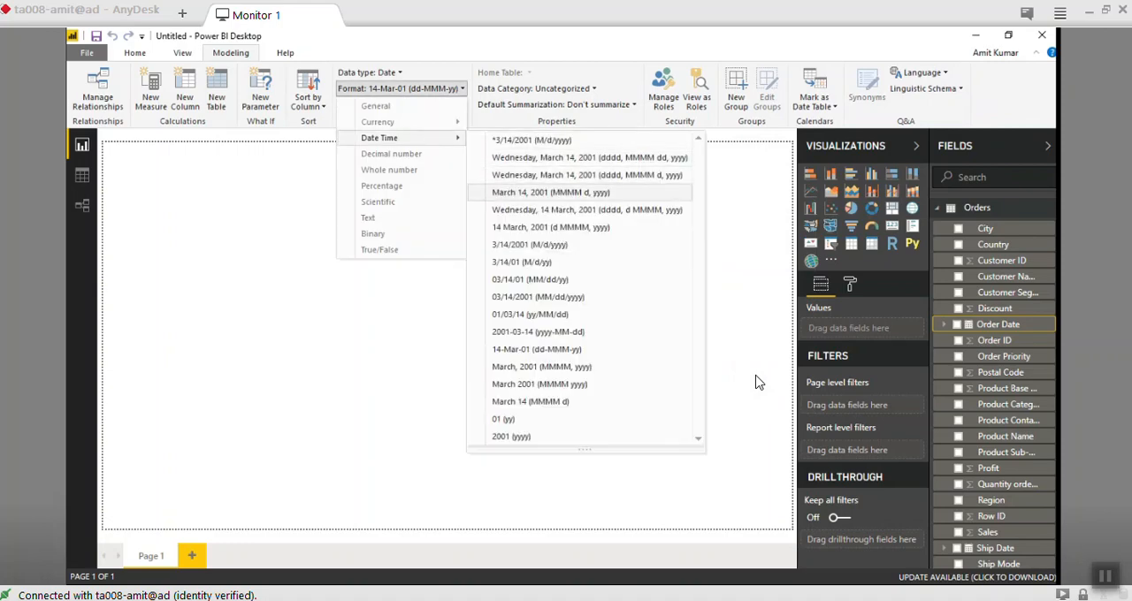
{"action": "key", "text": "Down"}
{"action": "key", "text": "Down"}
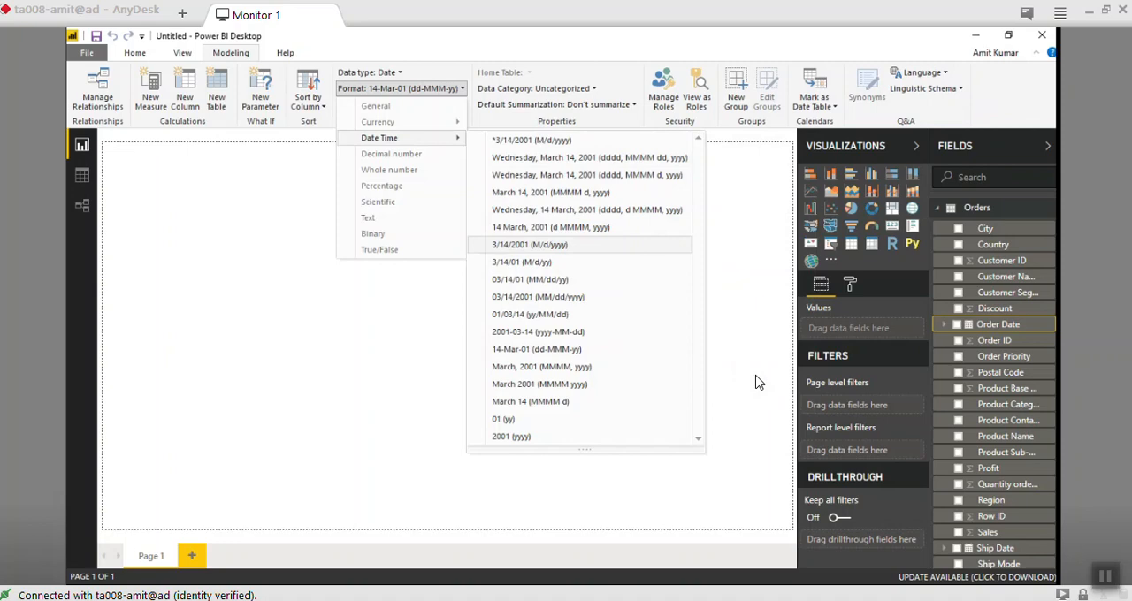
{"action": "key", "text": "Return"}
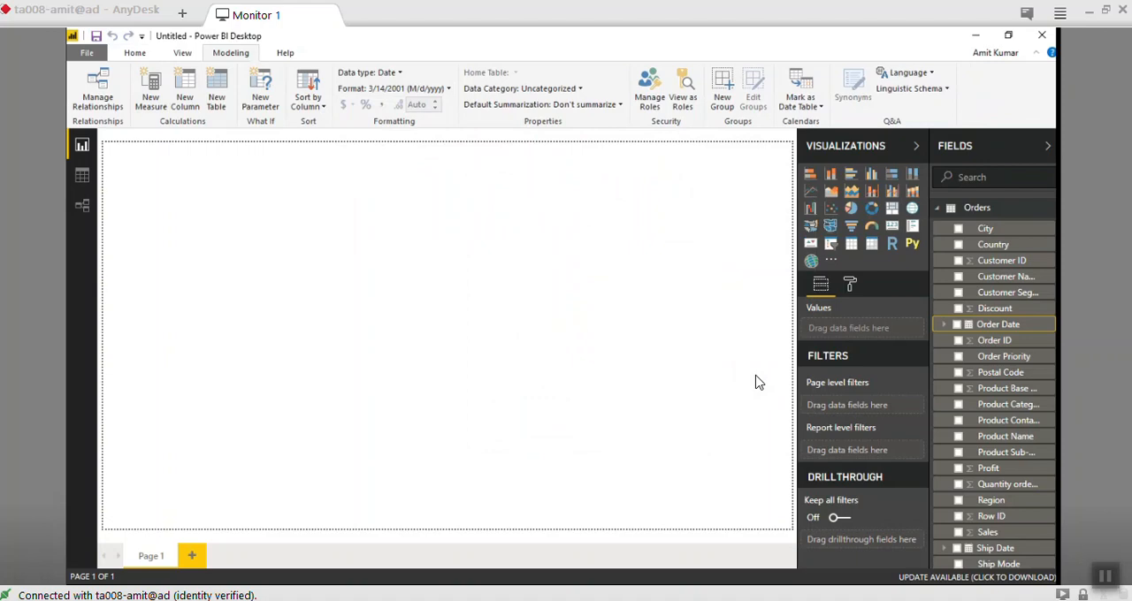
- Set the Ship Date field's format in the Orders table to 3/14/2001 (M/d/yyyy)
{"action": "scroll", "coordinate": [1009, 477], "scroll_direction": "down", "scroll_amount": 1}
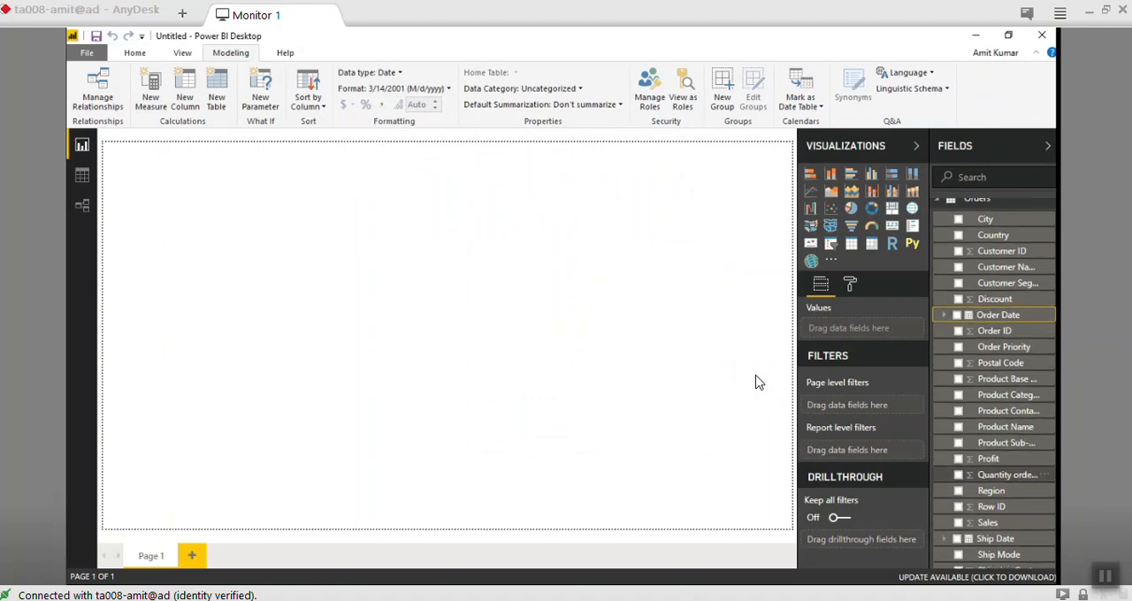
{"action": "scroll", "coordinate": [1009, 476], "scroll_direction": "down", "scroll_amount": 1}
{"action": "left_click", "coordinate": [999, 476]}
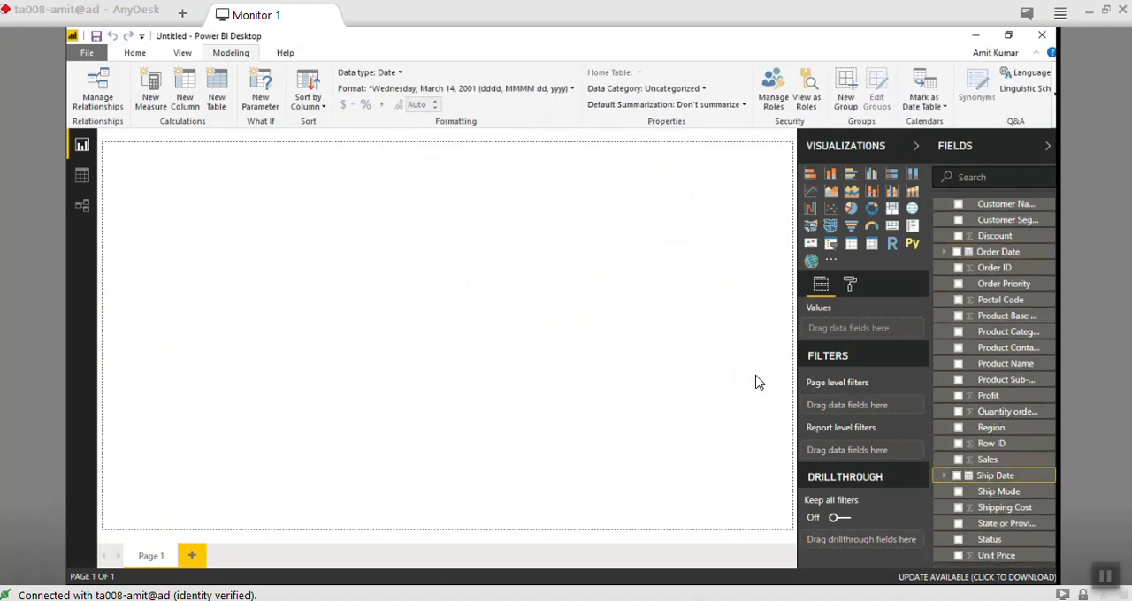
{"action": "left_click", "coordinate": [456, 88]}
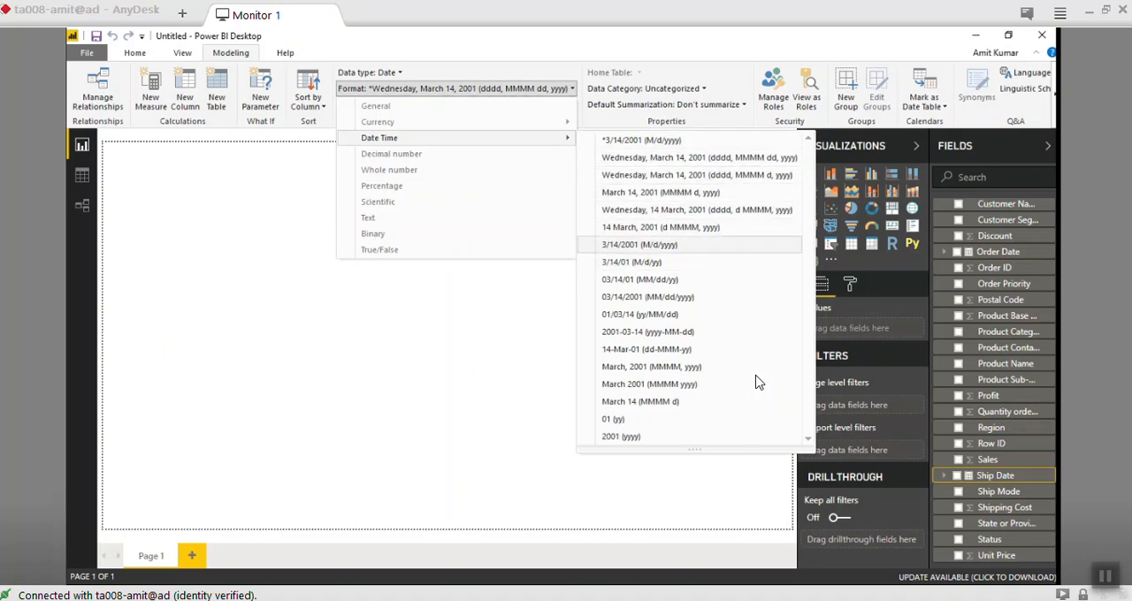
{"action": "left_click", "coordinate": [639, 245]}
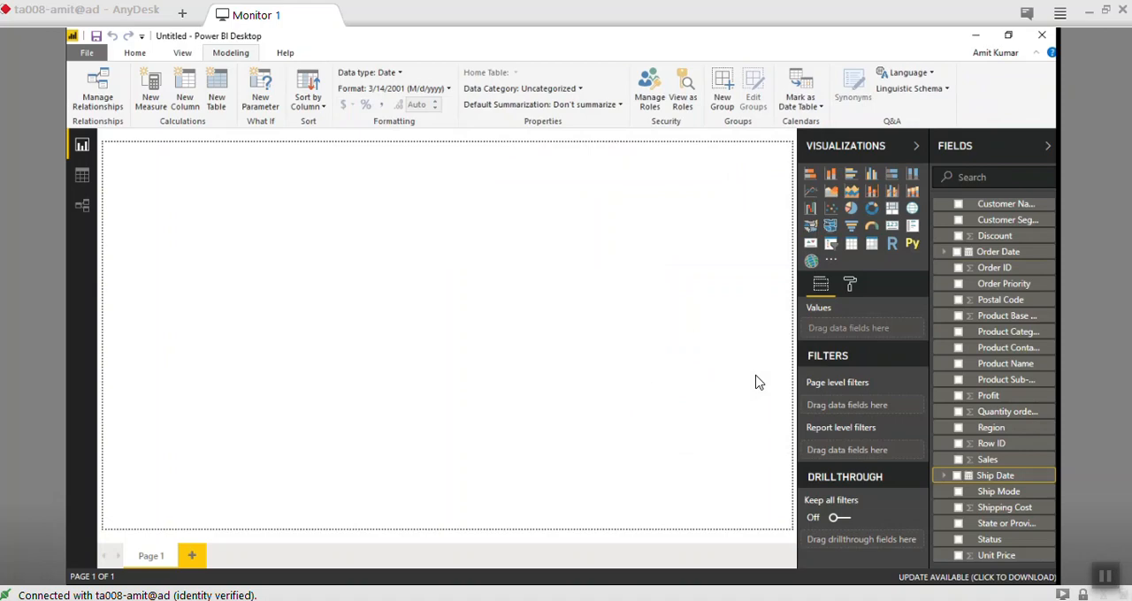
{"action": "scroll", "coordinate": [994, 232], "scroll_direction": "up", "scroll_amount": 1}
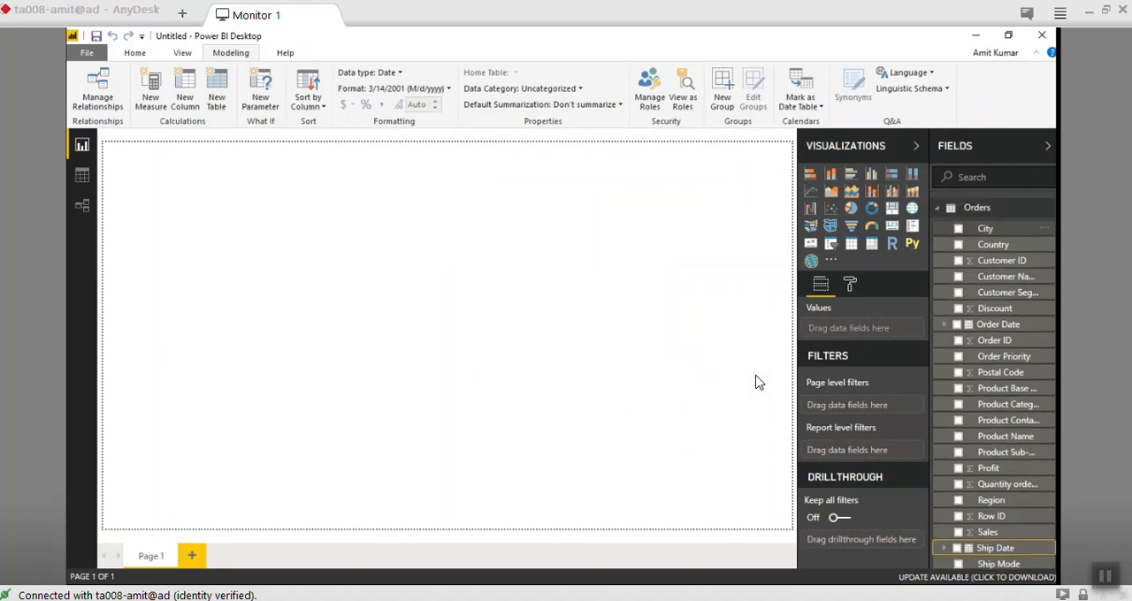
{"action": "left_click", "coordinate": [938, 207]}
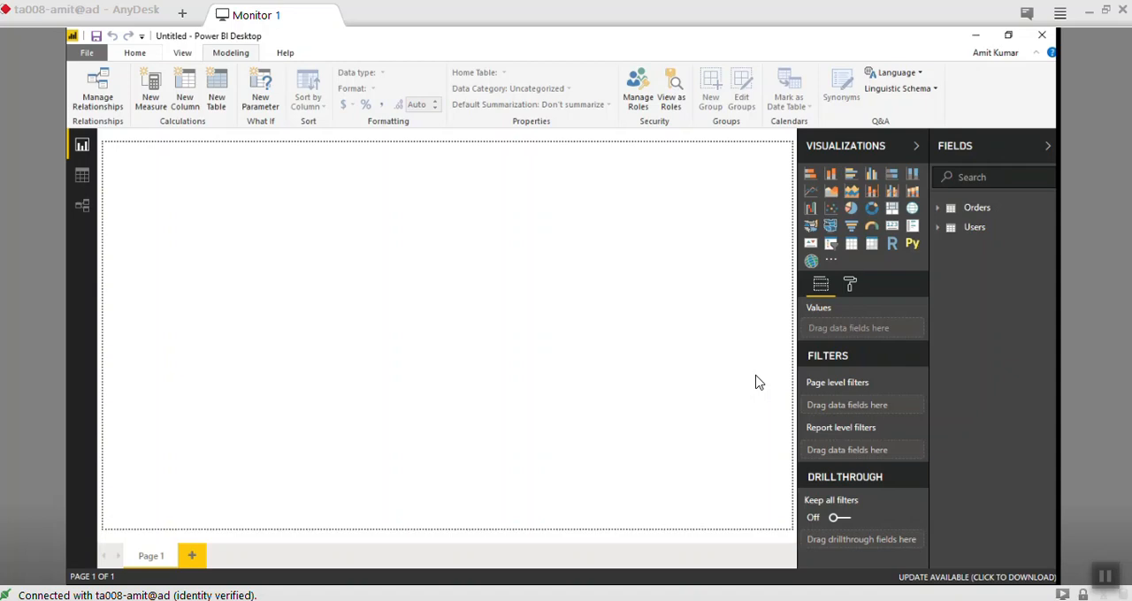
{"action": "left_click", "coordinate": [977, 208]}
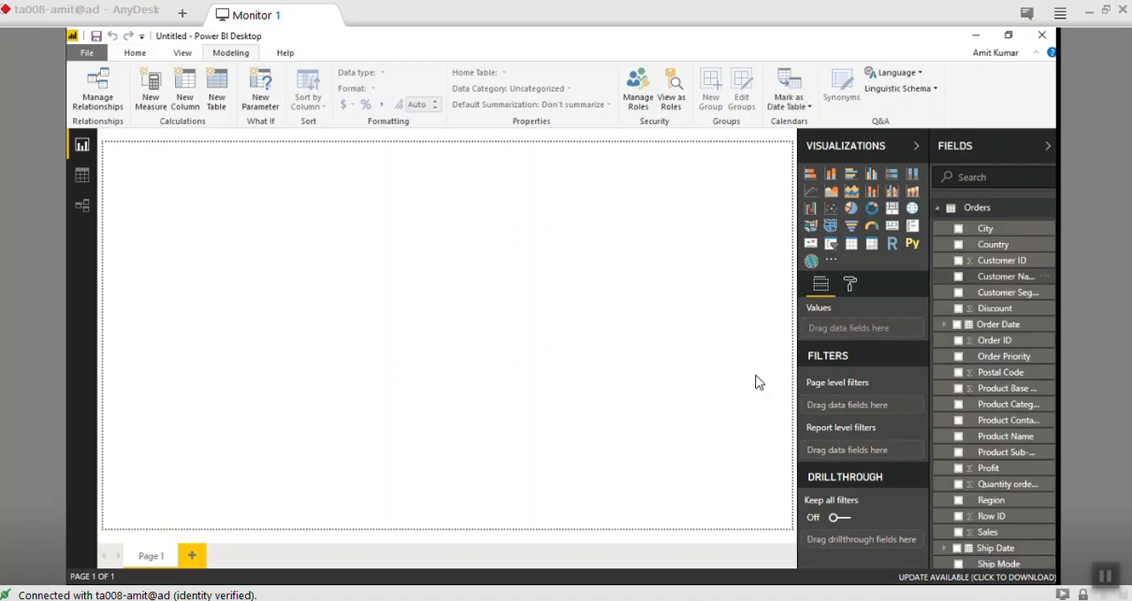
{"action": "left_click", "coordinate": [976, 207]}
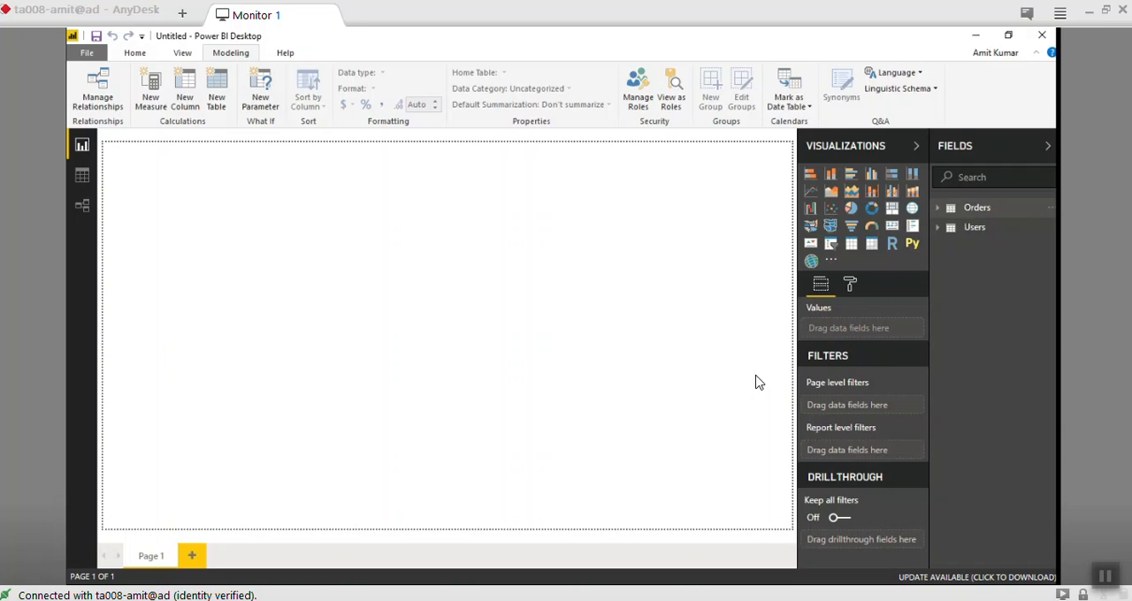
{"action": "left_click", "coordinate": [977, 208]}
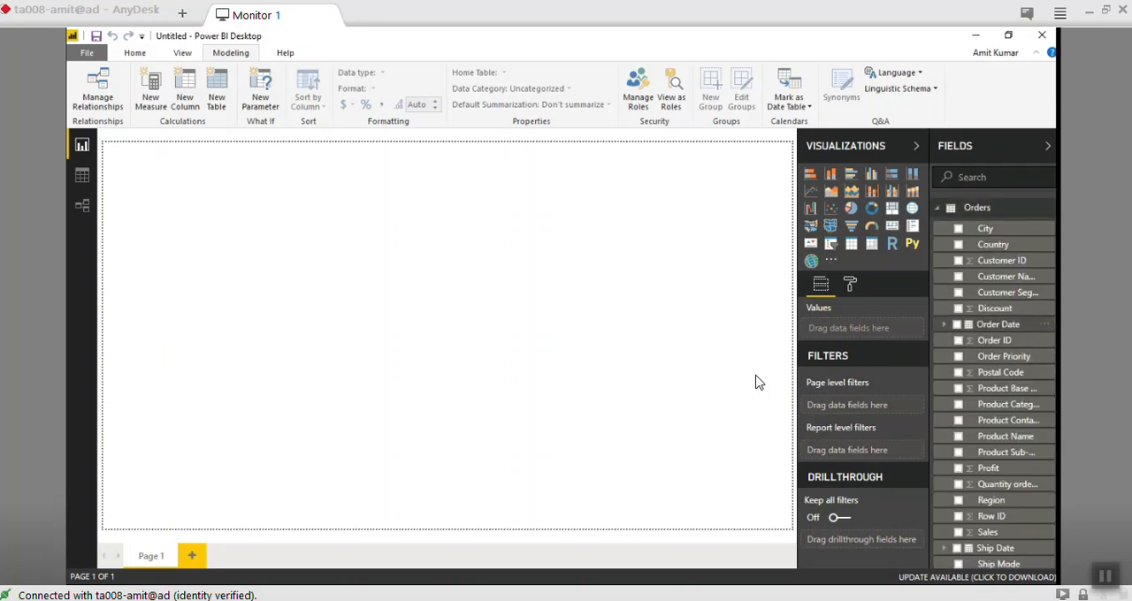
- Place Year from the Order Date hierarchy in the upper-left corner of the report page as a slicer
{"action": "left_click", "coordinate": [943, 325]}
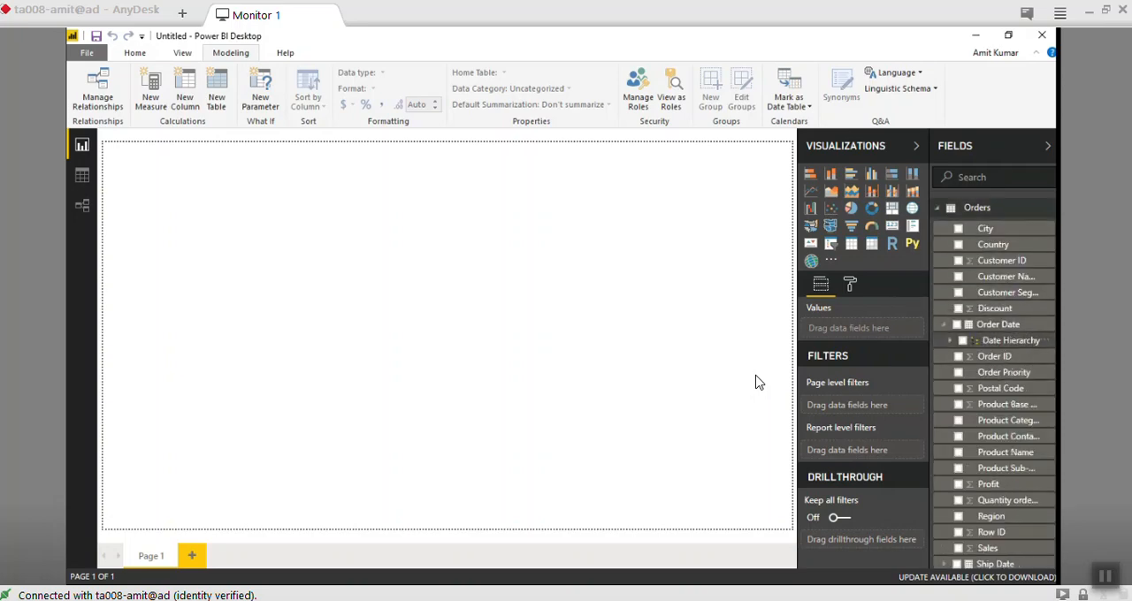
{"action": "left_click", "coordinate": [950, 341]}
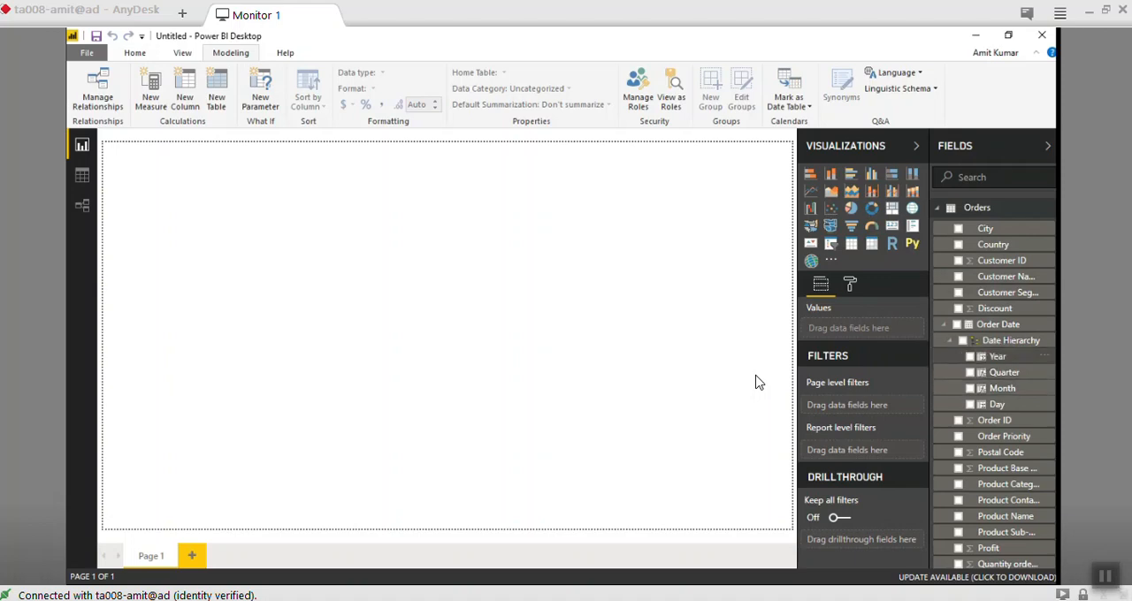
{"action": "left_click_drag", "start_coordinate": [998, 356], "coordinate": [117, 168]}
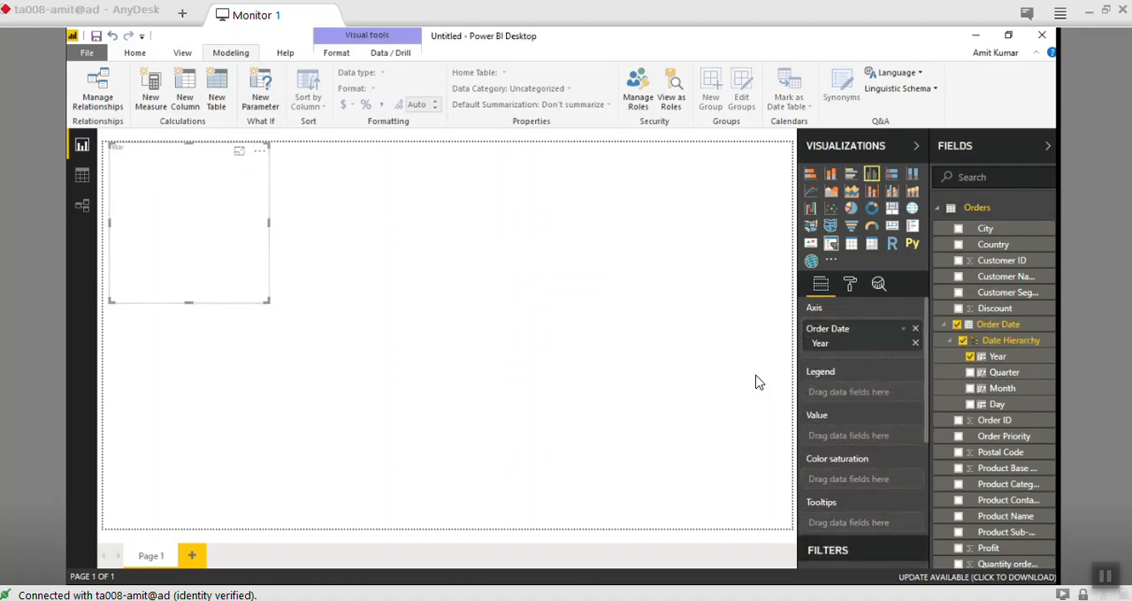
{"action": "left_click", "coordinate": [830, 243]}
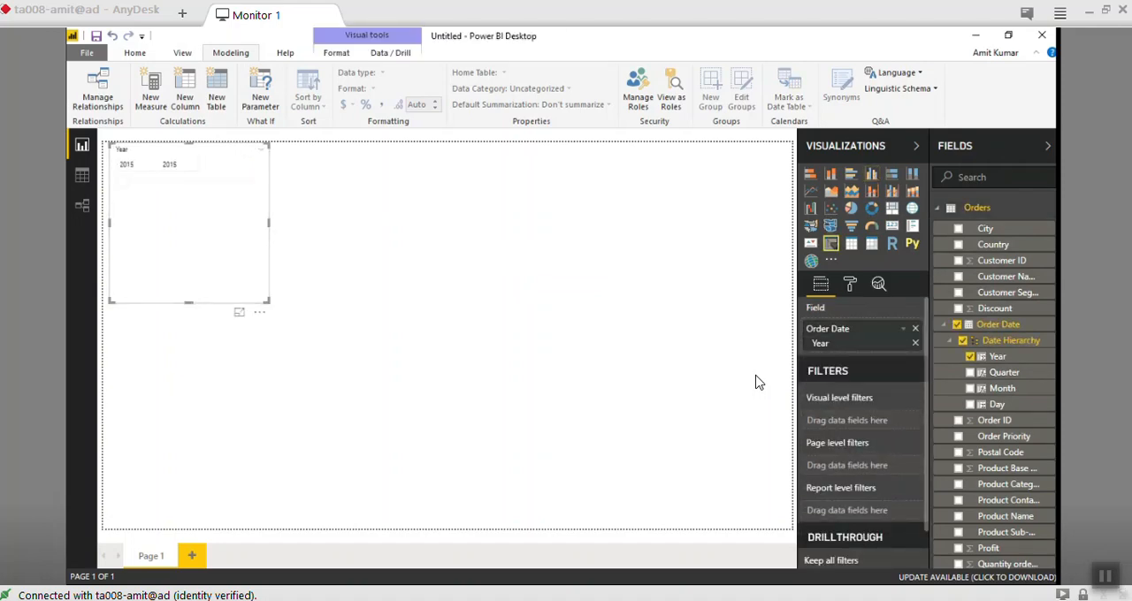
- Change the Year slicer to the Dropdown style and check its list of values
{"action": "left_click", "coordinate": [261, 149]}
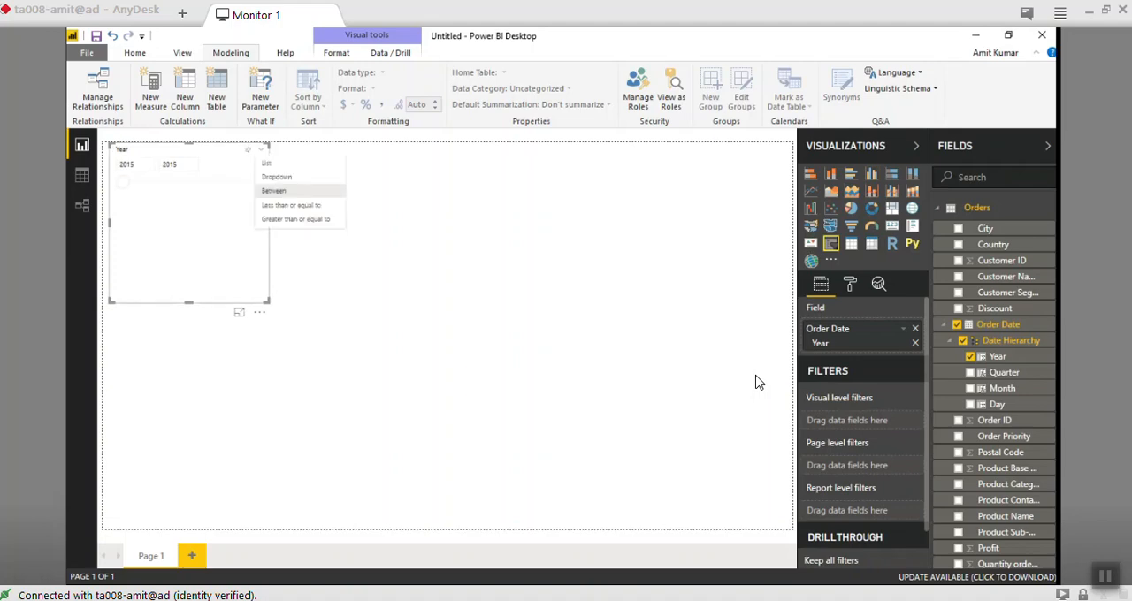
{"action": "left_click", "coordinate": [276, 177]}
{"action": "left_click", "coordinate": [257, 165]}
{"action": "left_click", "coordinate": [257, 165]}
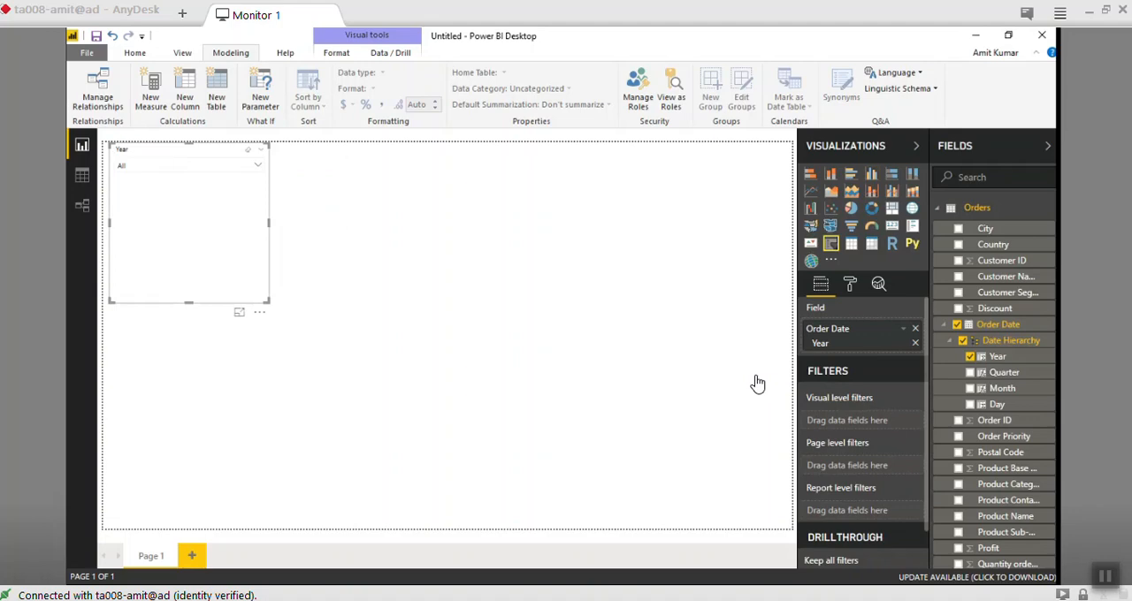
- Try the List style on the Year slicer and return it to the Dropdown style
{"action": "left_click", "coordinate": [261, 150]}
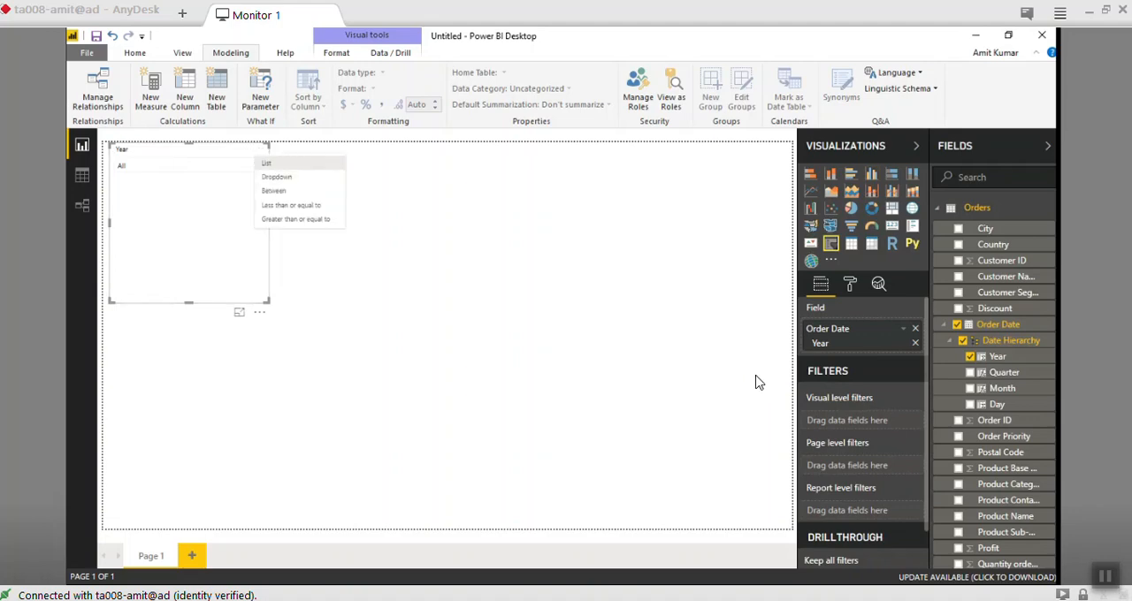
{"action": "left_click", "coordinate": [267, 163]}
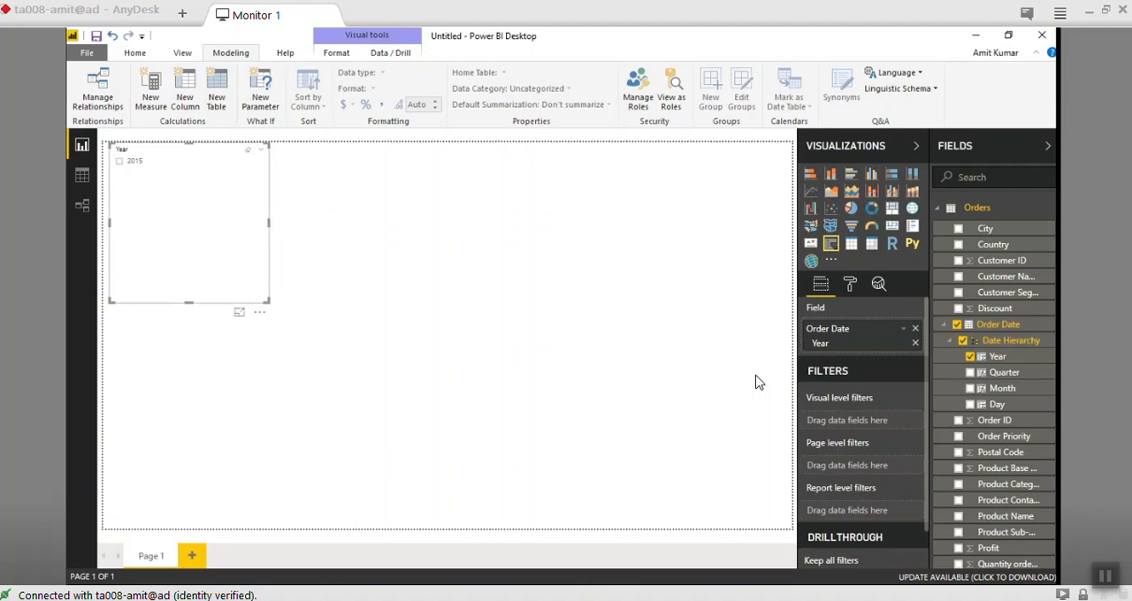
{"action": "left_click", "coordinate": [261, 149]}
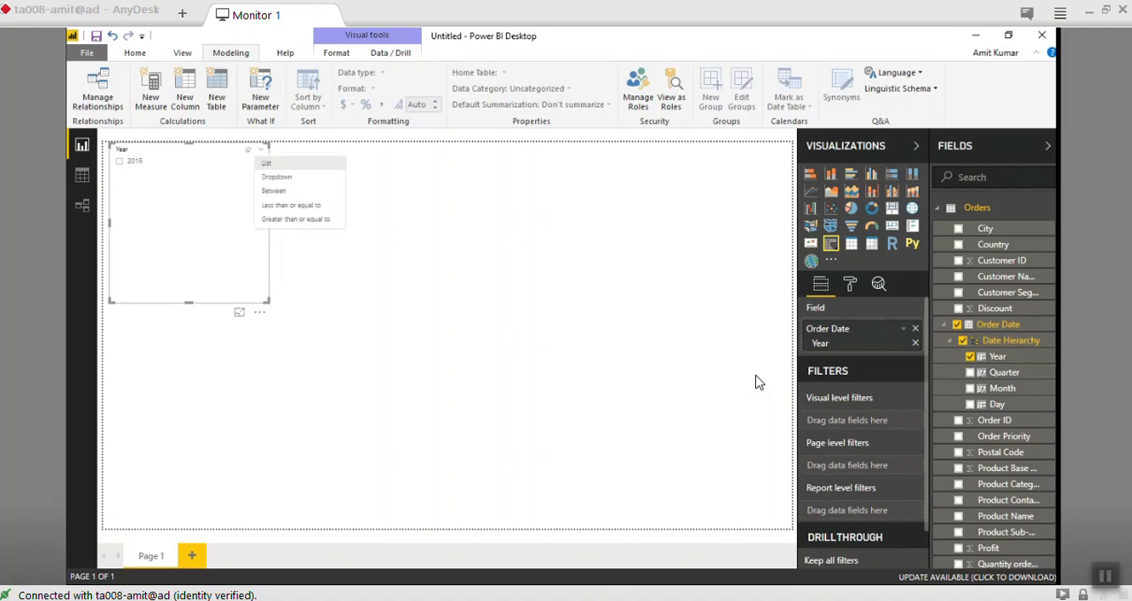
{"action": "left_click", "coordinate": [270, 177]}
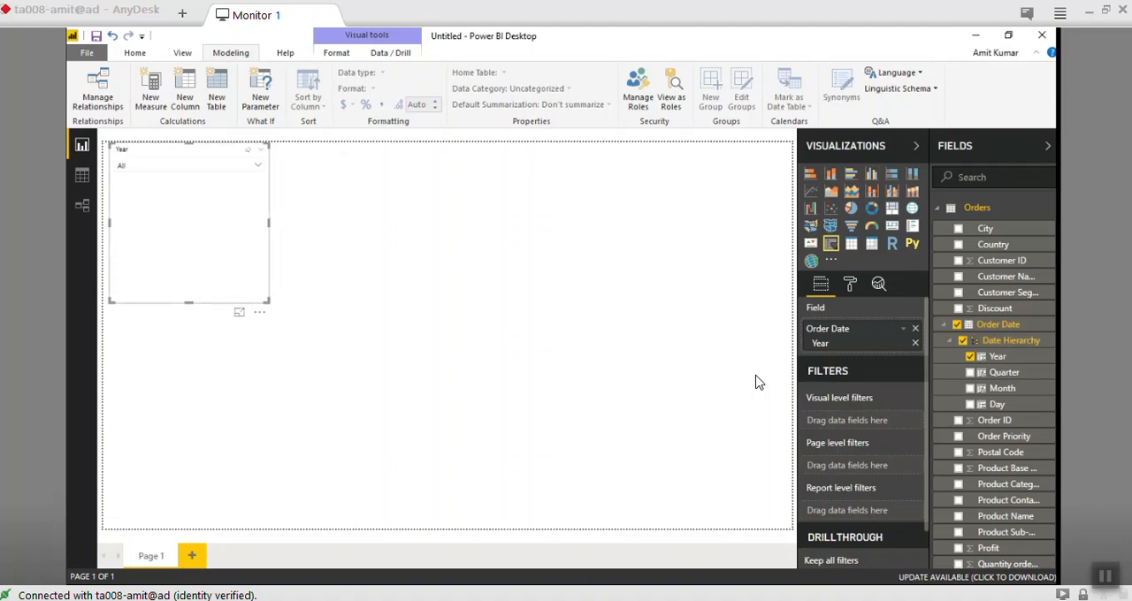
- Change the Year slicer to the Between style and reduce its height to just below the range slider
{"action": "left_click", "coordinate": [261, 150]}
{"action": "left_click", "coordinate": [273, 191]}
{"action": "left_click", "coordinate": [261, 150]}
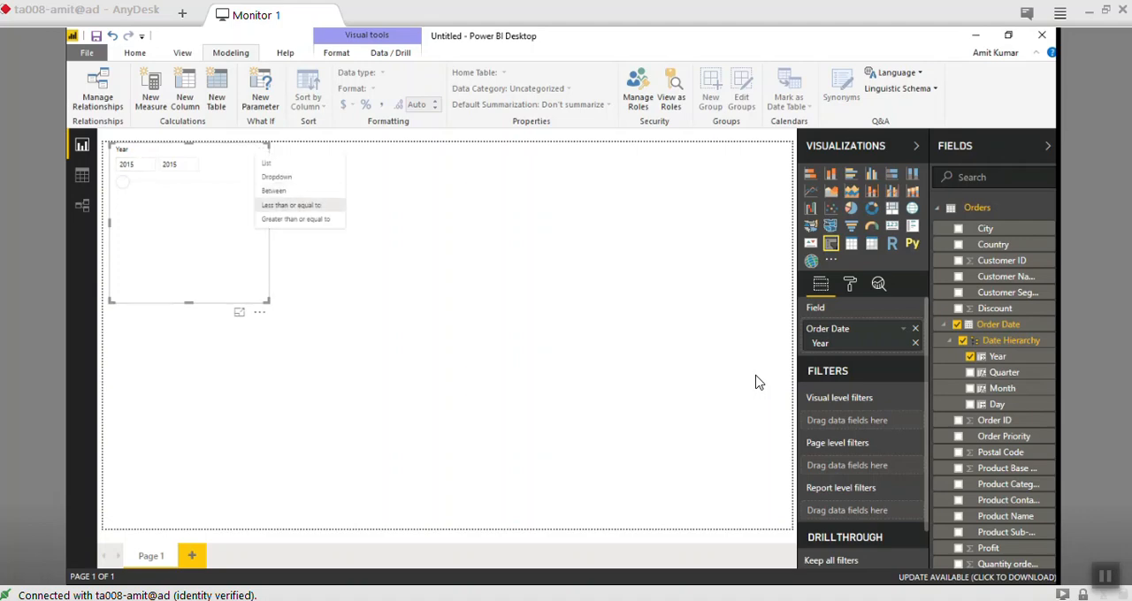
{"action": "left_click", "coordinate": [291, 205]}
{"action": "left_click", "coordinate": [189, 221]}
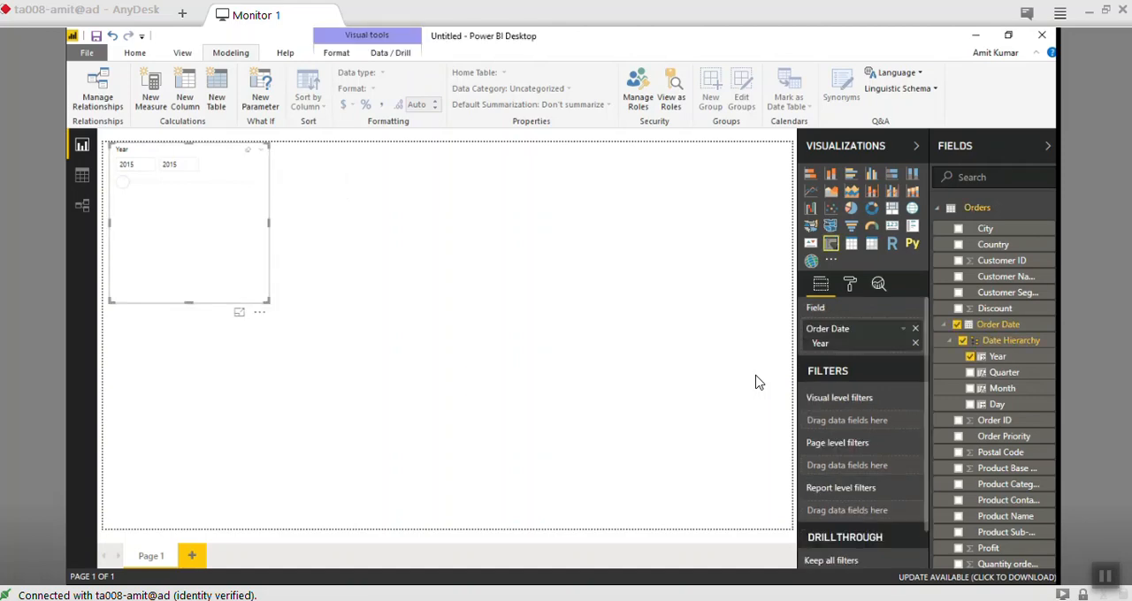
{"action": "left_click_drag", "start_coordinate": [188, 303], "coordinate": [188, 207]}
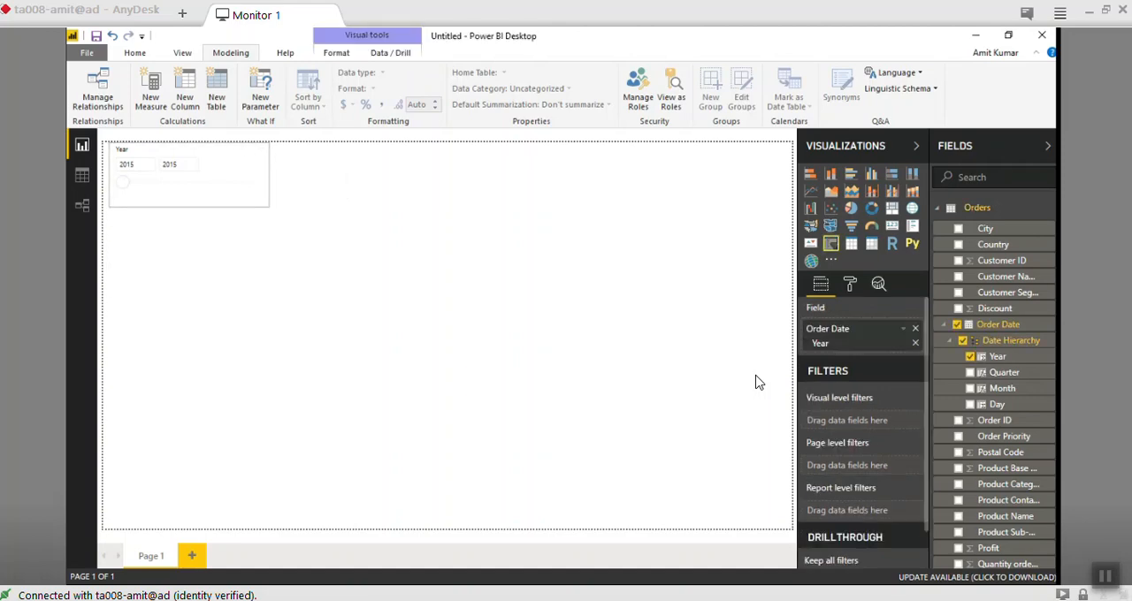
{"action": "left_click", "coordinate": [944, 325]}
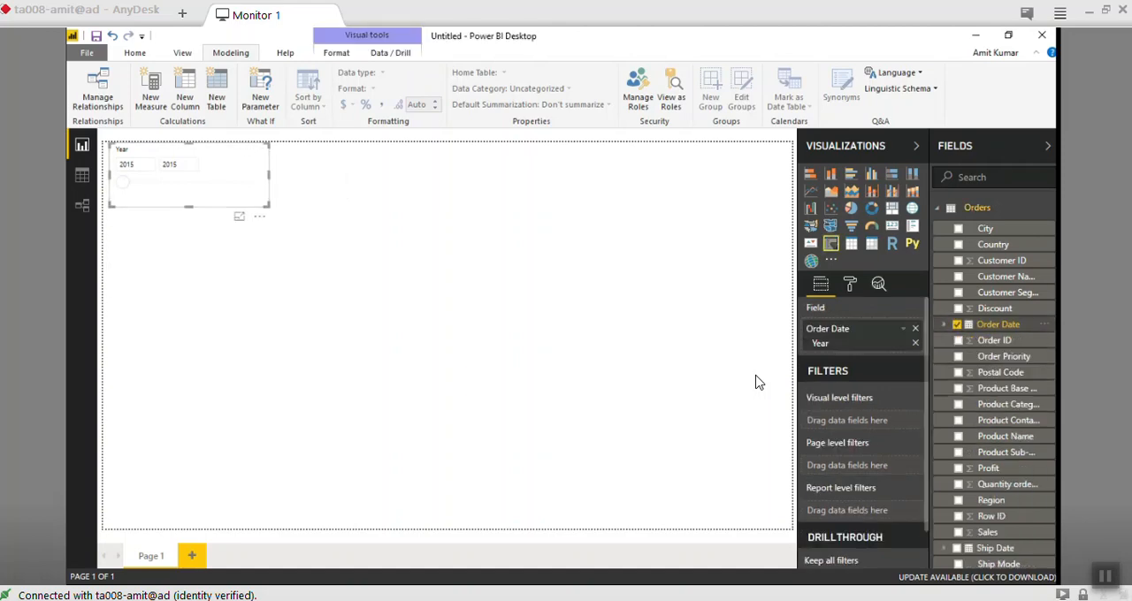
{"action": "left_click", "coordinate": [997, 325]}
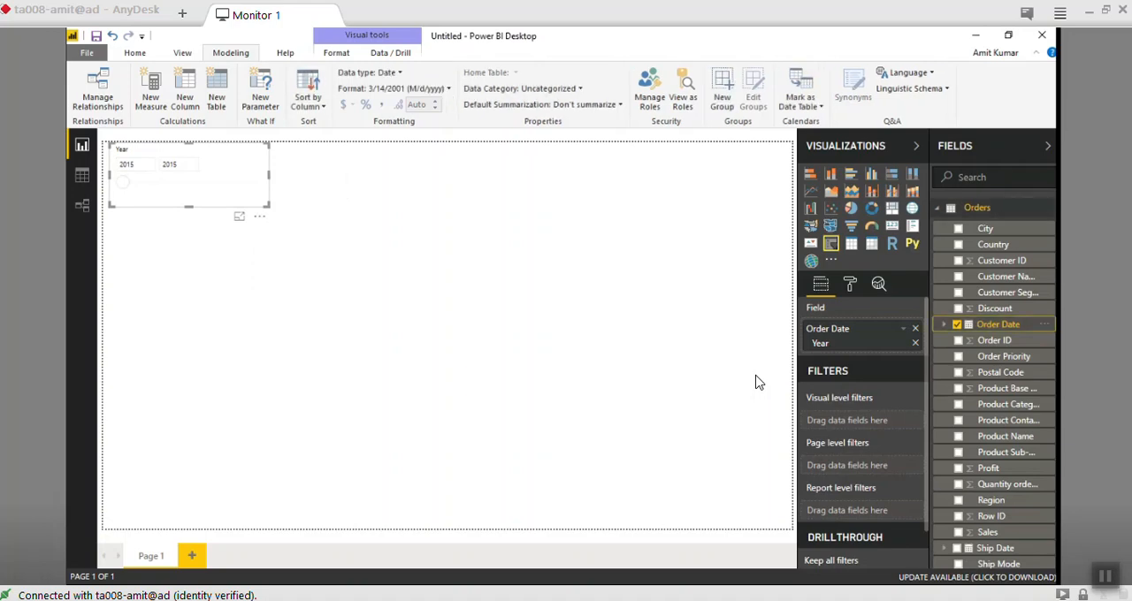
{"action": "left_click", "coordinate": [944, 325]}
{"action": "left_click", "coordinate": [944, 325]}
{"action": "left_click", "coordinate": [944, 325]}
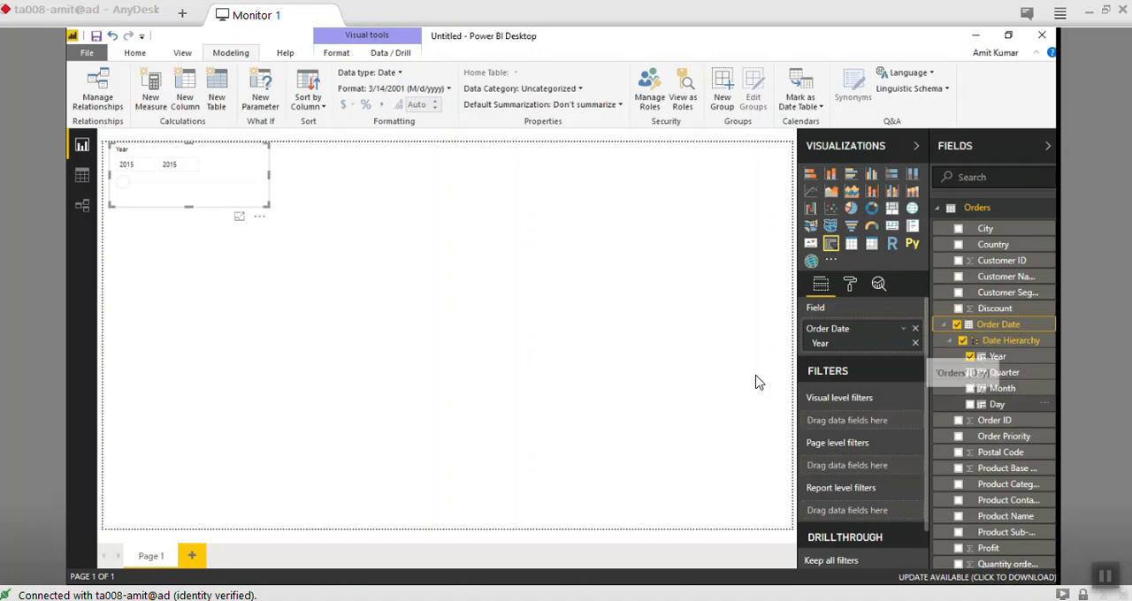
- Place Quarter from the Order Date hierarchy on the page as a slicer and move it beside the Year slicer
{"action": "left_click_drag", "start_coordinate": [1004, 372], "coordinate": [339, 186]}
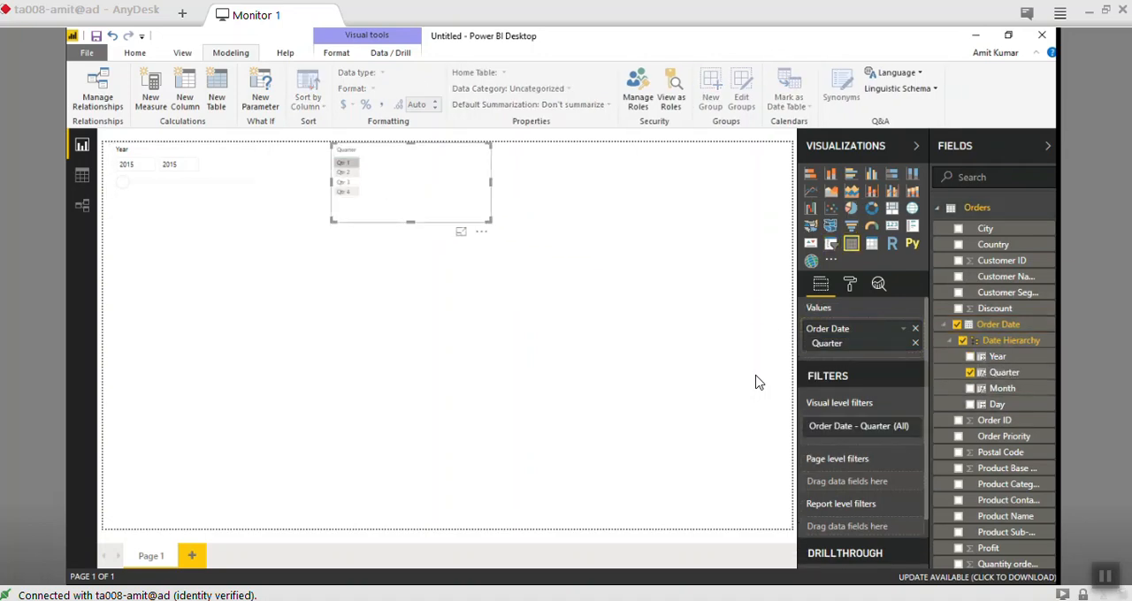
{"action": "left_click", "coordinate": [831, 243]}
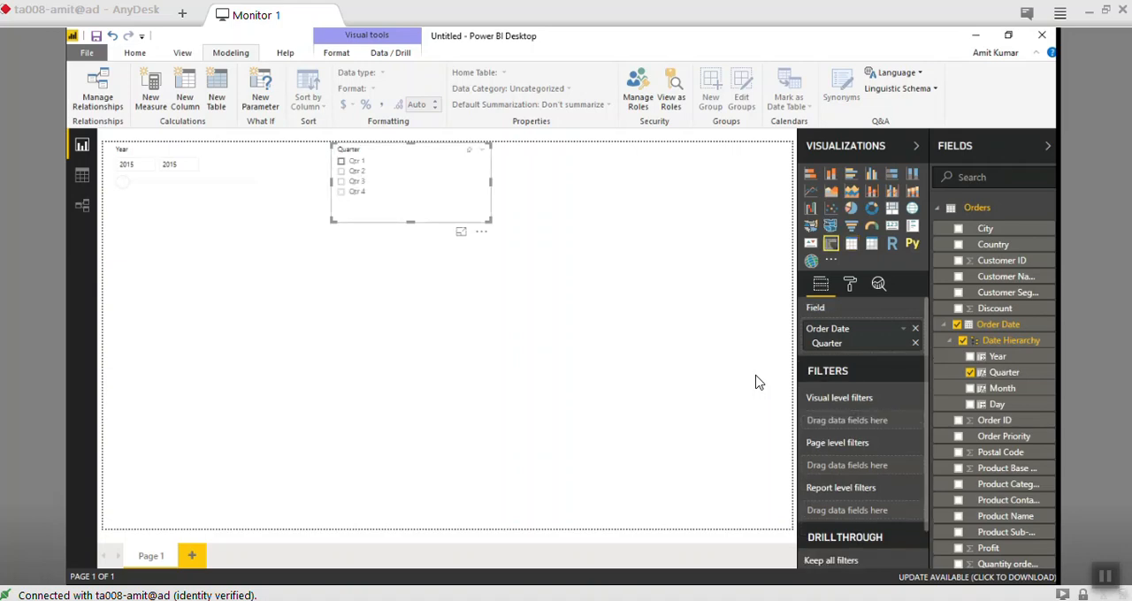
{"action": "left_click_drag", "start_coordinate": [403, 152], "coordinate": [290, 152]}
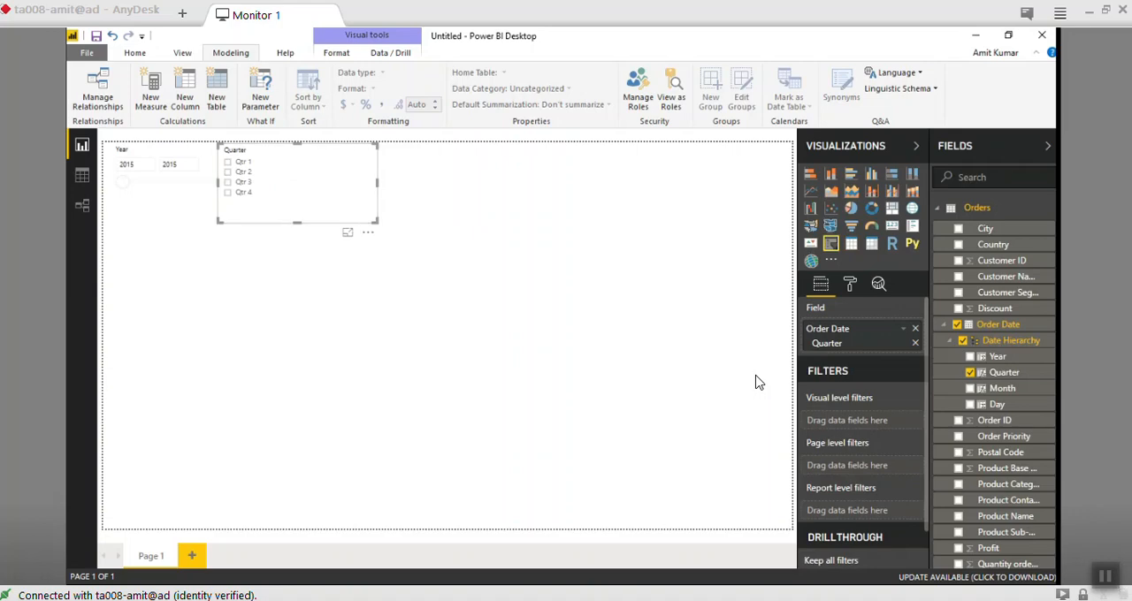
{"action": "left_click", "coordinate": [759, 382]}
- Place Month from the Order Date hierarchy on the page to the right of the Quarter slicer
{"action": "left_click_drag", "start_coordinate": [1002, 388], "coordinate": [349, 179]}
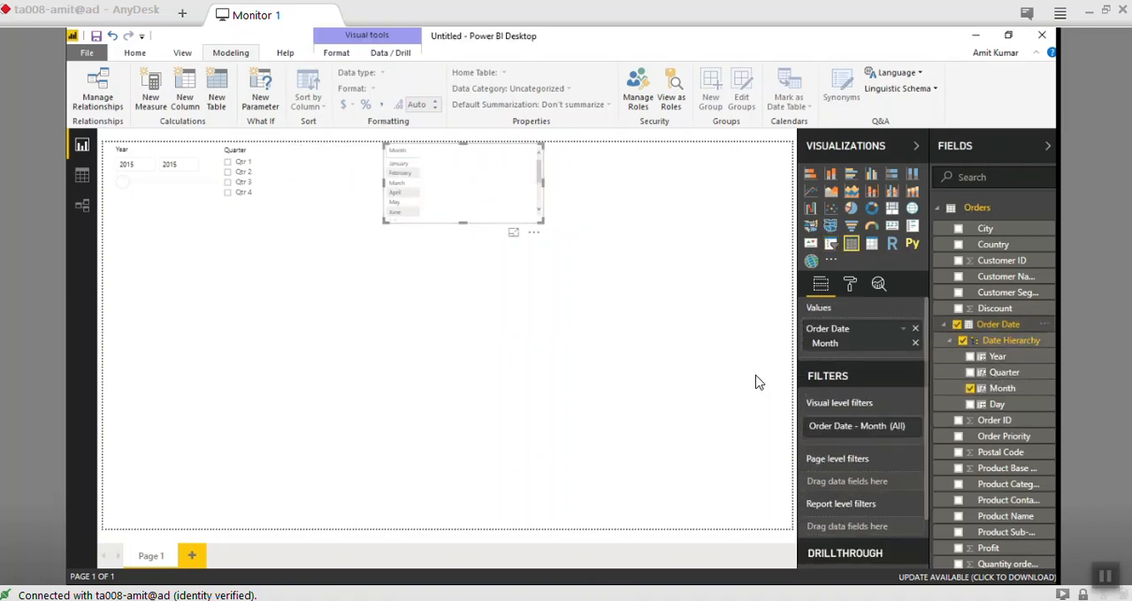
{"action": "left_click", "coordinate": [944, 325]}
{"action": "left_click", "coordinate": [944, 325]}
{"action": "left_click", "coordinate": [944, 325]}
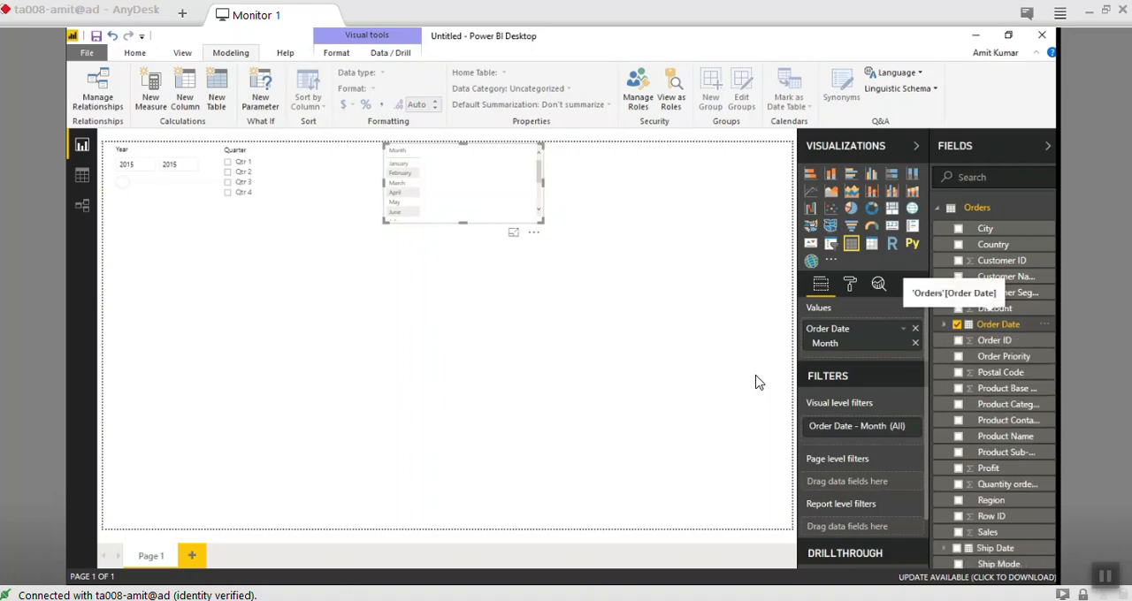
{"action": "left_click", "coordinate": [944, 325]}
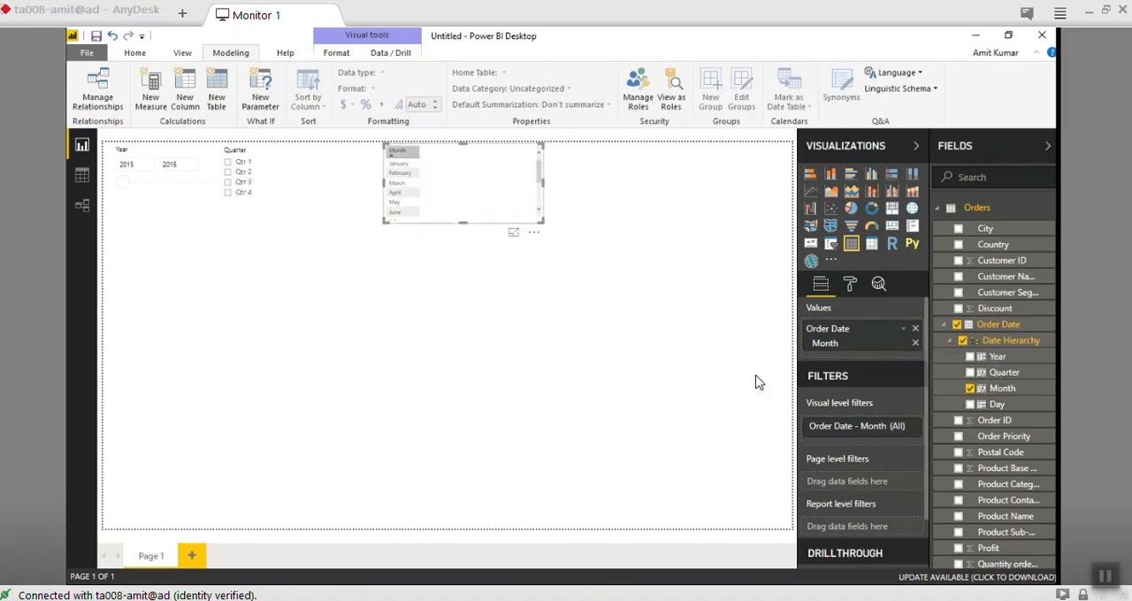
- Increase the height of the Month visual so all twelve months fit, and convert it to a slicer
{"action": "left_click", "coordinate": [756, 382]}
{"action": "left_click", "coordinate": [404, 153]}
{"action": "left_click_drag", "start_coordinate": [463, 223], "coordinate": [463, 321]}
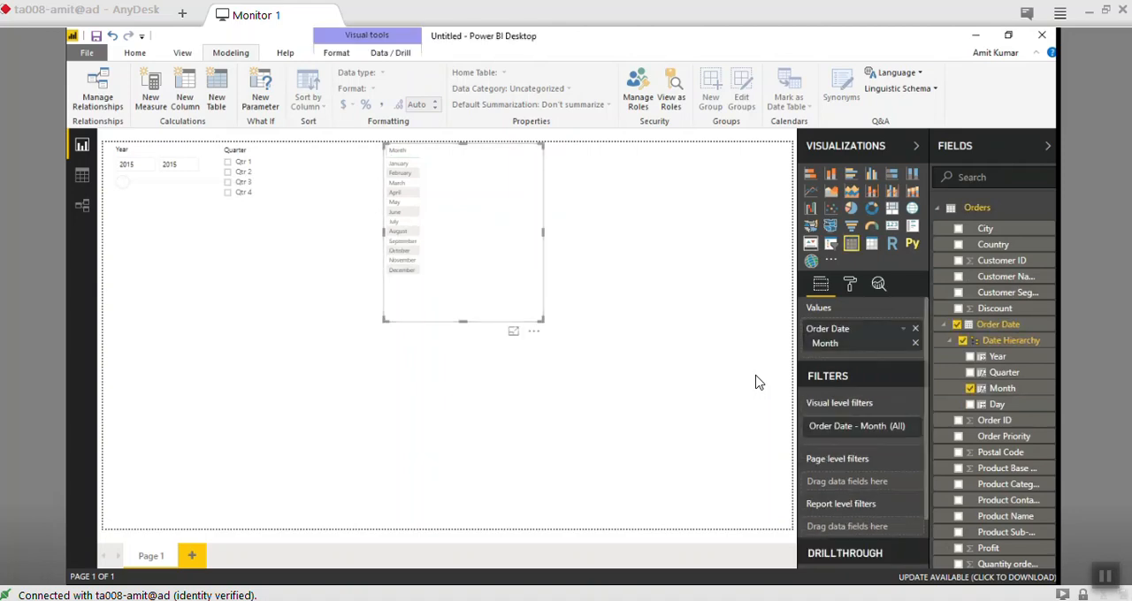
{"action": "left_click", "coordinate": [831, 244]}
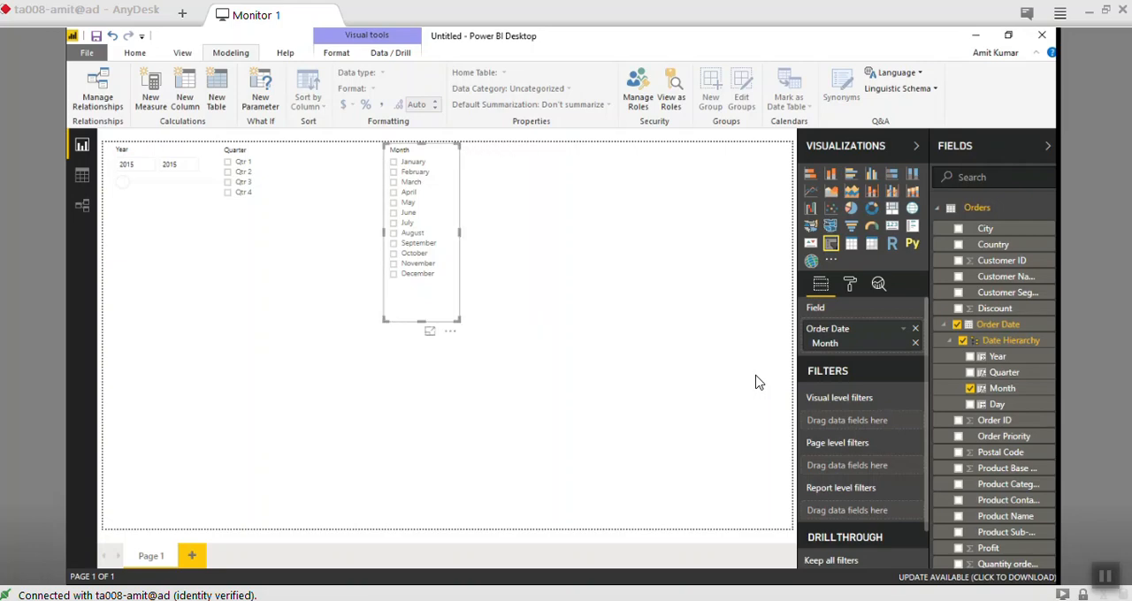
- Move the narrow Month slicer directly beside the Quarter options and trim its height to just below December
{"action": "left_click_drag", "start_coordinate": [421, 150], "coordinate": [314, 150]}
{"action": "left_click_drag", "start_coordinate": [314, 322], "coordinate": [314, 291]}
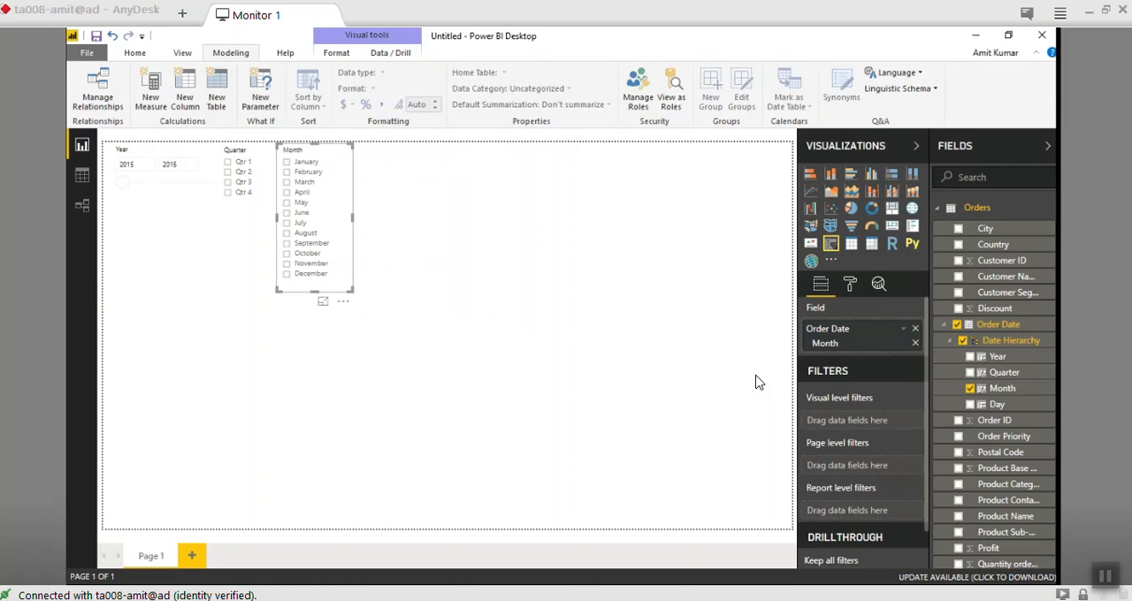
{"action": "mouse_move", "coordinate": [314, 291]}
{"action": "left_mouse_down"}
{"action": "mouse_move", "coordinate": [314, 249]}
{"action": "mouse_move", "coordinate": [314, 308]}
{"action": "left_mouse_up"}
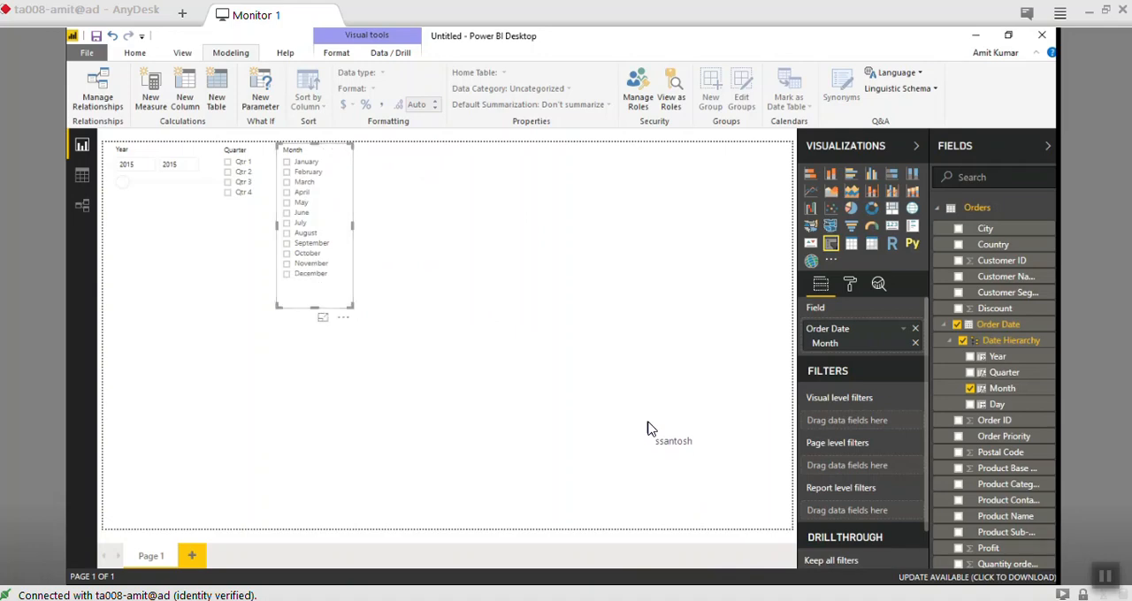
{"action": "left_click", "coordinate": [647, 423]}
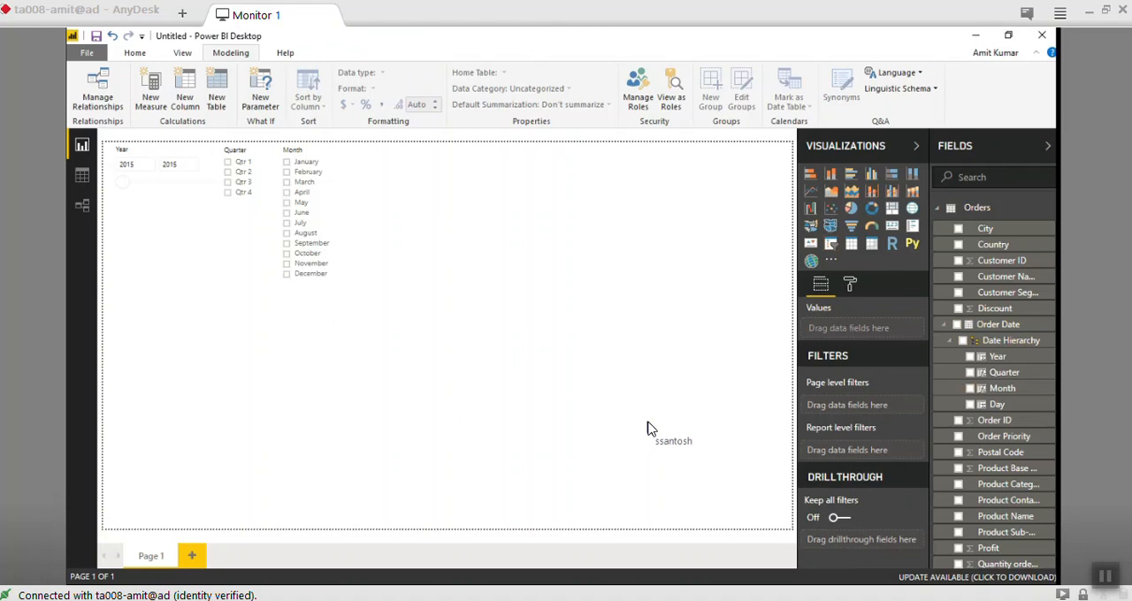
{"action": "left_click", "coordinate": [315, 151]}
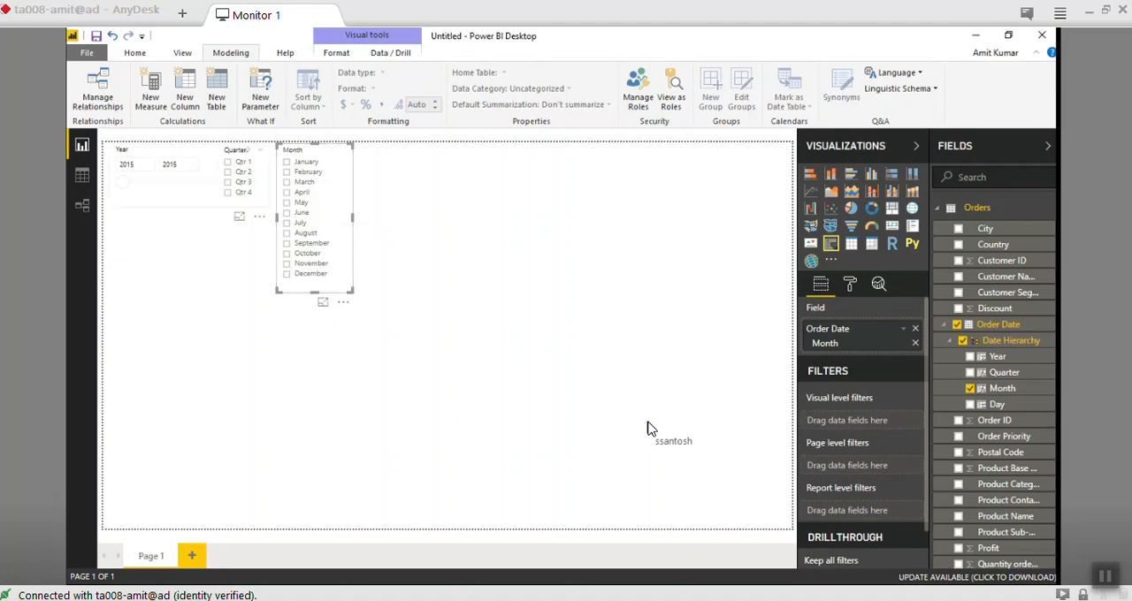
{"action": "left_click", "coordinate": [204, 162]}
{"action": "left_click", "coordinate": [315, 151]}
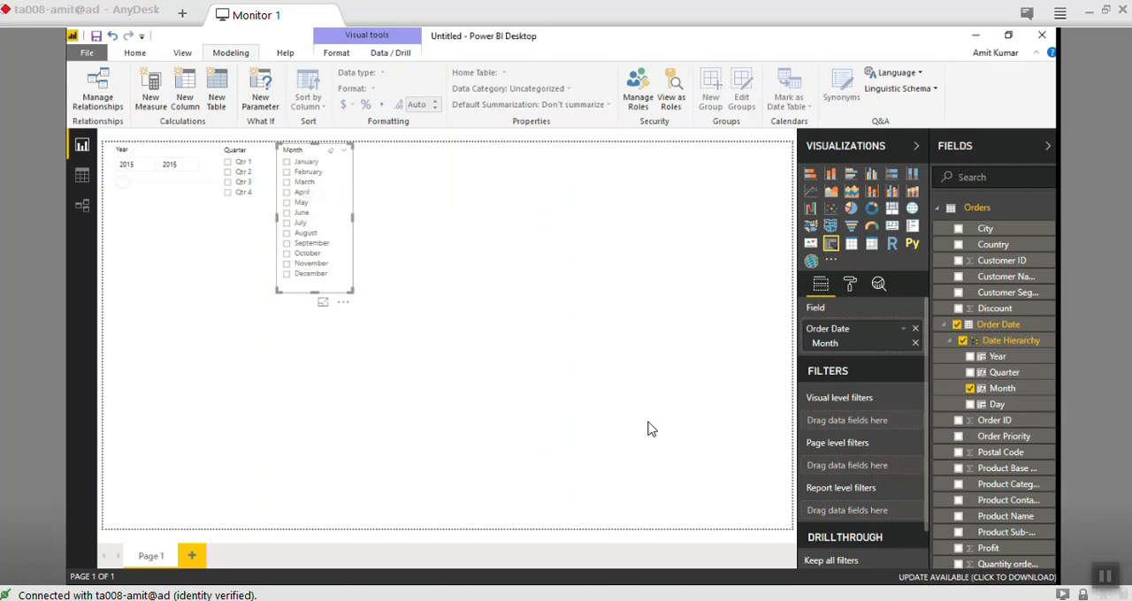
- Add a new calculated column to the Orders table, starting from the Order Date field
{"action": "left_click", "coordinate": [944, 324]}
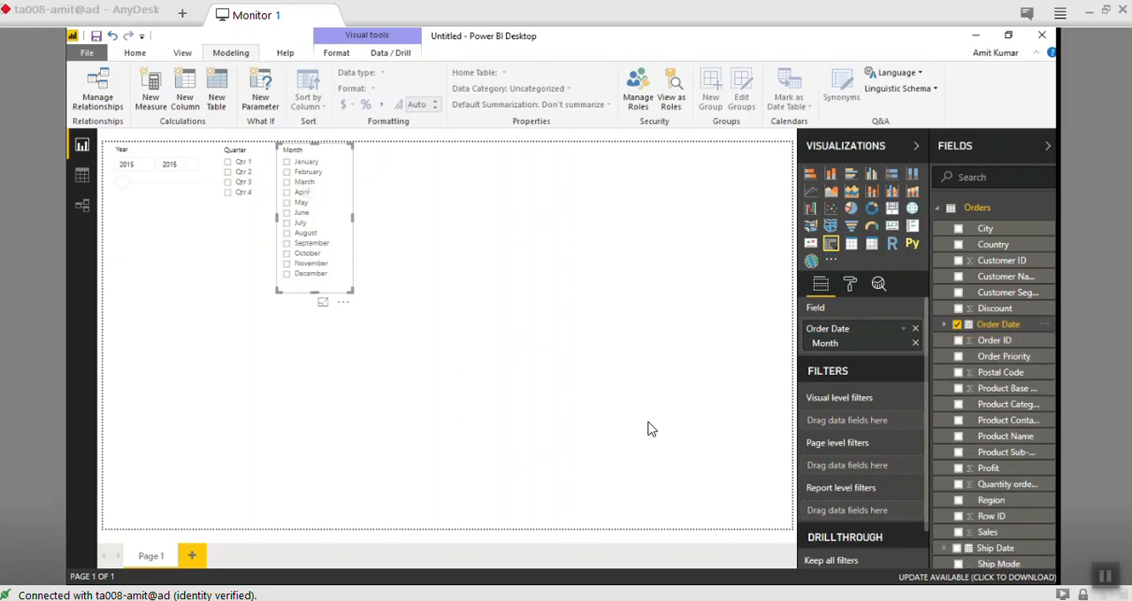
{"action": "right_click", "coordinate": [998, 324]}
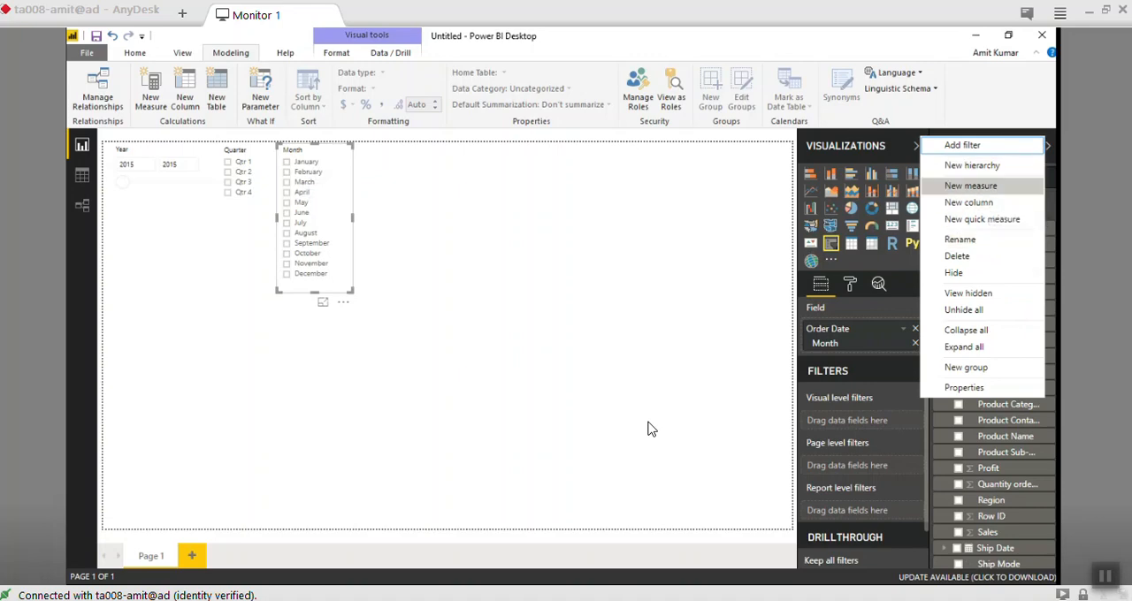
{"action": "left_click", "coordinate": [652, 429]}
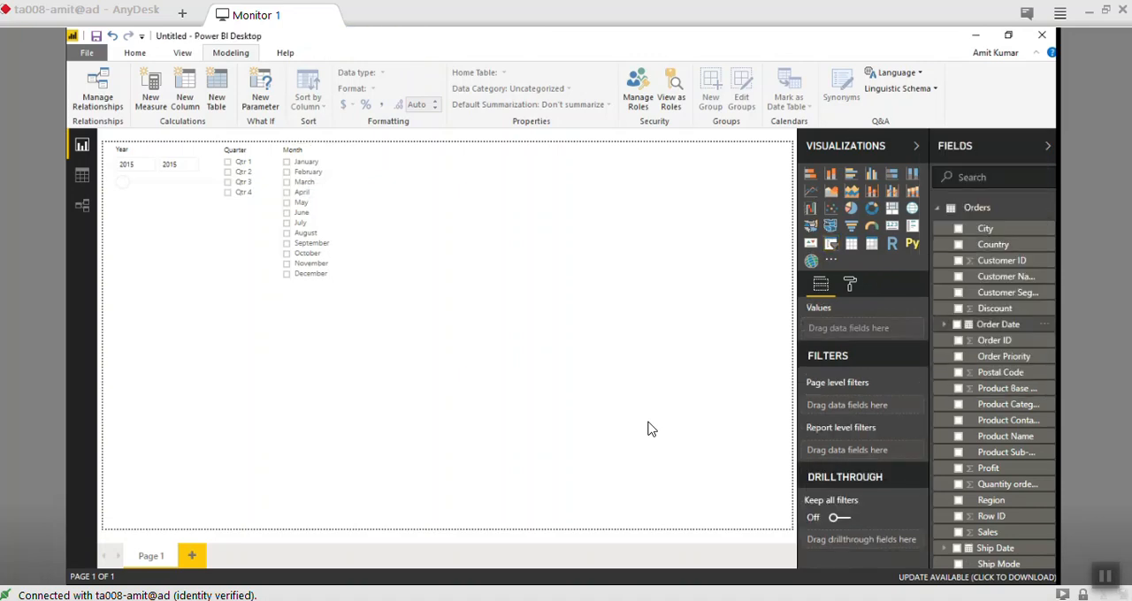
{"action": "right_click", "coordinate": [1000, 325]}
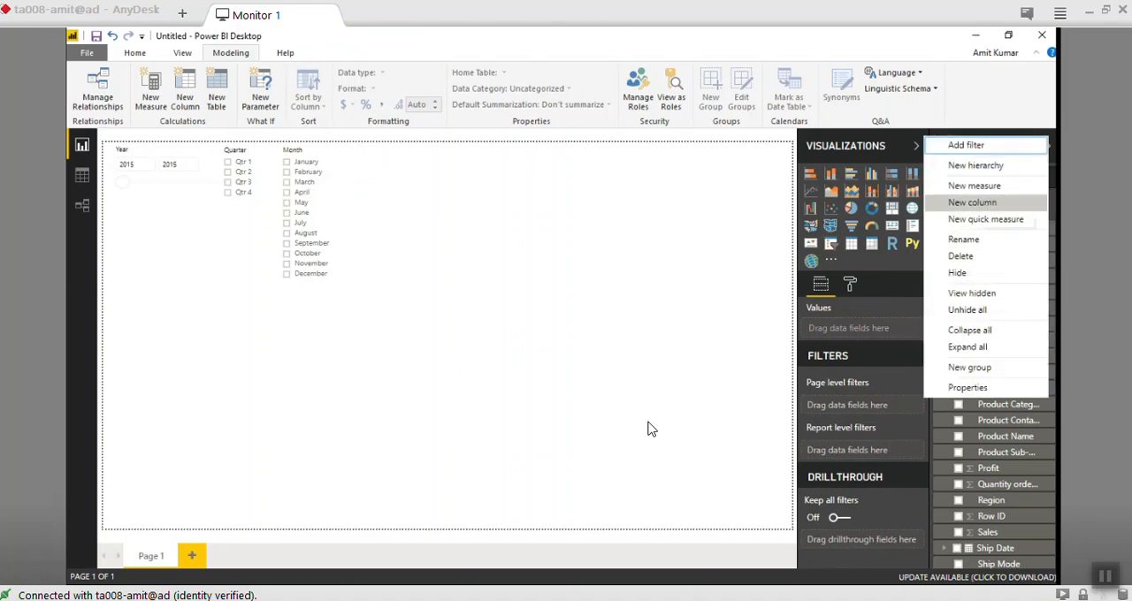
{"action": "left_click", "coordinate": [979, 203]}
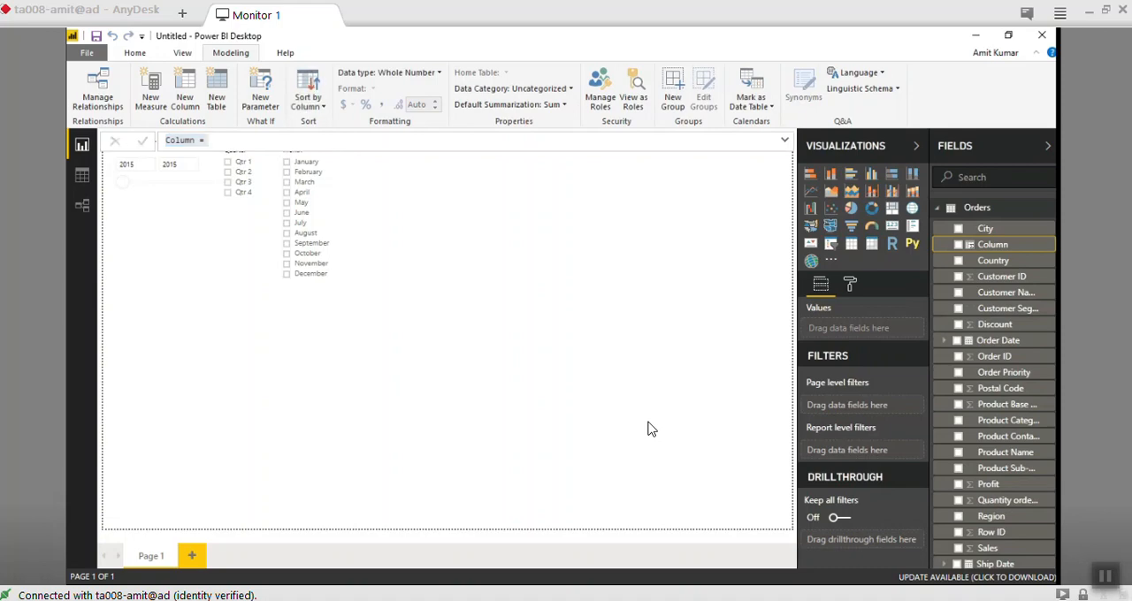
{"action": "key", "text": "Escape"}
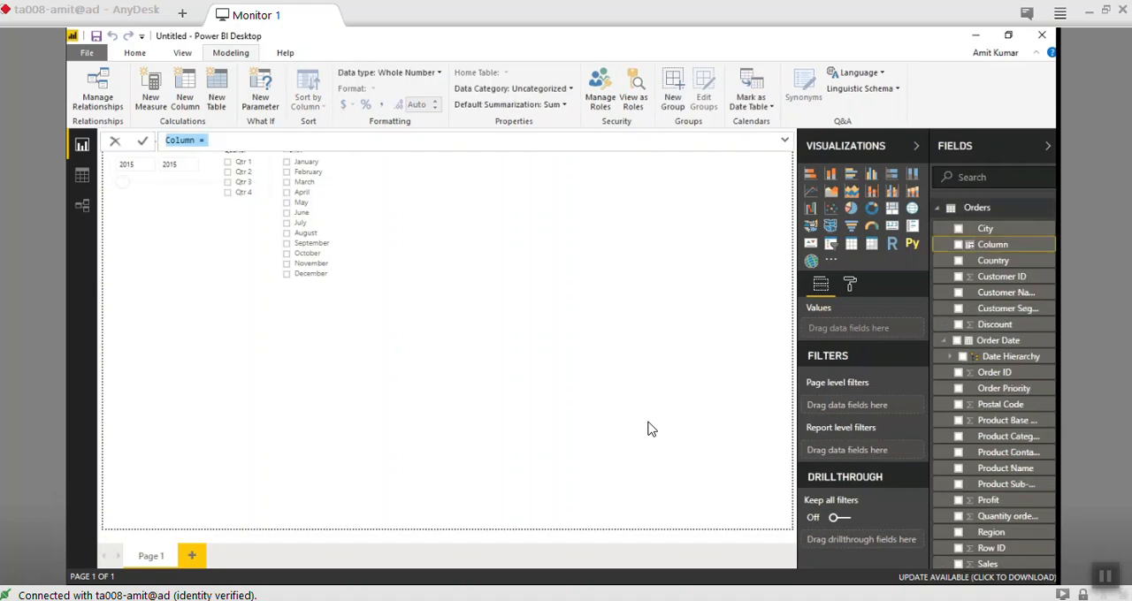
- Name the new column Year and begin its formula with the YEAR function
{"action": "type", "text": "Year = Date"}
{"action": "key", "text": "BackSpace"}
{"action": "key", "text": "BackSpace"}
{"action": "key", "text": "BackSpace"}
{"action": "key", "text": "BackSpace"}
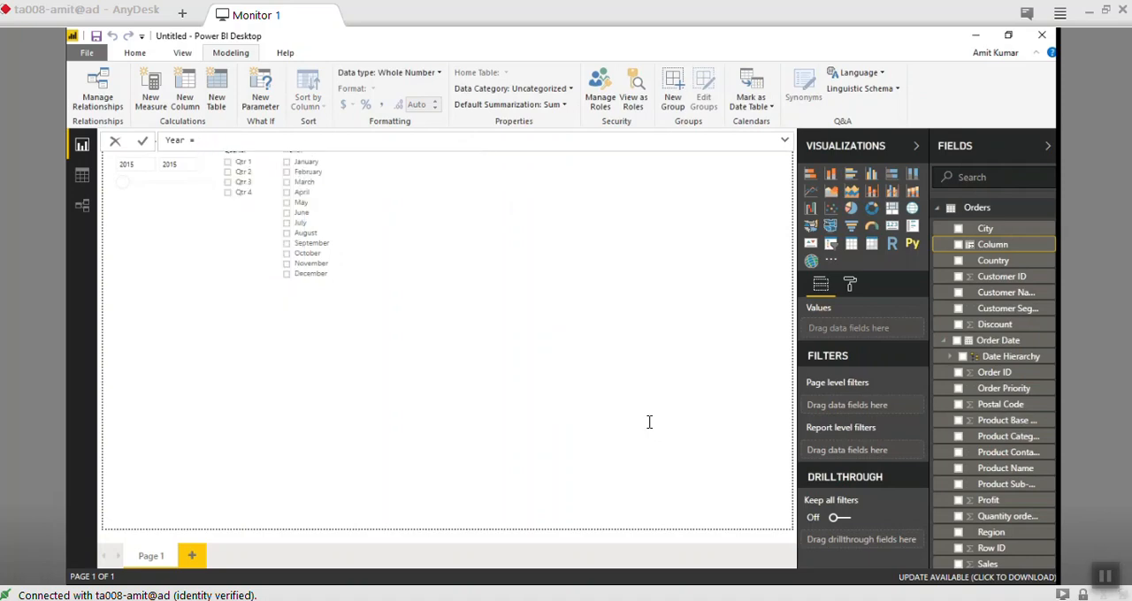
{"action": "type", "text": "YEar"}
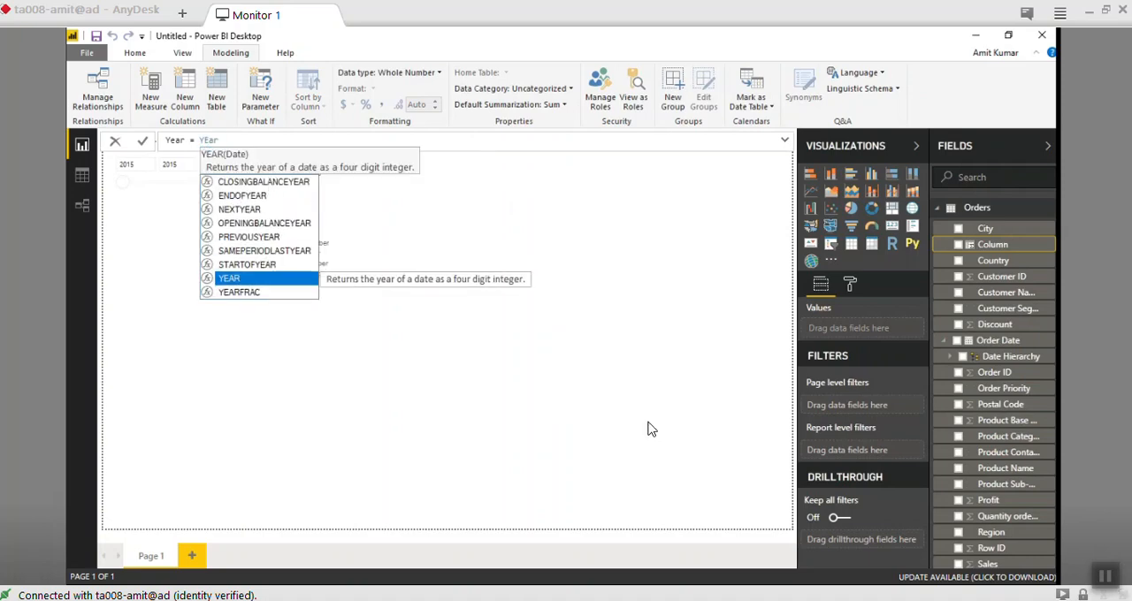
{"action": "key", "text": "Tab"}
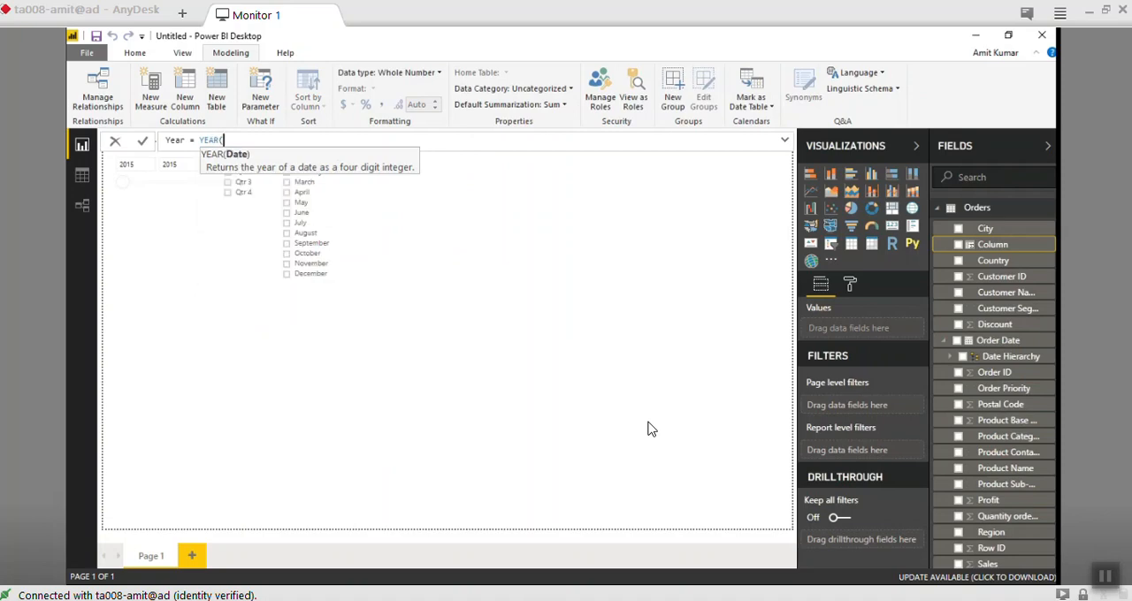
- Complete the Year column's formula with Orders[Order Date] as the function's argument and commit it
{"action": "type", "text": "DAte"}
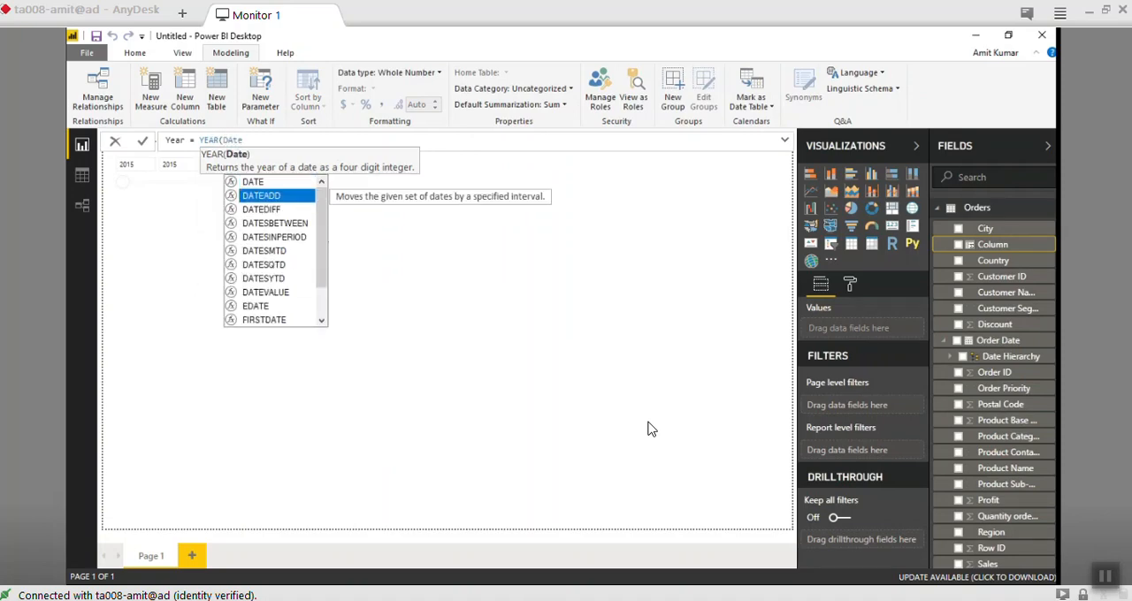
{"action": "key", "text": "Down"}
{"action": "key", "text": "Down"}
{"action": "key", "text": "Down"}
{"action": "key", "text": "Down"}
{"action": "key", "text": "Down"}
{"action": "key", "text": "Down"}
{"action": "key", "text": "Down"}
{"action": "key", "text": "Down"}
{"action": "key", "text": "Down"}
{"action": "key", "text": "Down"}
{"action": "key", "text": "Down"}
{"action": "key", "text": "Down"}
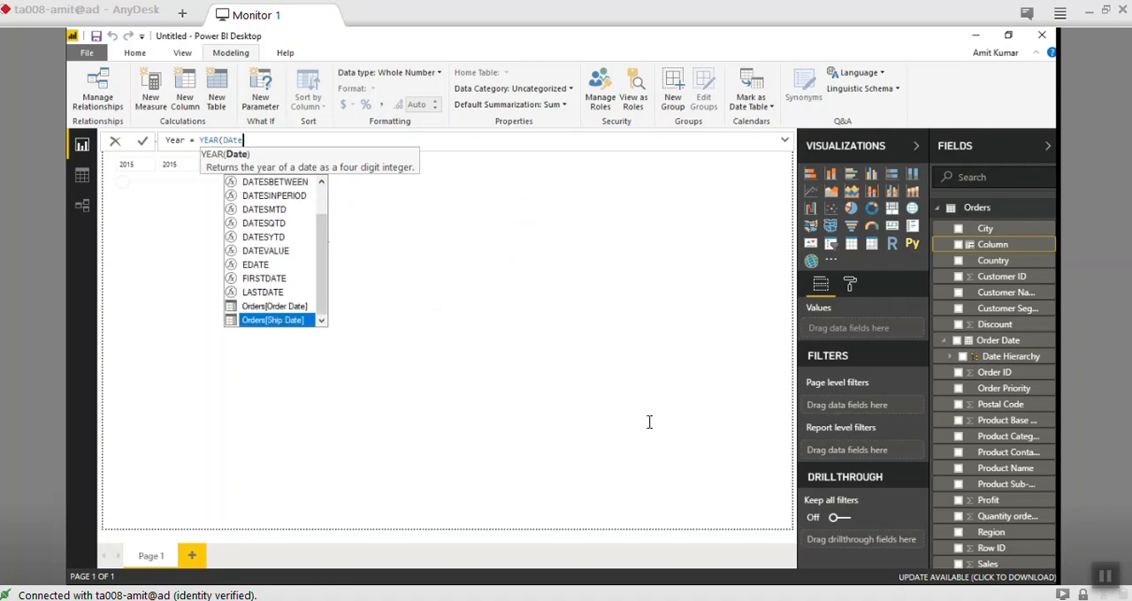
{"action": "key", "text": "Up"}
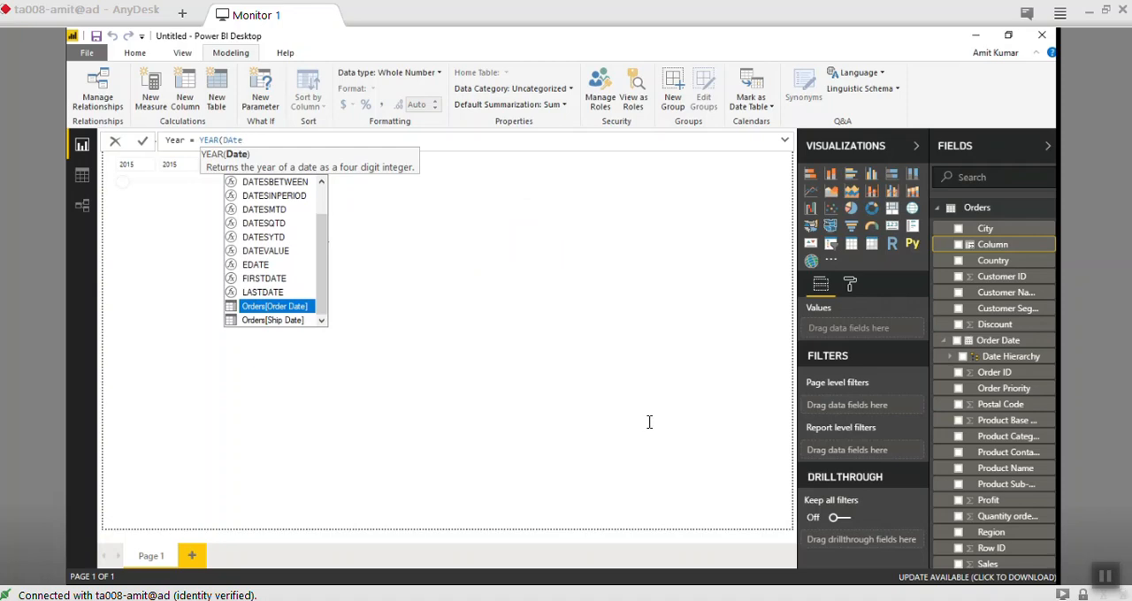
{"action": "key", "text": "Tab"}
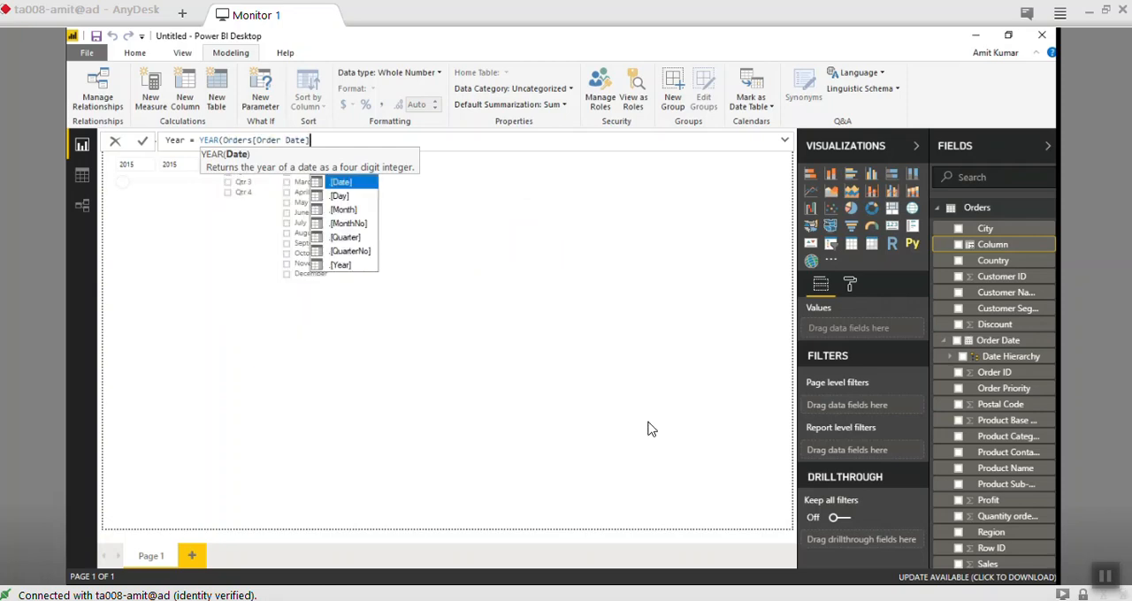
{"action": "type", "text": ")"}
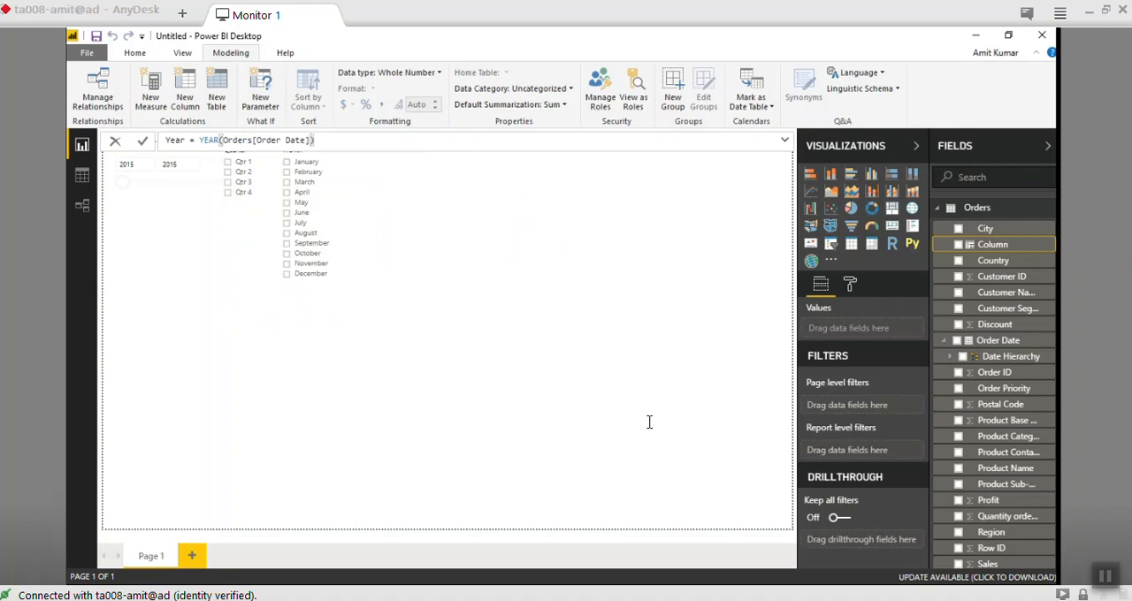
{"action": "key", "text": "Return"}
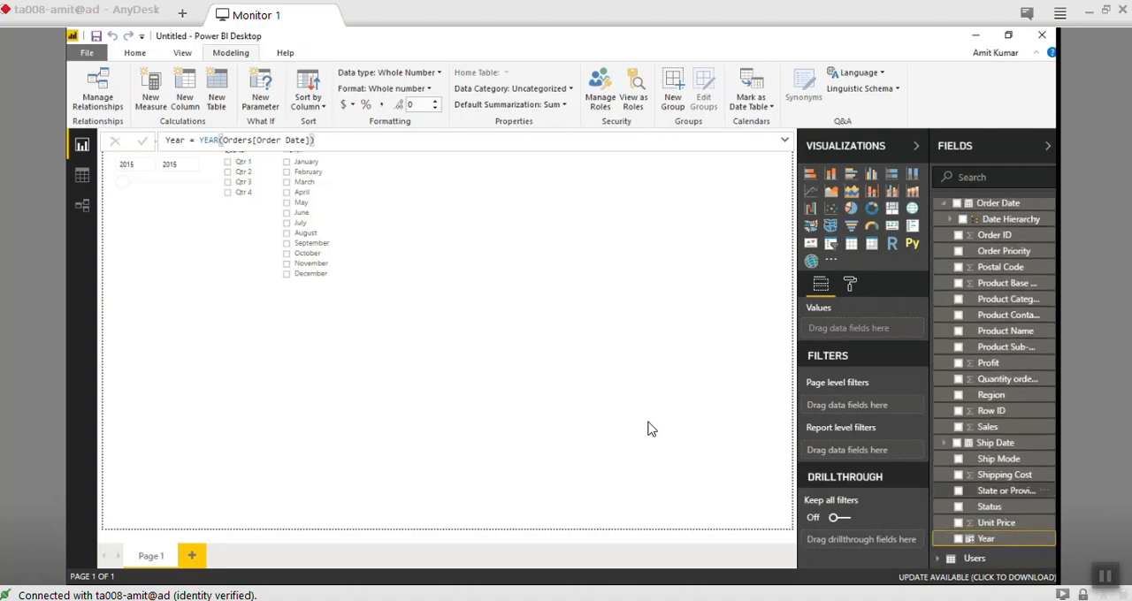
- Place the calculated Year field on the page as a narrow dropdown slicer beside the existing Month slicer
{"action": "left_click_drag", "start_coordinate": [986, 539], "coordinate": [471, 188]}
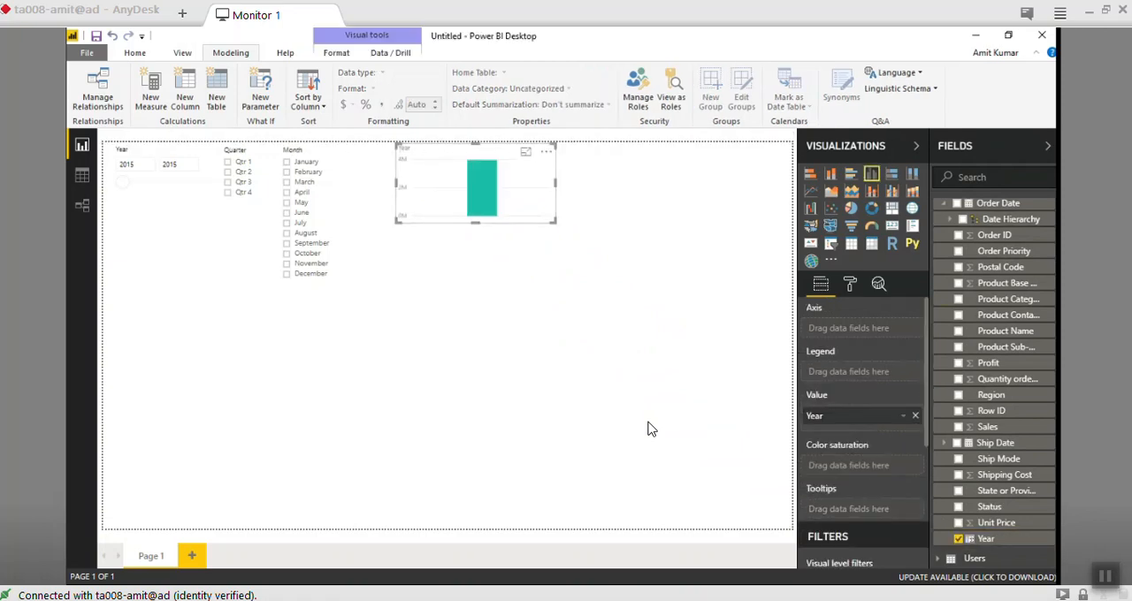
{"action": "left_click", "coordinate": [831, 244]}
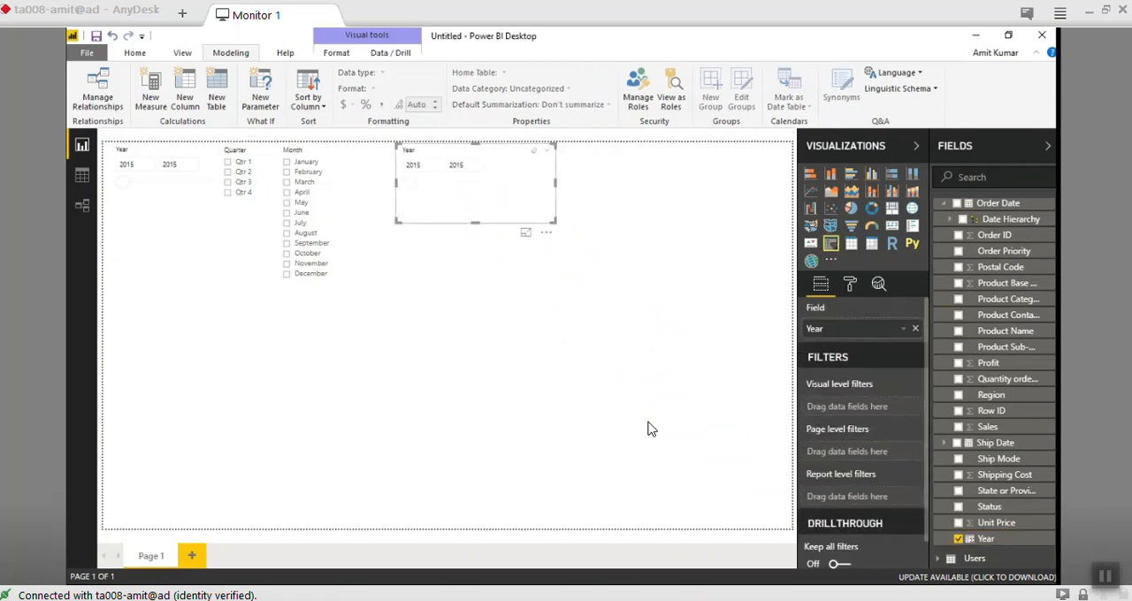
{"action": "left_click", "coordinate": [547, 150]}
{"action": "left_click", "coordinate": [564, 178]}
{"action": "mouse_move", "coordinate": [556, 183]}
{"action": "left_mouse_down"}
{"action": "mouse_move", "coordinate": [433, 183]}
{"action": "mouse_move", "coordinate": [480, 183]}
{"action": "left_mouse_up"}
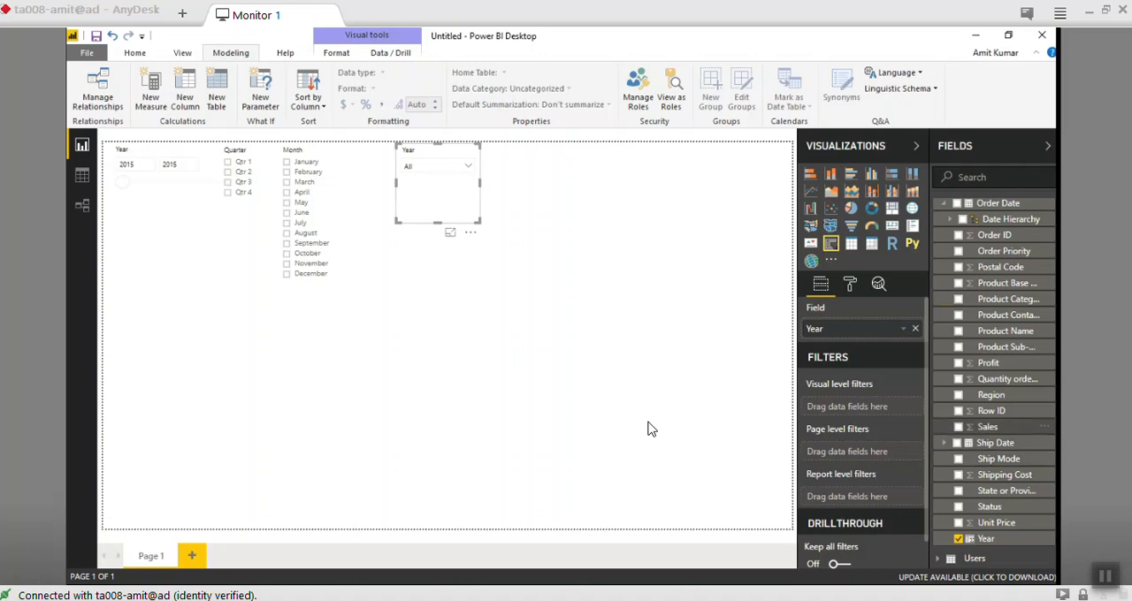
- Add a new column named Month to the Orders table and begin its formula with the MONTH function
{"action": "scroll", "coordinate": [994, 354], "scroll_direction": "up", "scroll_amount": 3}
{"action": "left_click", "coordinate": [1045, 228]}
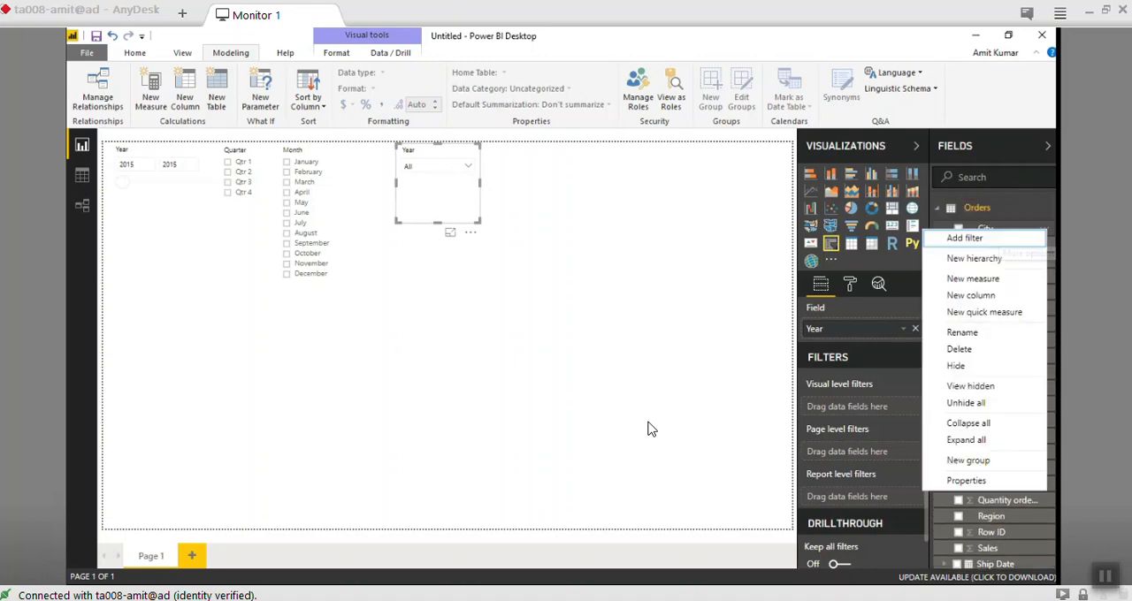
{"action": "left_click", "coordinate": [970, 296]}
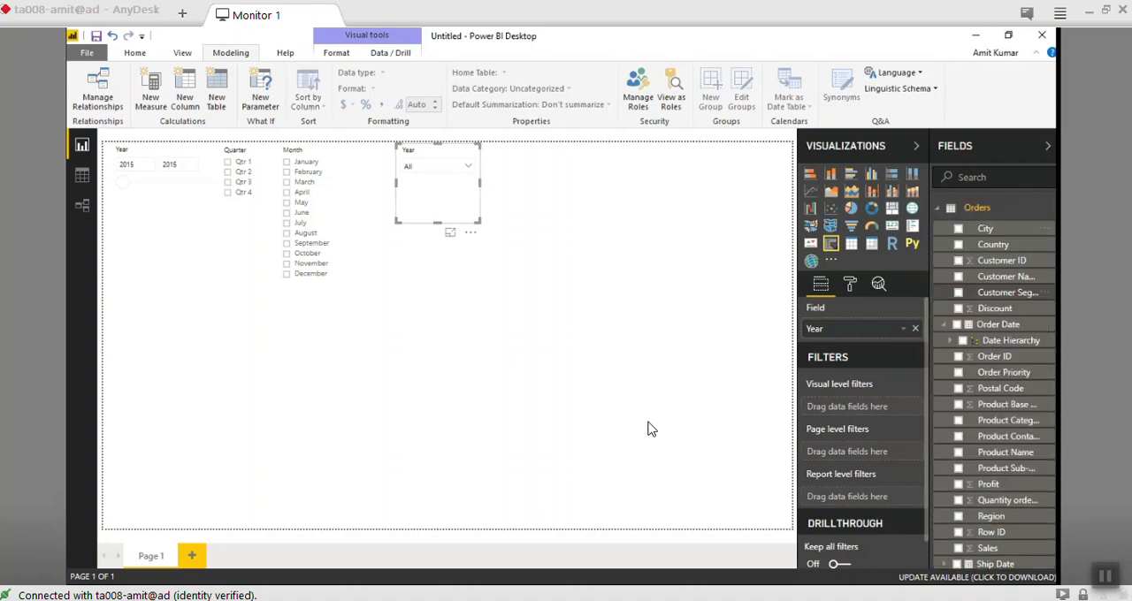
{"action": "type", "text": "M"}
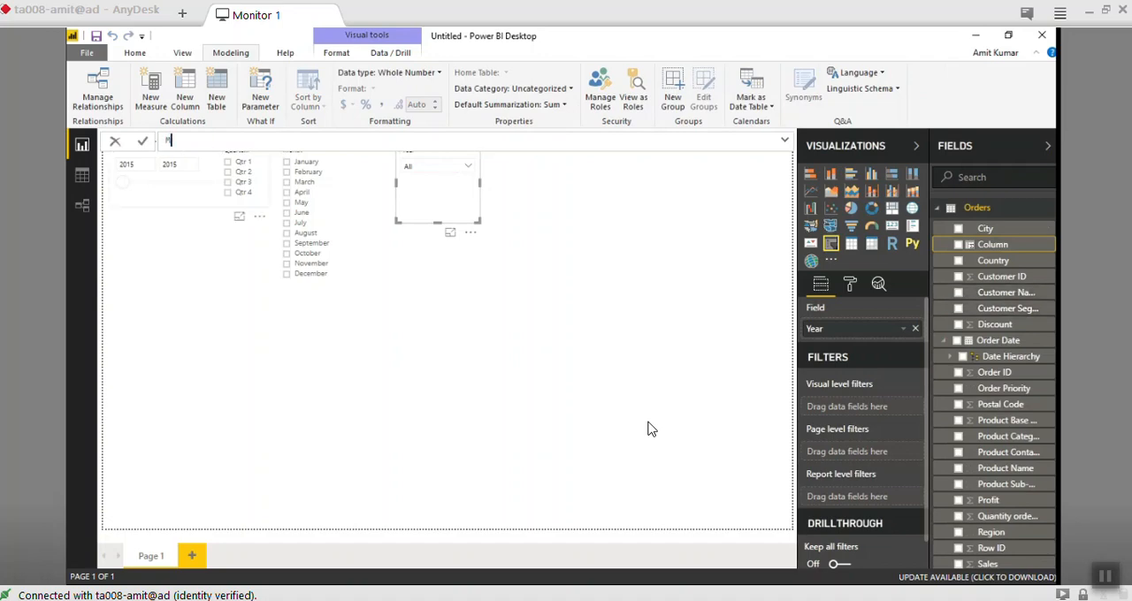
{"action": "type", "text": "onth = Mon"}
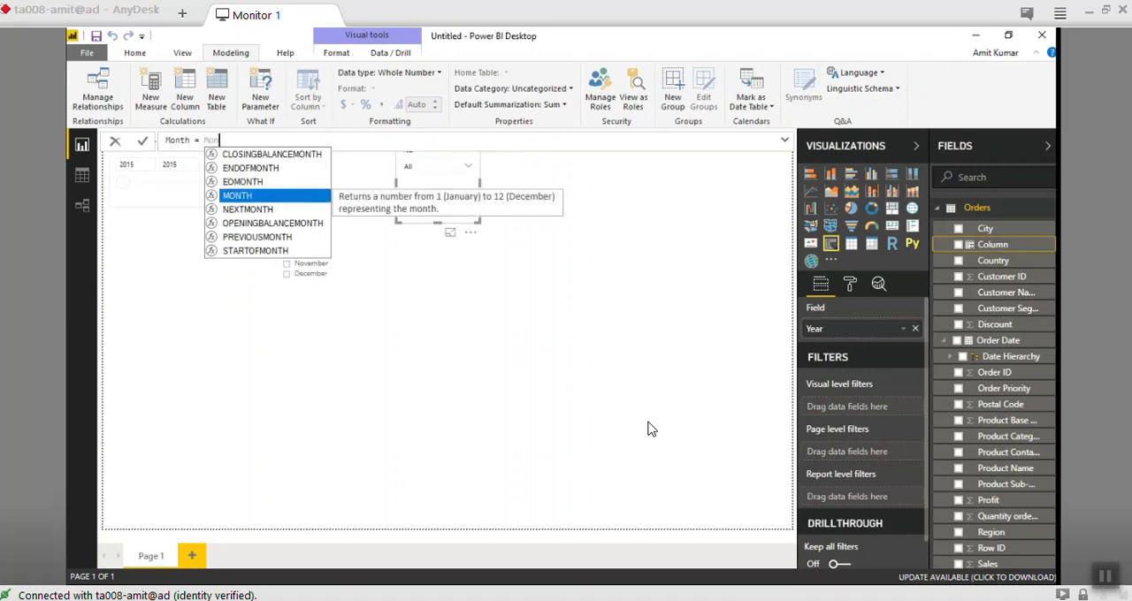
{"action": "key", "text": "Tab"}
- Complete the Month column's formula with Orders[Order Date] as the function's argument and commit it
{"action": "type", "text": "Or"}
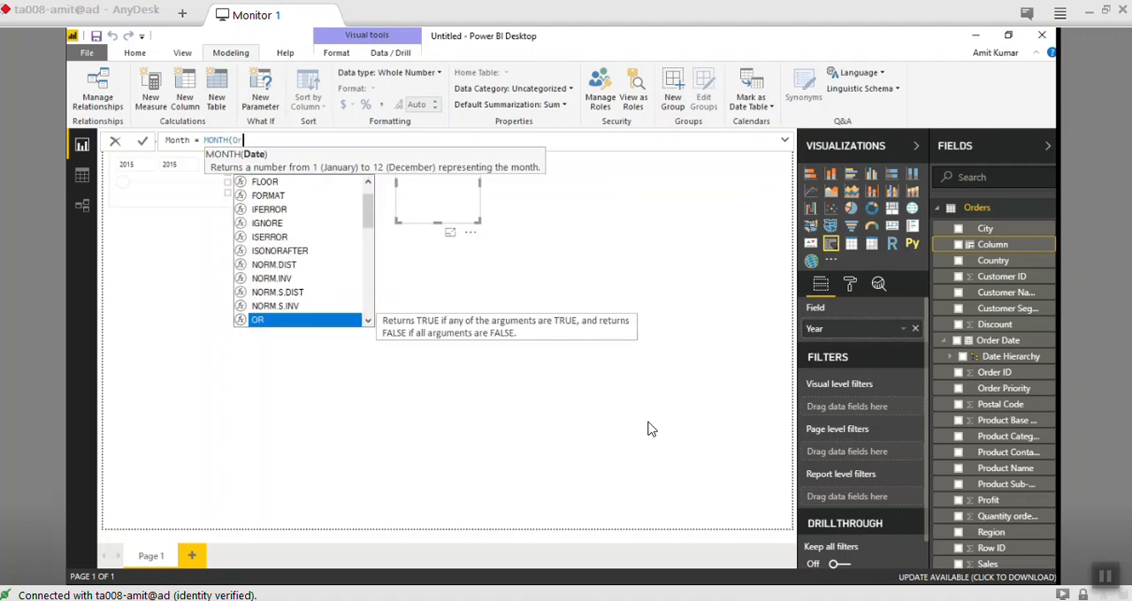
{"action": "type", "text": "de"}
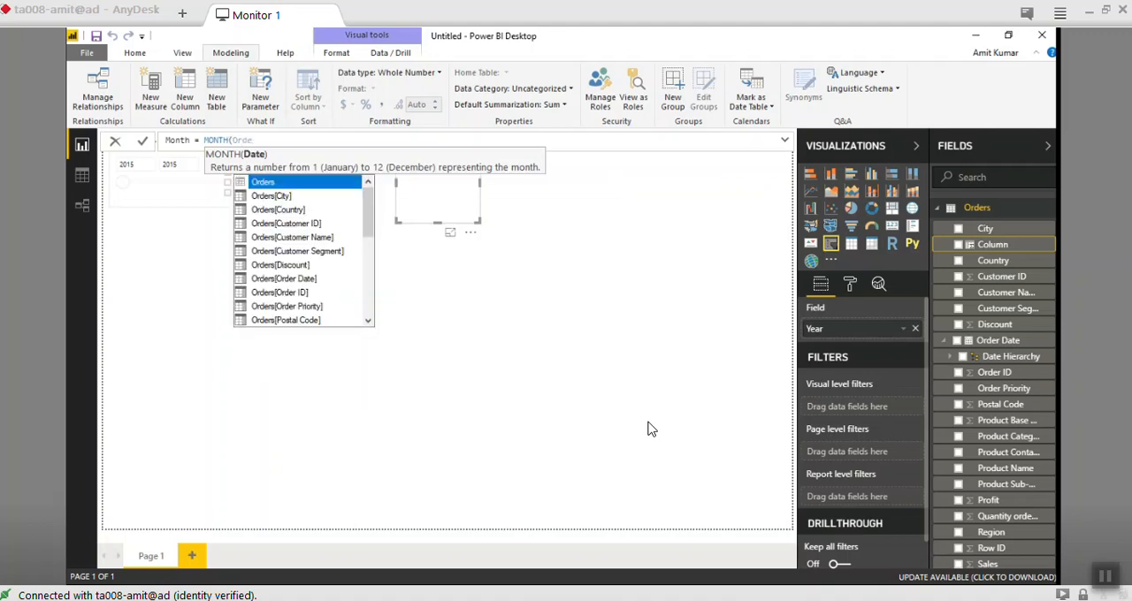
{"action": "key", "text": "Down"}
{"action": "key", "text": "Down"}
{"action": "key", "text": "Down"}
{"action": "key", "text": "Down"}
{"action": "key", "text": "Down"}
{"action": "key", "text": "Down"}
{"action": "key", "text": "Down"}
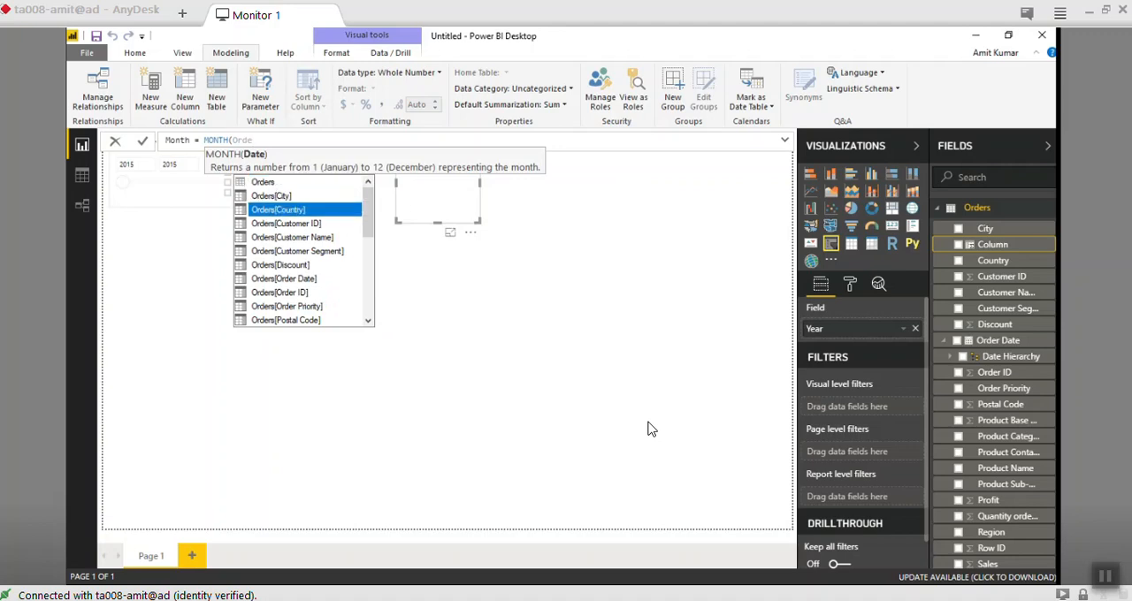
{"action": "key", "text": "Tab"}
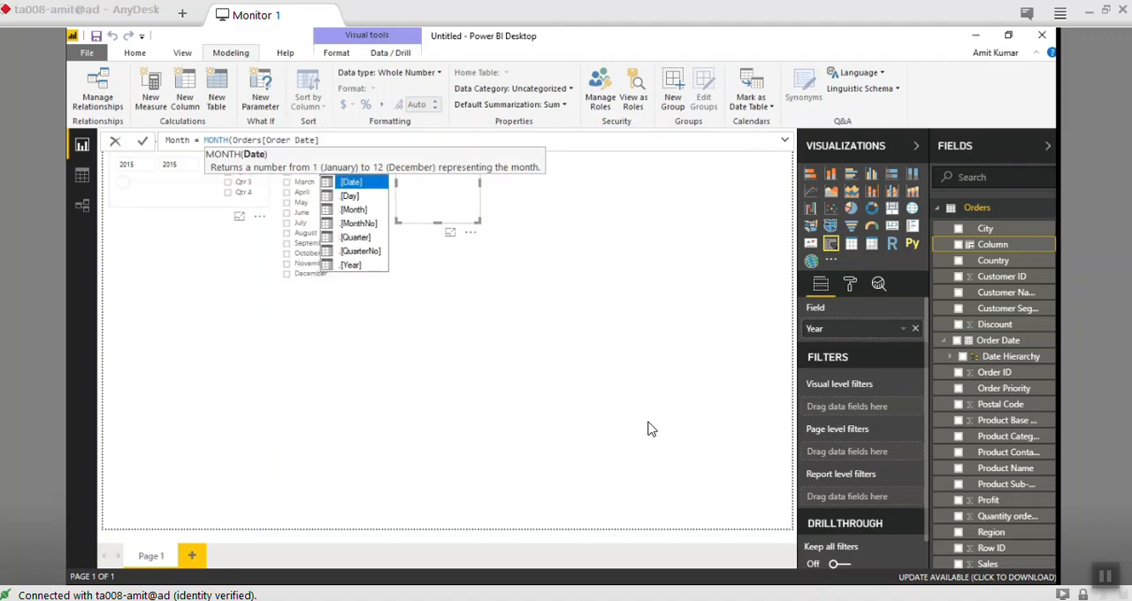
{"action": "type", "text": ")"}
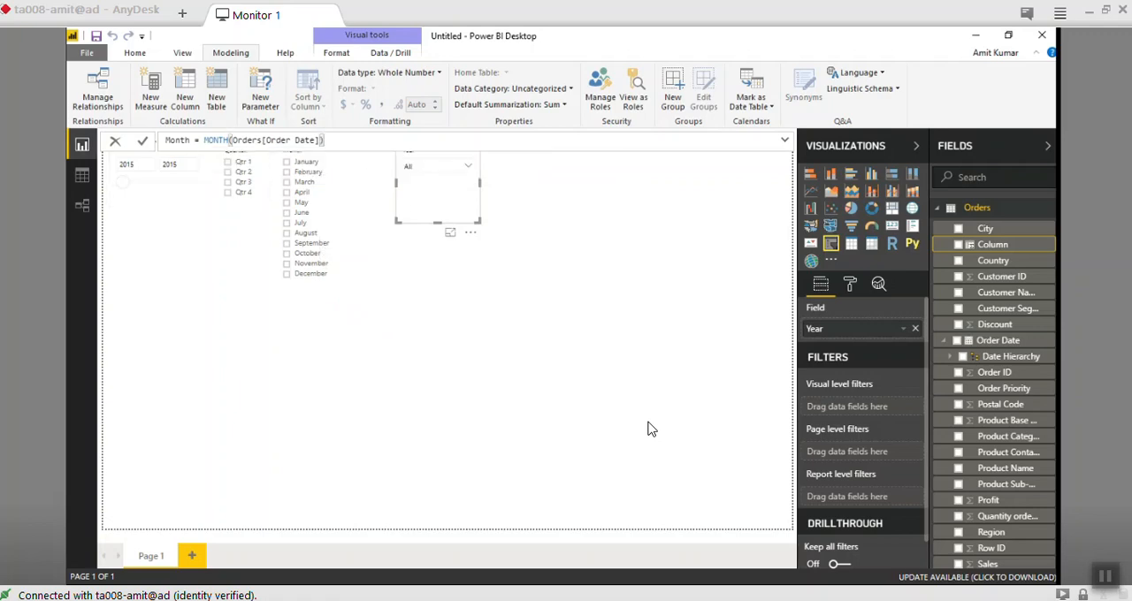
{"action": "key", "text": "Return"}
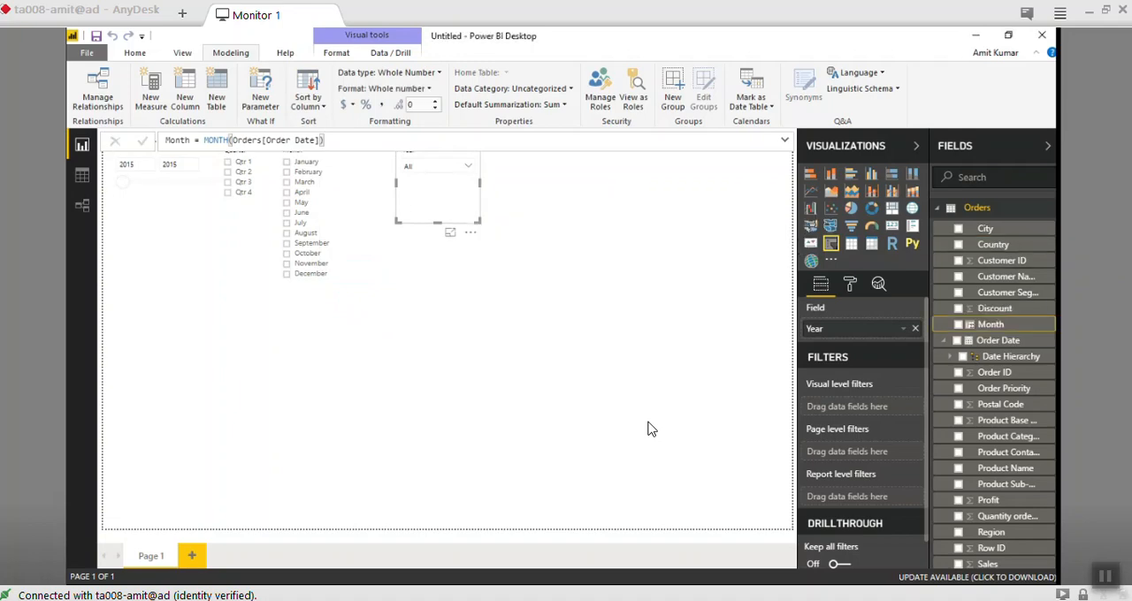
- Place the calculated Month field beside the new Year slicer as a widened dropdown slicer and expand its list
{"action": "left_click_drag", "start_coordinate": [991, 325], "coordinate": [570, 228]}
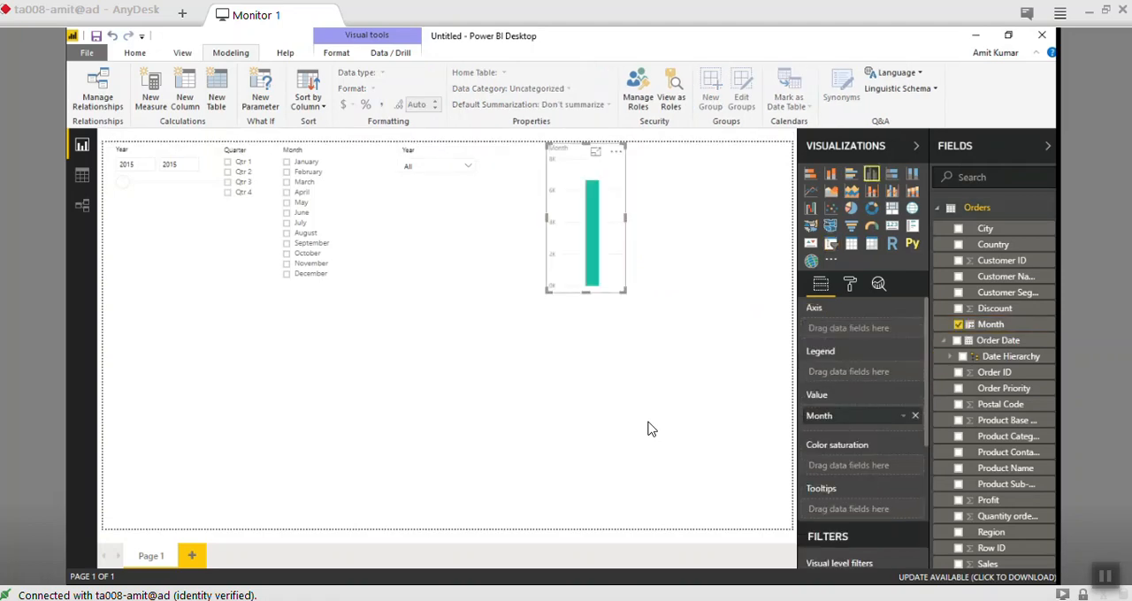
{"action": "left_click", "coordinate": [831, 243]}
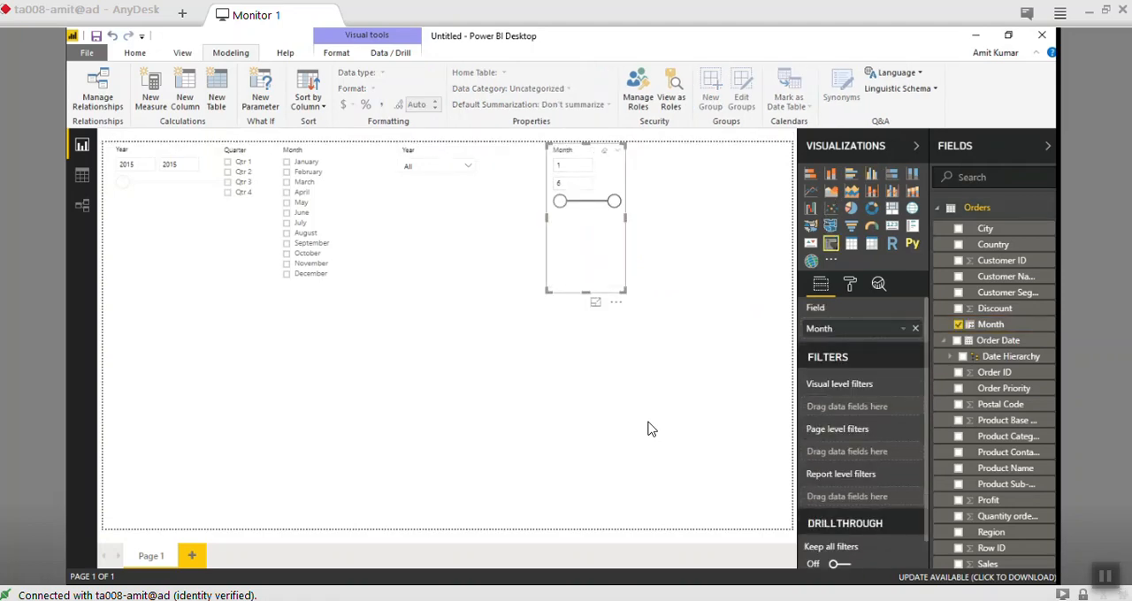
{"action": "left_click_drag", "start_coordinate": [625, 218], "coordinate": [682, 217]}
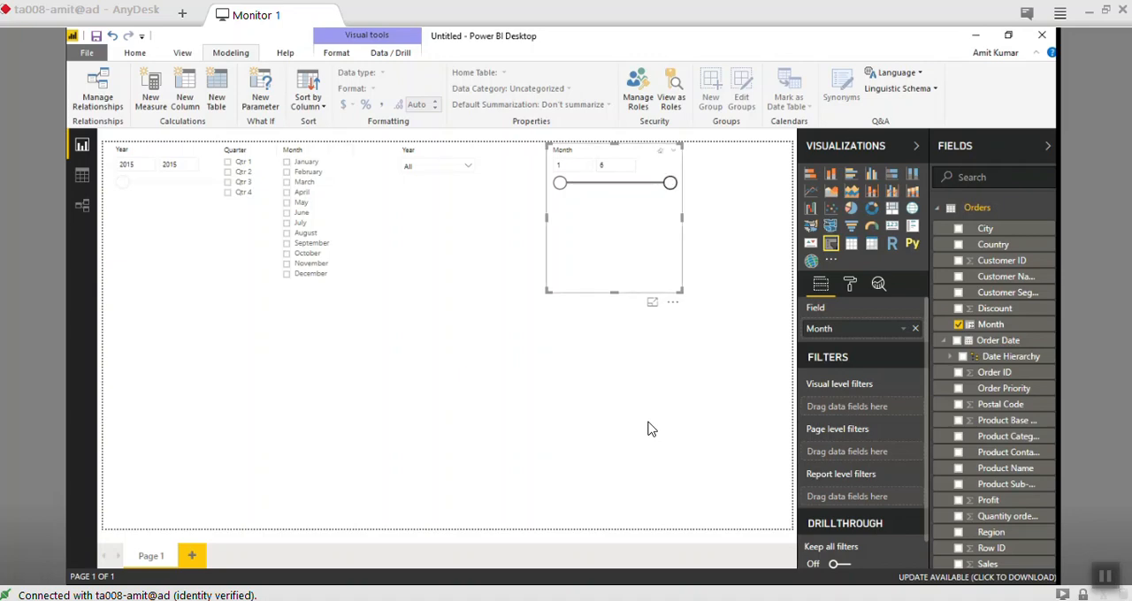
{"action": "left_click", "coordinate": [673, 150]}
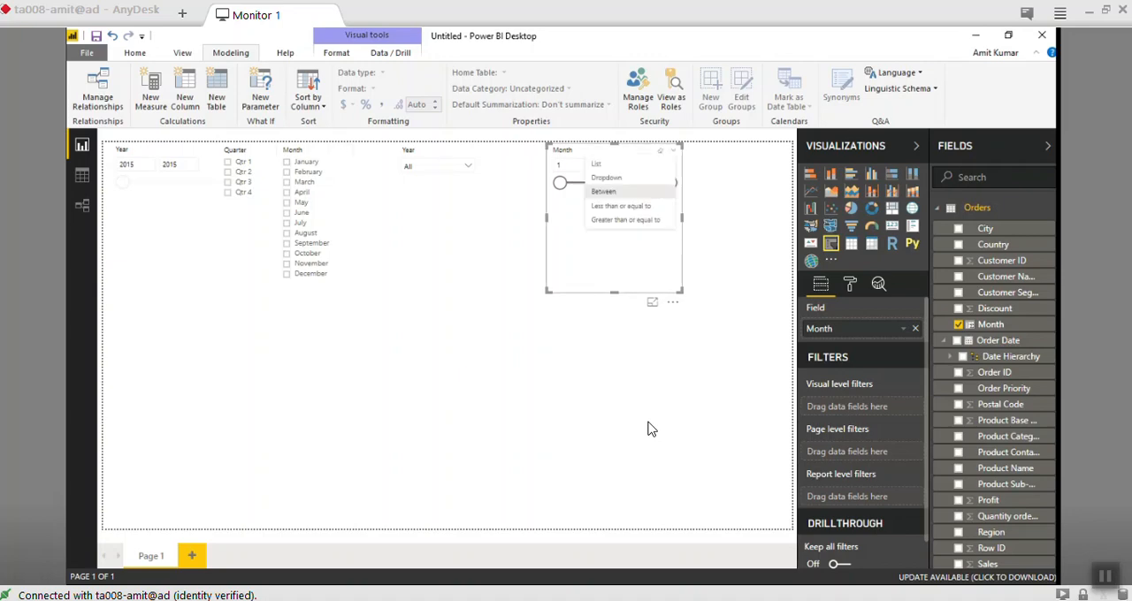
{"action": "left_click", "coordinate": [616, 178]}
{"action": "left_click", "coordinate": [670, 167]}
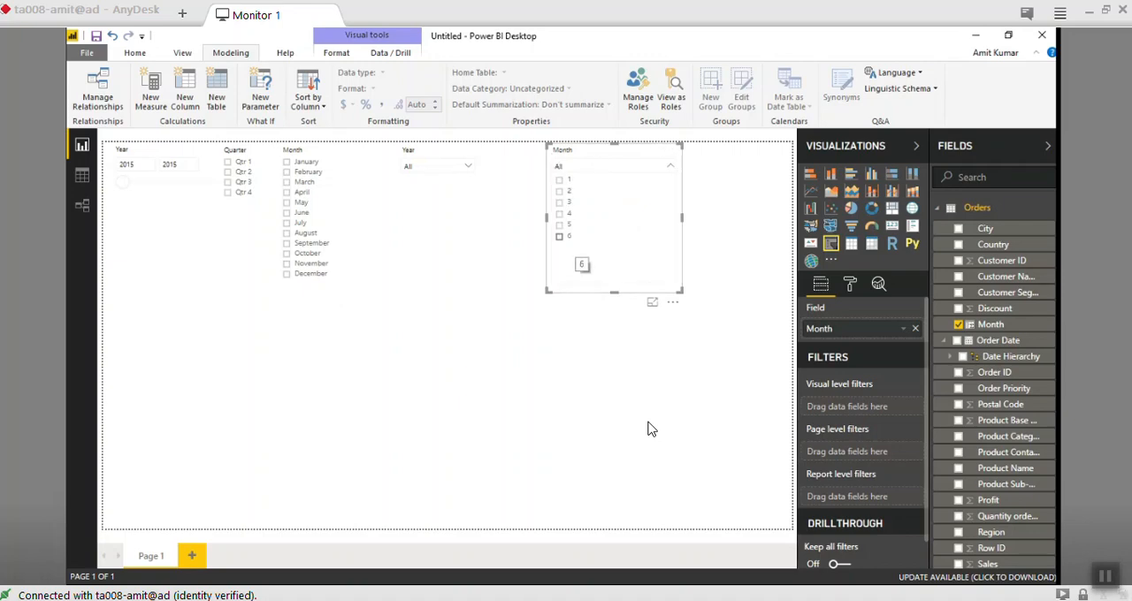
- Check how selecting months from December back to August, and Qtr 4, filters the numeric Month list, clearing the selections
{"action": "left_click", "coordinate": [286, 273]}
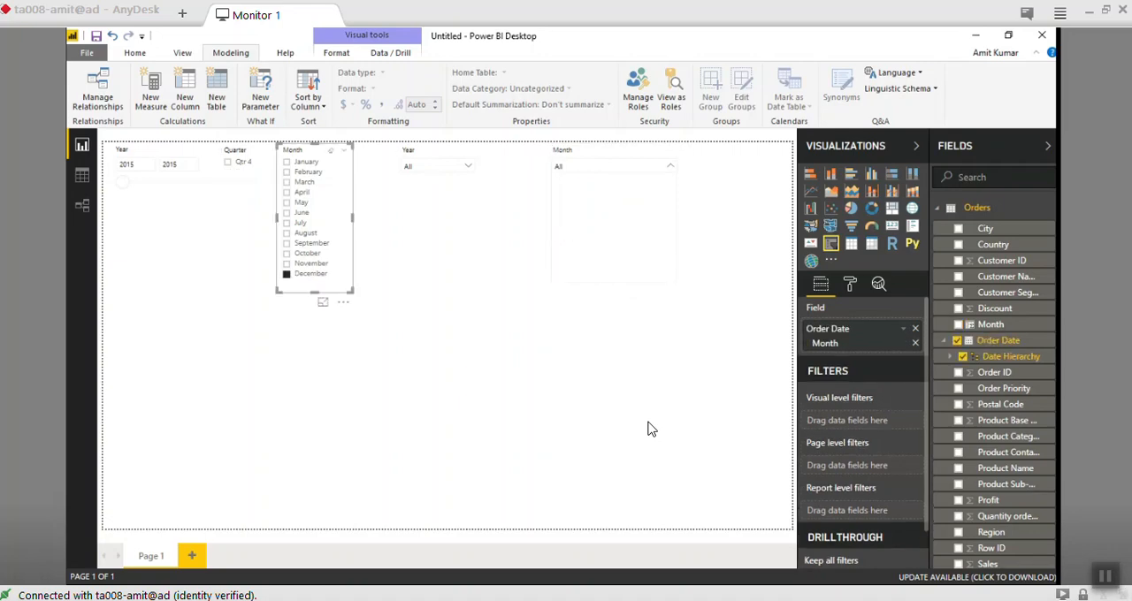
{"action": "left_click", "coordinate": [286, 264]}
{"action": "left_click", "coordinate": [287, 254]}
{"action": "left_click", "coordinate": [287, 243]}
{"action": "left_click", "coordinate": [286, 234]}
{"action": "left_click", "coordinate": [287, 234]}
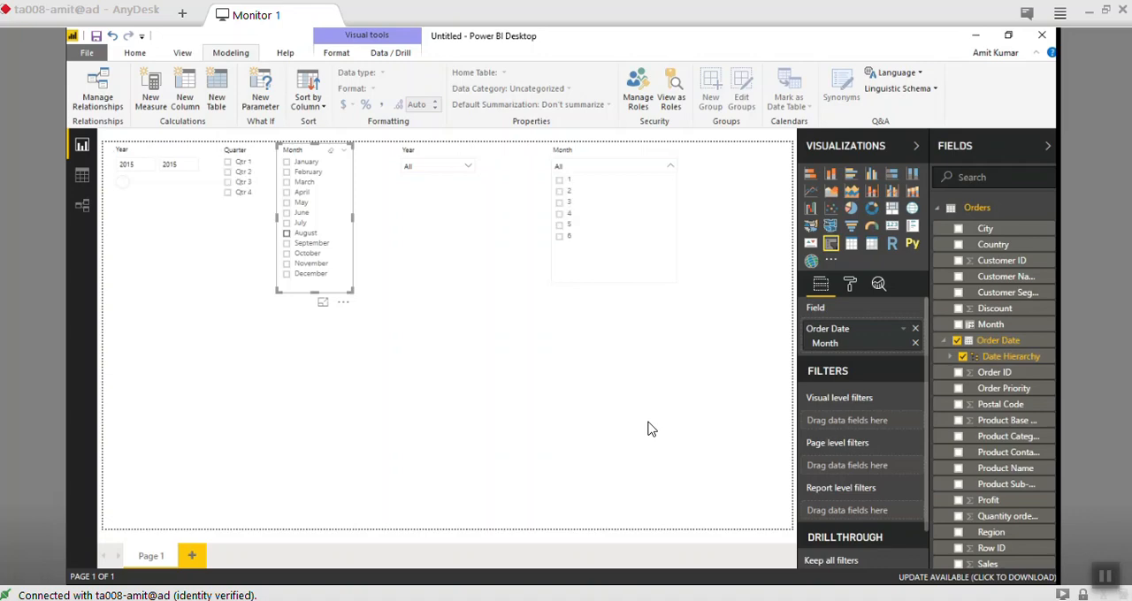
{"action": "left_click", "coordinate": [239, 201]}
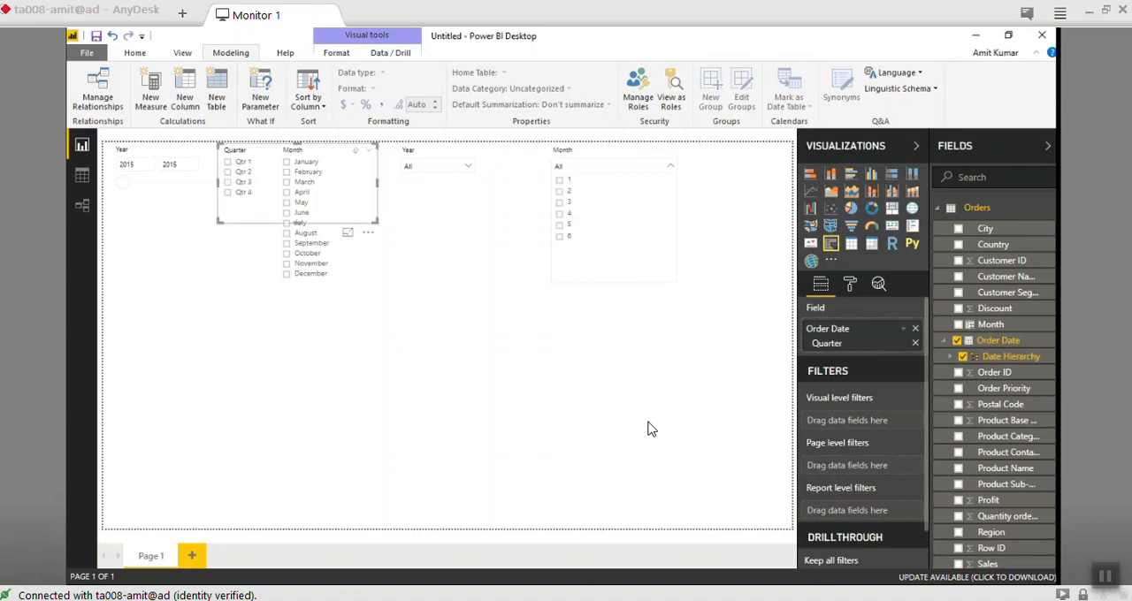
{"action": "left_click", "coordinate": [228, 192]}
{"action": "left_click", "coordinate": [228, 192]}
{"action": "left_click", "coordinate": [228, 192]}
{"action": "left_click", "coordinate": [619, 256]}
{"action": "left_click", "coordinate": [903, 329]}
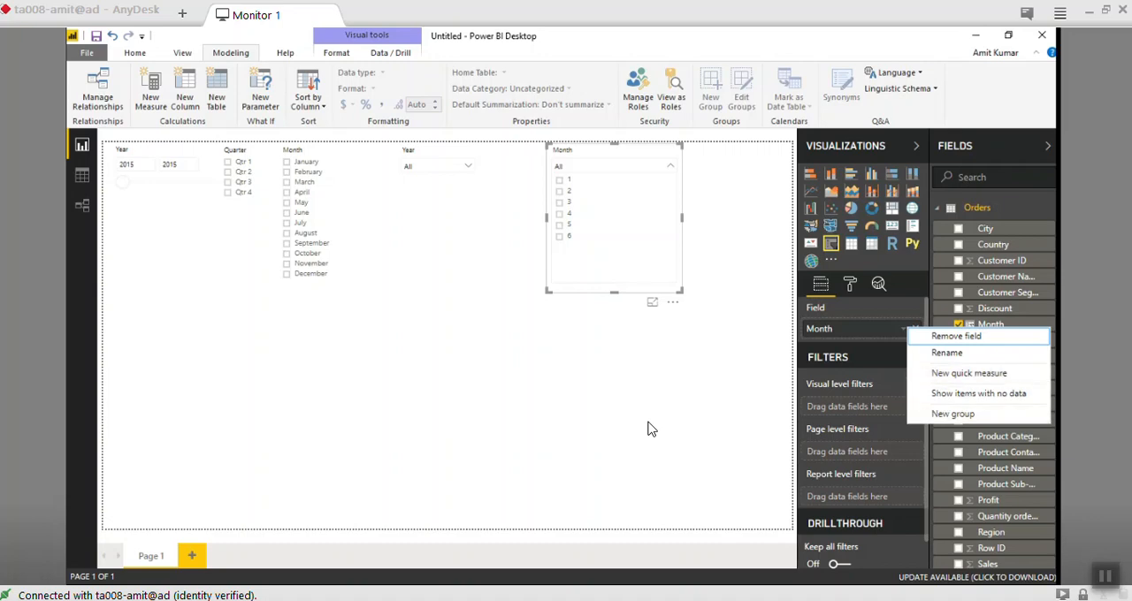
{"action": "left_click", "coordinate": [957, 336]}
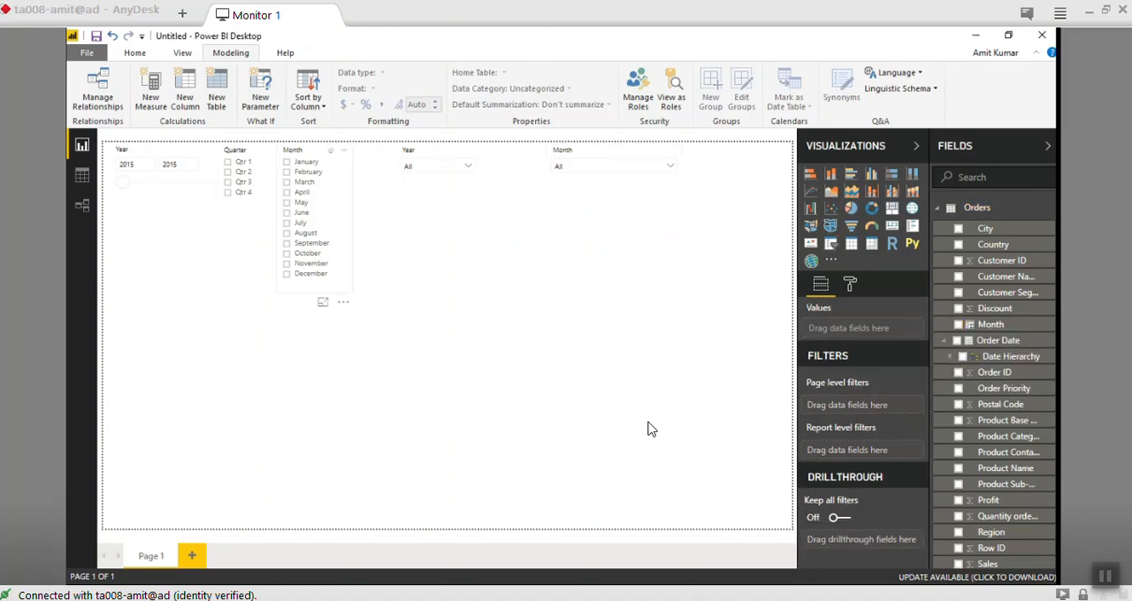
- Collapse the numeric Month dropdown slicer and reduce its height to just below the selection box
{"action": "left_click", "coordinate": [322, 283]}
{"action": "left_click", "coordinate": [648, 429]}
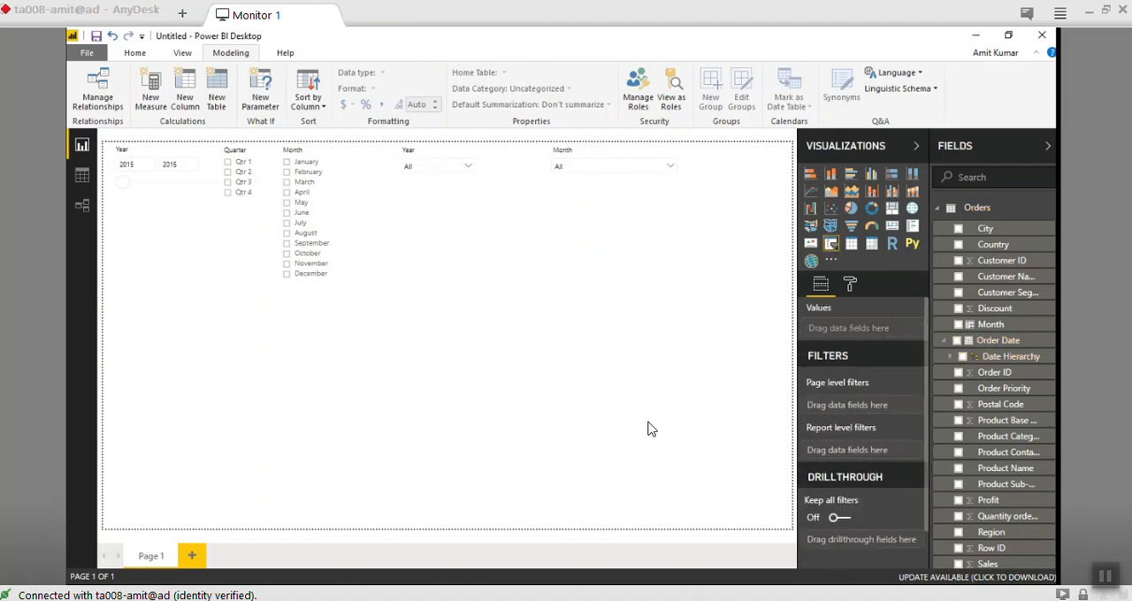
{"action": "left_click", "coordinate": [625, 237]}
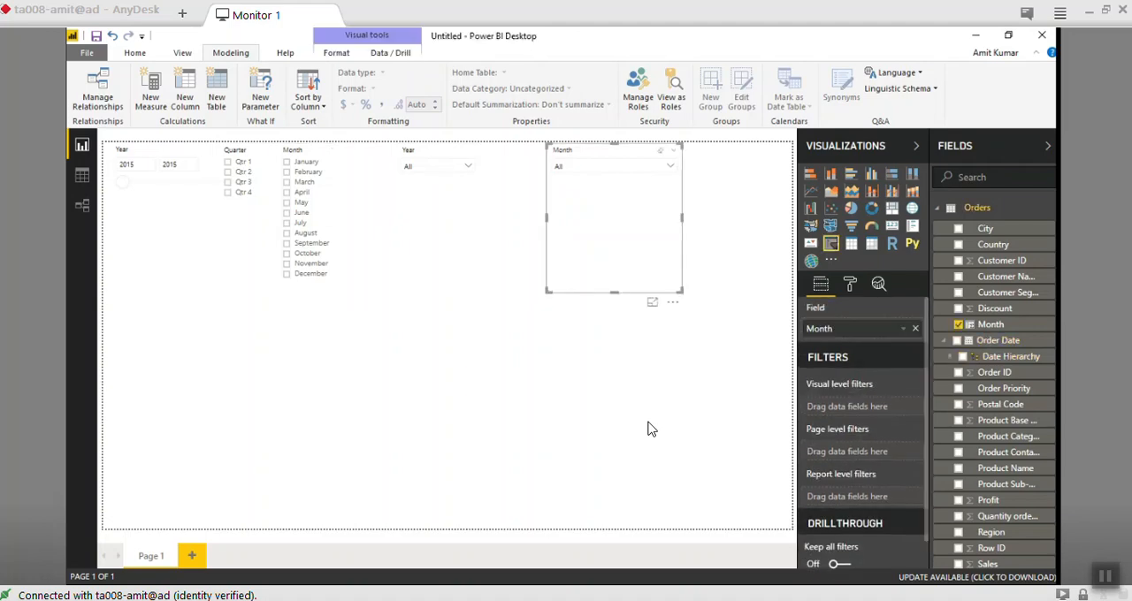
{"action": "left_click_drag", "start_coordinate": [615, 291], "coordinate": [614, 181]}
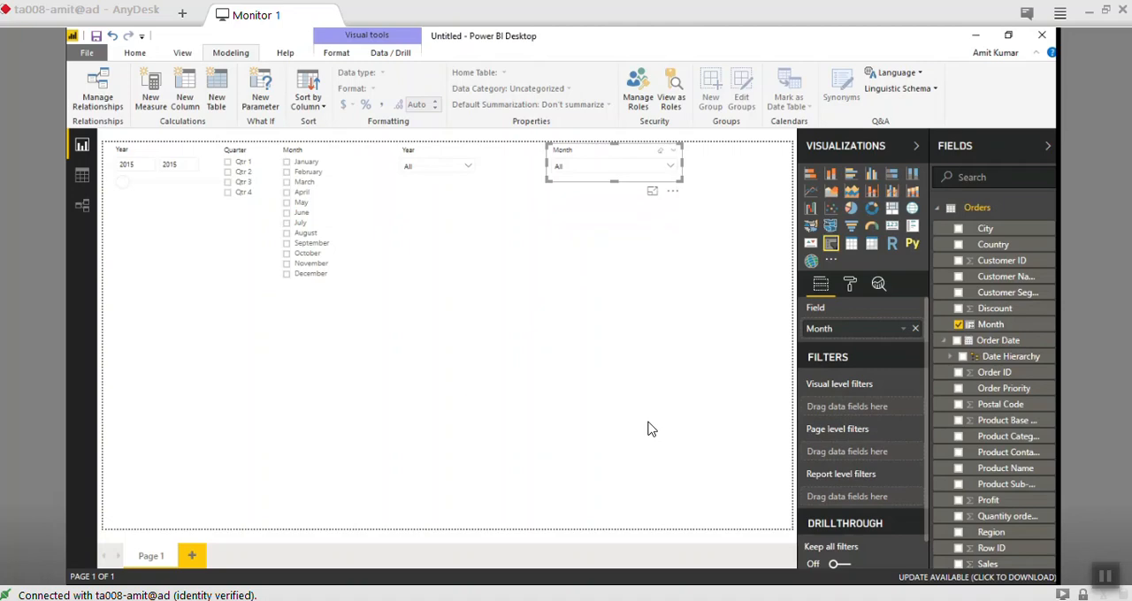
- Open the calculated Month column's formula for editing and try inserting FORMAT in front of the MONTH function
{"action": "left_click", "coordinate": [991, 324]}
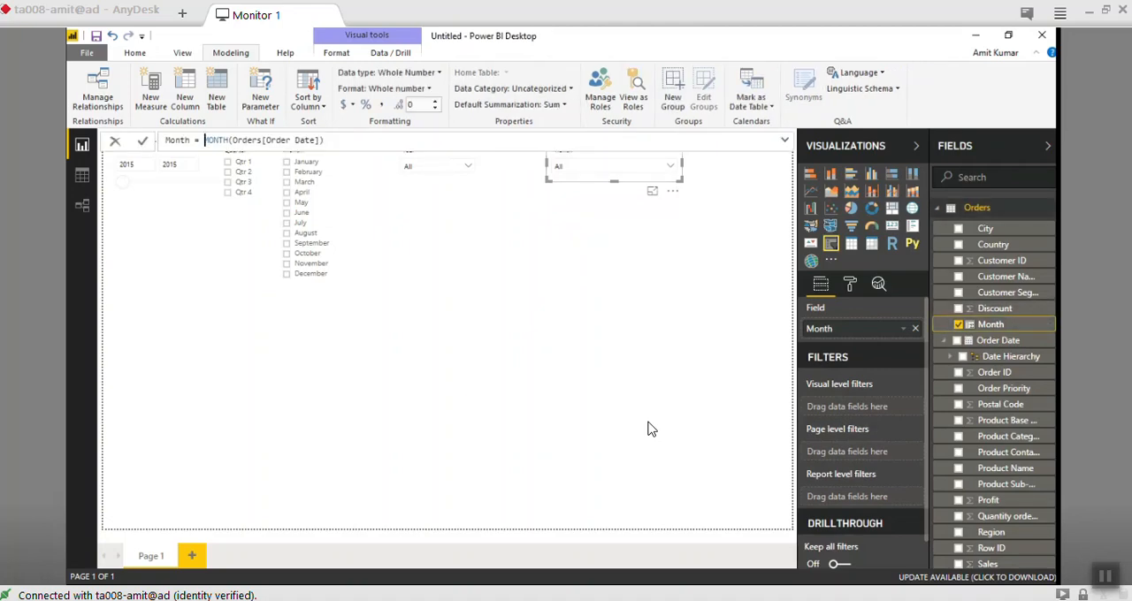
{"action": "type", "text": "FOrm"}
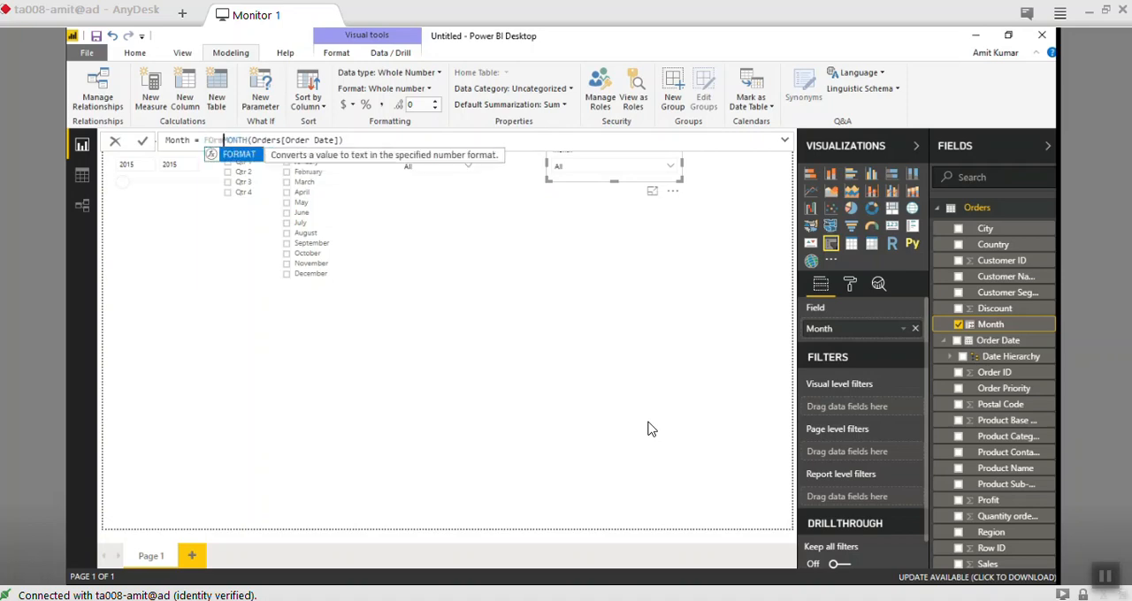
{"action": "key", "text": "BackSpace"}
{"action": "key", "text": "BackSpace"}
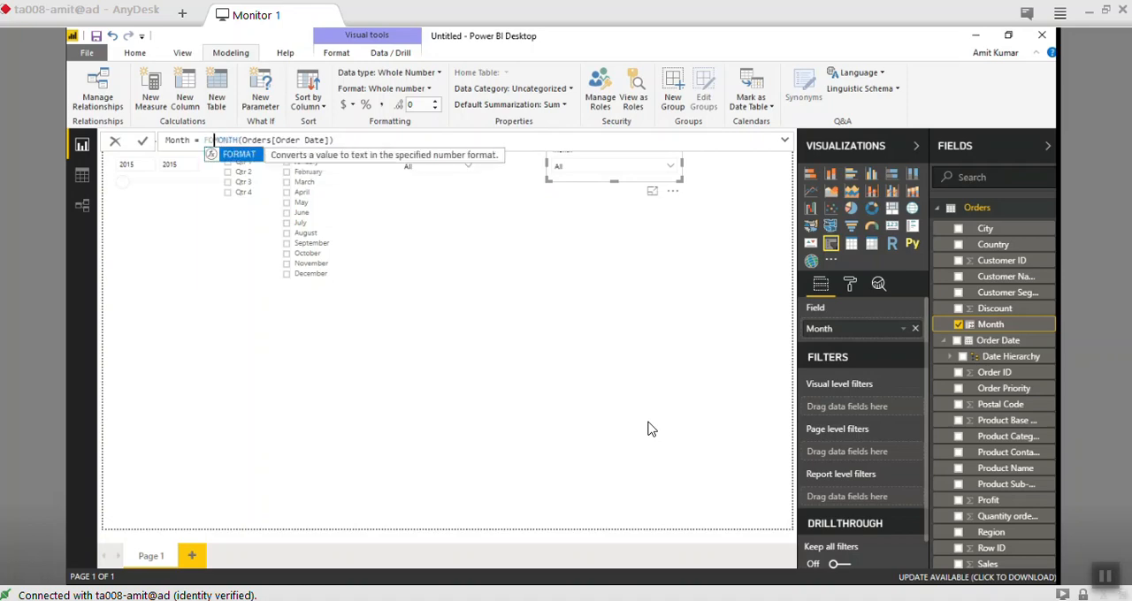
{"action": "key", "text": "BackSpace"}
{"action": "key", "text": "BackSpace"}
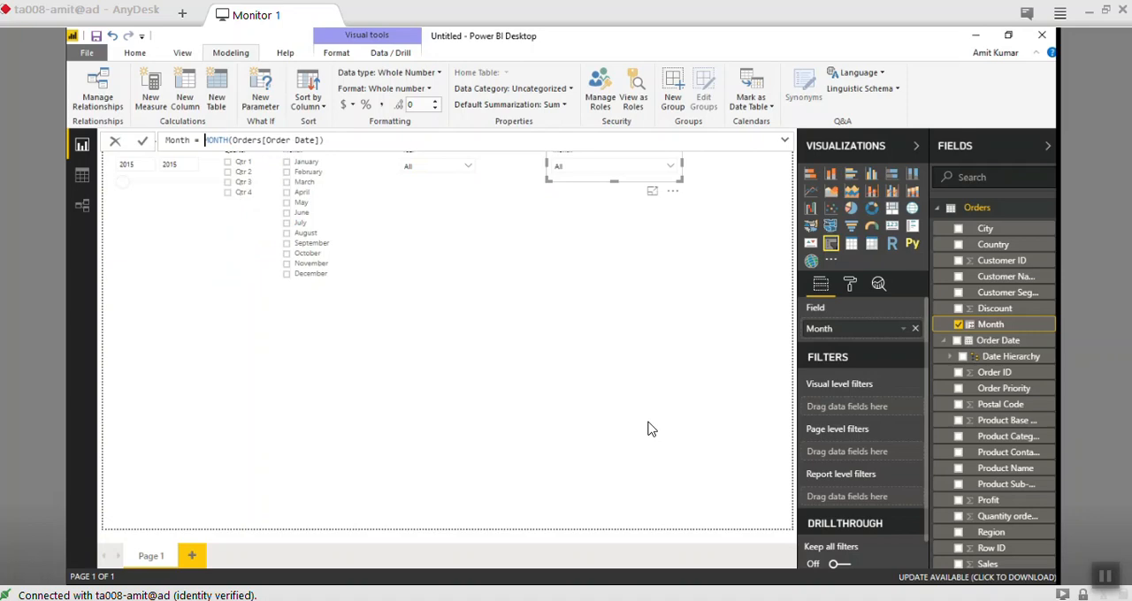
- Try alternative function names in place of MONTH in the column formula, restoring MONTH before Orders[Order Date]
{"action": "key", "text": "ctrl+Right"}
{"action": "type", "text": "Na"}
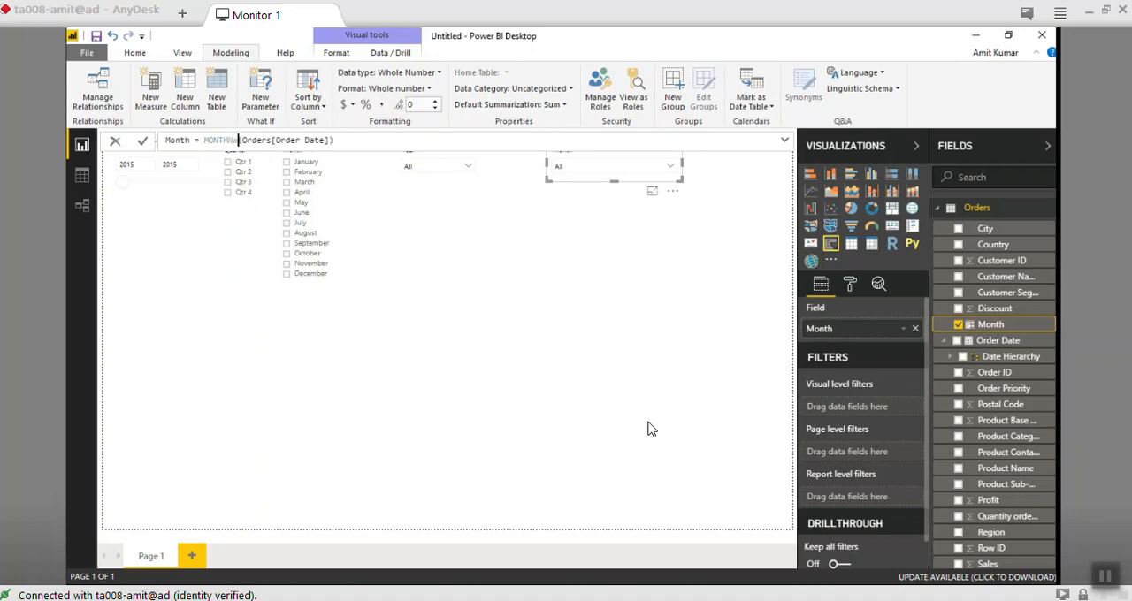
{"action": "key", "text": "BackSpace"}
{"action": "key", "text": "BackSpace"}
{"action": "key", "text": "BackSpace"}
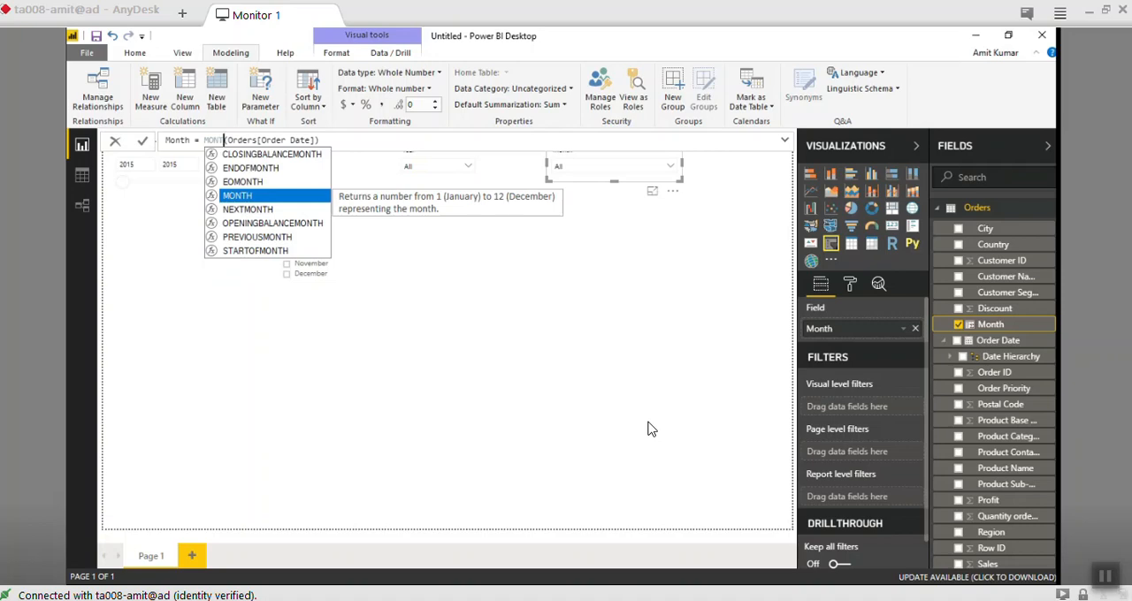
{"action": "type", "text": "H"}
{"action": "key", "text": "BackSpace"}
{"action": "key", "text": "BackSpace"}
{"action": "key", "text": "BackSpace"}
{"action": "key", "text": "BackSpace"}
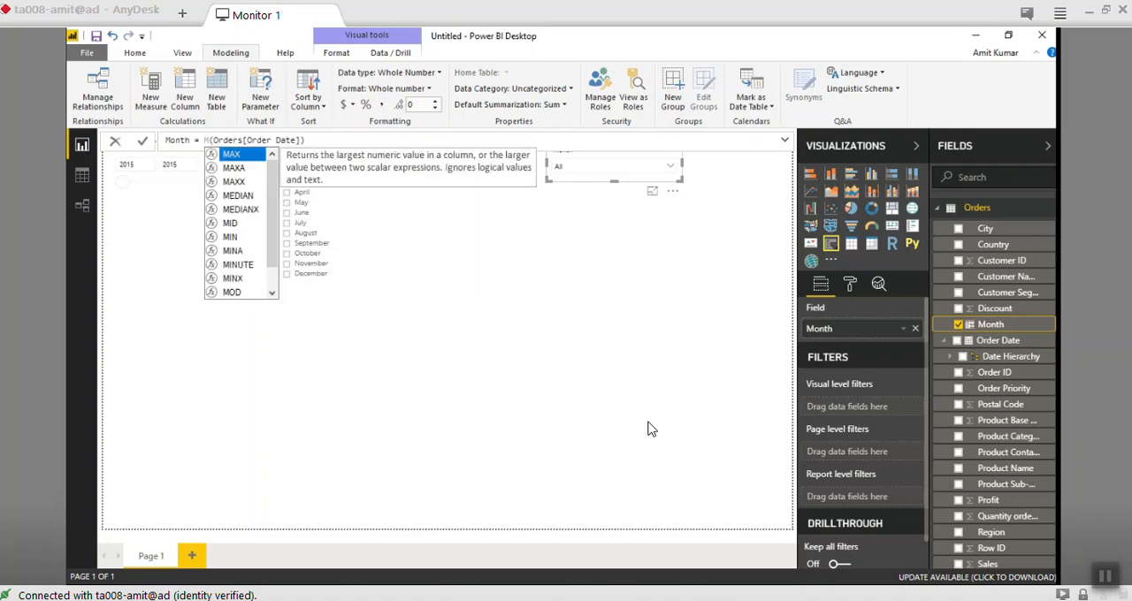
{"action": "type", "text": "TH"}
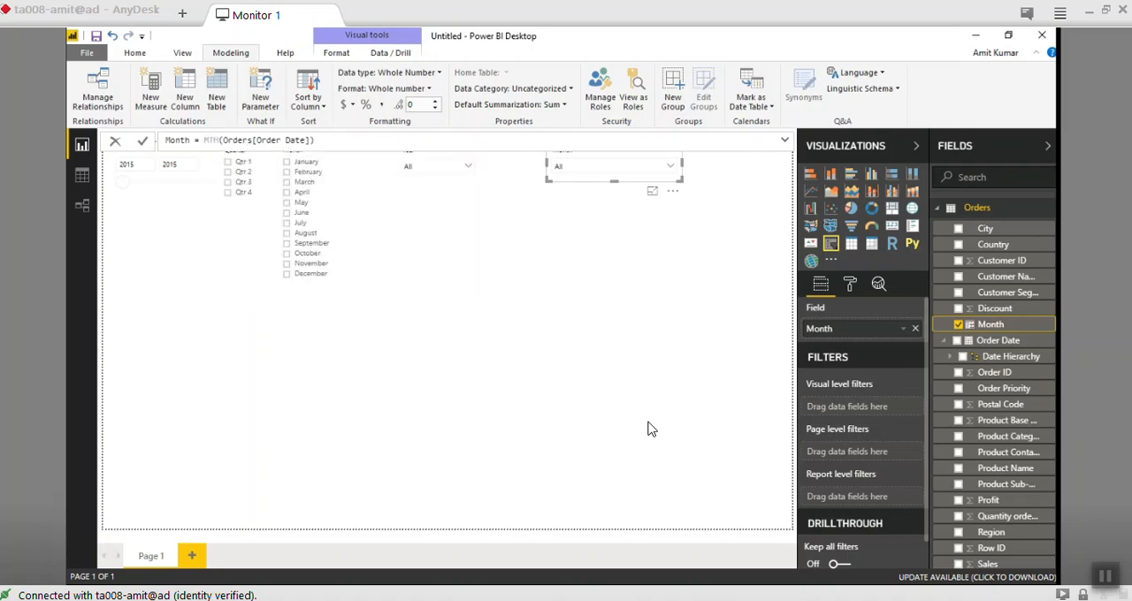
{"action": "key", "text": "BackSpace"}
{"action": "key", "text": "BackSpace"}
{"action": "type", "text": "ON"}
{"action": "key", "text": "BackSpace"}
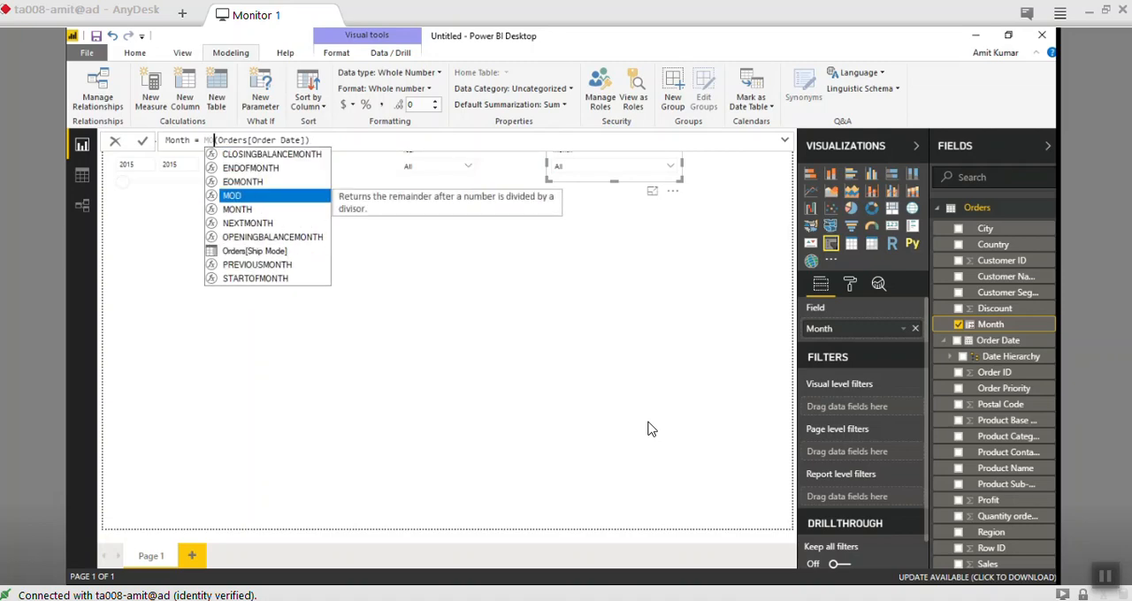
{"action": "key", "text": "Down"}
{"action": "key", "text": "Tab"}
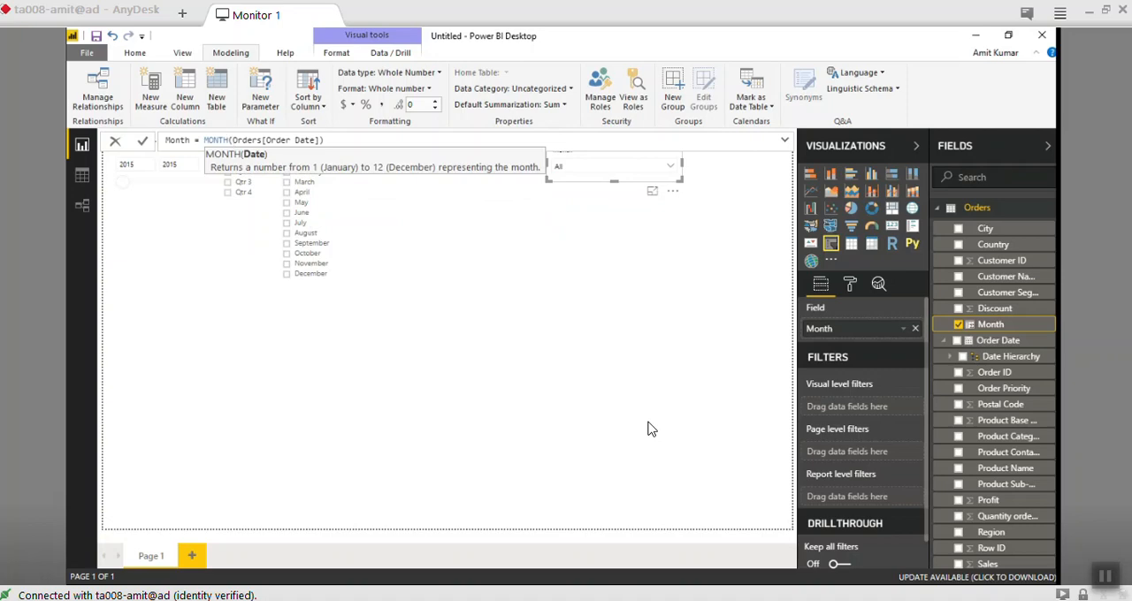
- Examine the suggested month-related functions from EOMONTH to STARTOFMONTH for the Month formula and reinsert MONTH
{"action": "key", "text": "BackSpace"}
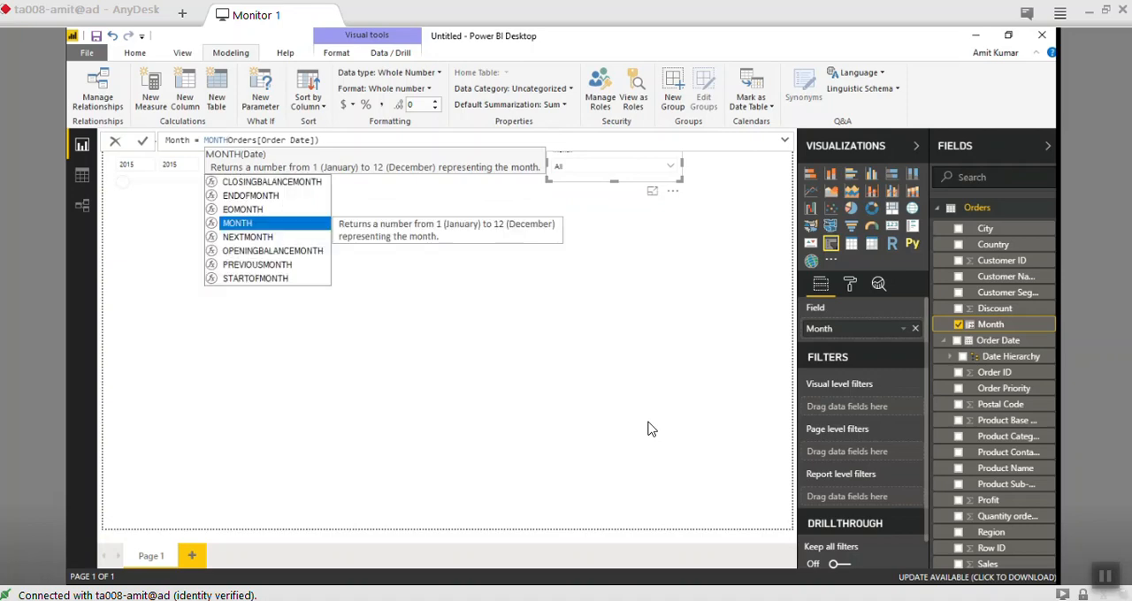
{"action": "type", "text": "("}
{"action": "key", "text": "Left"}
{"action": "key", "text": "BackSpace"}
{"action": "key", "text": "BackSpace"}
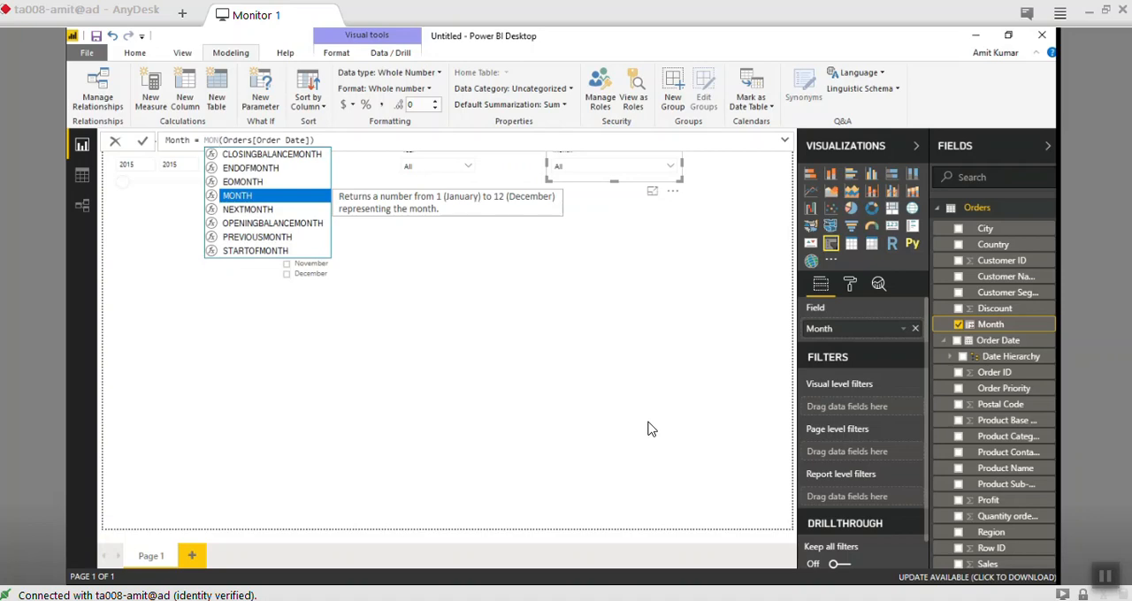
{"action": "key", "text": "Up"}
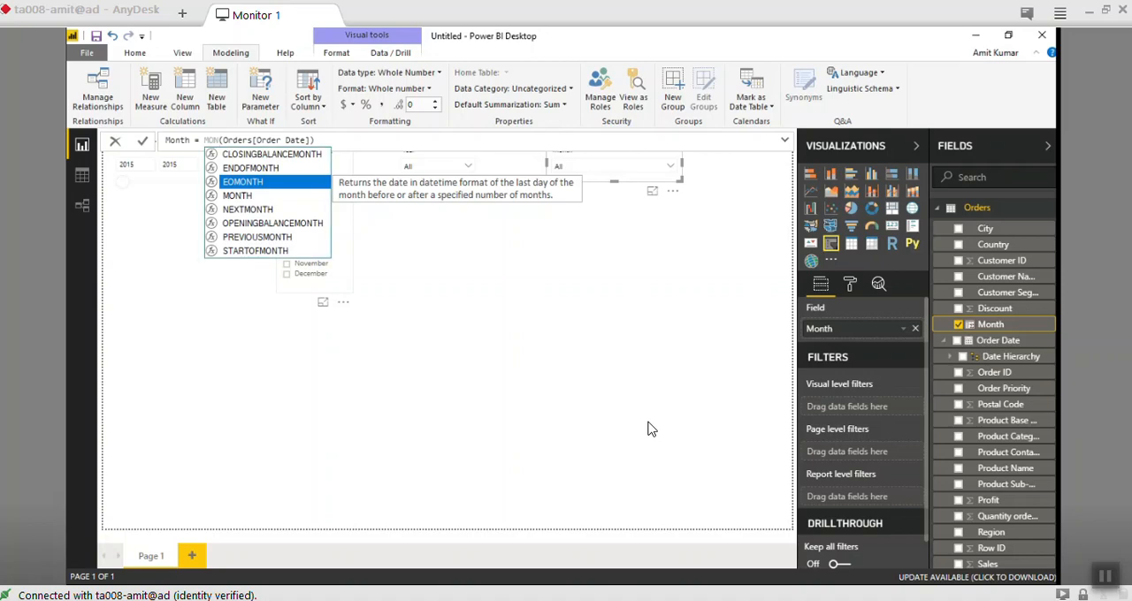
{"action": "key", "text": "Down"}
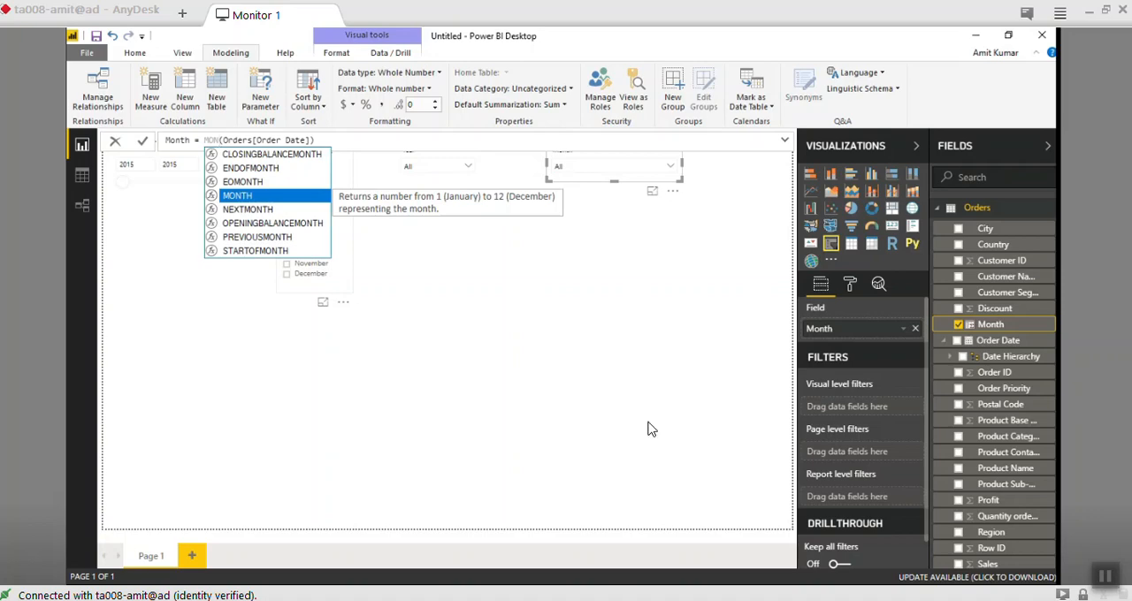
{"action": "key", "text": "Down"}
{"action": "key", "text": "Down"}
{"action": "key", "text": "Down"}
{"action": "key", "text": "Down"}
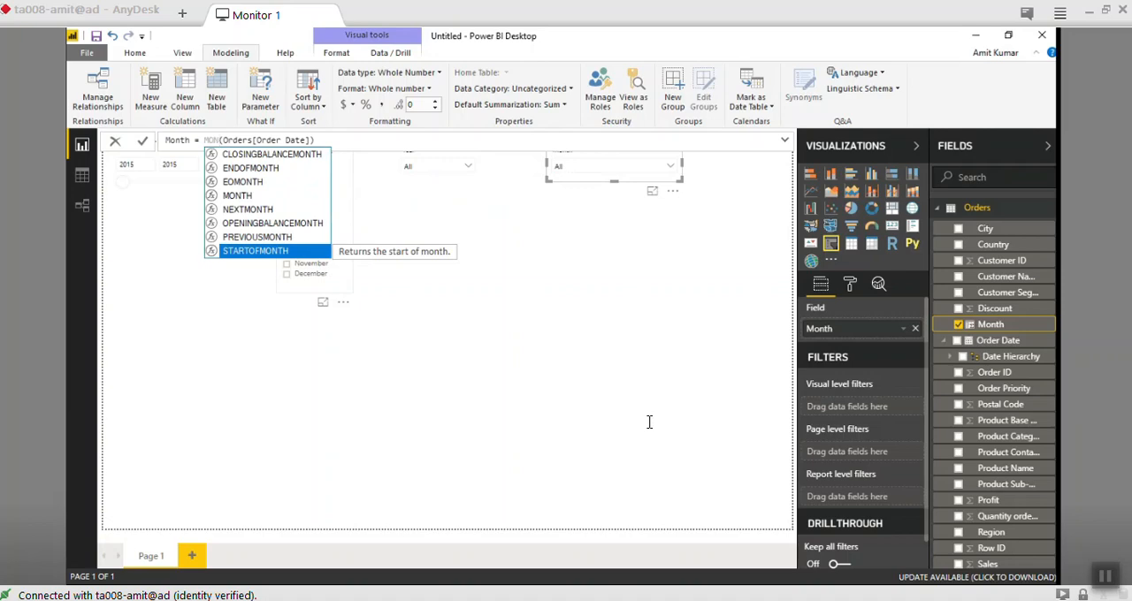
{"action": "key", "text": "Up"}
{"action": "key", "text": "Up"}
{"action": "key", "text": "Up"}
{"action": "key", "text": "Up"}
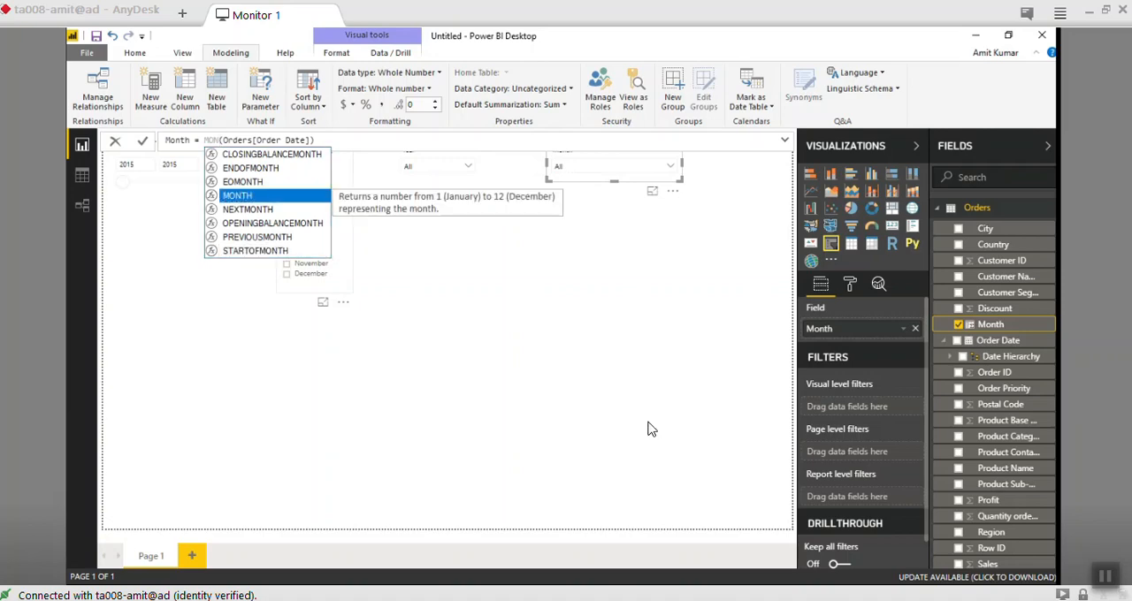
{"action": "key", "text": "Tab"}
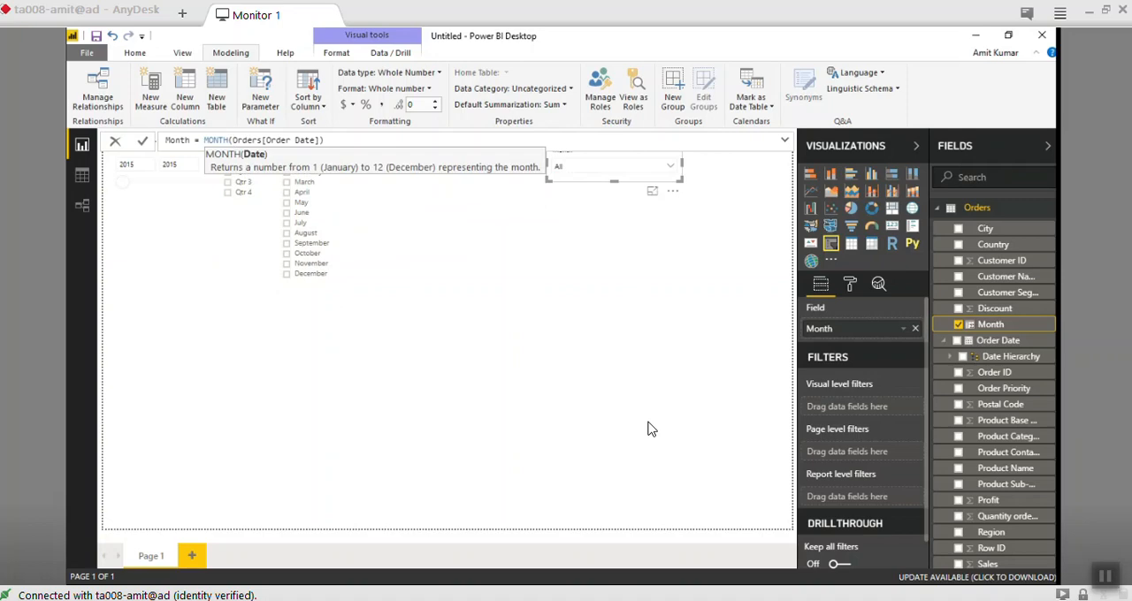
- Change the Month column's formula to FORMAT(MONTH(Orders[Order Date]),"MMM") and commit it
{"action": "key", "text": "ctrl+Left"}
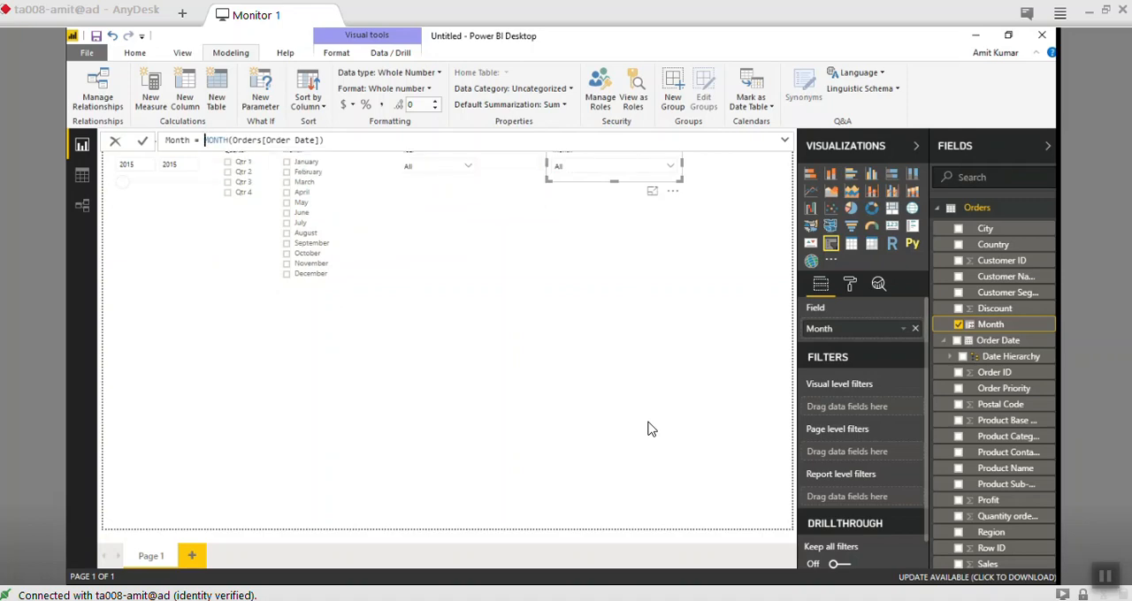
{"action": "type", "text": "FORM"}
{"action": "key", "text": "shift+Return"}
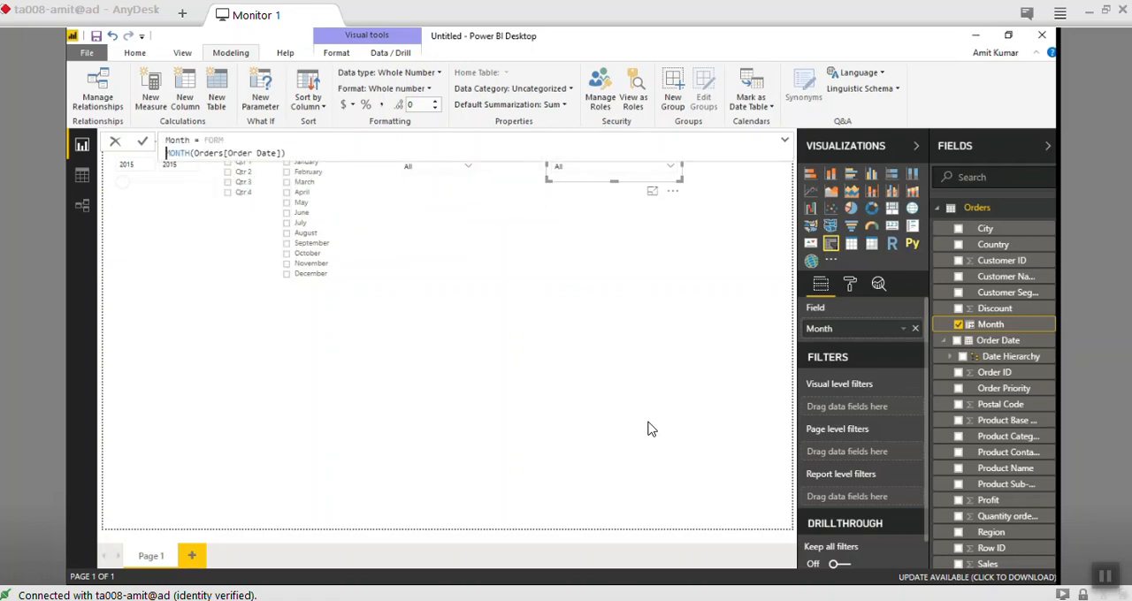
{"action": "key", "text": "BackSpace"}
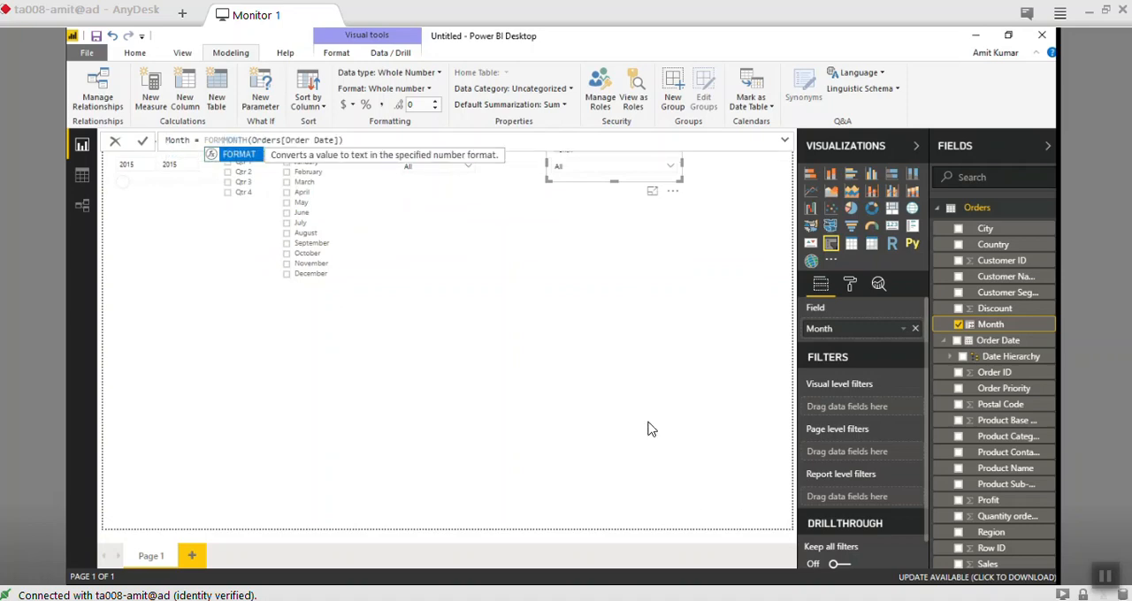
{"action": "key", "text": "Tab"}
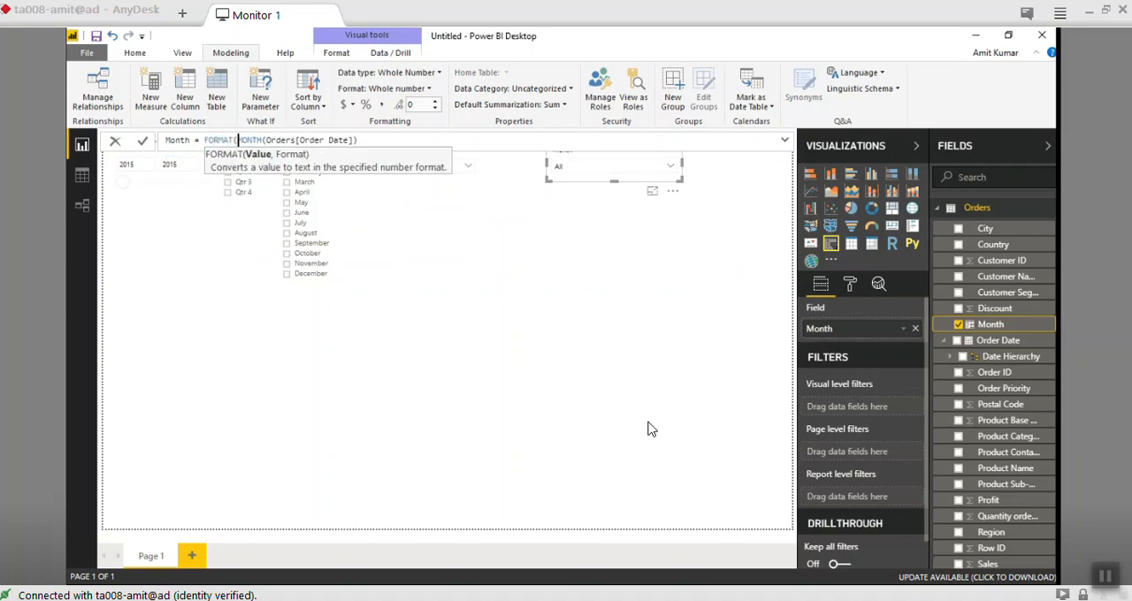
{"action": "type", "text": ",\"MMM\")"}
{"action": "key", "text": "Return"}
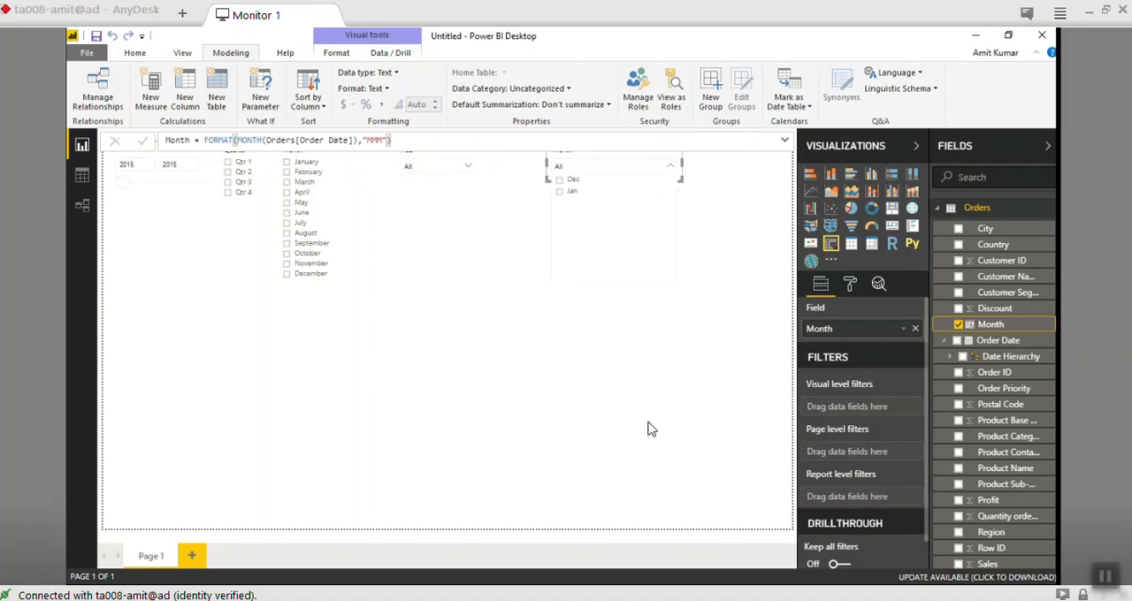
- Close the calculated Month list and inspect the fields behind the Order Date Month, Quarter and Year slicers
{"action": "left_click", "coordinate": [649, 429]}
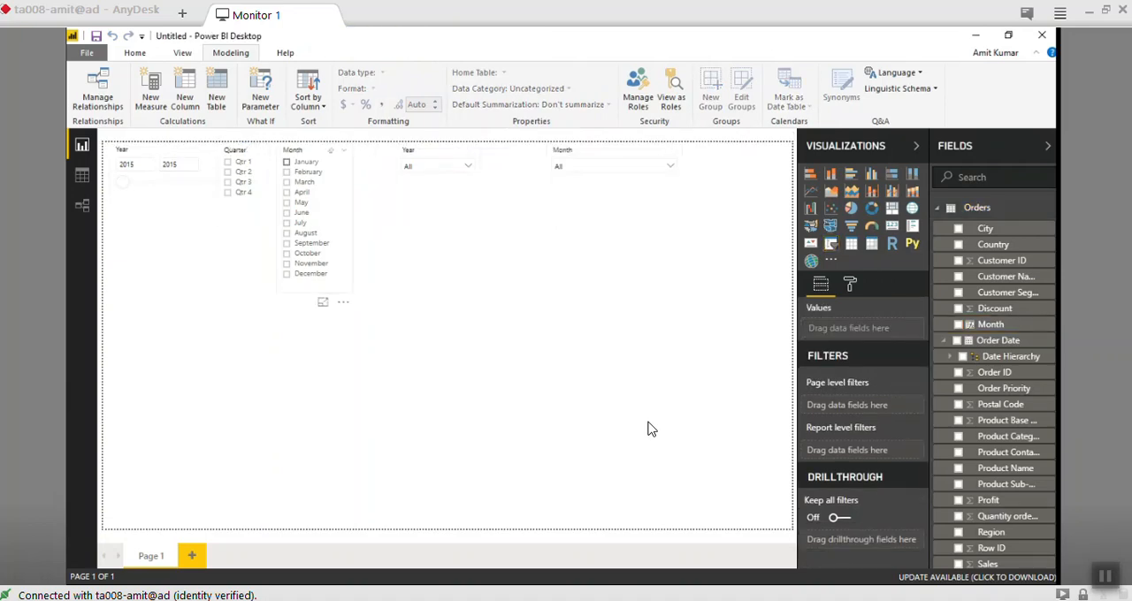
{"action": "left_click", "coordinate": [310, 151]}
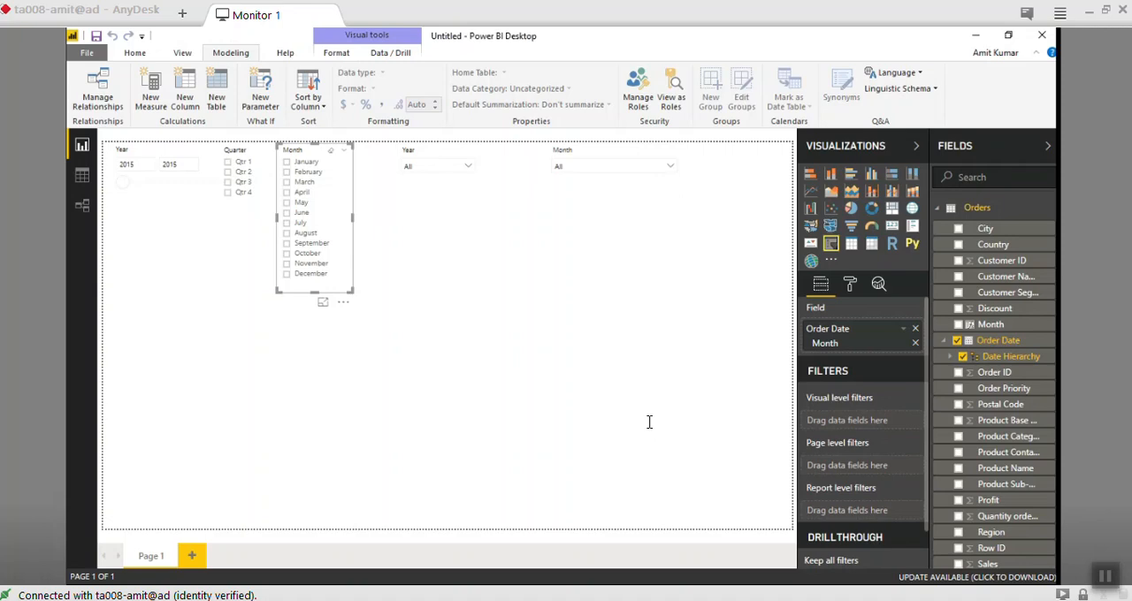
{"action": "left_click", "coordinate": [236, 150]}
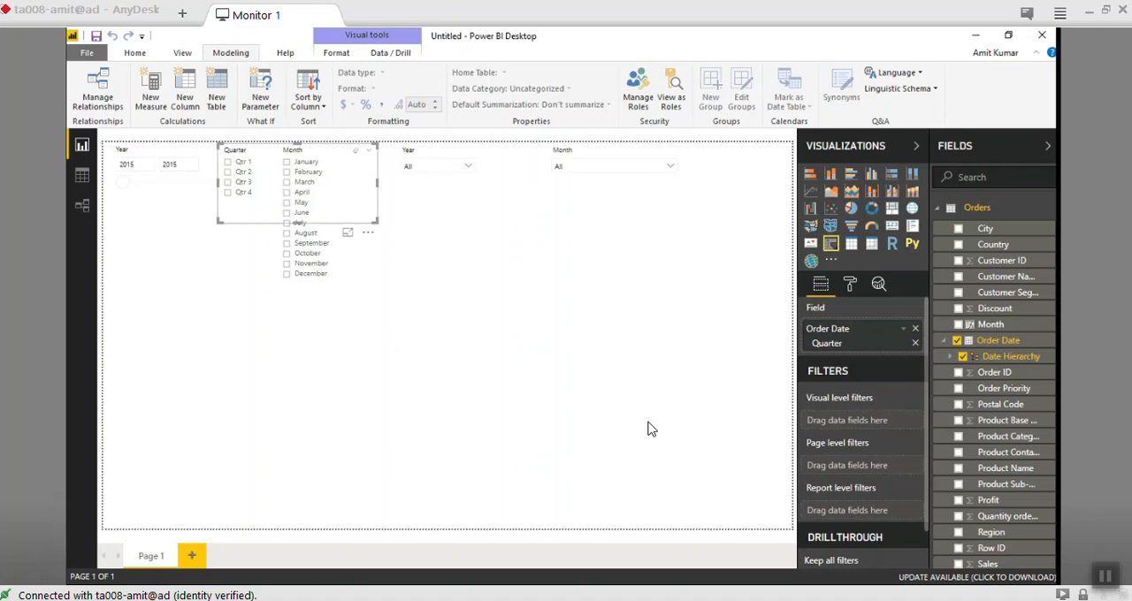
{"action": "left_click", "coordinate": [168, 195]}
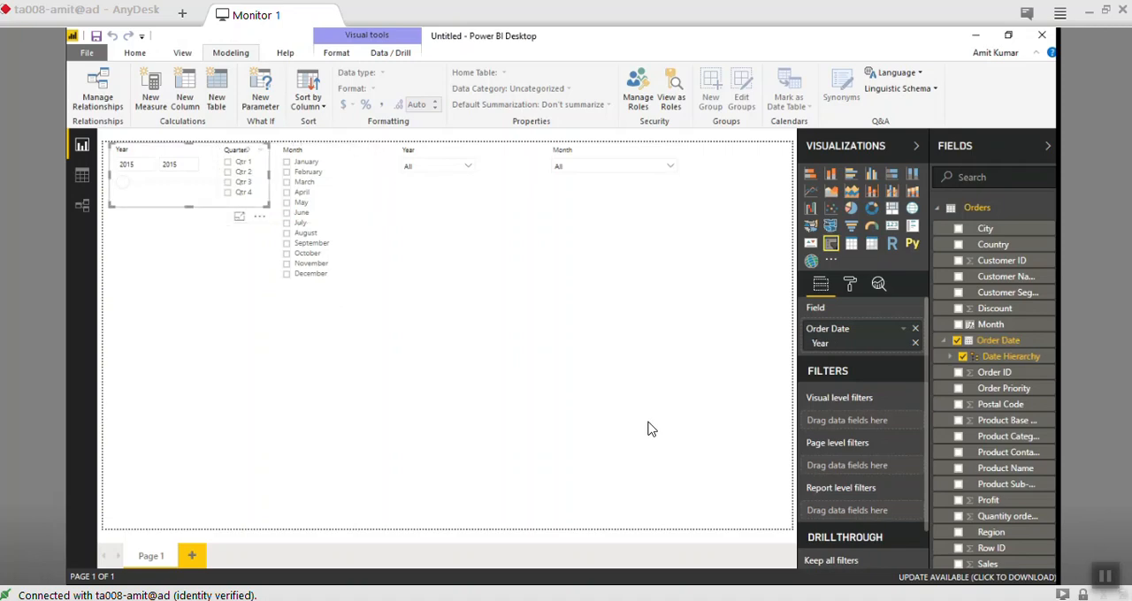
- Move the calculated Month dropdown slicer directly beside the calculated Year dropdown slicer
{"action": "left_click", "coordinate": [614, 176]}
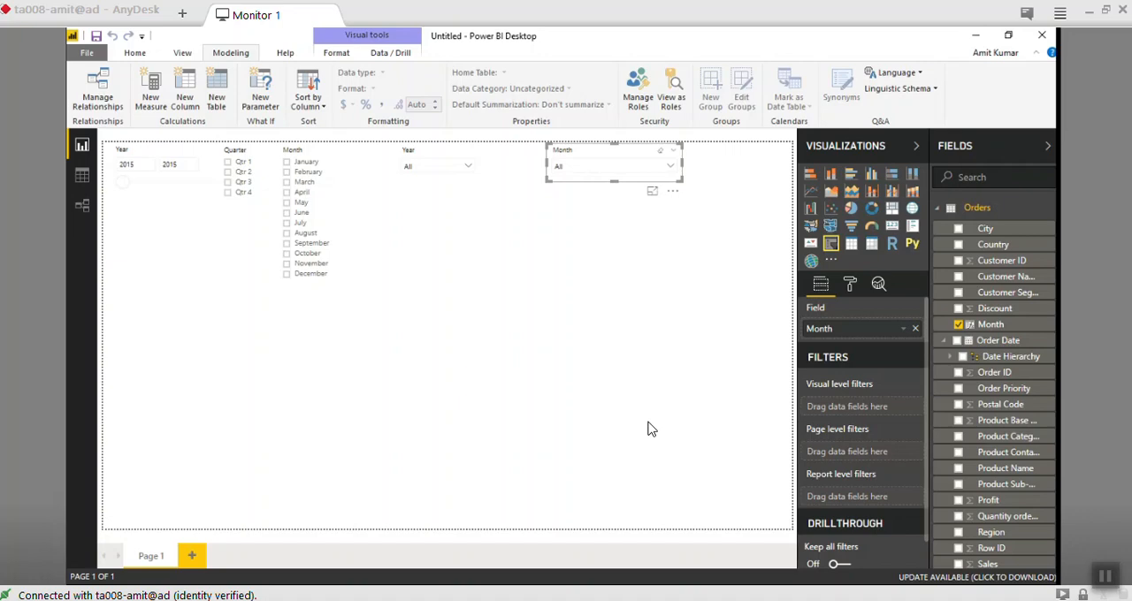
{"action": "left_click", "coordinate": [434, 154]}
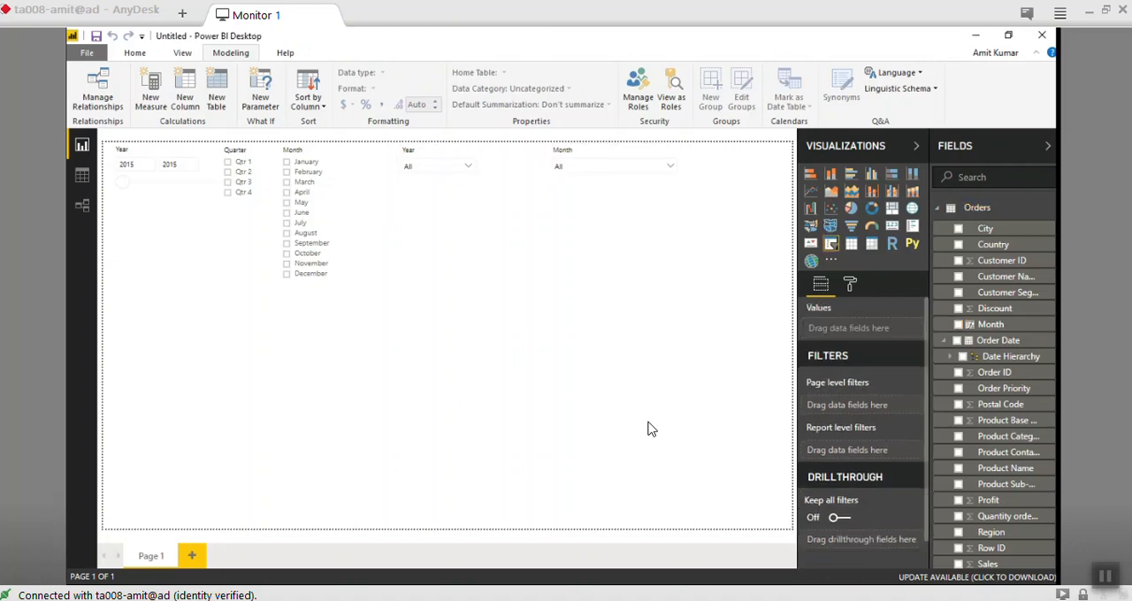
{"action": "left_click_drag", "start_coordinate": [612, 153], "coordinate": [549, 152]}
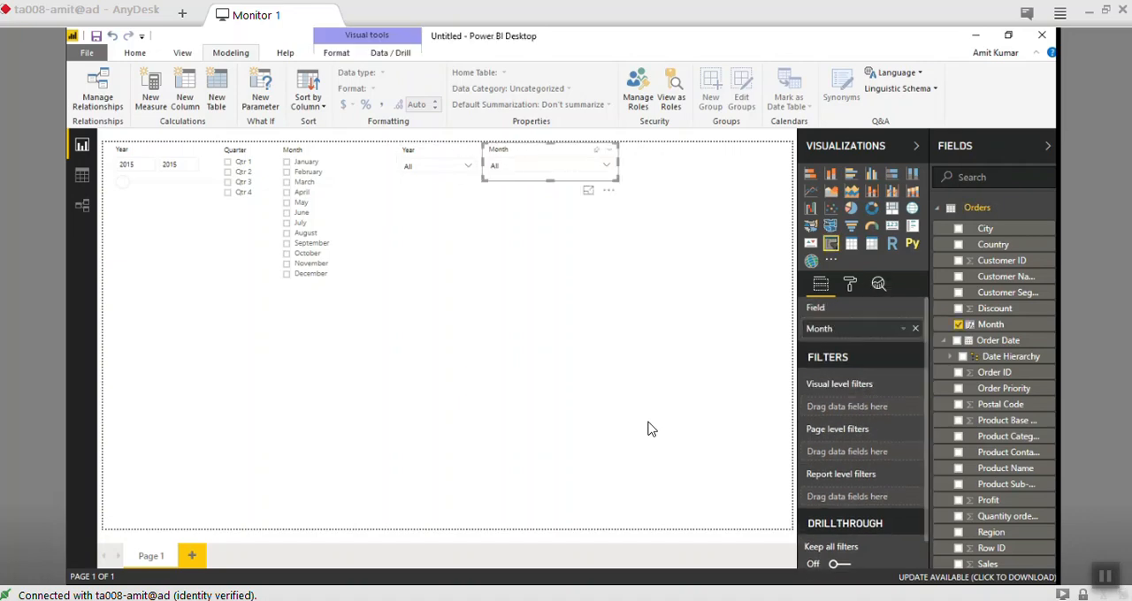
{"action": "left_click", "coordinate": [648, 429]}
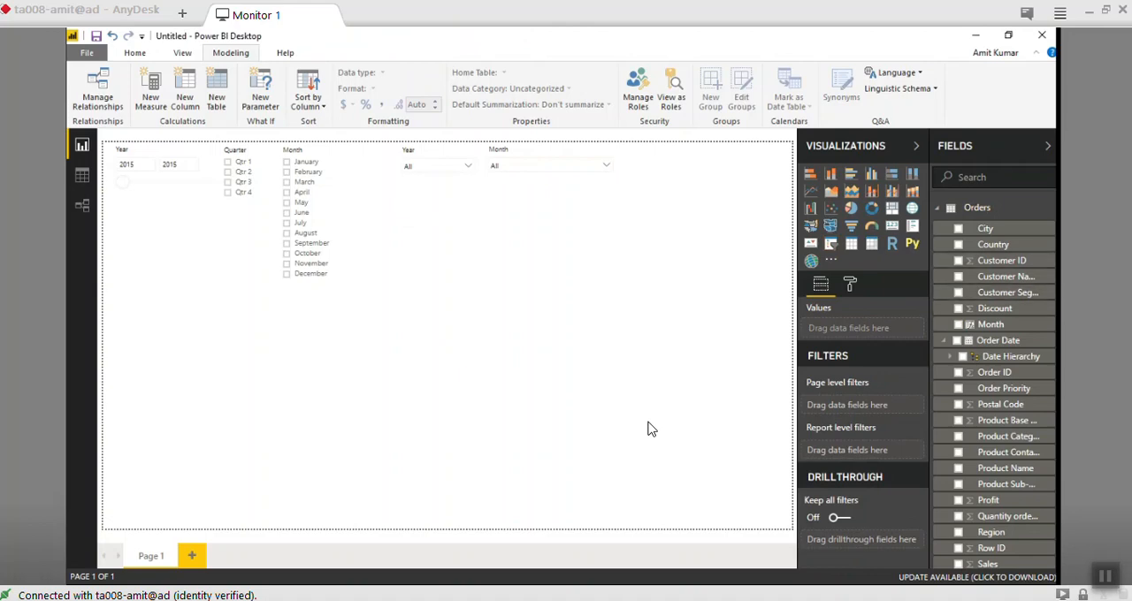
- Create a new measure in the Orders table and name it Sales Value
{"action": "scroll", "coordinate": [995, 389], "scroll_direction": "down", "scroll_amount": 3}
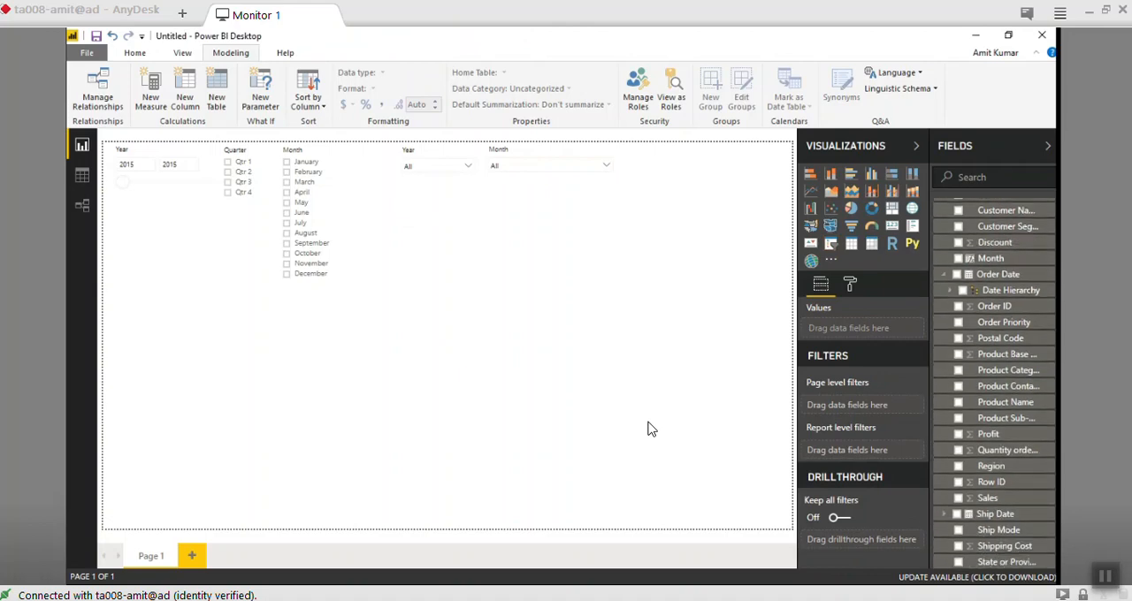
{"action": "scroll", "coordinate": [995, 389], "scroll_direction": "down", "scroll_amount": 3}
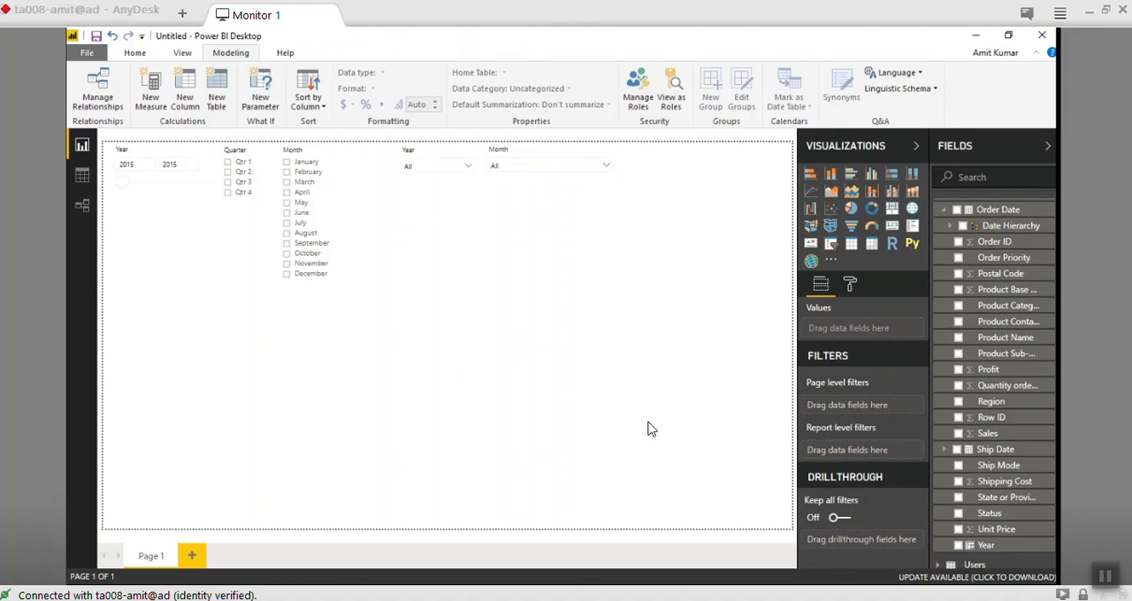
{"action": "scroll", "coordinate": [996, 380], "scroll_direction": "up", "scroll_amount": 2}
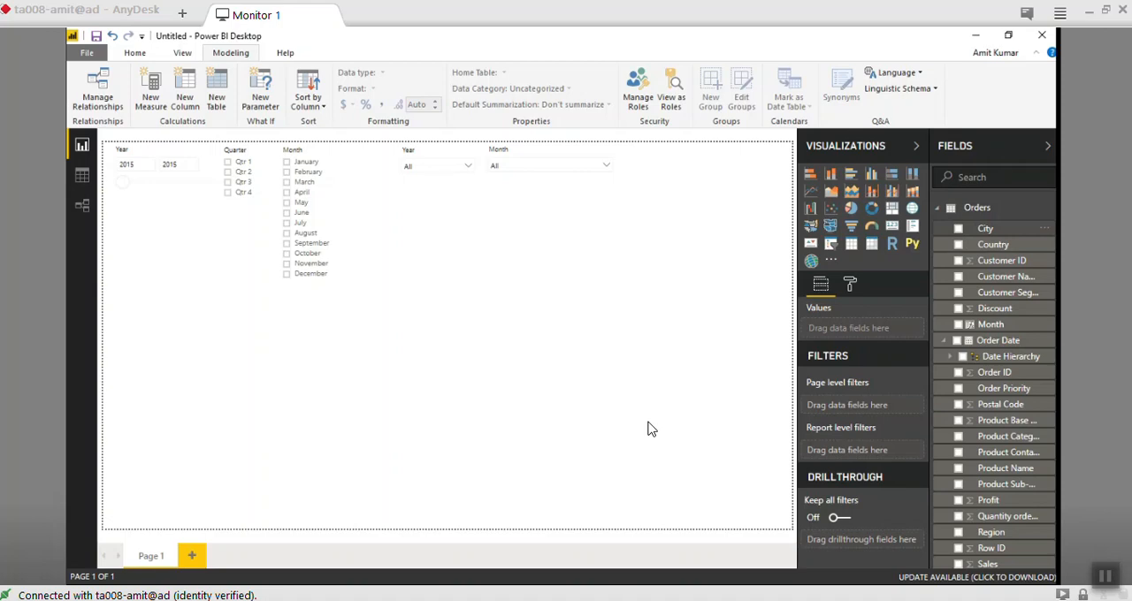
{"action": "left_click", "coordinate": [1050, 207]}
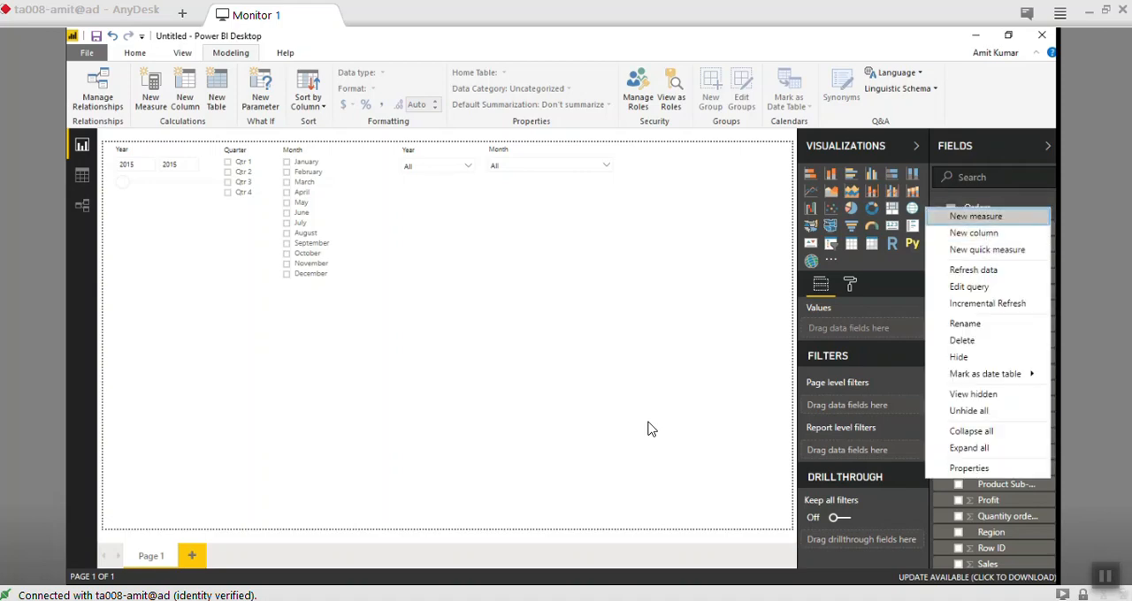
{"action": "left_click", "coordinate": [983, 217]}
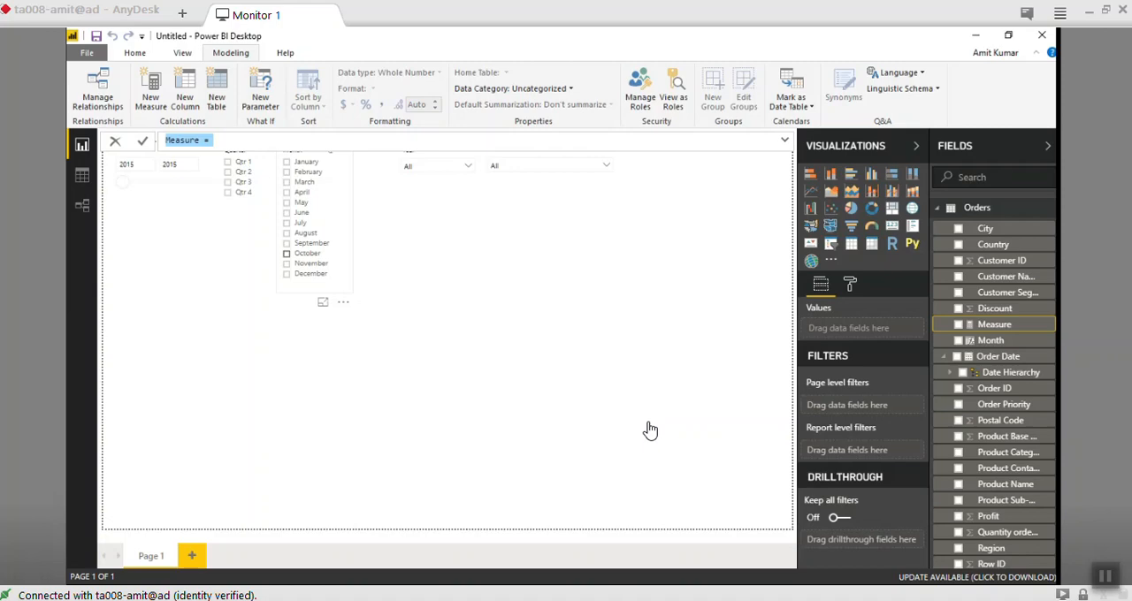
{"action": "type", "text": "Sales"}
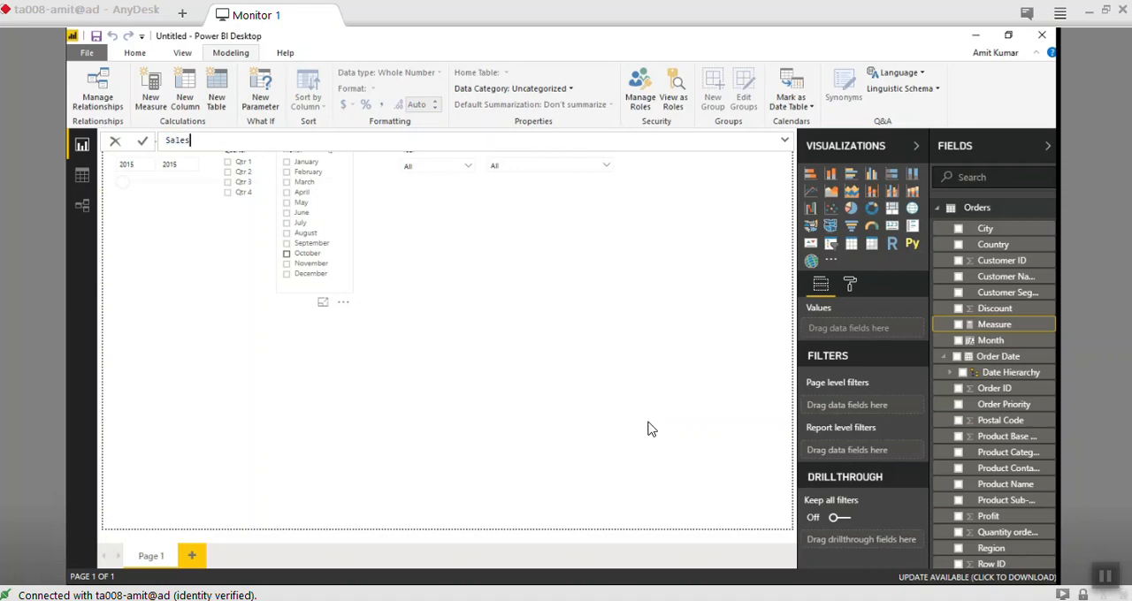
{"action": "scroll", "coordinate": [995, 425], "scroll_direction": "down", "scroll_amount": 3}
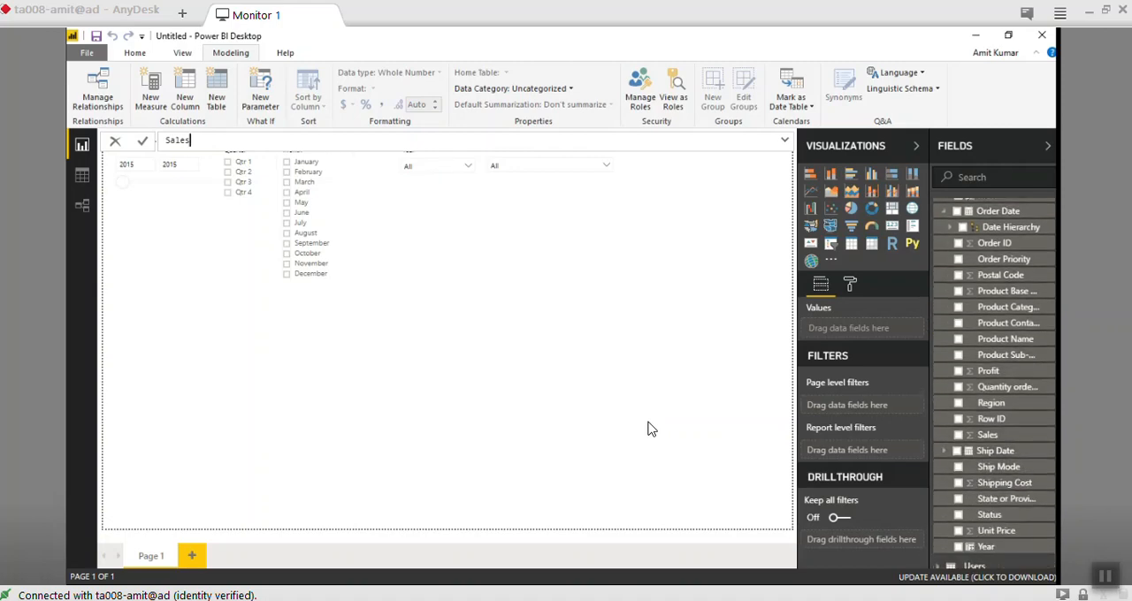
{"action": "type", "text": "Value = SU"}
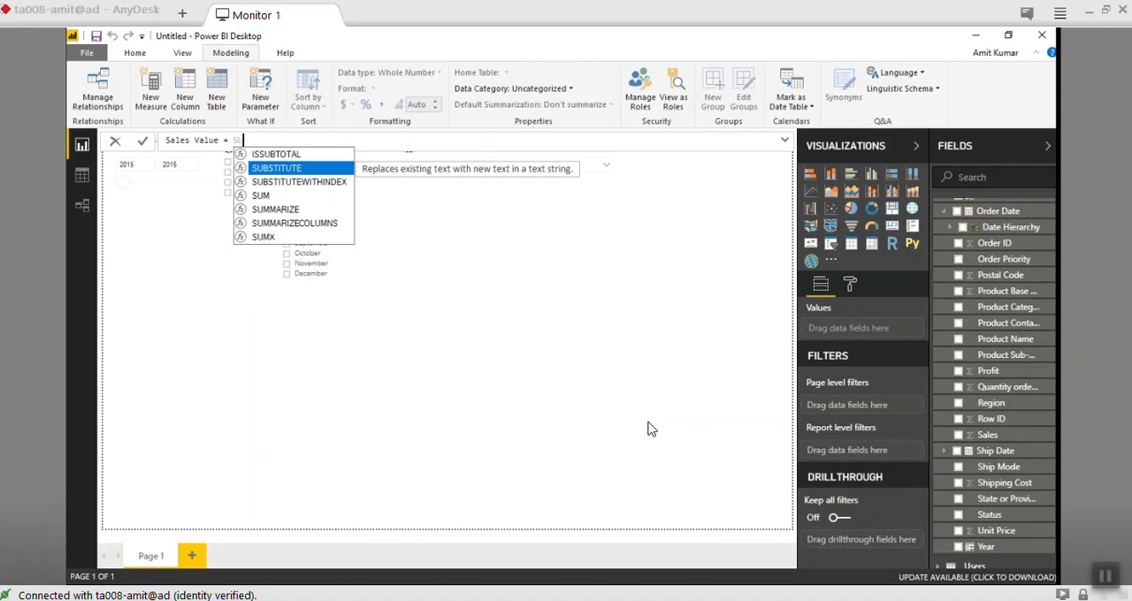
{"action": "key", "text": "Down"}
{"action": "key", "text": "Down"}
{"action": "key", "text": "Tab"}
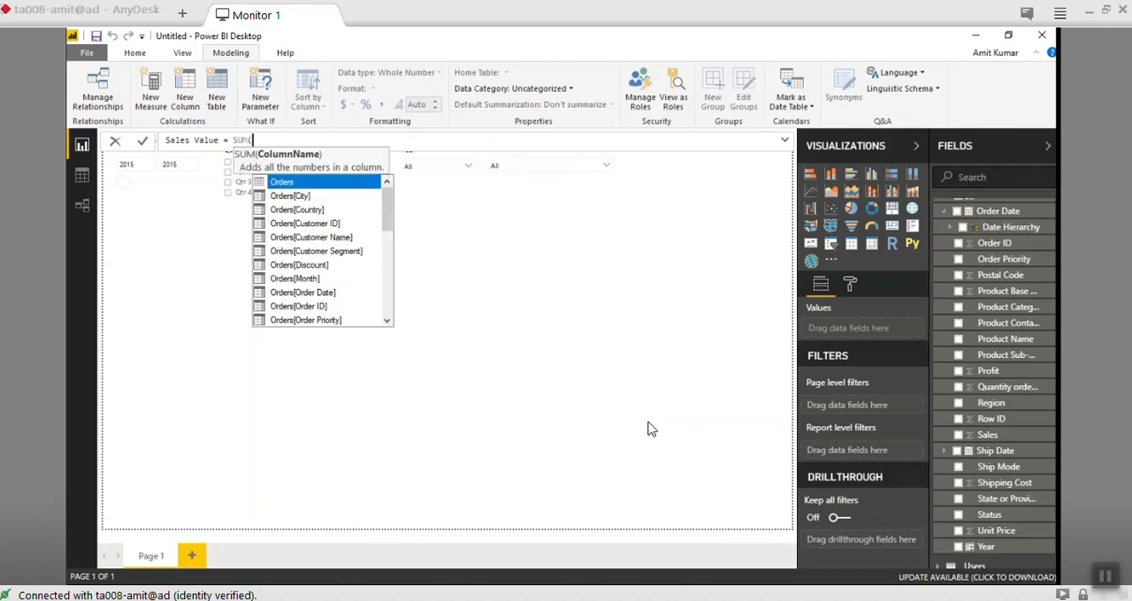
{"action": "key", "text": "Down"}
{"action": "key", "text": "Down"}
{"action": "key", "text": "Down"}
{"action": "key", "text": "Down"}
{"action": "key", "text": "Down"}
{"action": "key", "text": "Down"}
{"action": "key", "text": "Down"}
{"action": "key", "text": "Down"}
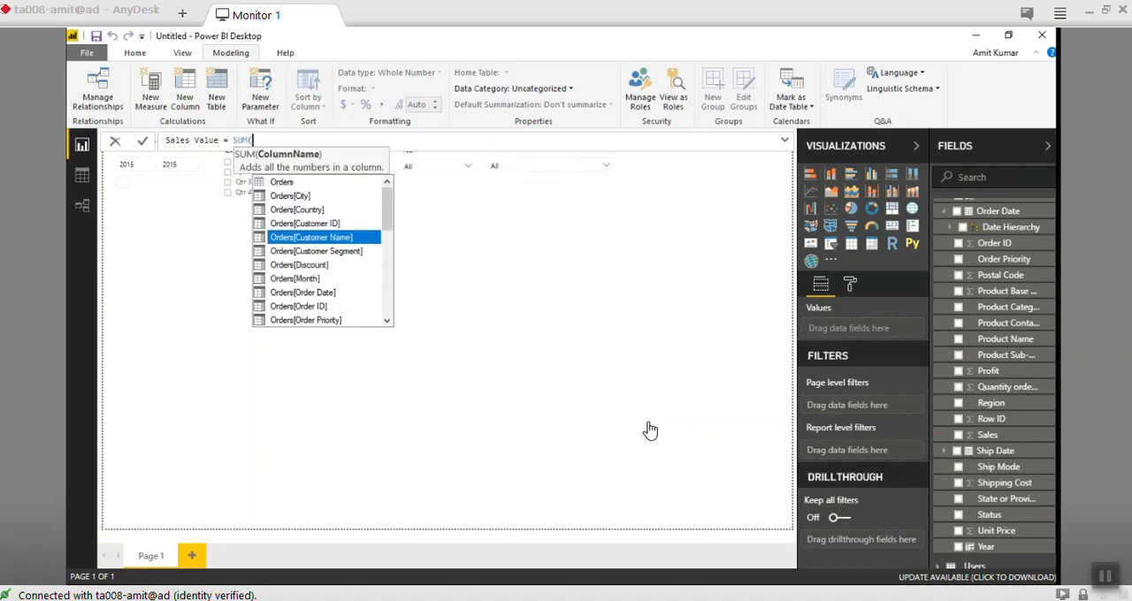
{"action": "key", "text": "Down"}
{"action": "key", "text": "Down"}
{"action": "key", "text": "Down"}
{"action": "key", "text": "Down"}
{"action": "key", "text": "Down"}
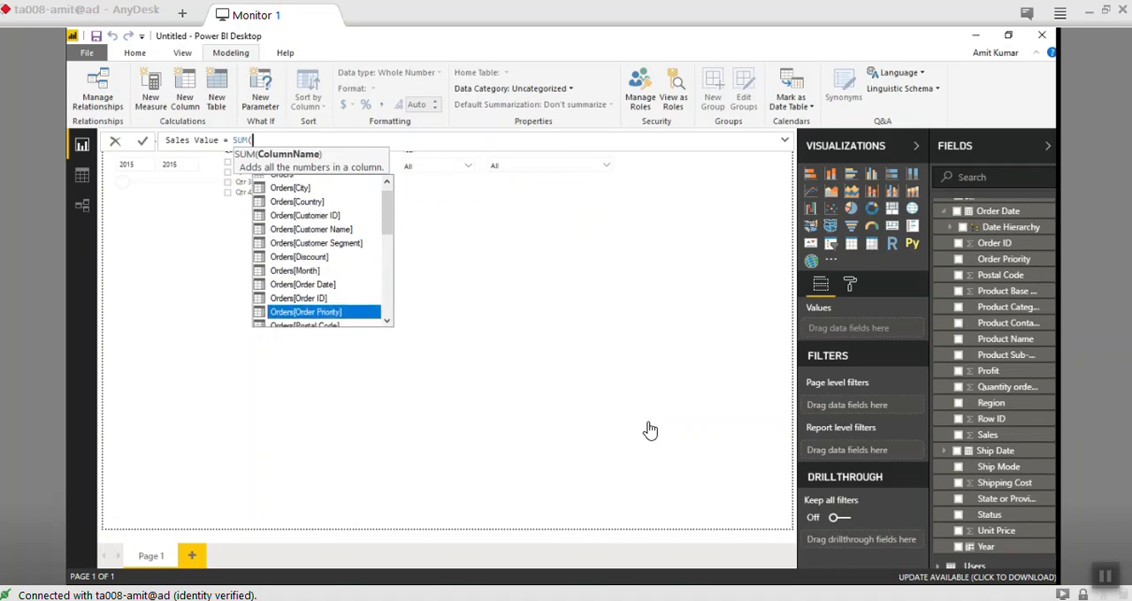
{"action": "key", "text": "BackSpace"}
{"action": "key", "text": "BackSpace"}
{"action": "key", "text": "BackSpace"}
{"action": "key", "text": "BackSpace"}
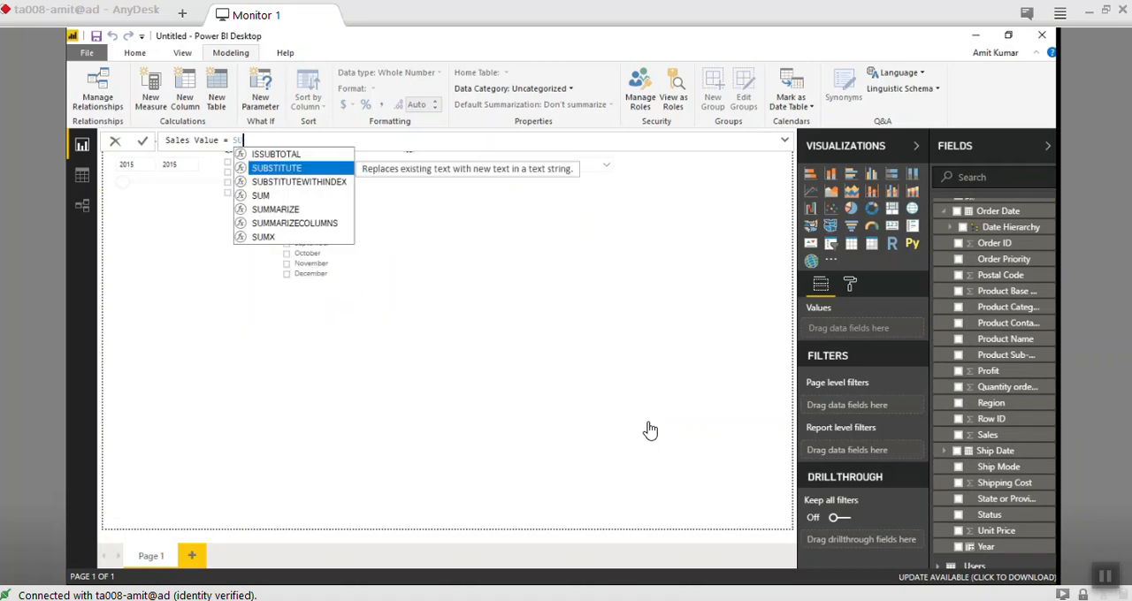
{"action": "type", "text": "Dat"}
{"action": "key", "text": "BackSpace"}
{"action": "key", "text": "BackSpace"}
{"action": "key", "text": "BackSpace"}
{"action": "type", "text": "Sales"}
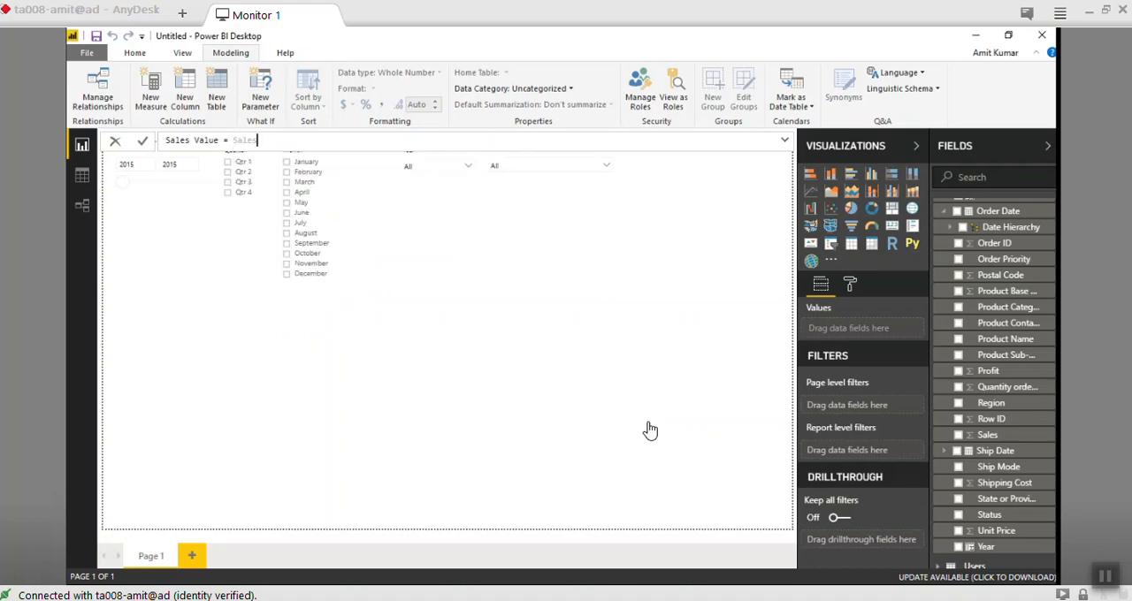
{"action": "key", "text": "BackSpace"}
{"action": "key", "text": "BackSpace"}
{"action": "key", "text": "BackSpace"}
{"action": "key", "text": "BackSpace"}
- Examine the suggested date functions from DATE to DATESYTD for the Sales Value formula and clear the entry
{"action": "type", "text": "DAte"}
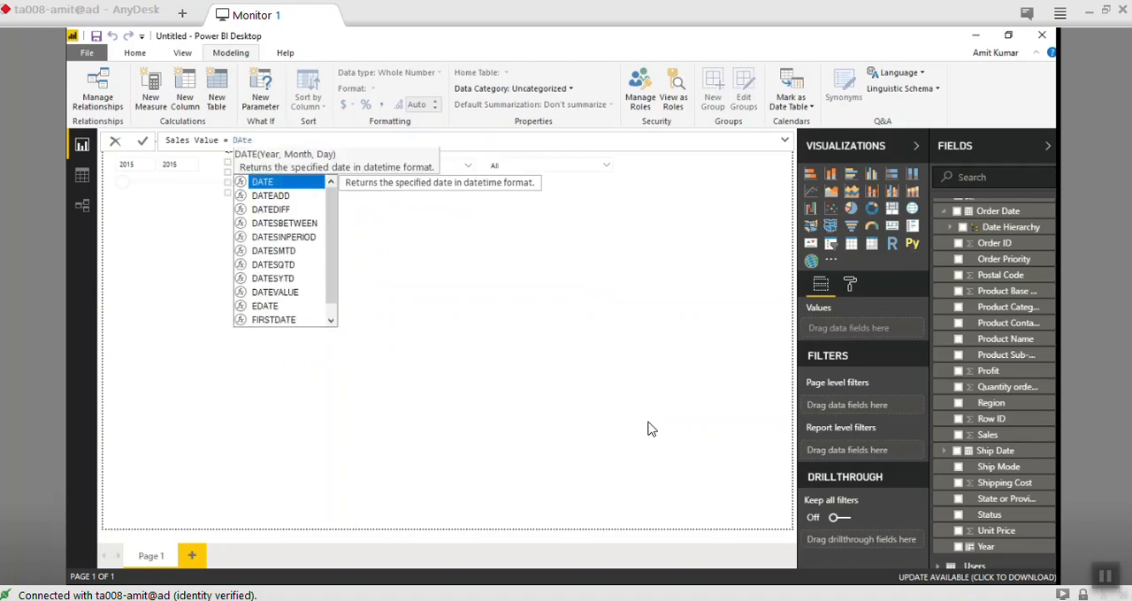
{"action": "key", "text": "Down"}
{"action": "key", "text": "Down"}
{"action": "key", "text": "Down"}
{"action": "key", "text": "Down"}
{"action": "key", "text": "Down"}
{"action": "key", "text": "Down"}
{"action": "key", "text": "Down"}
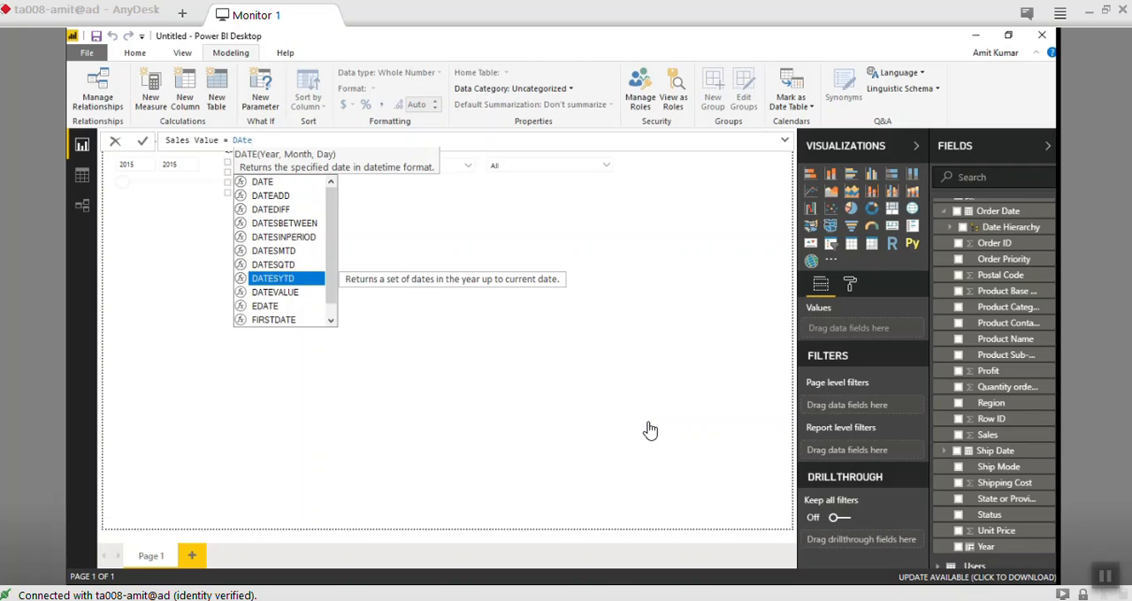
{"action": "key", "text": "BackSpace"}
{"action": "key", "text": "BackSpace"}
{"action": "key", "text": "BackSpace"}
{"action": "key", "text": "BackSpace"}
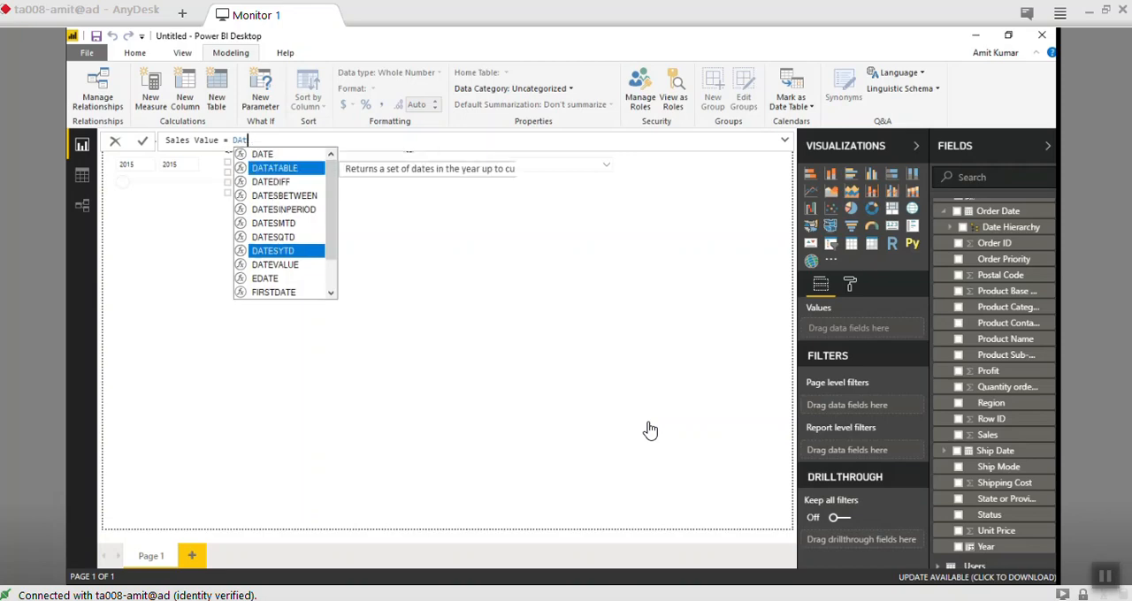
- Set the Sales Value measure's formula to SUM(Orders[Sales]) and commit it
{"action": "type", "text": "SUM"}
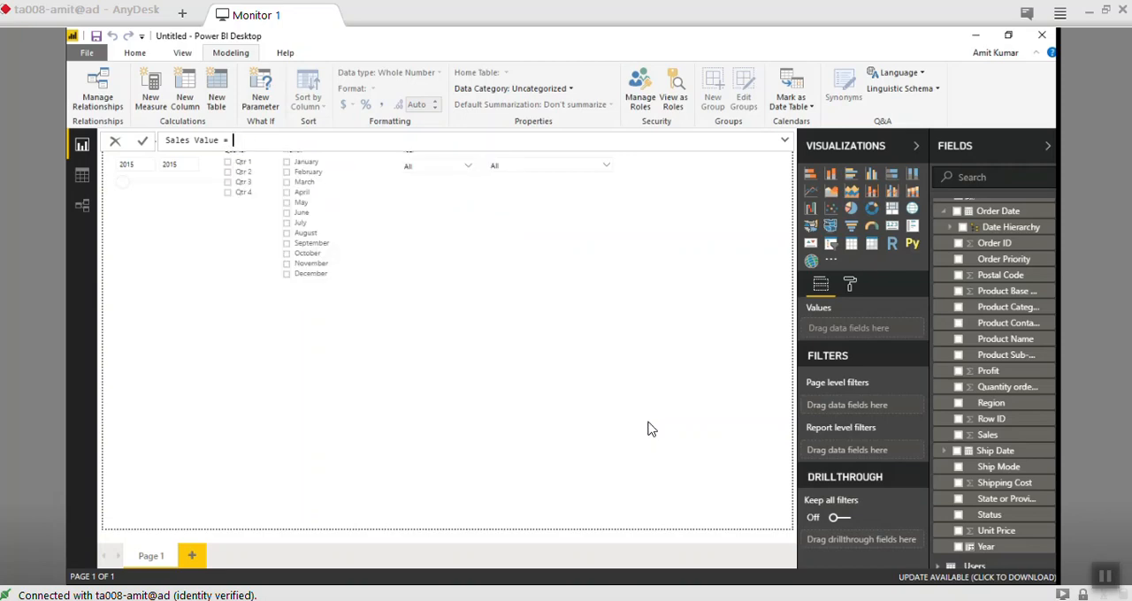
{"action": "type", "text": "(Sales"}
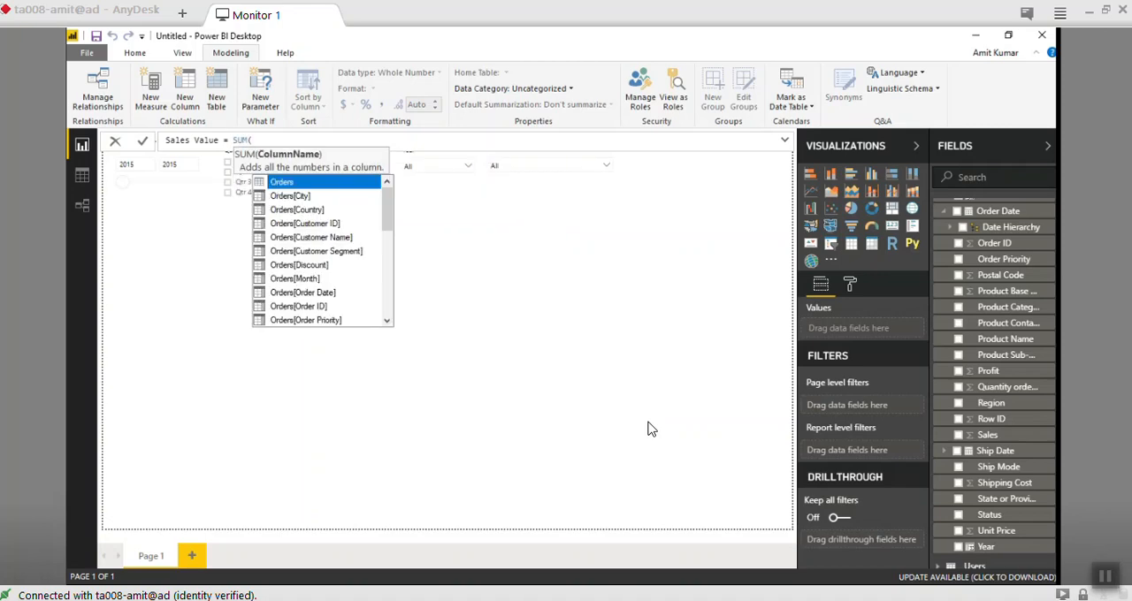
{"action": "key", "text": "BackSpace"}
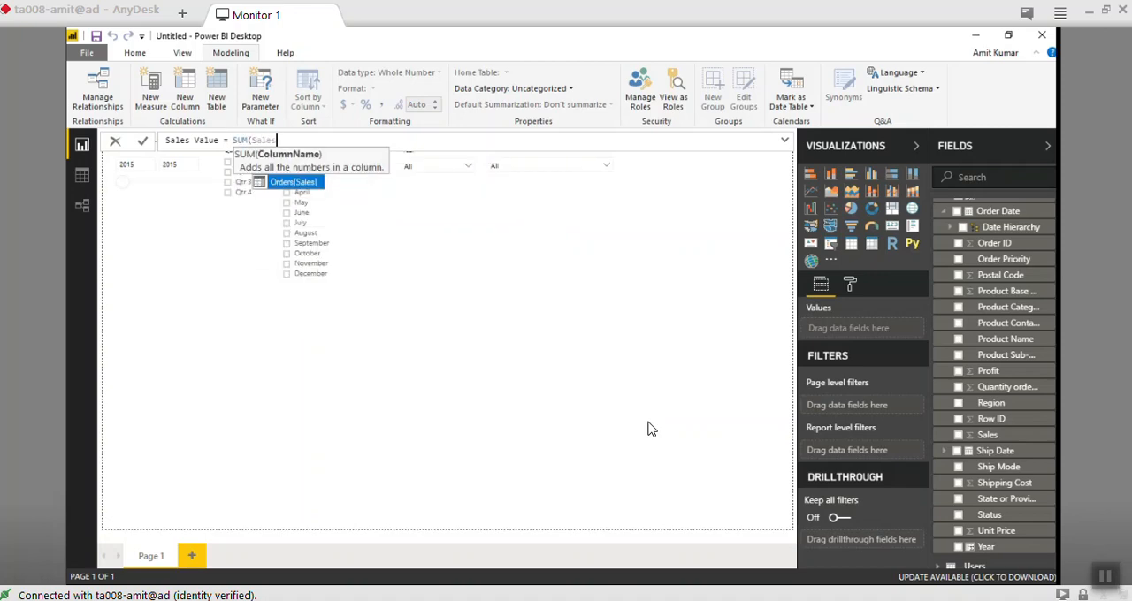
{"action": "key", "text": "Tab"}
{"action": "type", "text": ")"}
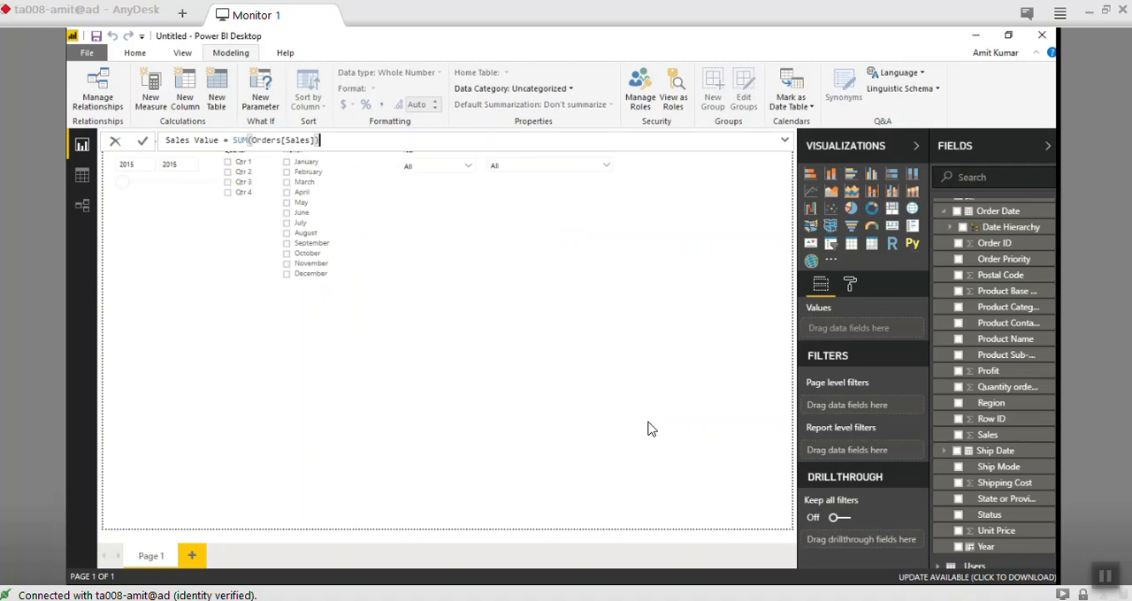
{"action": "key", "text": "Return"}
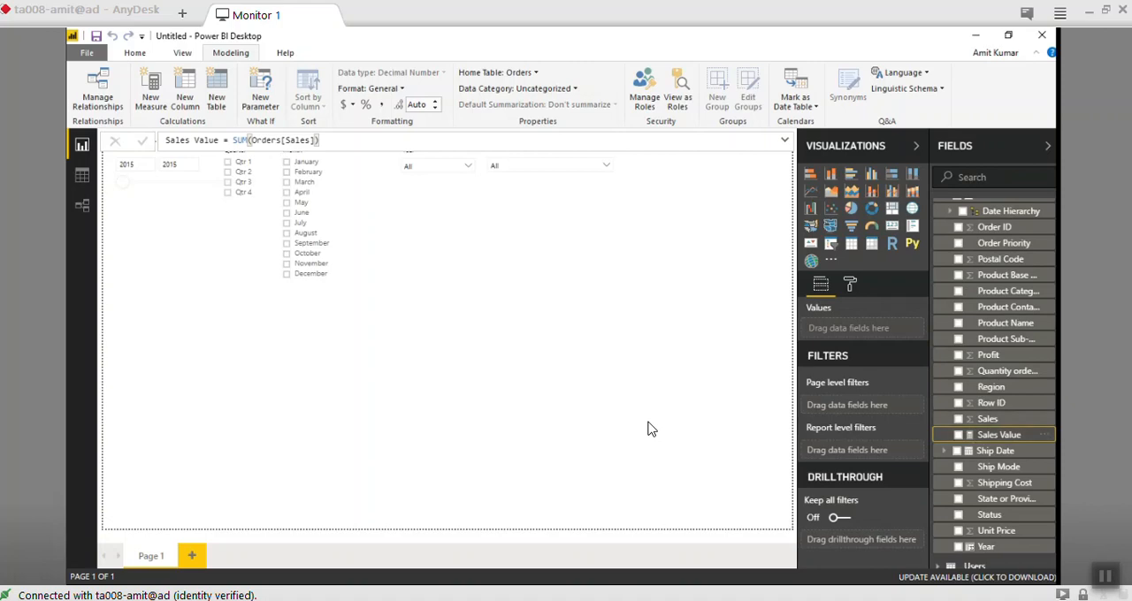
- Add Sales Value to the report page as a card in the open area below the calculated Month dropdown slicer
{"action": "left_click_drag", "start_coordinate": [994, 436], "coordinate": [536, 337]}
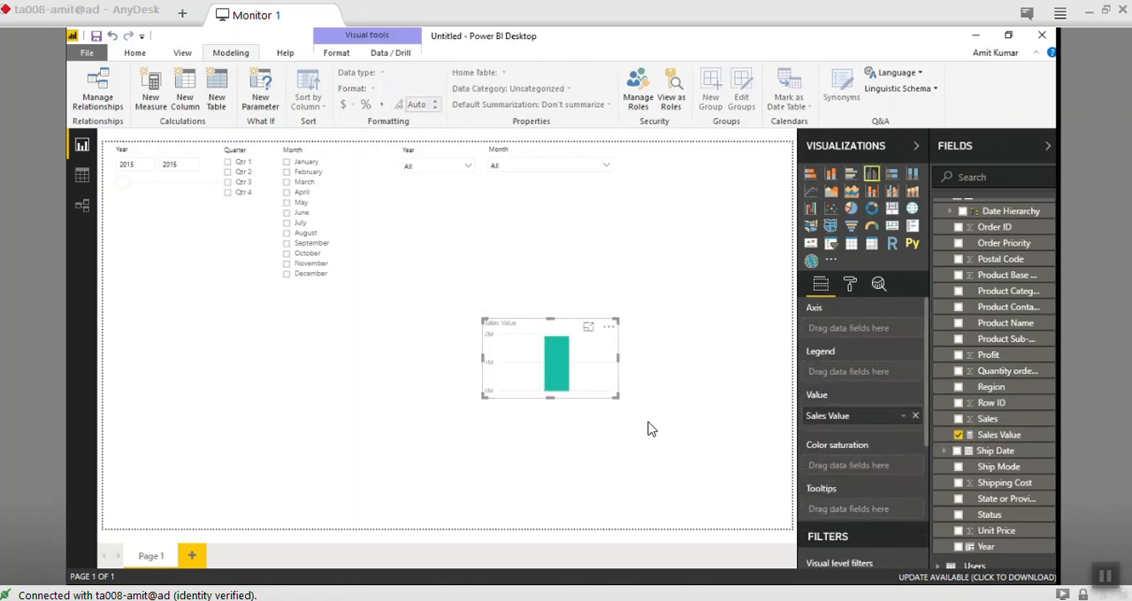
{"action": "left_click", "coordinate": [892, 226]}
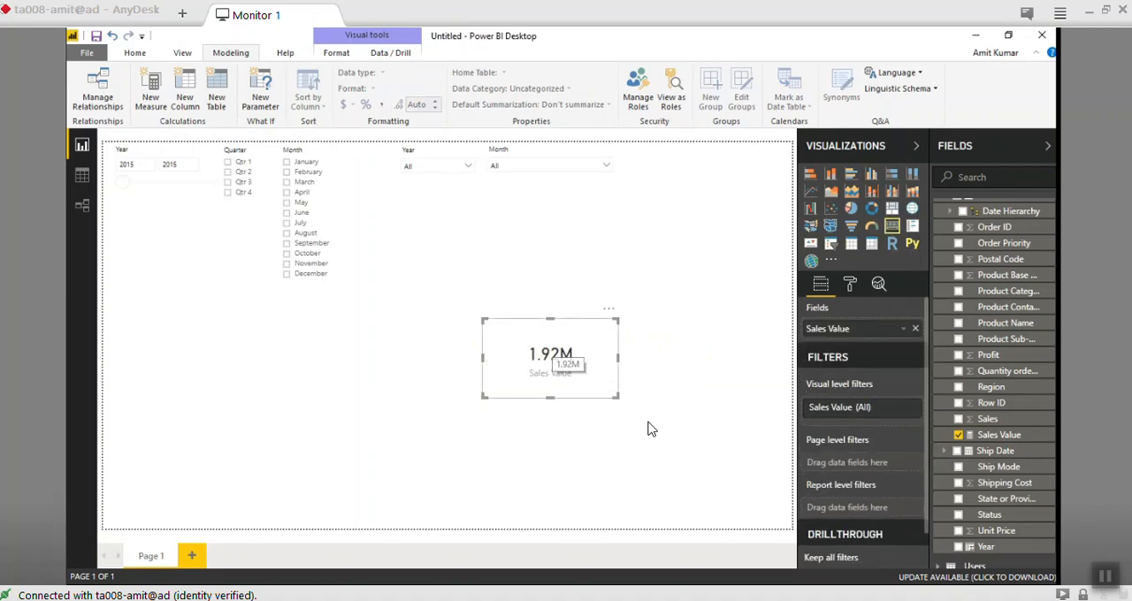
{"action": "left_click_drag", "start_coordinate": [552, 354], "coordinate": [551, 338]}
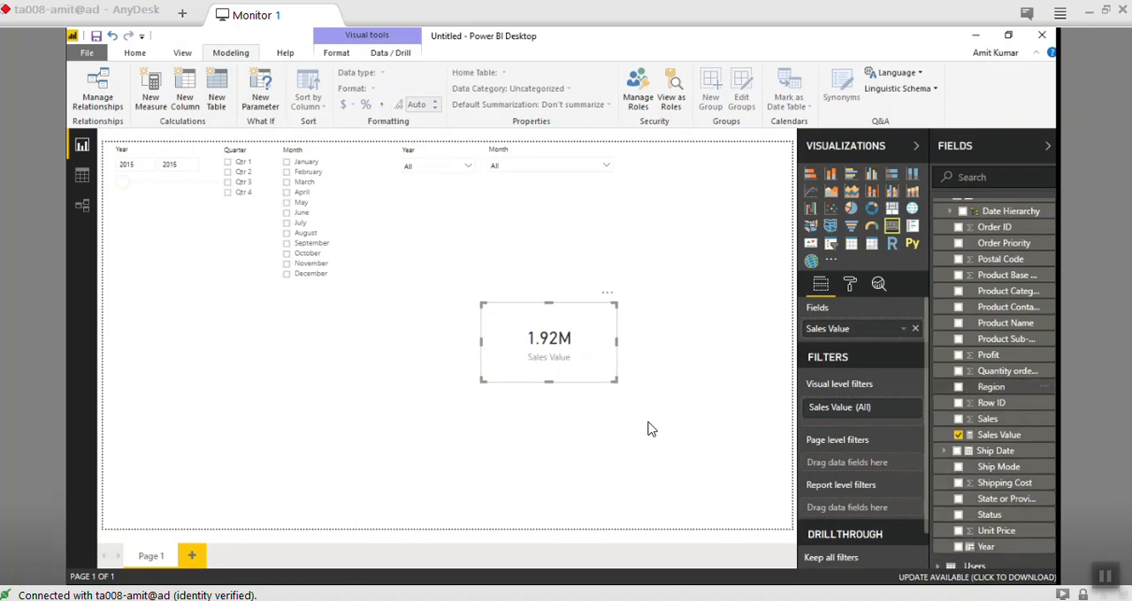
- Add a Region list slicer to the page below the Quarter slicer
{"action": "left_click_drag", "start_coordinate": [991, 387], "coordinate": [238, 372]}
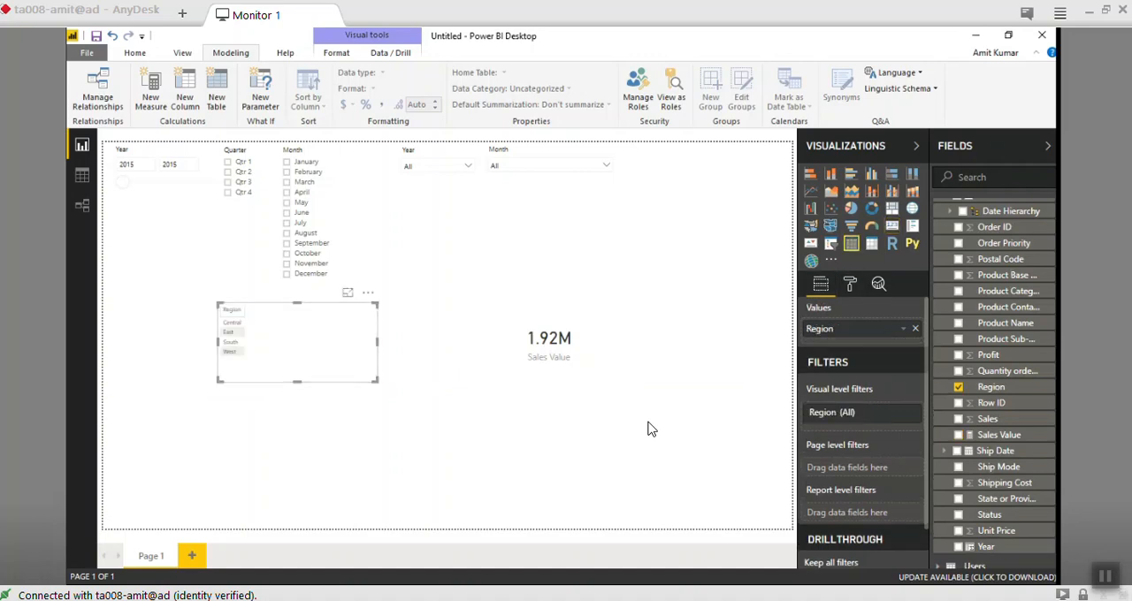
{"action": "left_click", "coordinate": [830, 244]}
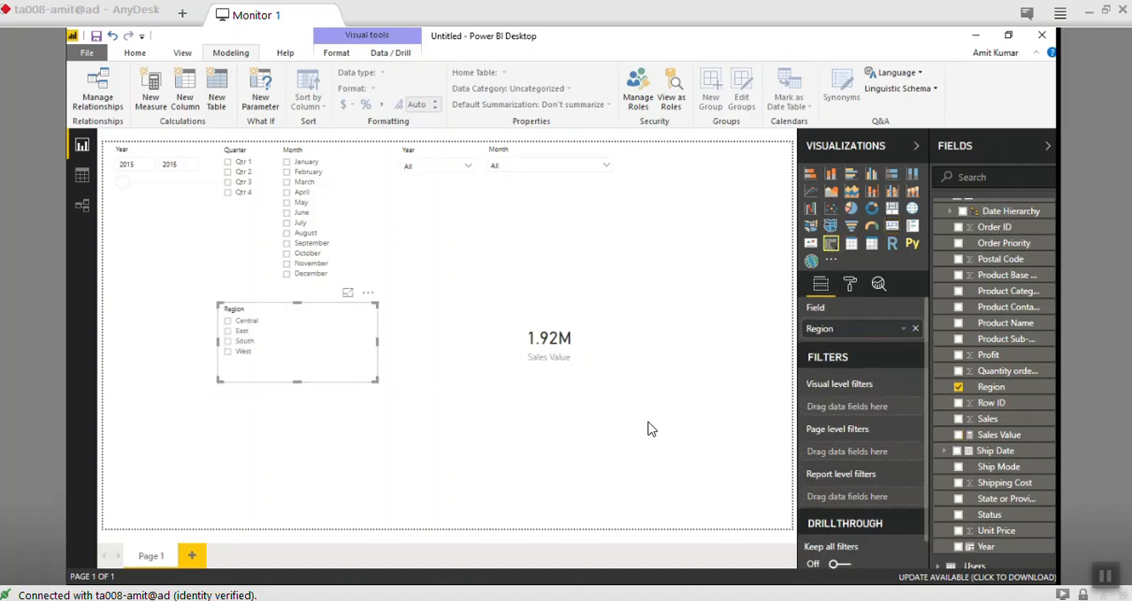
{"action": "left_click_drag", "start_coordinate": [378, 343], "coordinate": [293, 343]}
{"action": "left_click", "coordinate": [371, 350]}
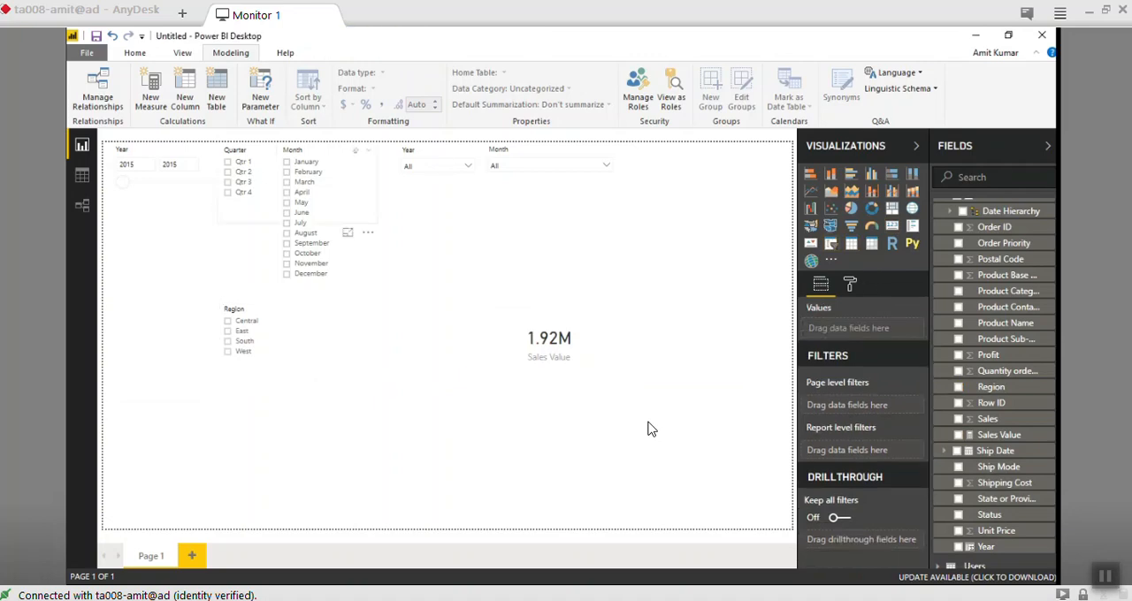
- Check the Sales Value card for each month by selecting the months one at a time in the Order Date Month slicer
{"action": "left_click", "coordinate": [286, 192]}
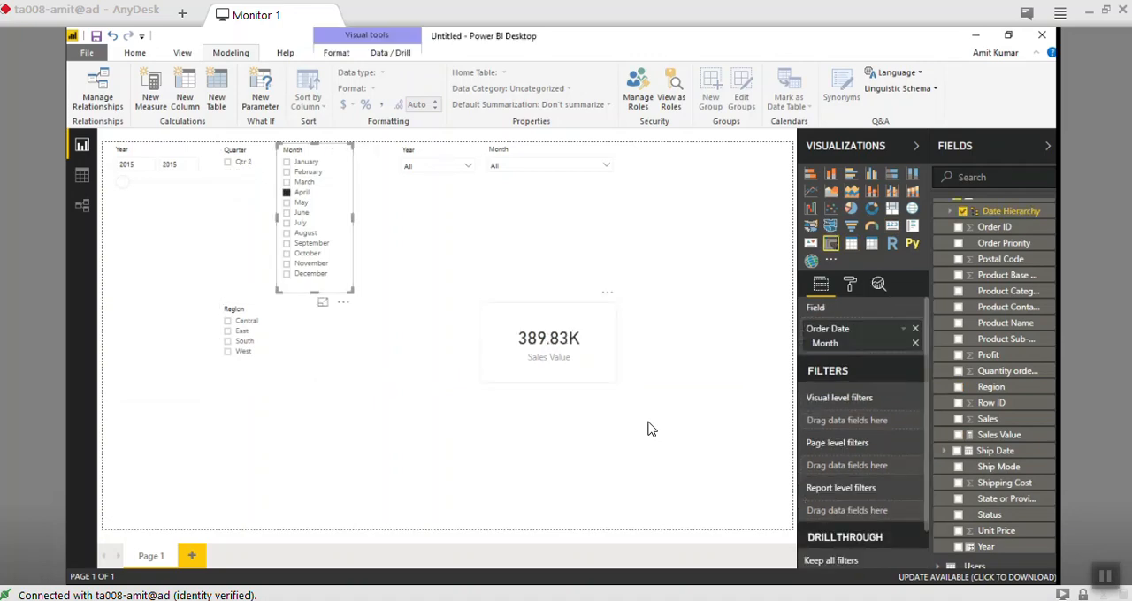
{"action": "left_click", "coordinate": [287, 181]}
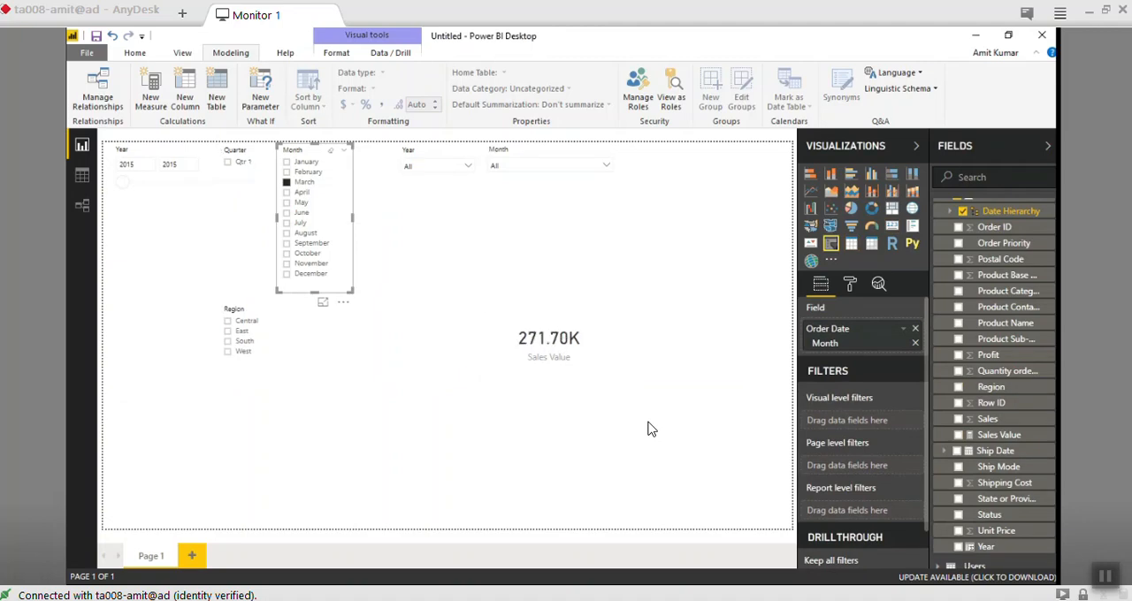
{"action": "left_click", "coordinate": [286, 172]}
{"action": "left_click", "coordinate": [286, 161]}
{"action": "left_click", "coordinate": [287, 273]}
{"action": "left_click", "coordinate": [286, 264]}
{"action": "left_click", "coordinate": [287, 253]}
{"action": "left_click", "coordinate": [287, 243]}
{"action": "left_click", "coordinate": [287, 233]}
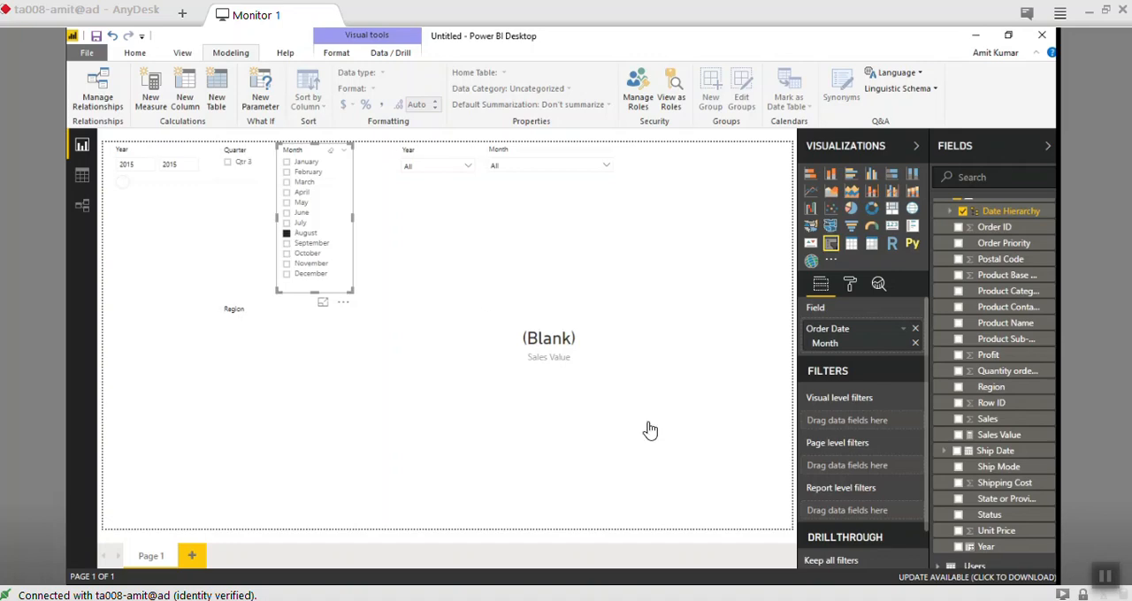
{"action": "left_click", "coordinate": [287, 223]}
{"action": "left_click", "coordinate": [287, 213]}
{"action": "left_click", "coordinate": [286, 202]}
- Compare the Sales Value card for June with July through December using the Order Date Month slicer
{"action": "left_click", "coordinate": [287, 213]}
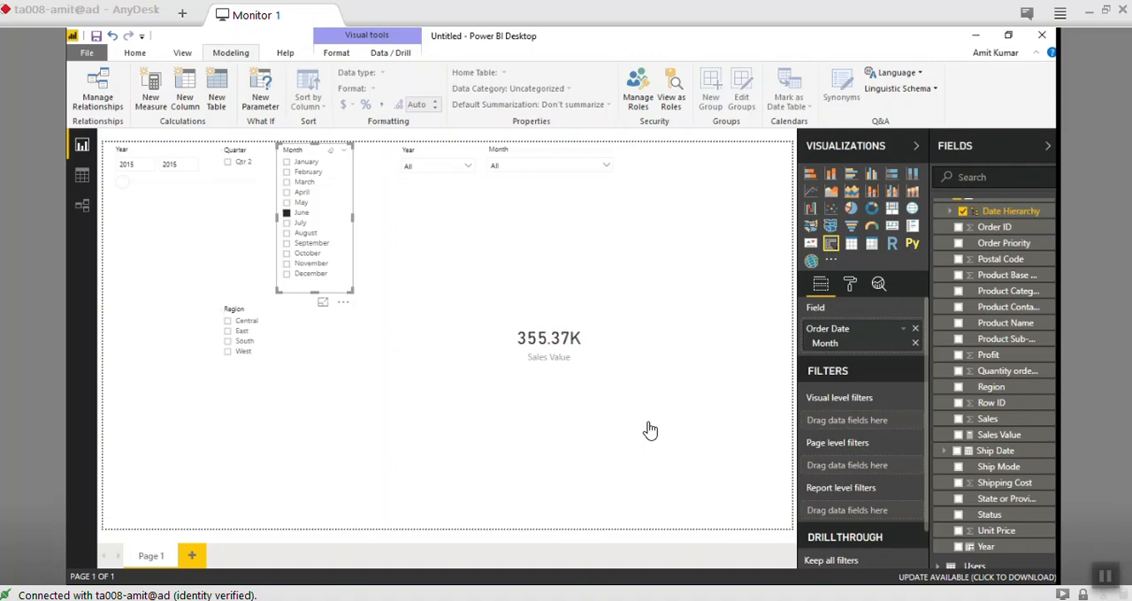
{"action": "left_click", "coordinate": [286, 223]}
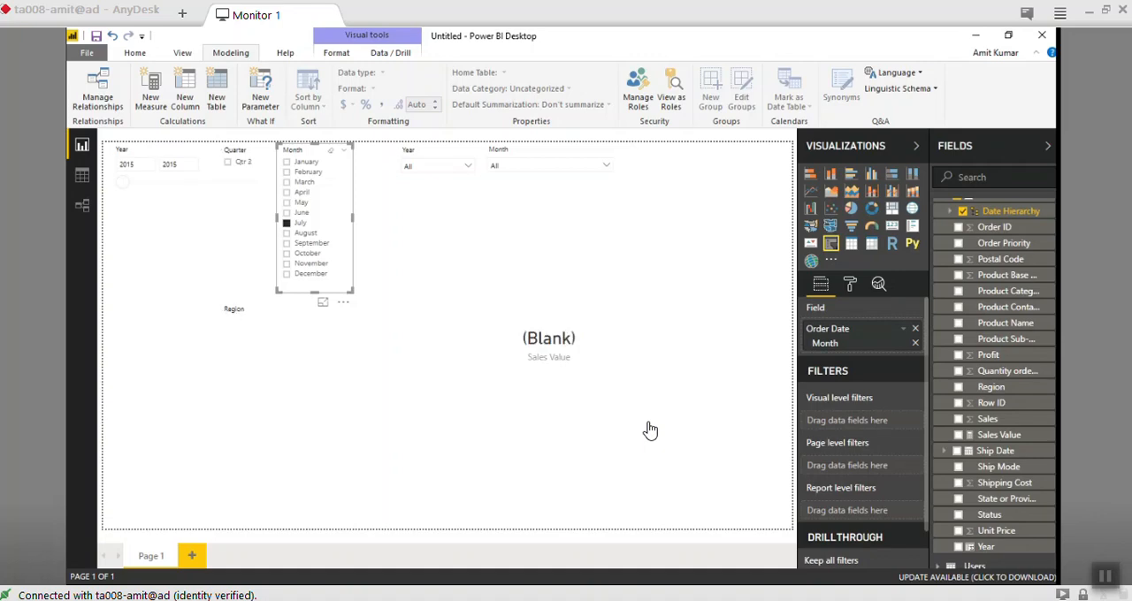
{"action": "left_click", "coordinate": [287, 213]}
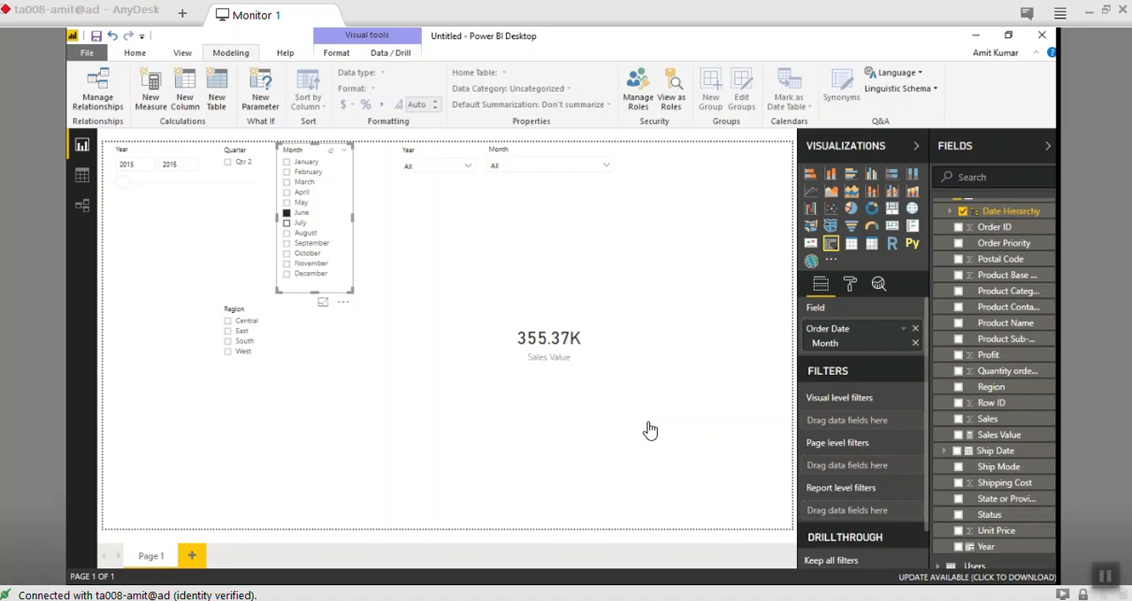
{"action": "left_click", "coordinate": [287, 223]}
{"action": "left_click", "coordinate": [287, 234]}
{"action": "left_click", "coordinate": [287, 244]}
{"action": "left_click", "coordinate": [286, 253]}
{"action": "left_click", "coordinate": [286, 264]}
{"action": "left_click", "coordinate": [286, 274]}
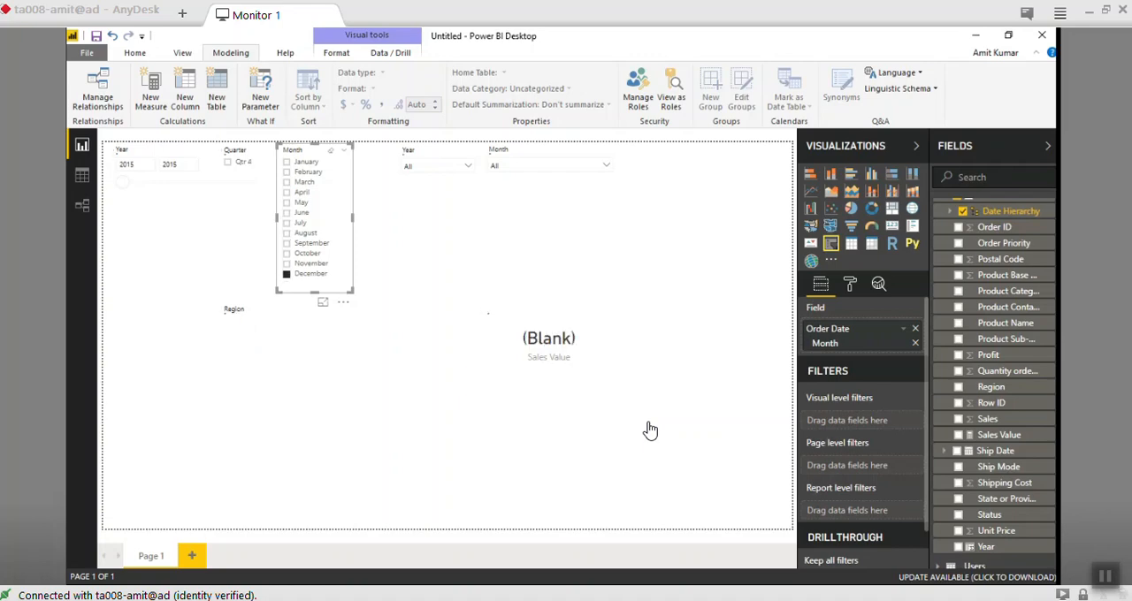
- Recheck November and July in the Order Date Month slicer and leave the page filtered to June
{"action": "left_click", "coordinate": [286, 264]}
{"action": "left_click", "coordinate": [287, 213]}
{"action": "left_click", "coordinate": [287, 223]}
{"action": "left_click", "coordinate": [287, 212]}
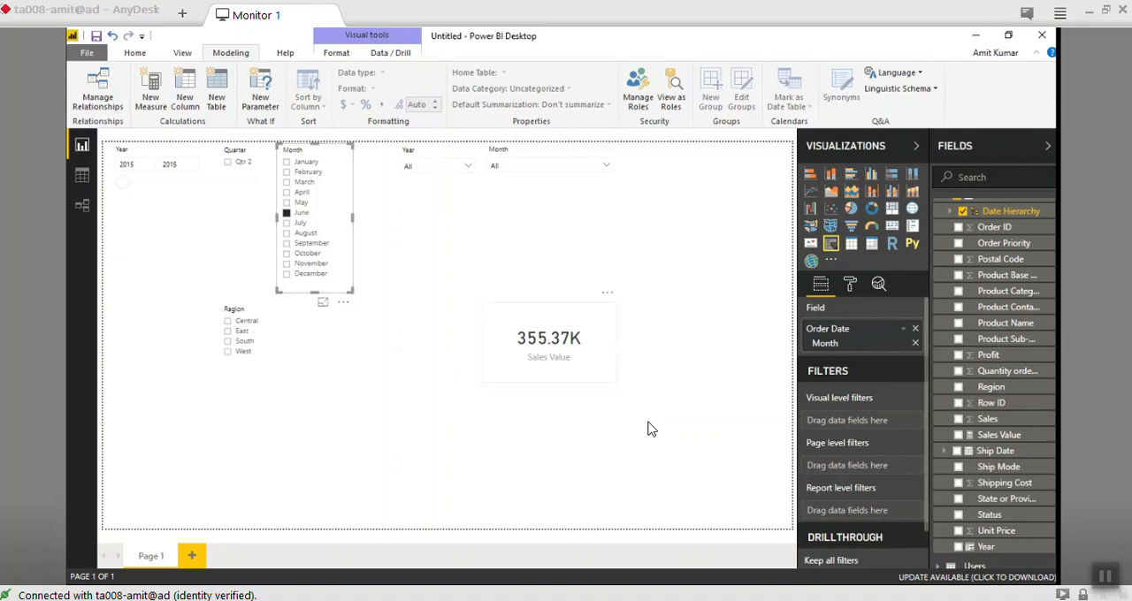
- Clear the June selection and check the Sales Value card for Central, East, South and West one at a time in the Region slicer
{"action": "left_click", "coordinate": [286, 212]}
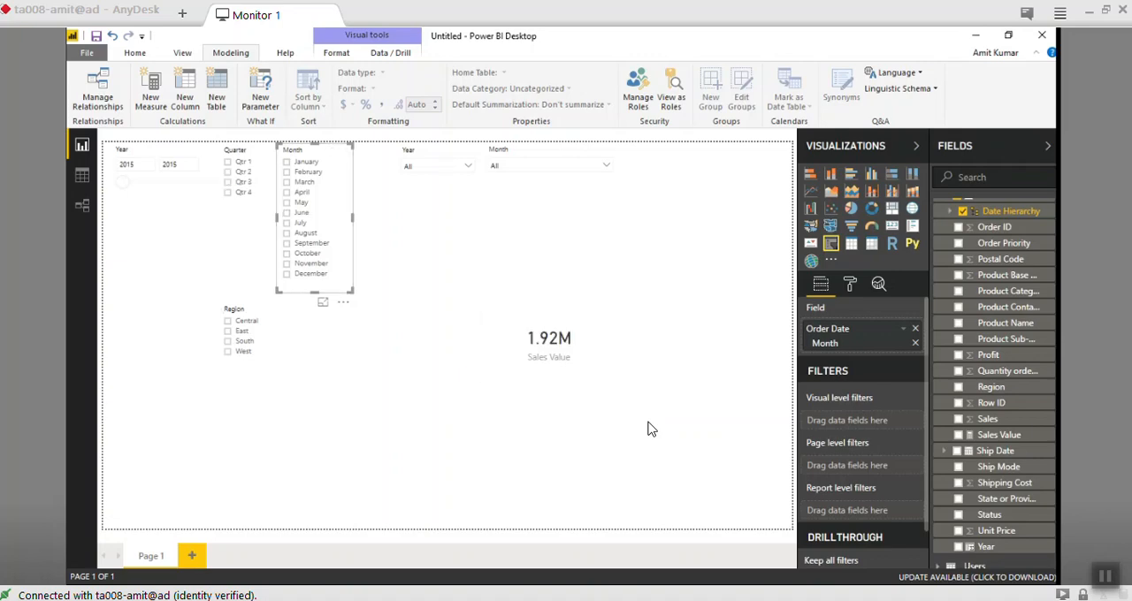
{"action": "left_click", "coordinate": [257, 364]}
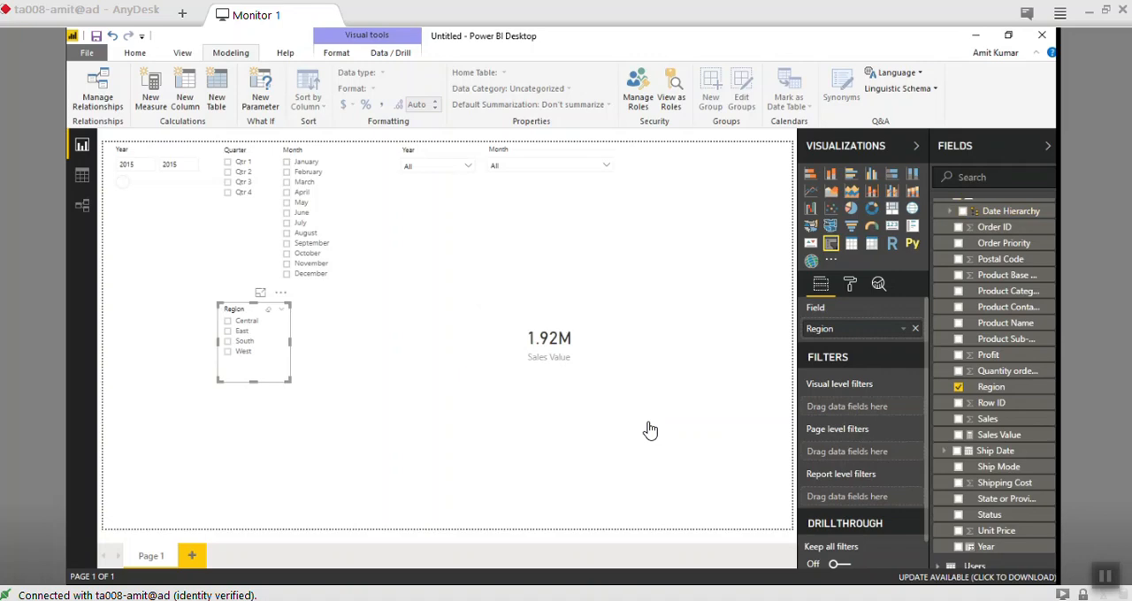
{"action": "left_click", "coordinate": [227, 321]}
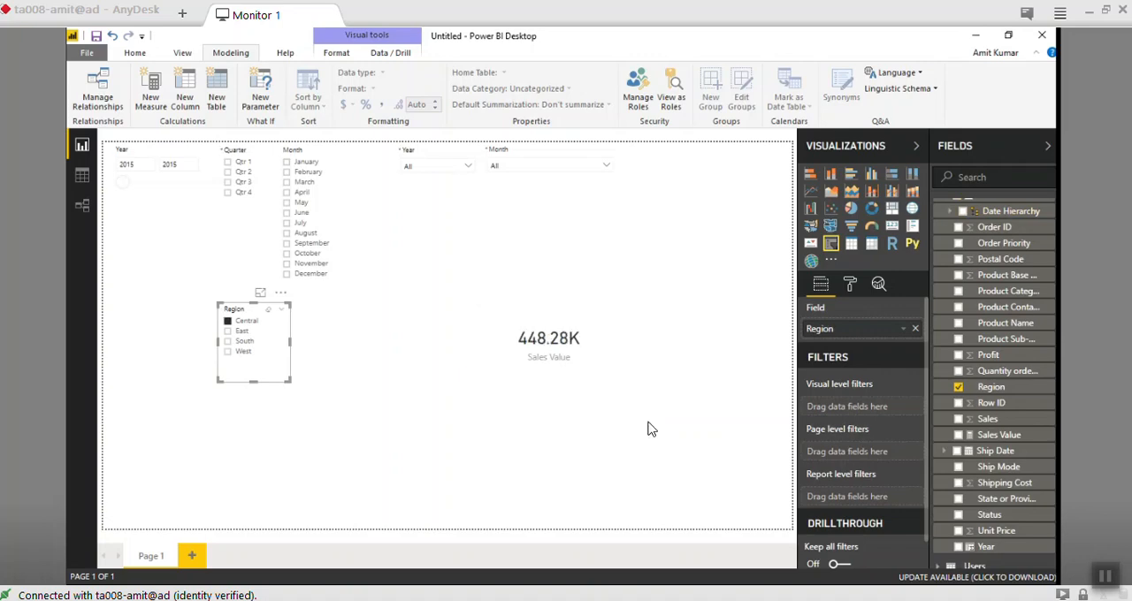
{"action": "left_click", "coordinate": [227, 331]}
{"action": "left_click", "coordinate": [227, 341]}
{"action": "left_click", "coordinate": [227, 332]}
{"action": "left_click", "coordinate": [227, 352]}
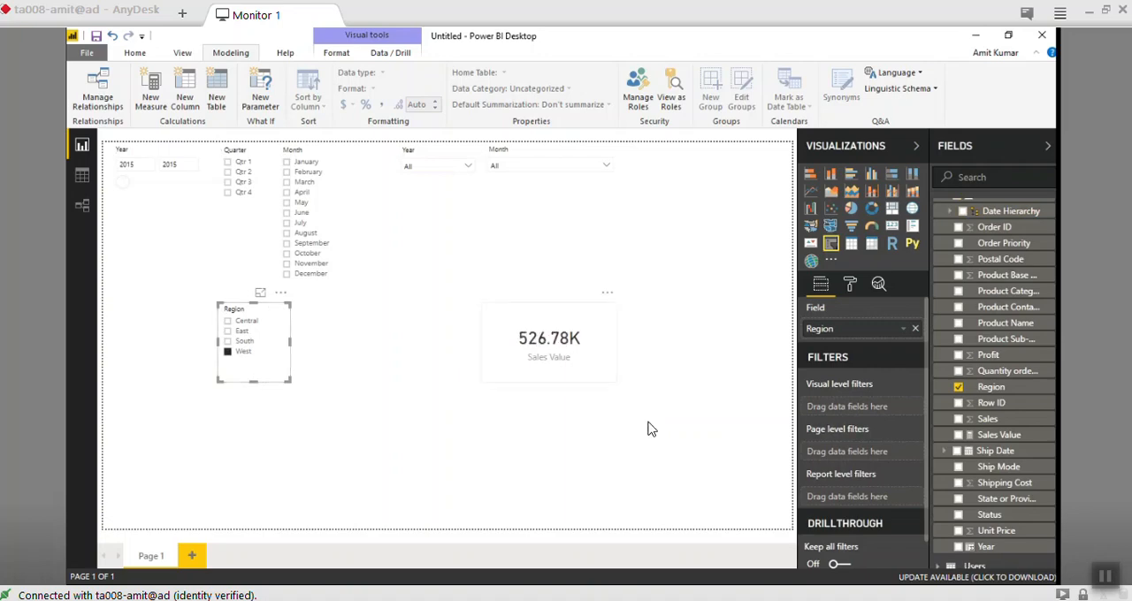
{"action": "left_click", "coordinate": [550, 343]}
{"action": "left_click", "coordinate": [228, 352]}
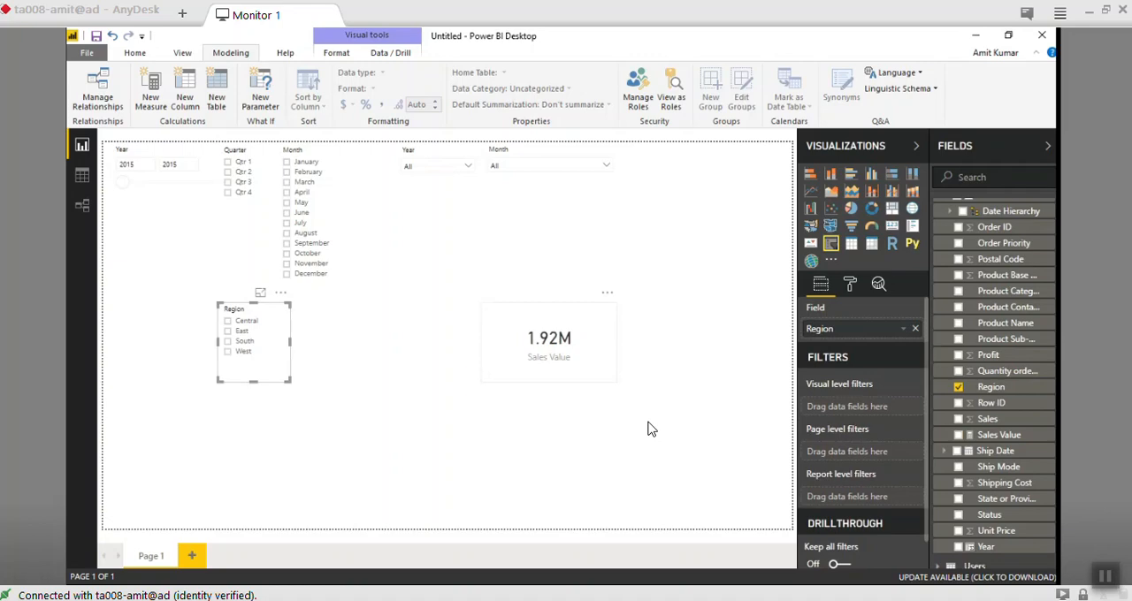
- Move the Region slicer closer to the page's left edge and select the Sales Value card
{"action": "left_click", "coordinate": [550, 343]}
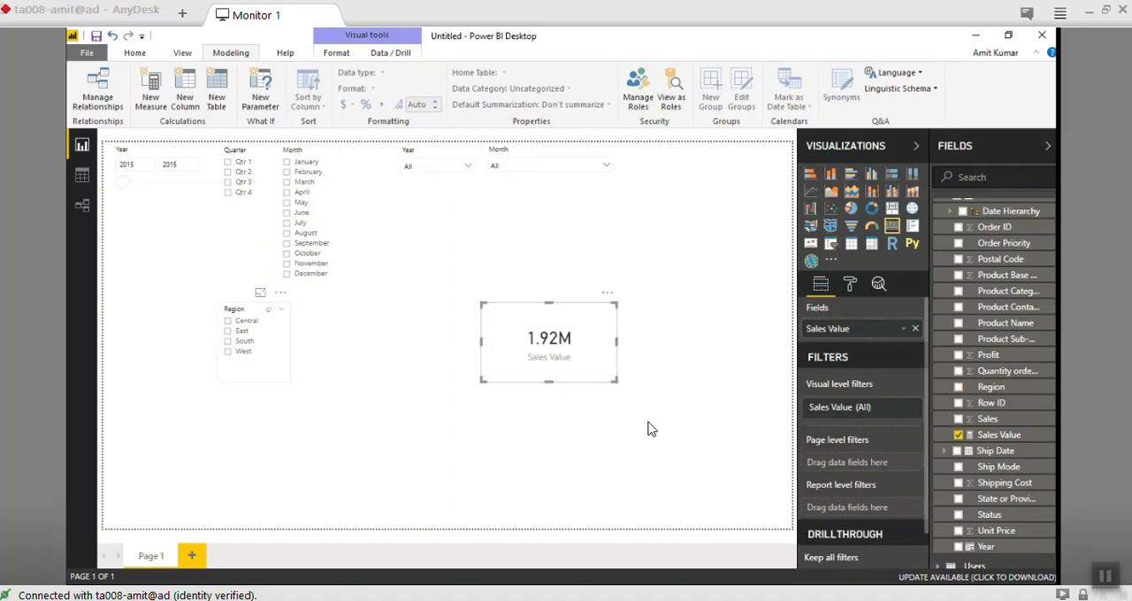
{"action": "left_click_drag", "start_coordinate": [254, 310], "coordinate": [203, 313]}
{"action": "left_click", "coordinate": [550, 343]}
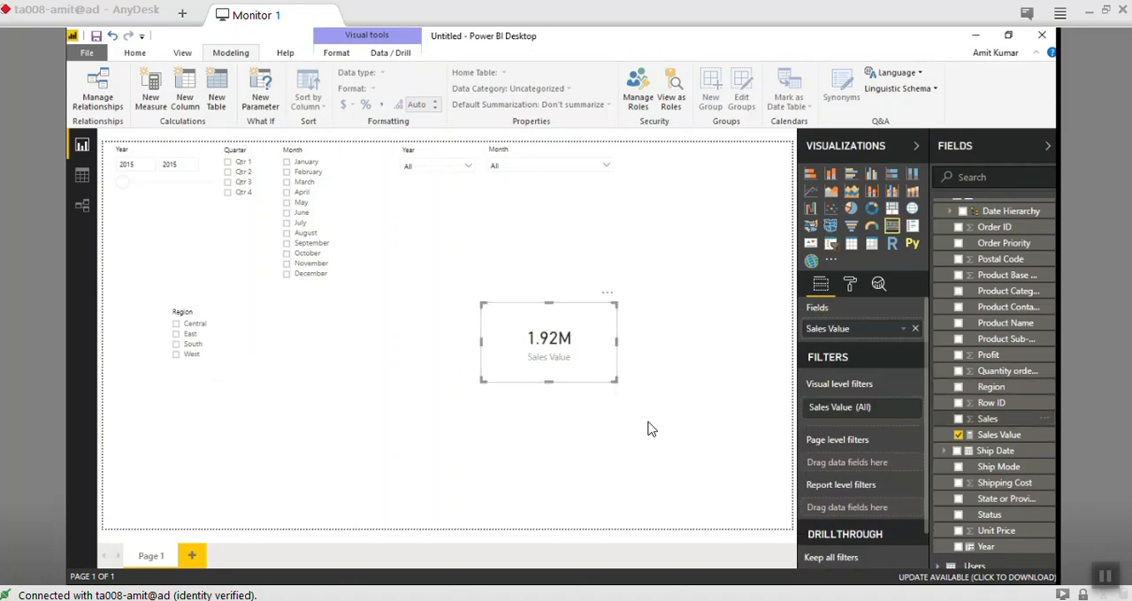
- Open the Sales Value measure's formula and wrap SUM(Orders[Sales]) in CALCULATE, ready for a filter argument
{"action": "left_click", "coordinate": [999, 435]}
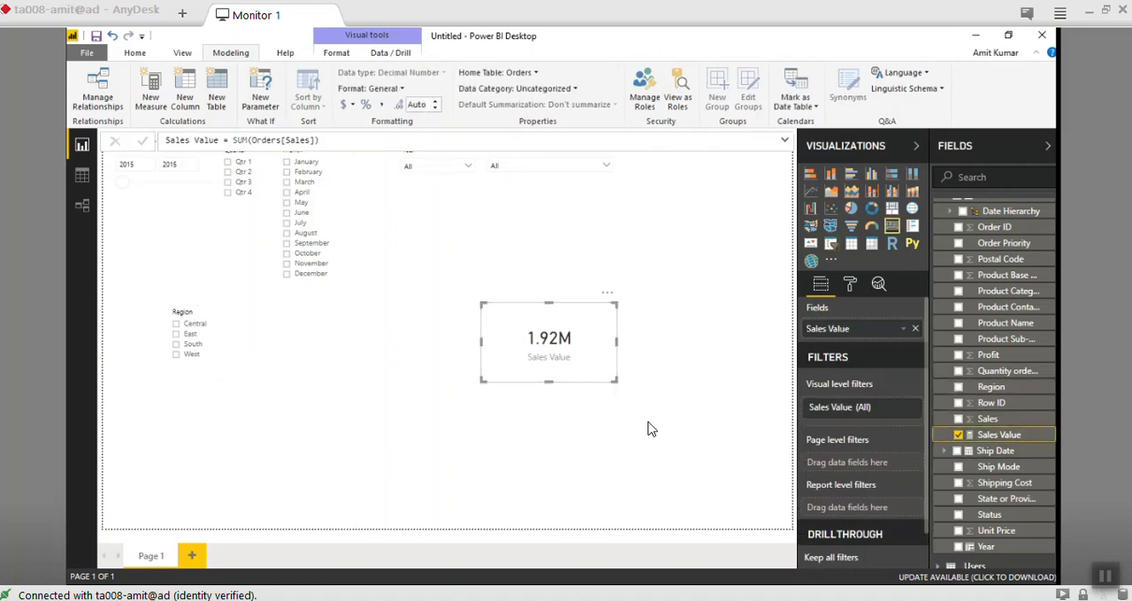
{"action": "left_click", "coordinate": [785, 141]}
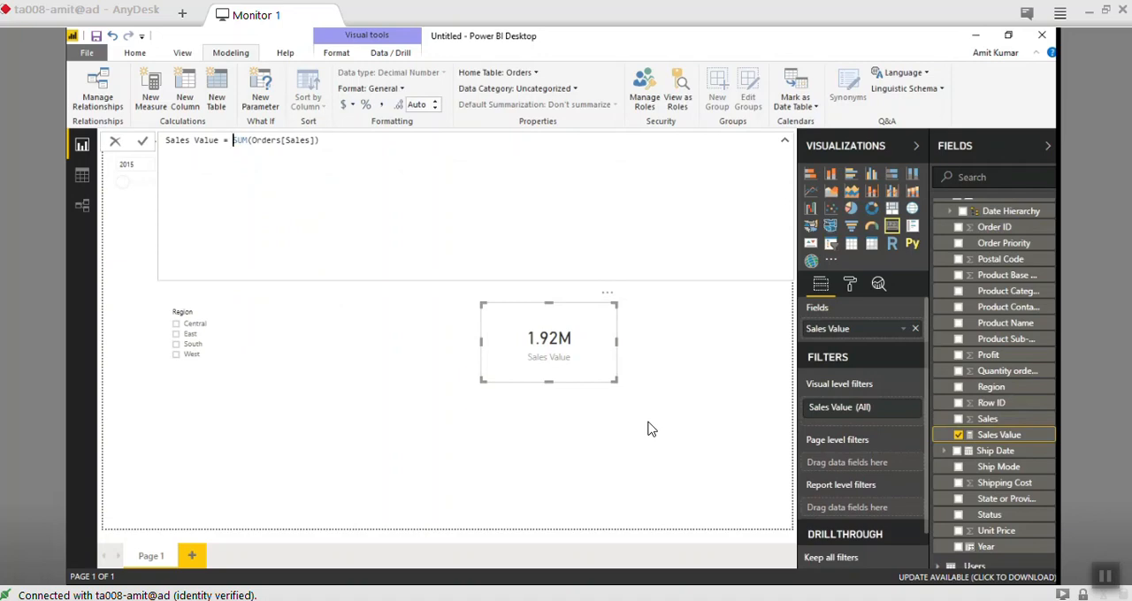
{"action": "type", "text": "Cal"}
{"action": "key", "text": "Tab"}
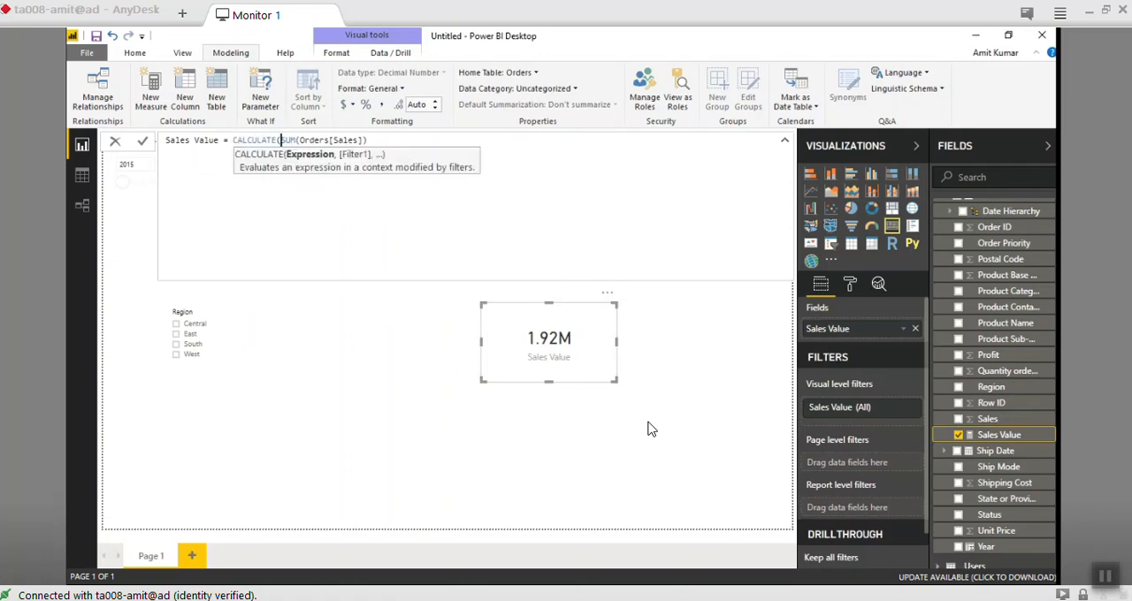
{"action": "key", "text": "Right"}
{"action": "key", "text": "Right"}
{"action": "key", "text": "Right"}
{"action": "key", "text": "Right"}
{"action": "type", "text": ","}
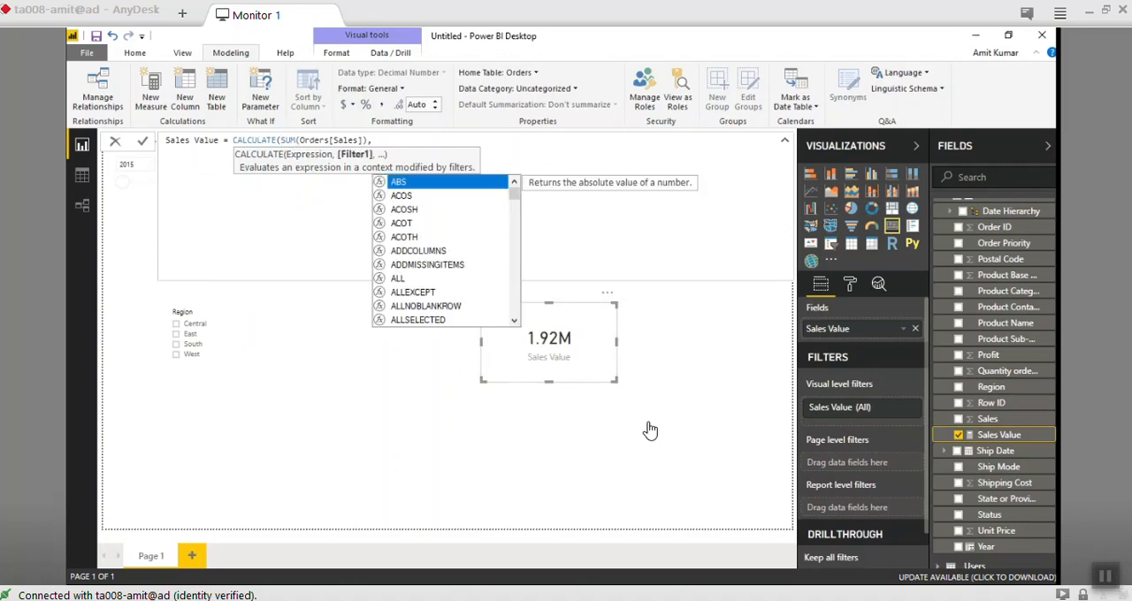
{"action": "type", "text": "FI"}
- Add a FILTER function over the Orders table as the filter argument of CALCULATE
{"action": "key", "text": "Tab"}
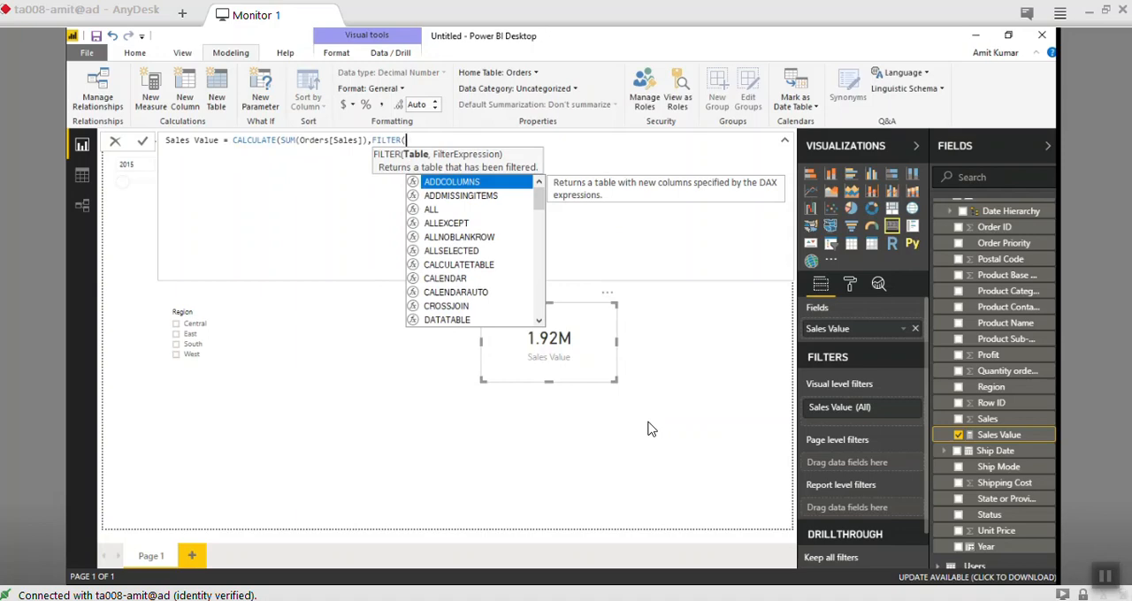
{"action": "type", "text": "Orde"}
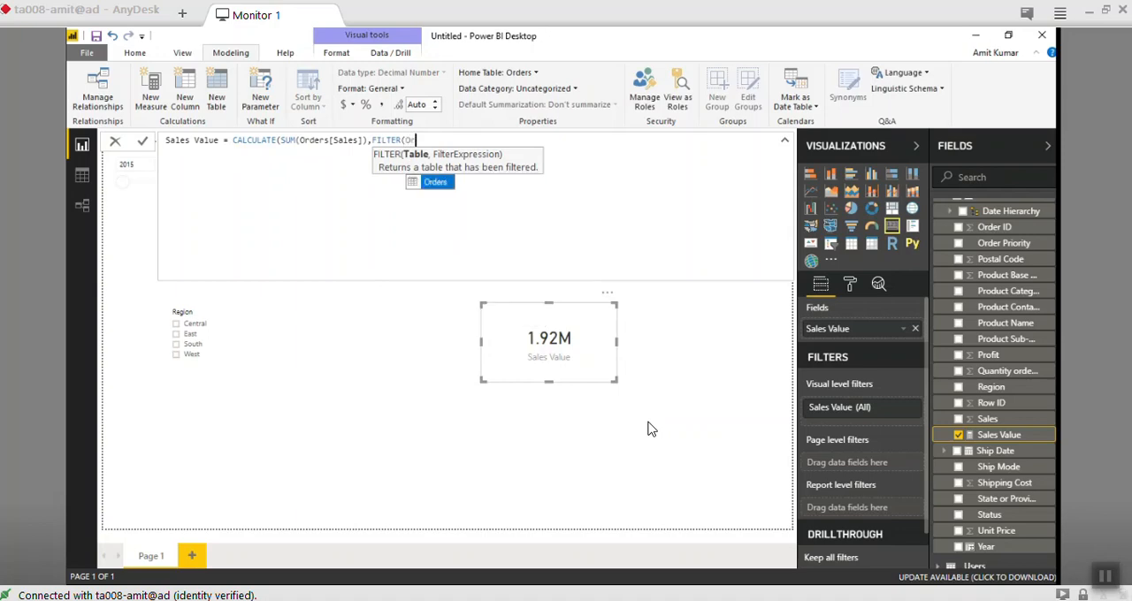
{"action": "key", "text": "Tab"}
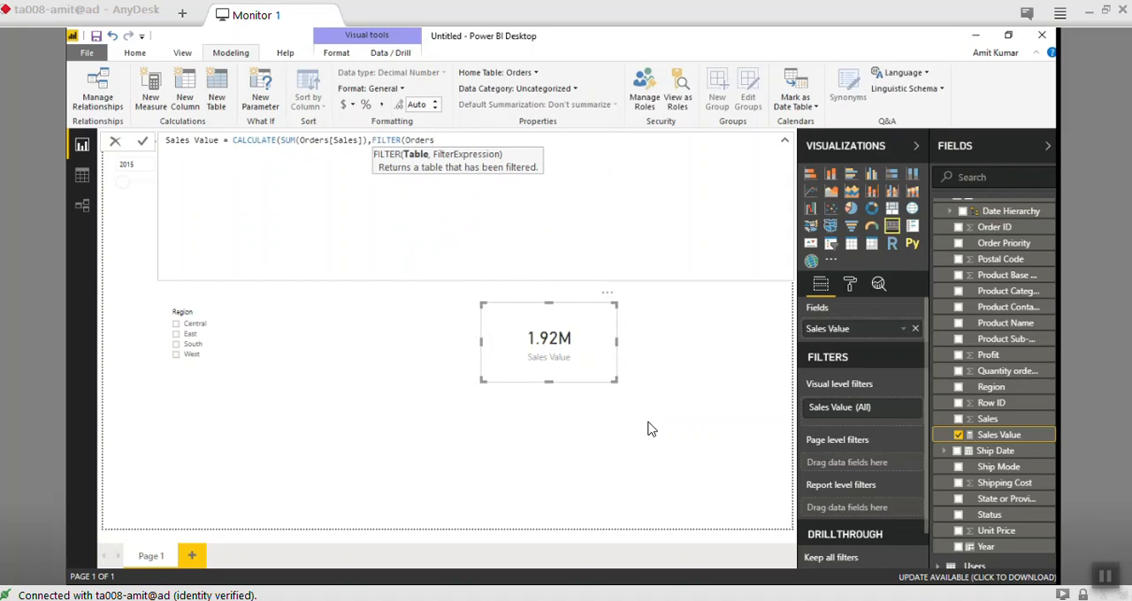
{"action": "type", "text": ","}
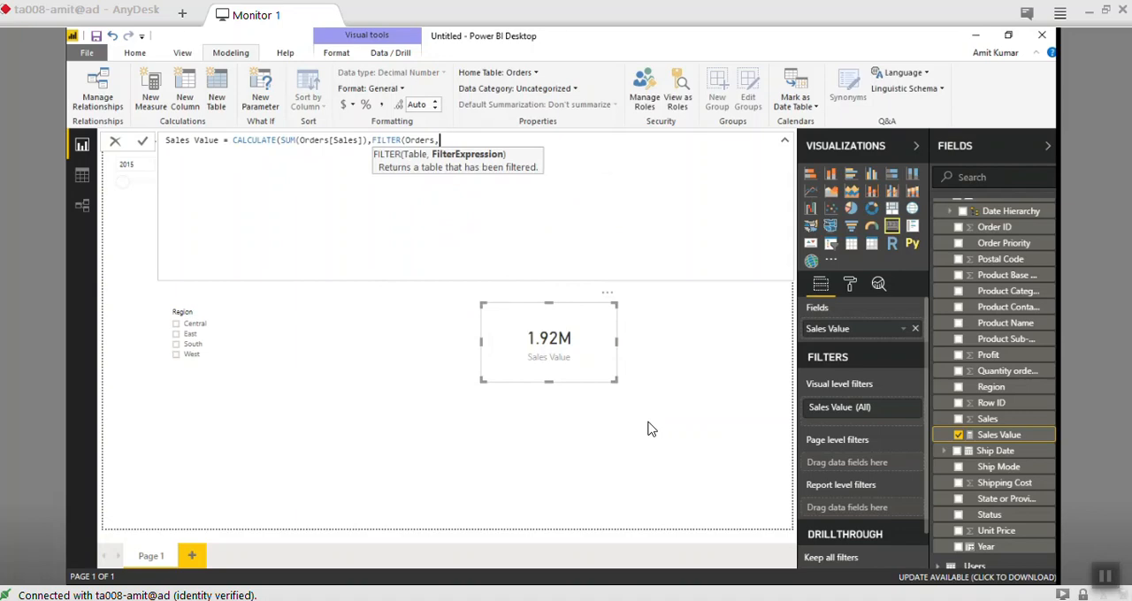
- Insert Orders[Region] as the column in the FILTER expression
{"action": "type", "text": "Re"}
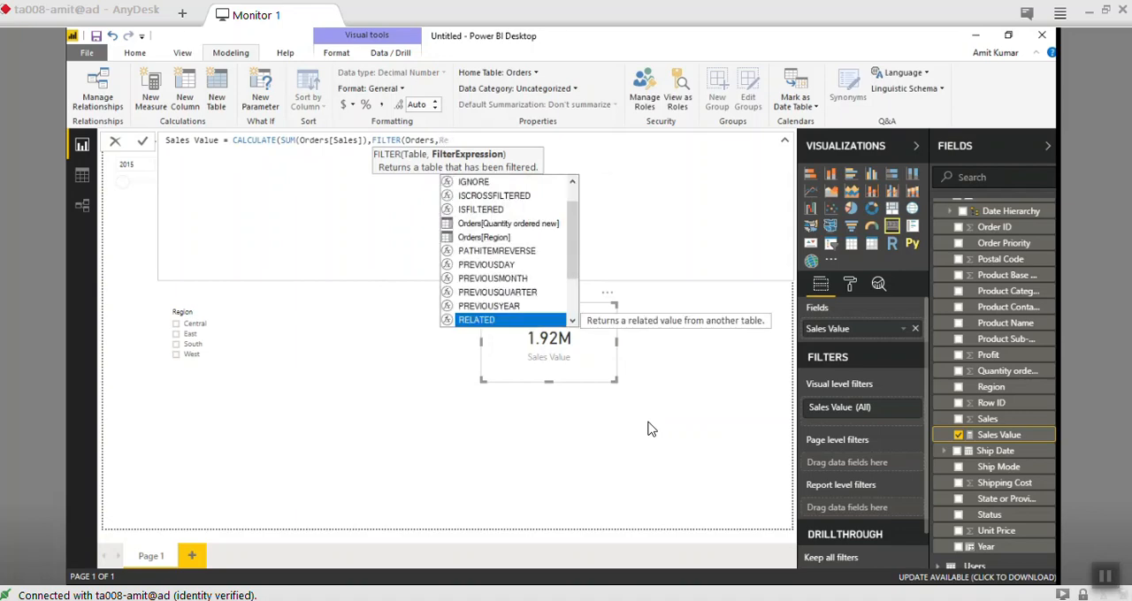
{"action": "key", "text": "Up"}
{"action": "key", "text": "Up"}
{"action": "key", "text": "Up"}
{"action": "key", "text": "Up"}
{"action": "key", "text": "Up"}
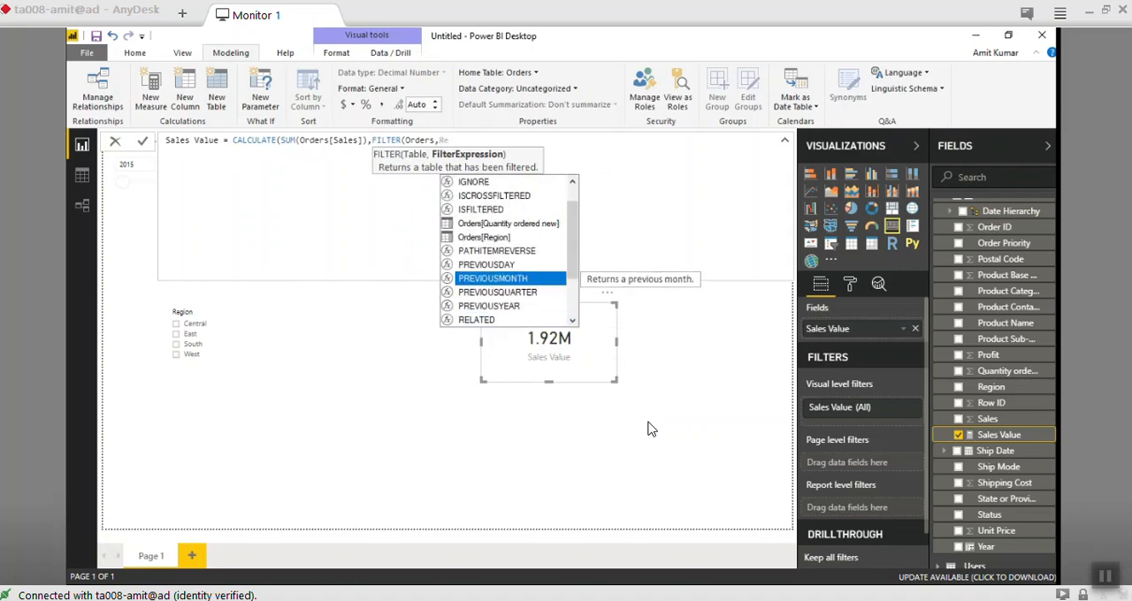
{"action": "key", "text": "Up"}
{"action": "key", "text": "Tab"}
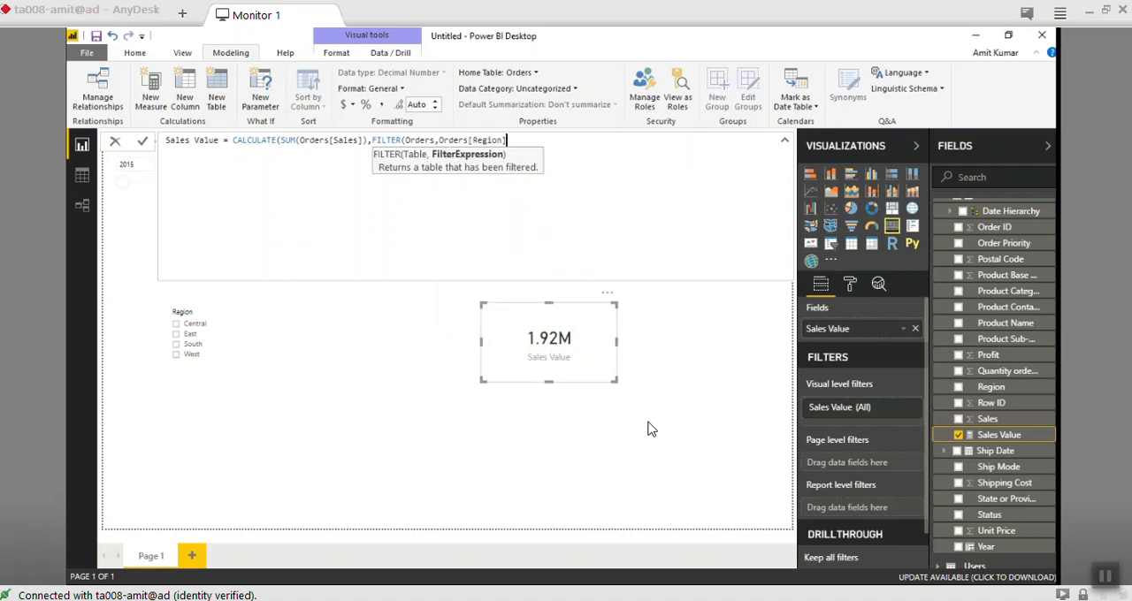
- Complete the condition as Orders[Region]="West", close both functions, and commit the Sales Value measure
{"action": "type", "text": "=\"West\"))"}
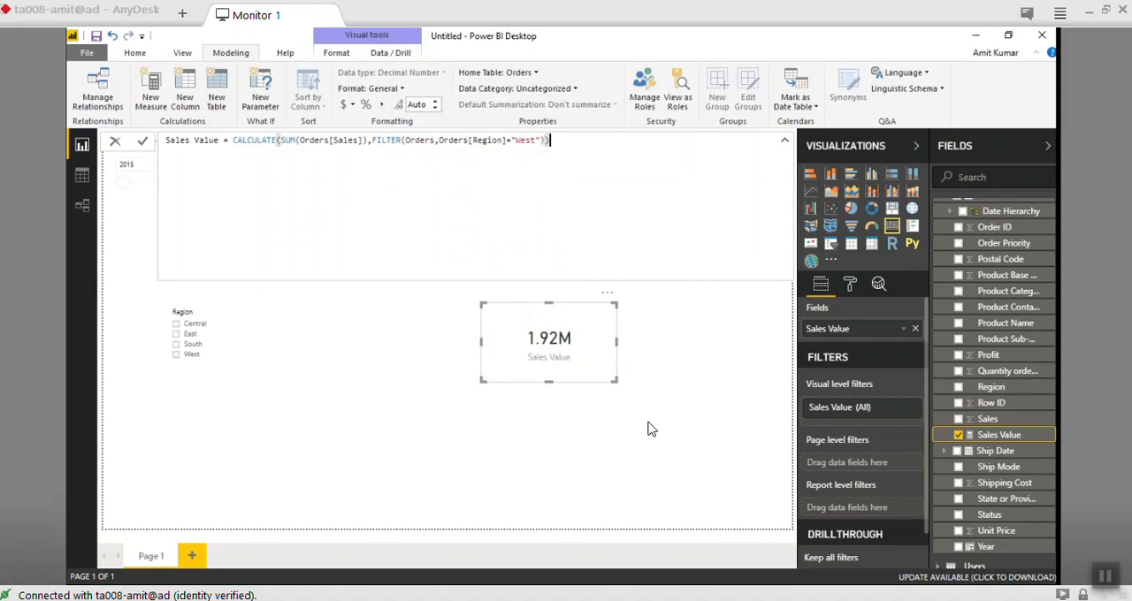
{"action": "key", "text": "Return"}
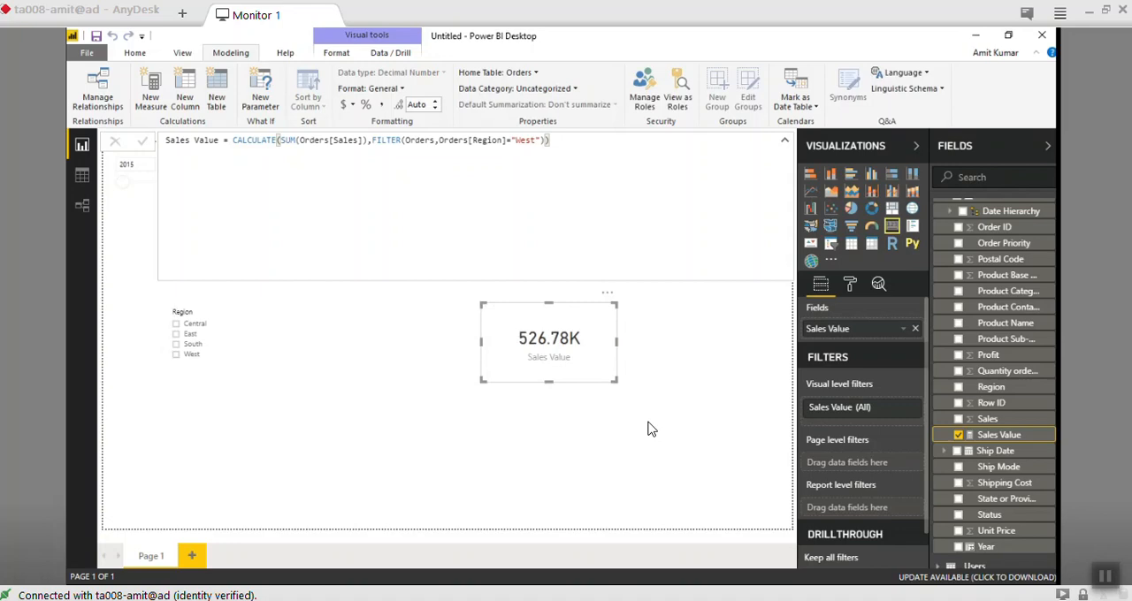
{"action": "left_click", "coordinate": [648, 423]}
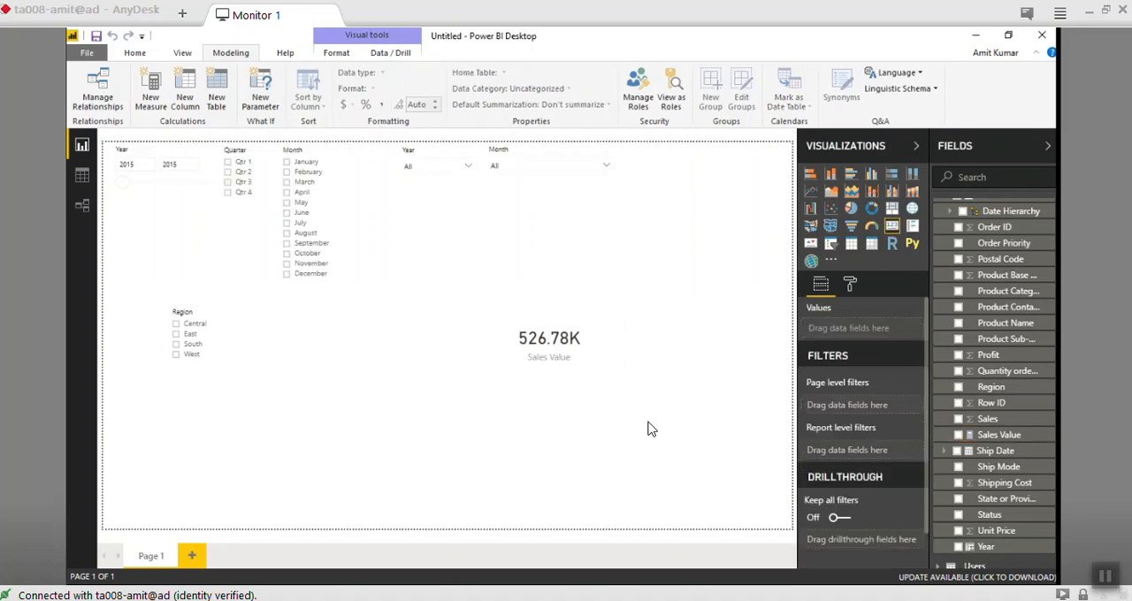
- Shrink the Sales Value card and place it directly below the Year dropdown slicer
{"action": "left_click_drag", "start_coordinate": [549, 343], "coordinate": [335, 337]}
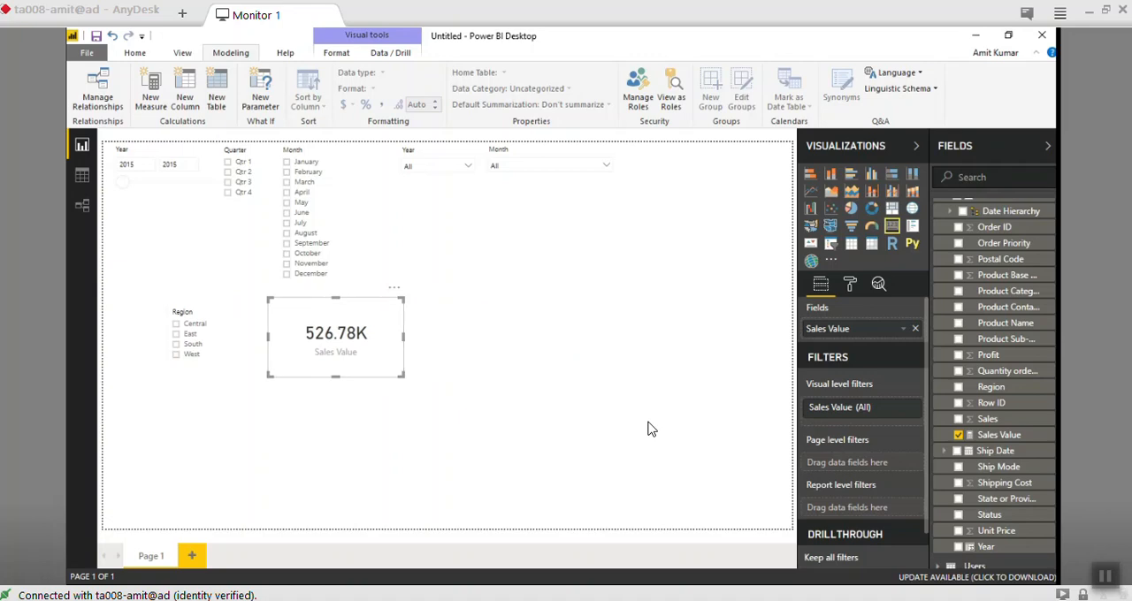
{"action": "left_click_drag", "start_coordinate": [404, 337], "coordinate": [537, 336]}
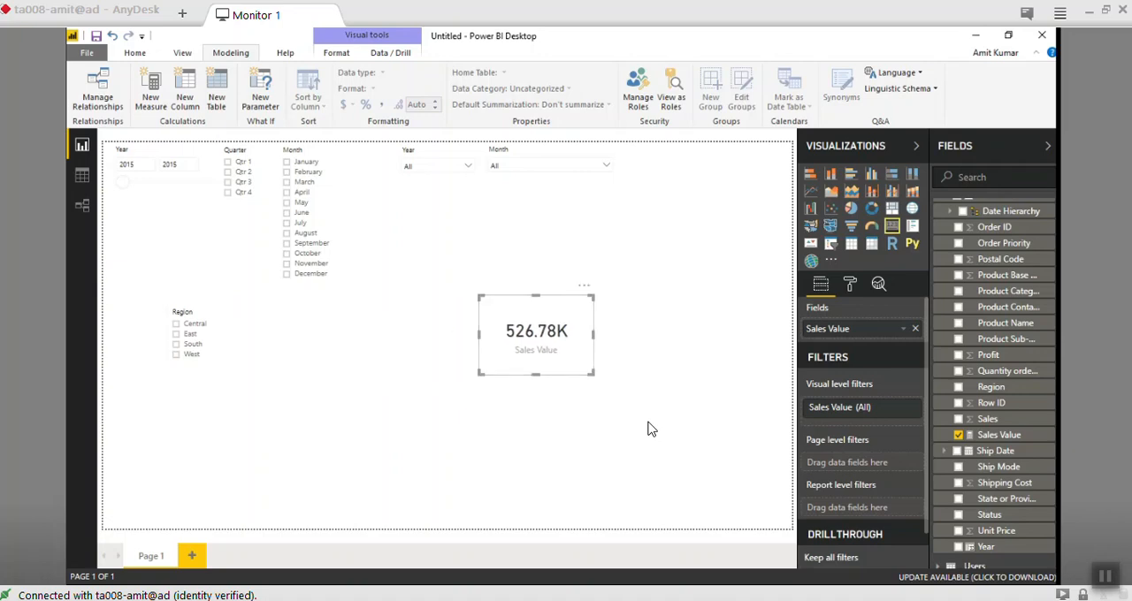
{"action": "left_click", "coordinate": [652, 429]}
{"action": "left_click", "coordinate": [537, 335]}
{"action": "left_click_drag", "start_coordinate": [536, 376], "coordinate": [536, 529]}
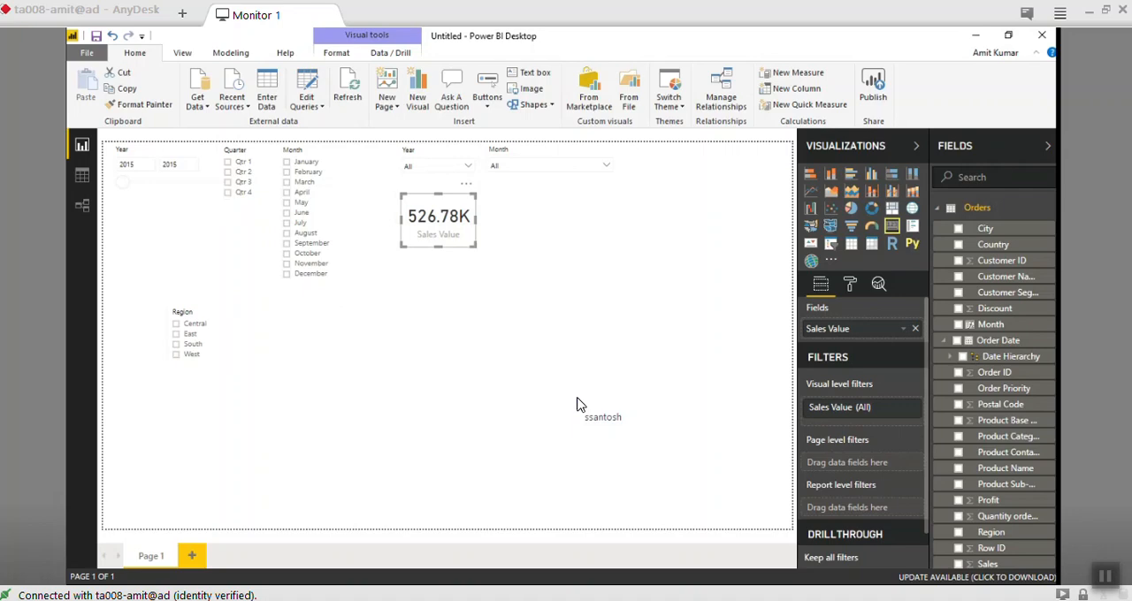
{"action": "left_click", "coordinate": [577, 404]}
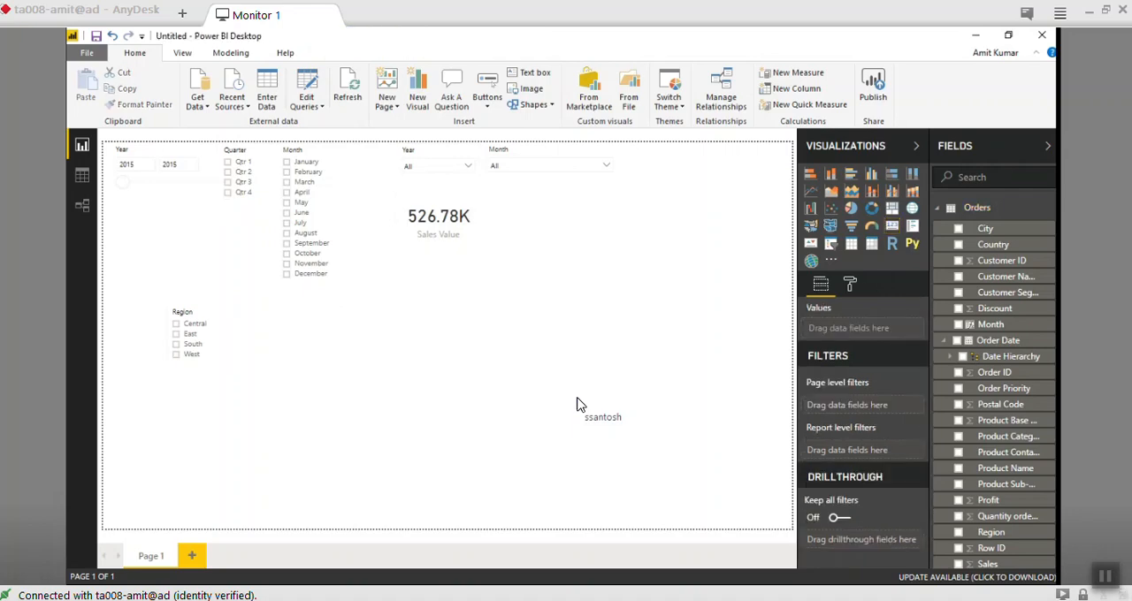
- Start saving the untitled report as a new file
{"action": "left_click", "coordinate": [87, 53]}
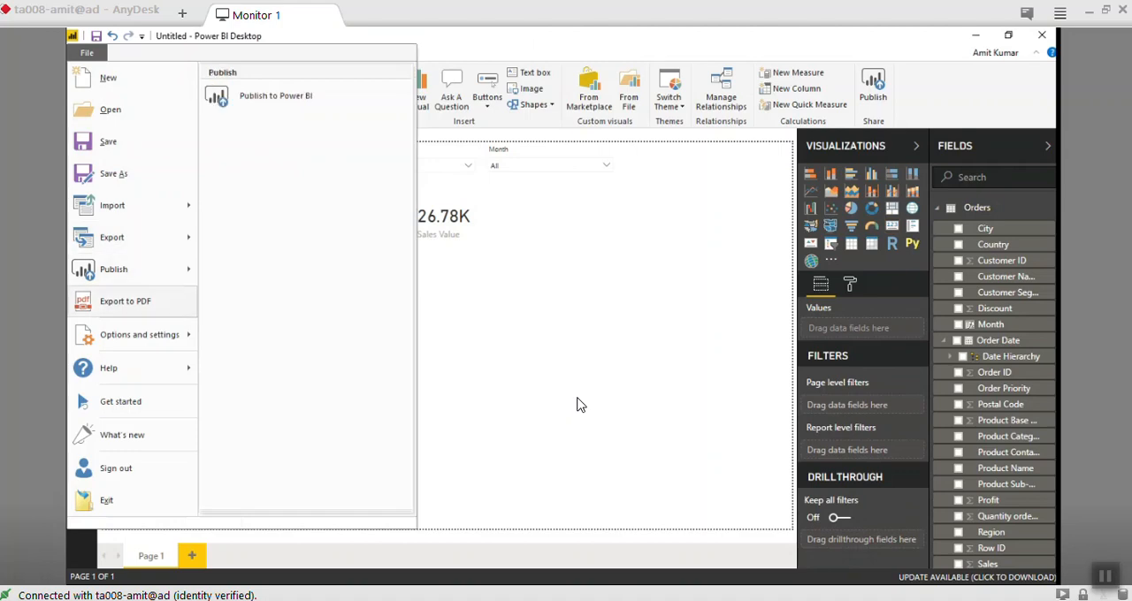
{"action": "left_click", "coordinate": [87, 53]}
{"action": "left_click", "coordinate": [87, 53]}
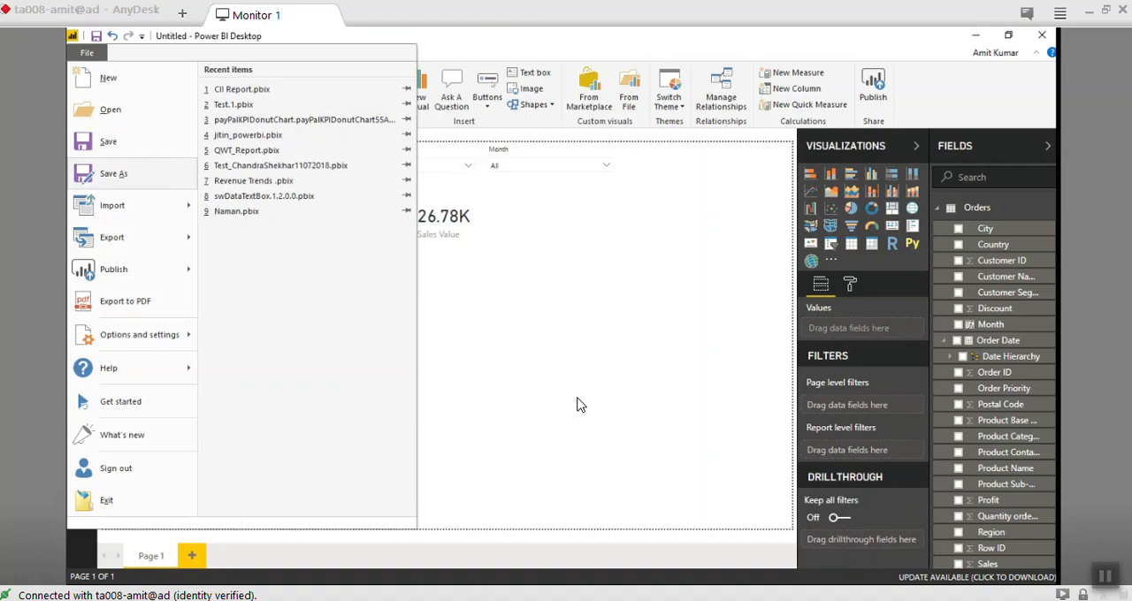
{"action": "left_click", "coordinate": [113, 174]}
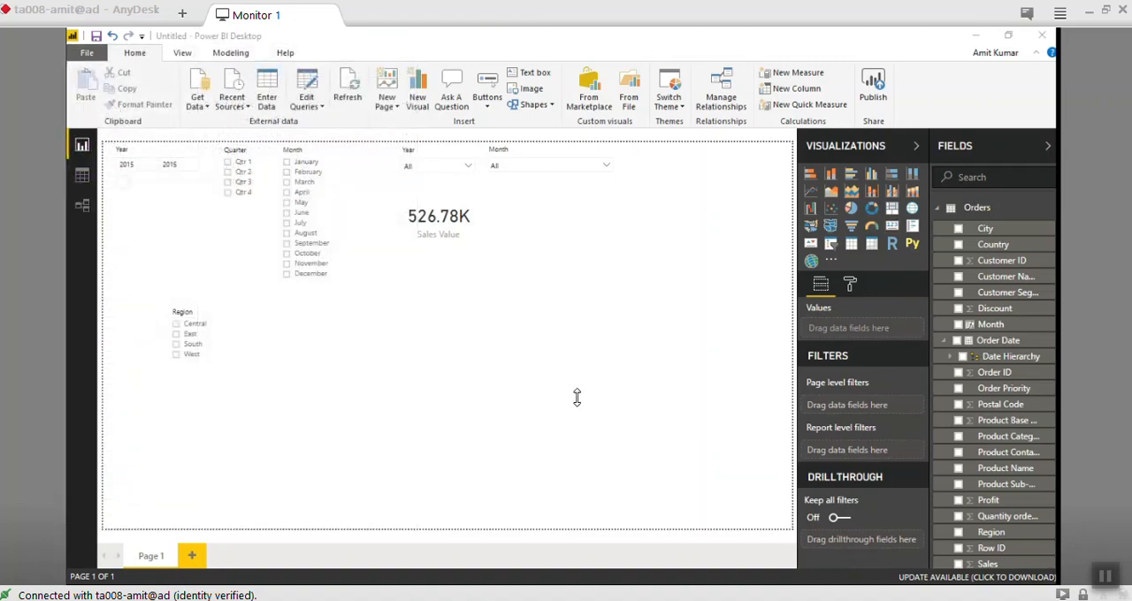